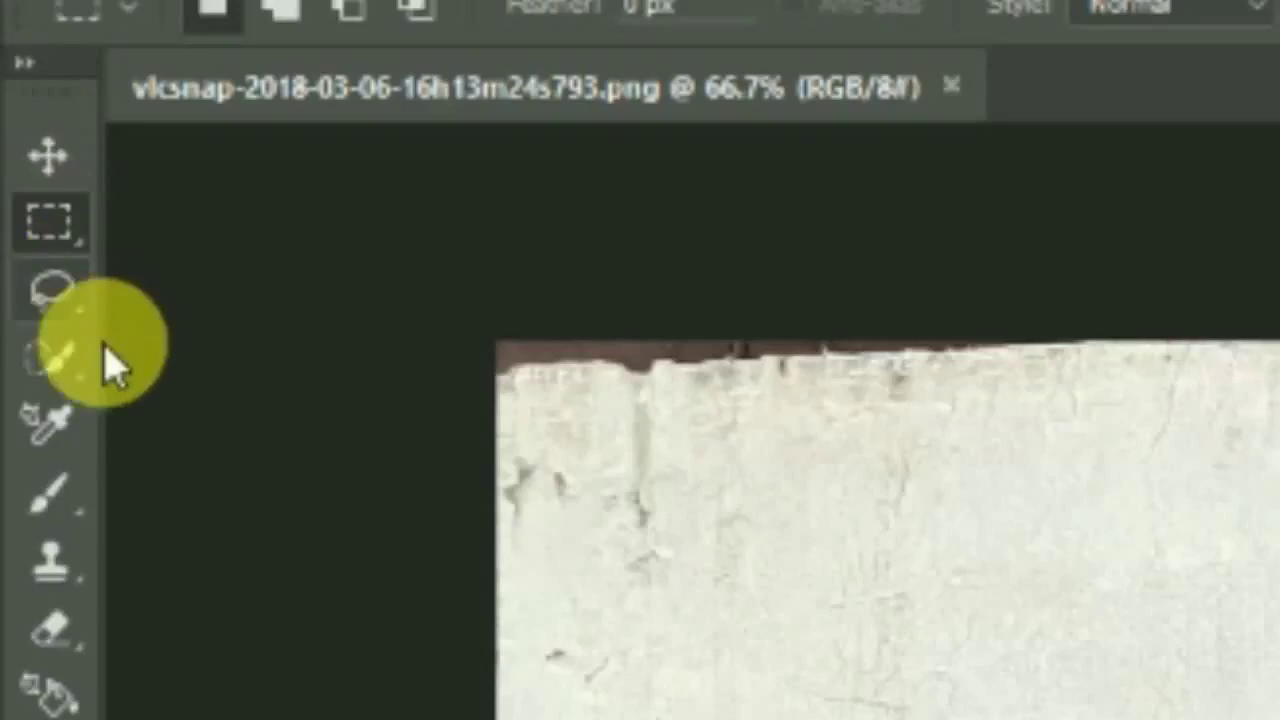
Step: Select the man with the Quick Selection tool, from his head and jacket through to his outstretched hand
left_click(60, 358)
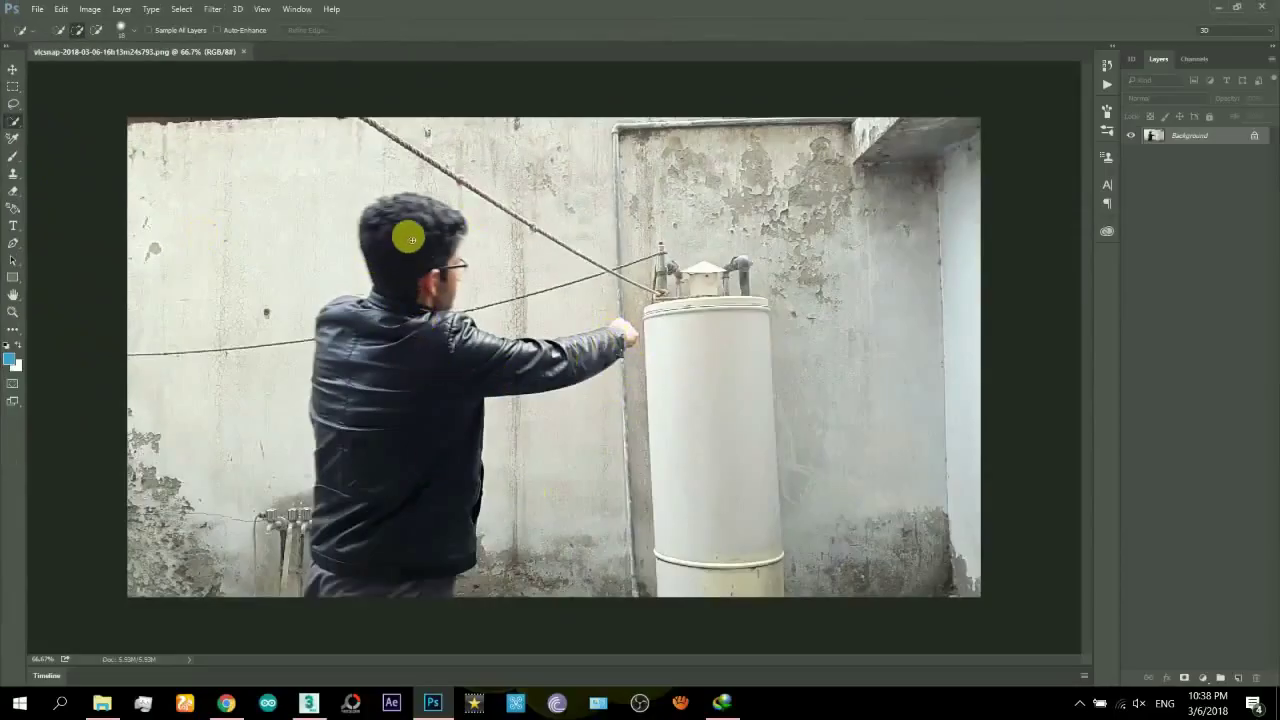
left_click_drag(409, 246, 402, 478)
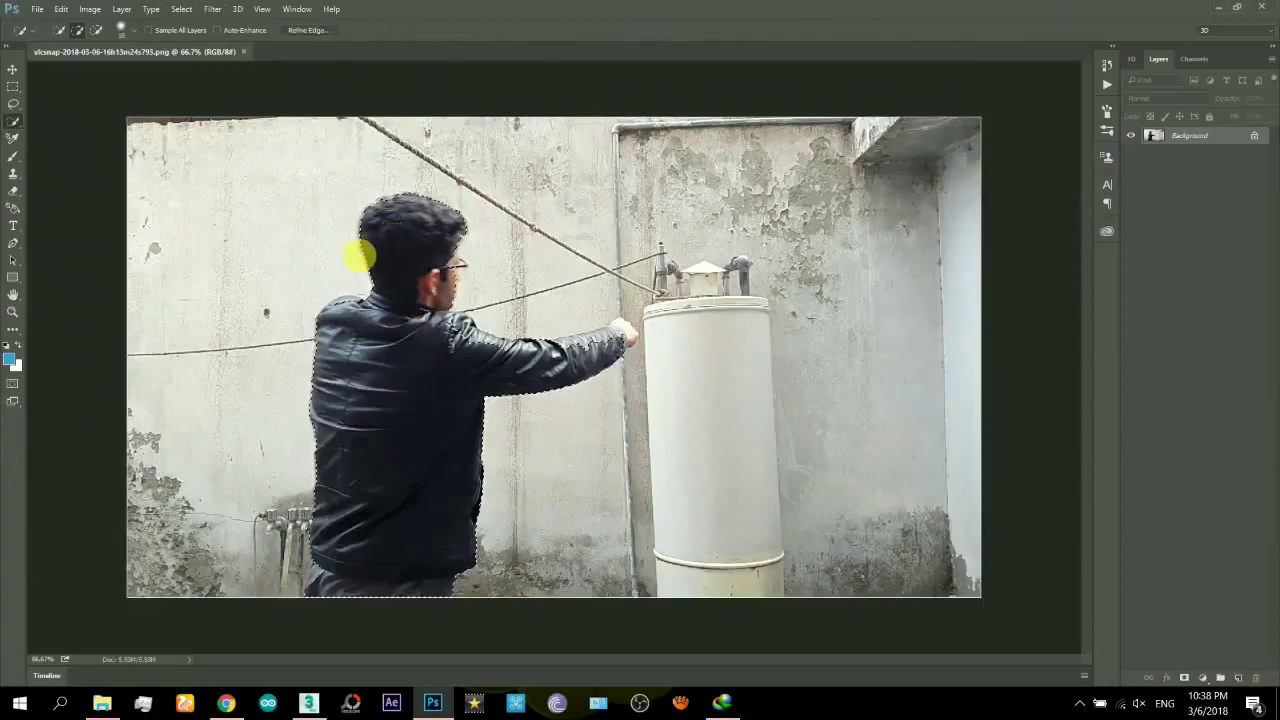
scroll(356, 258, "up", 3, "alt")
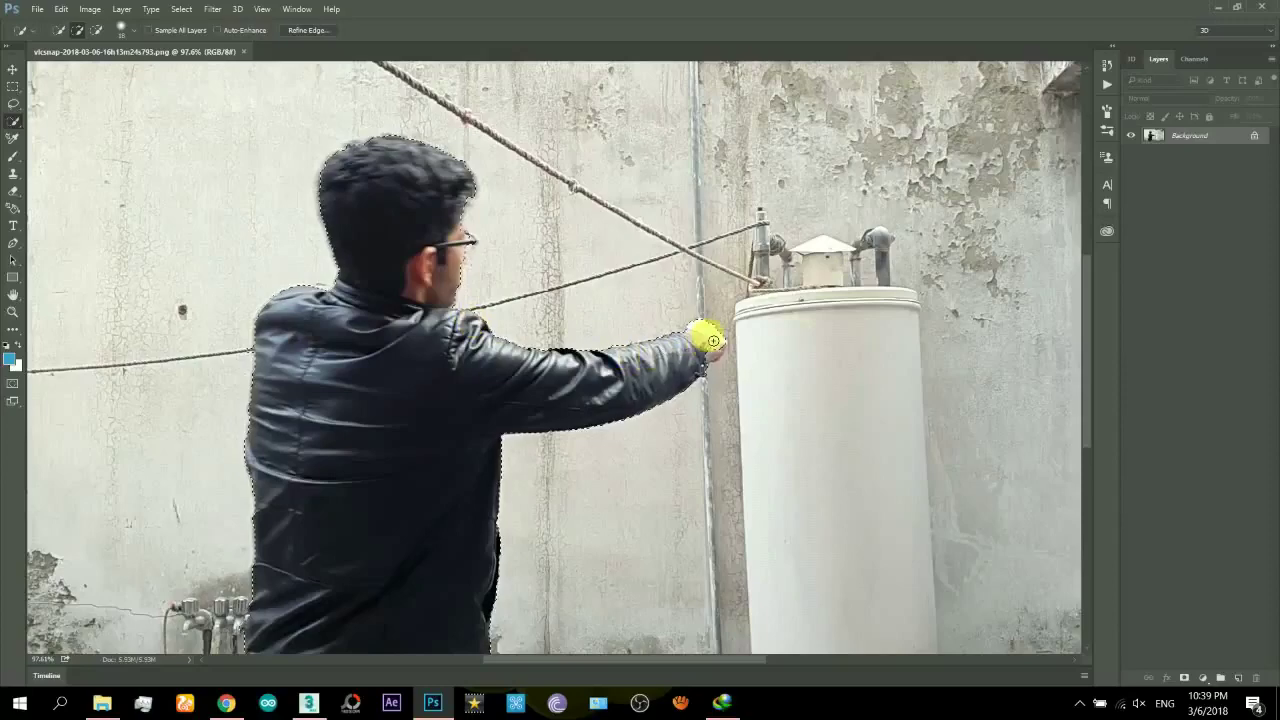
scroll(713, 340, "up", 5, "alt")
left_click(728, 362)
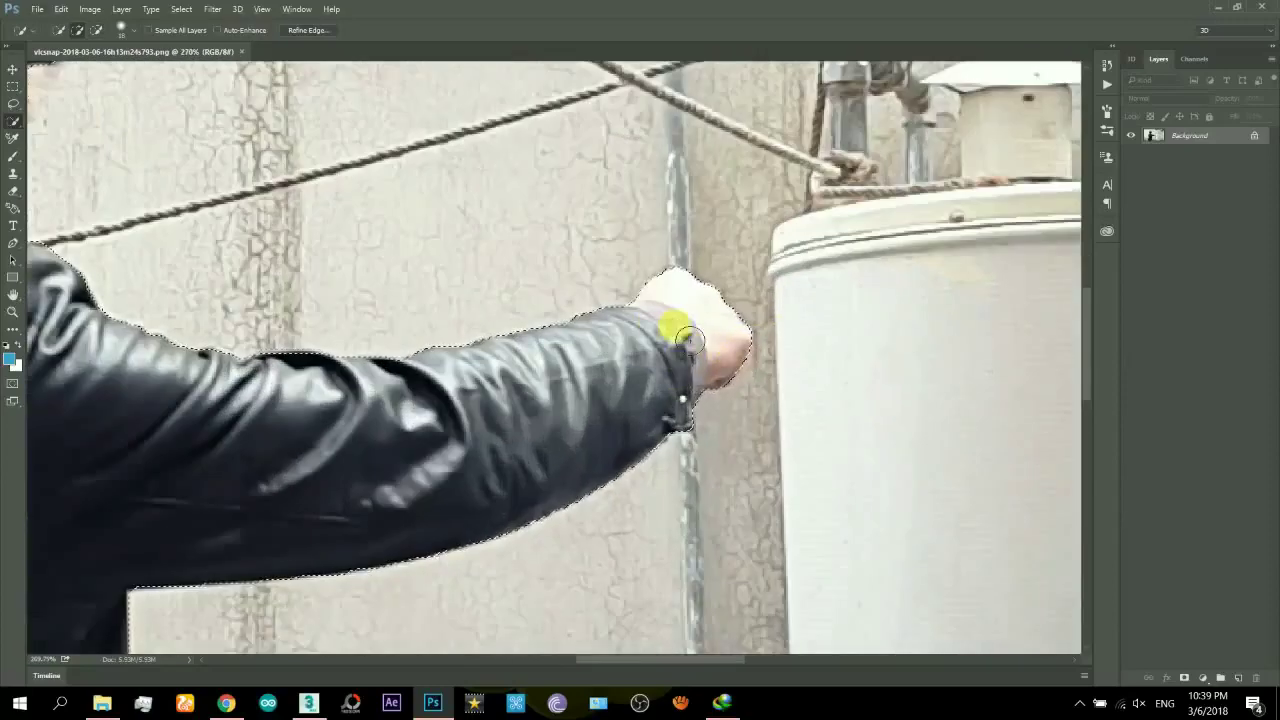
Step: Mask the photo layer with the current selection to hide the wall and tank around the man
scroll(686, 334, "down", 5, "alt")
scroll(490, 509, "down", 2, "alt")
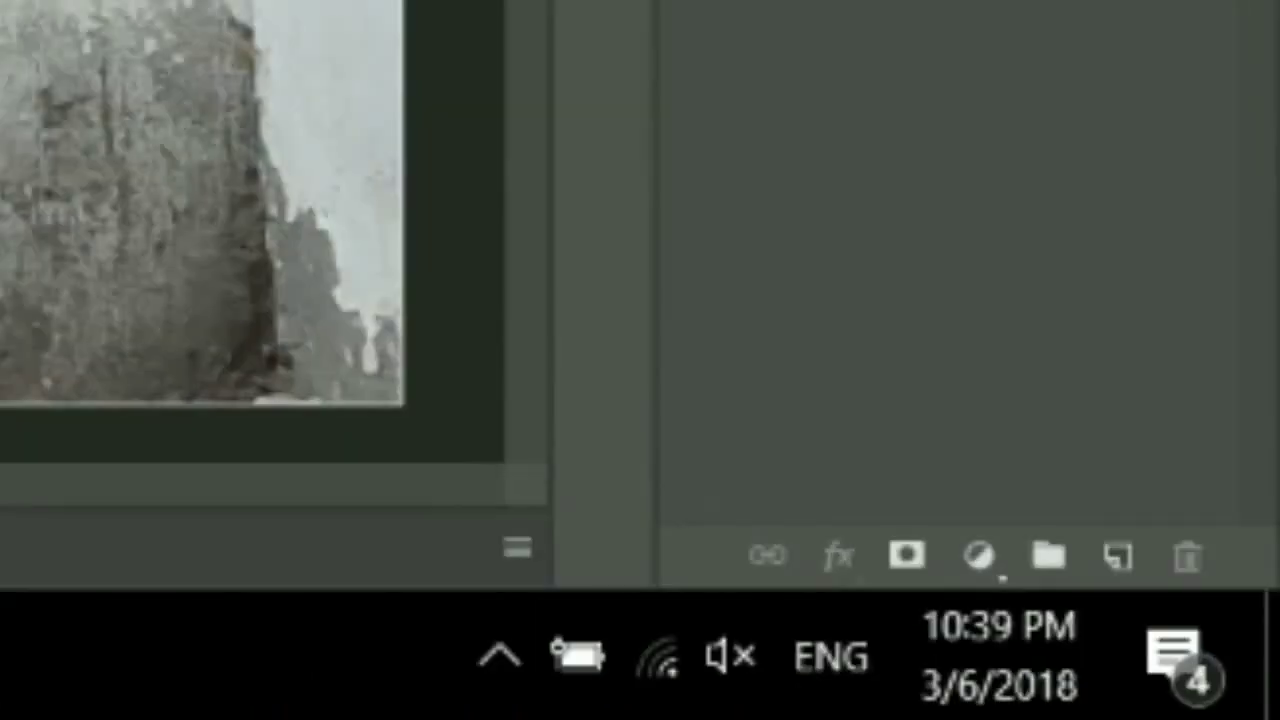
left_click(910, 558)
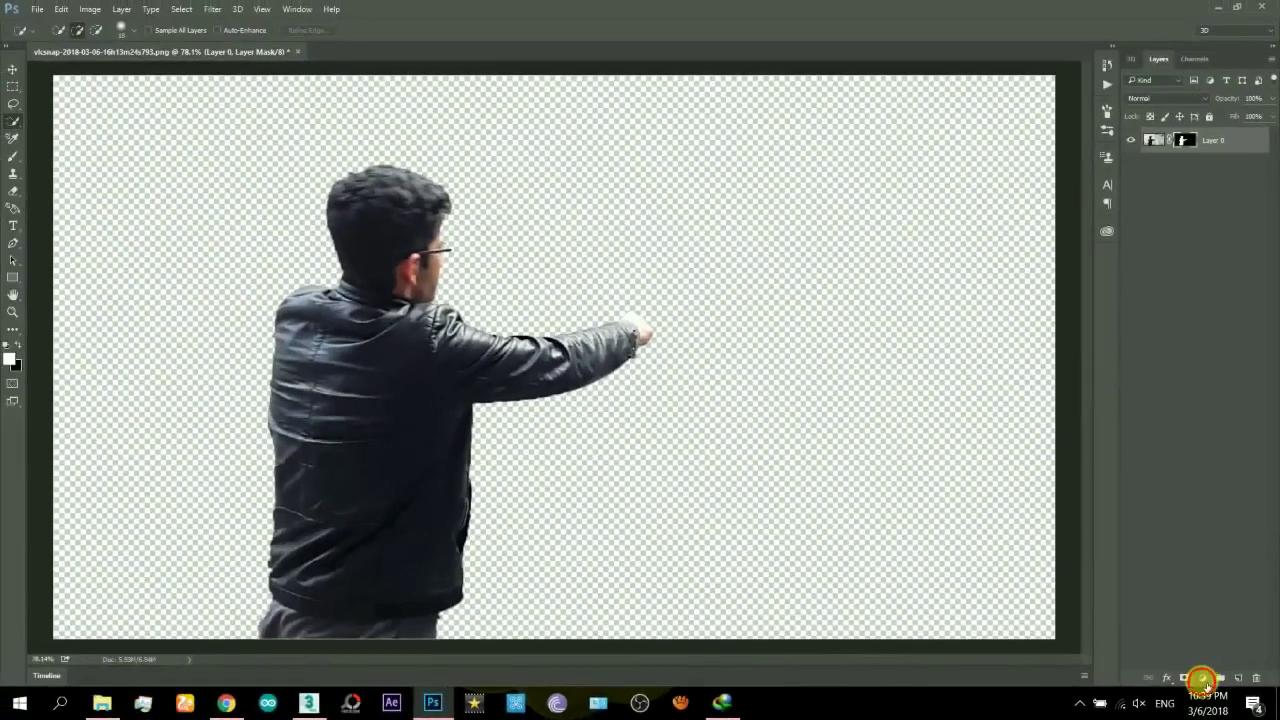
Step: Add an Exposure adjustment layer with Exposure +20.00, Offset +0.5000 and Gamma Correction 9.99 to make the man fully white
left_click(1203, 680)
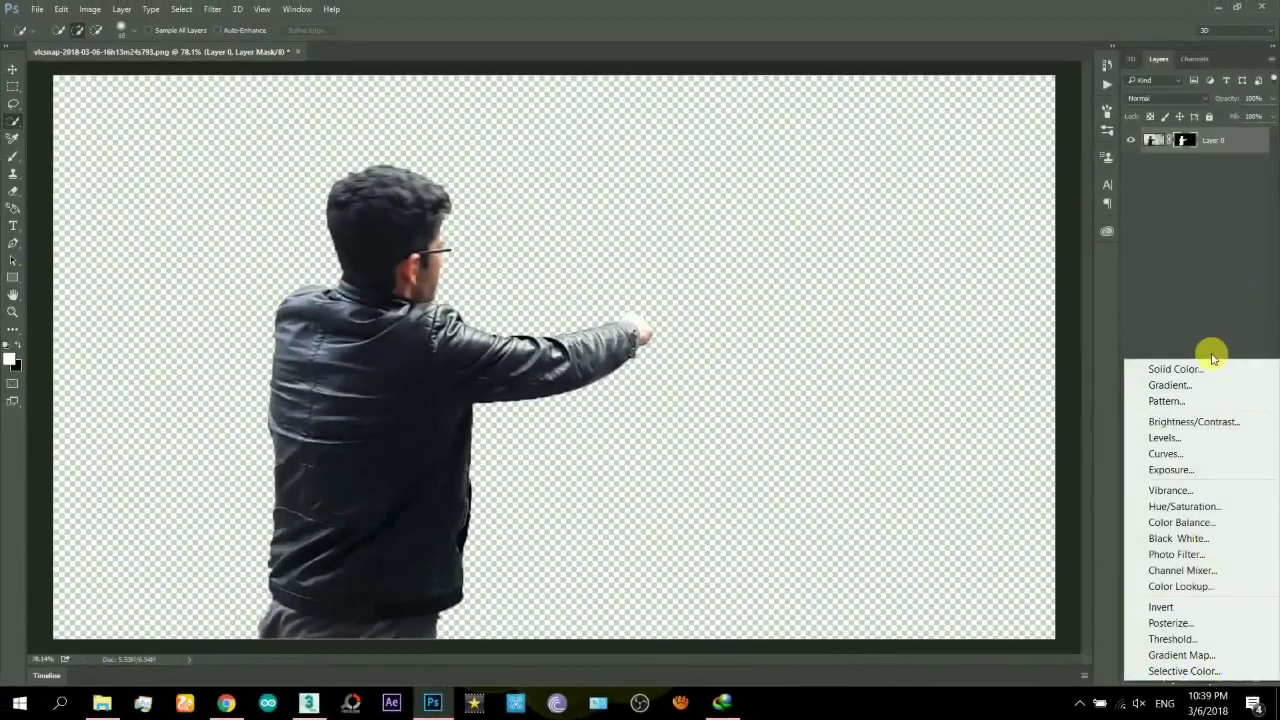
left_click(1191, 477)
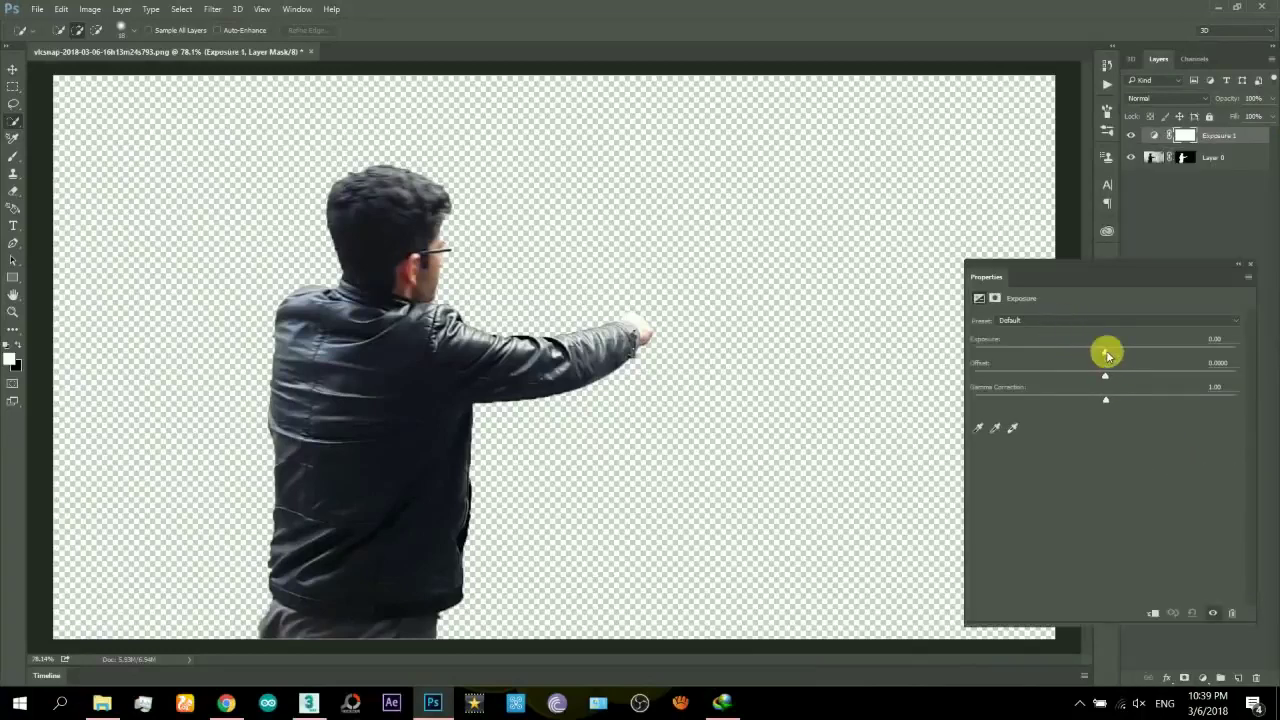
left_click_drag(1105, 352, 1235, 351)
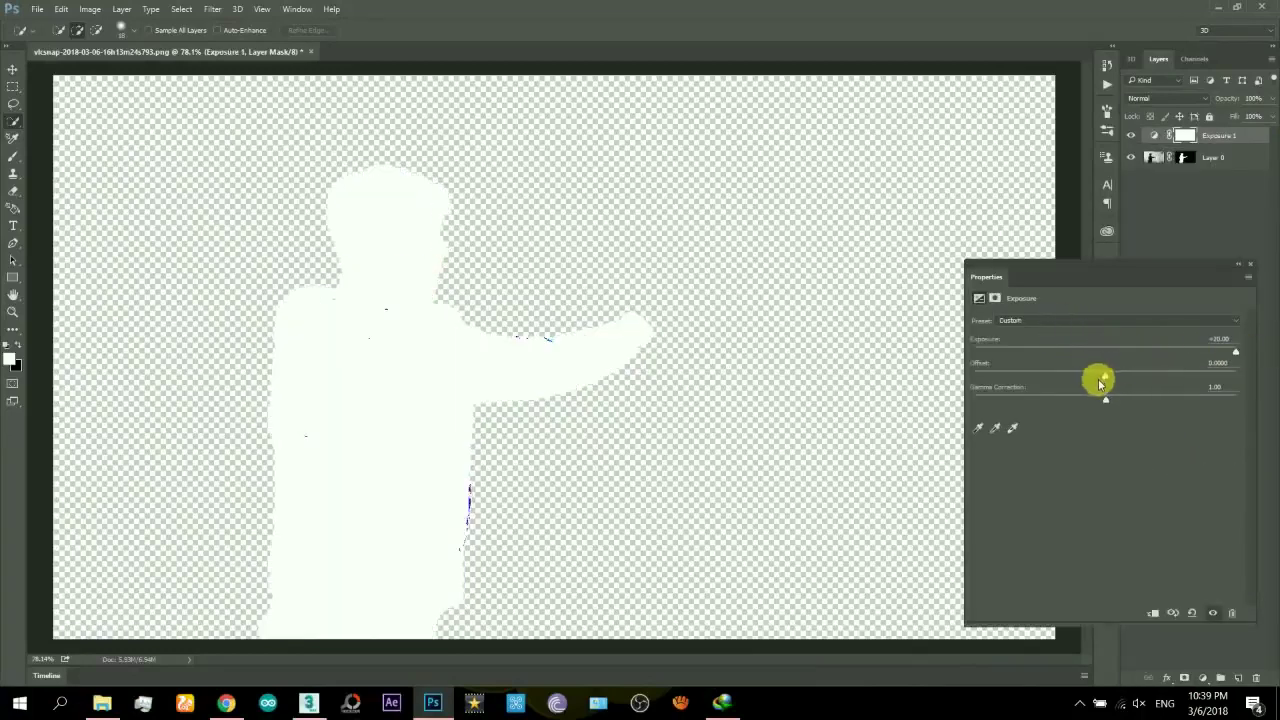
left_click_drag(1108, 378, 1272, 378)
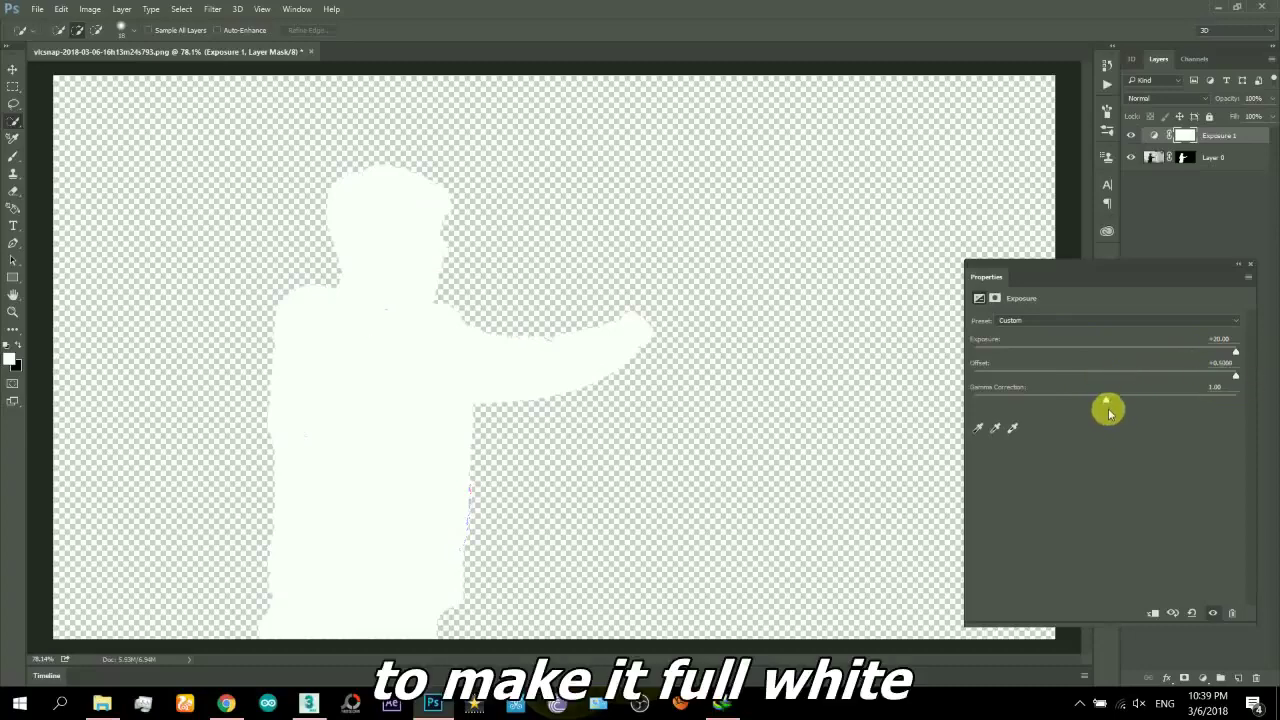
left_click_drag(1108, 403, 1053, 404)
Step: Clip the Exposure adjustment layer to the masked photo layer and close its properties
left_click(1228, 215)
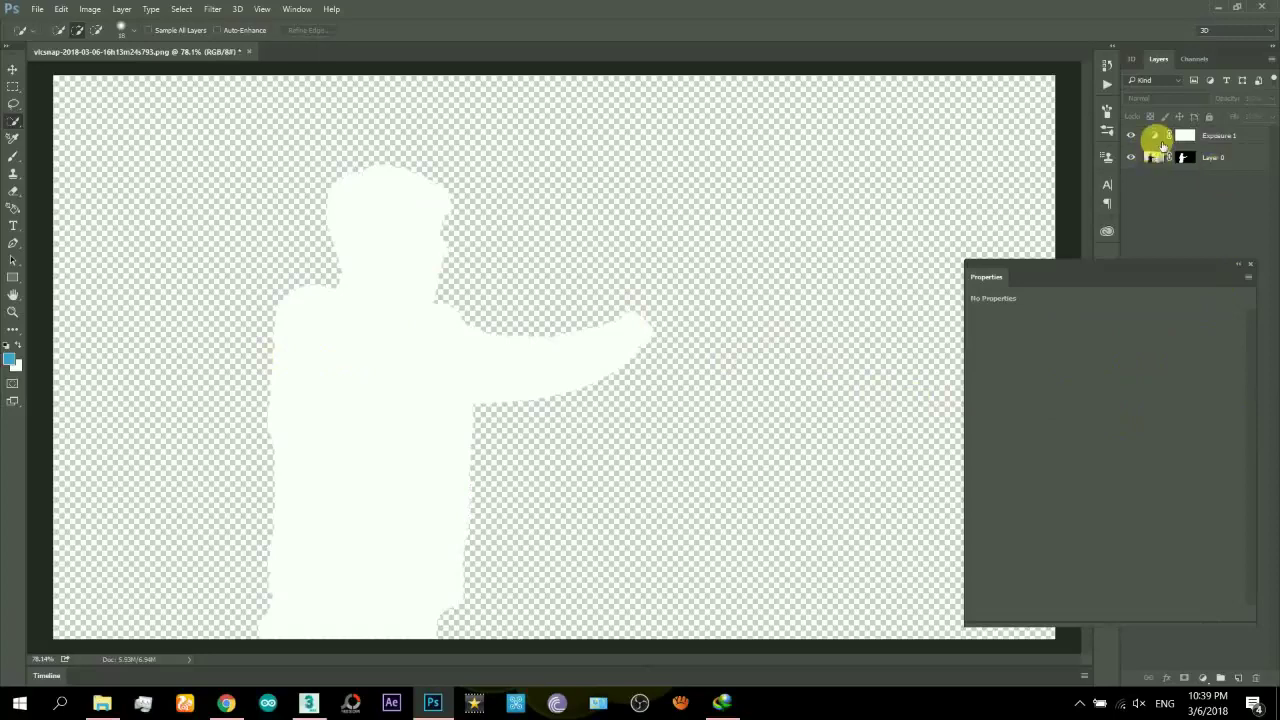
left_click(1226, 142)
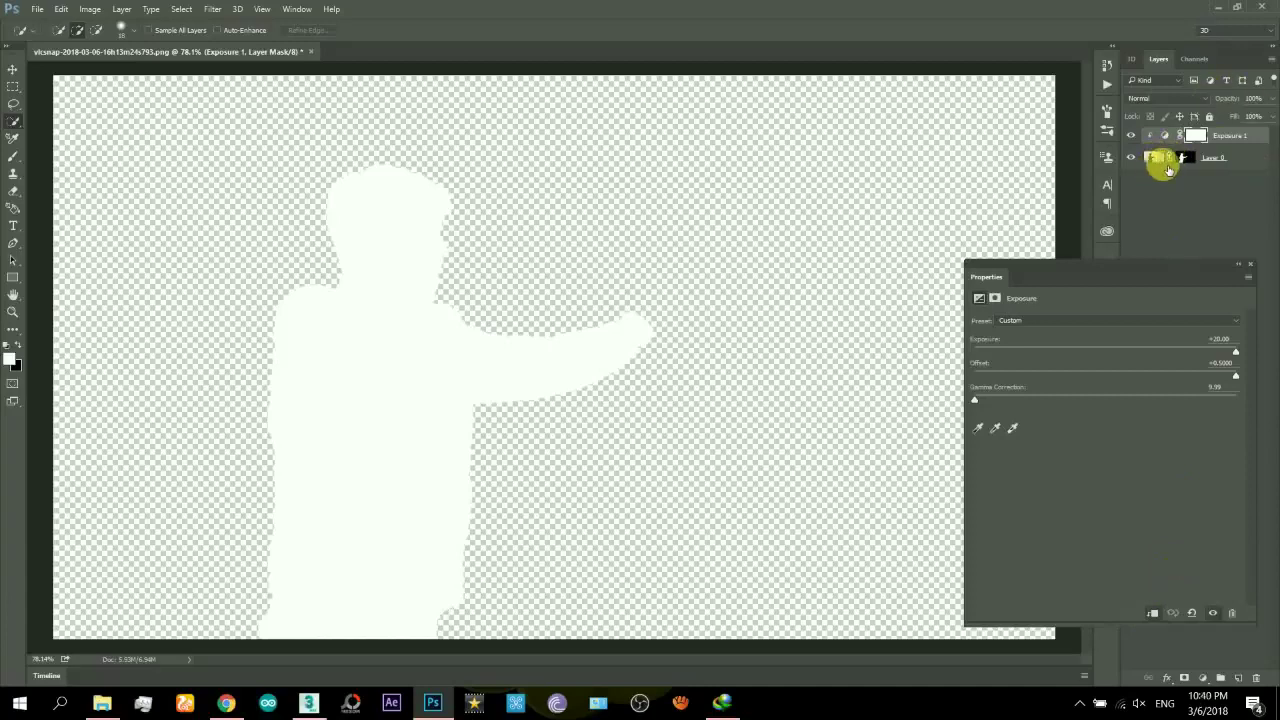
left_click(1168, 220)
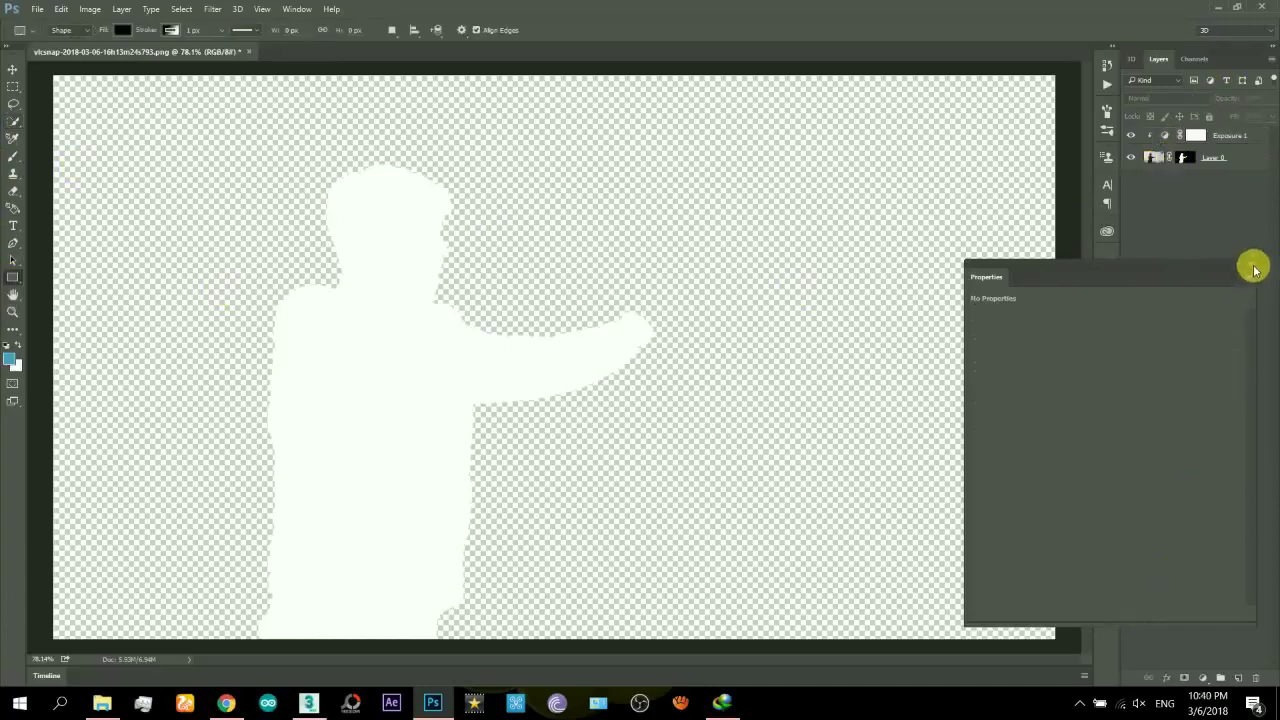
left_click(1251, 270)
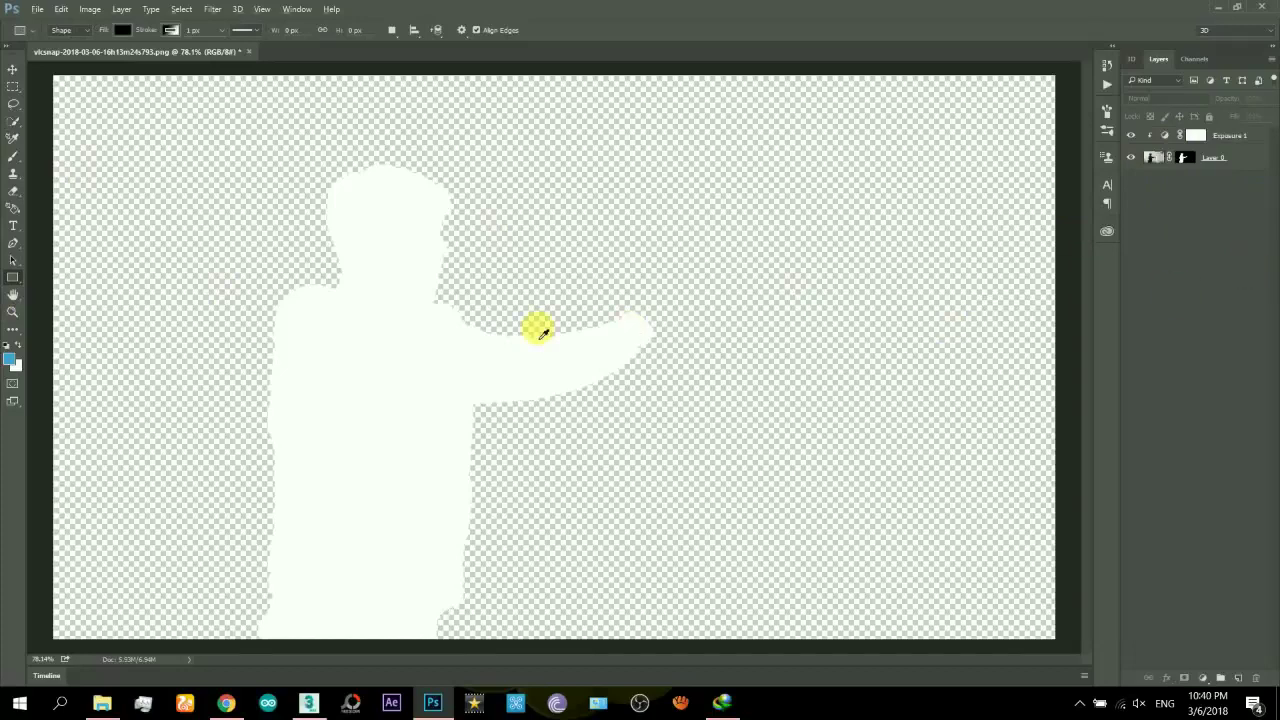
Step: Draw a black rectangle of about 1972 by 1121 px covering the whole canvas and place it beneath the man's layer
scroll(541, 332, "down", 2, "alt")
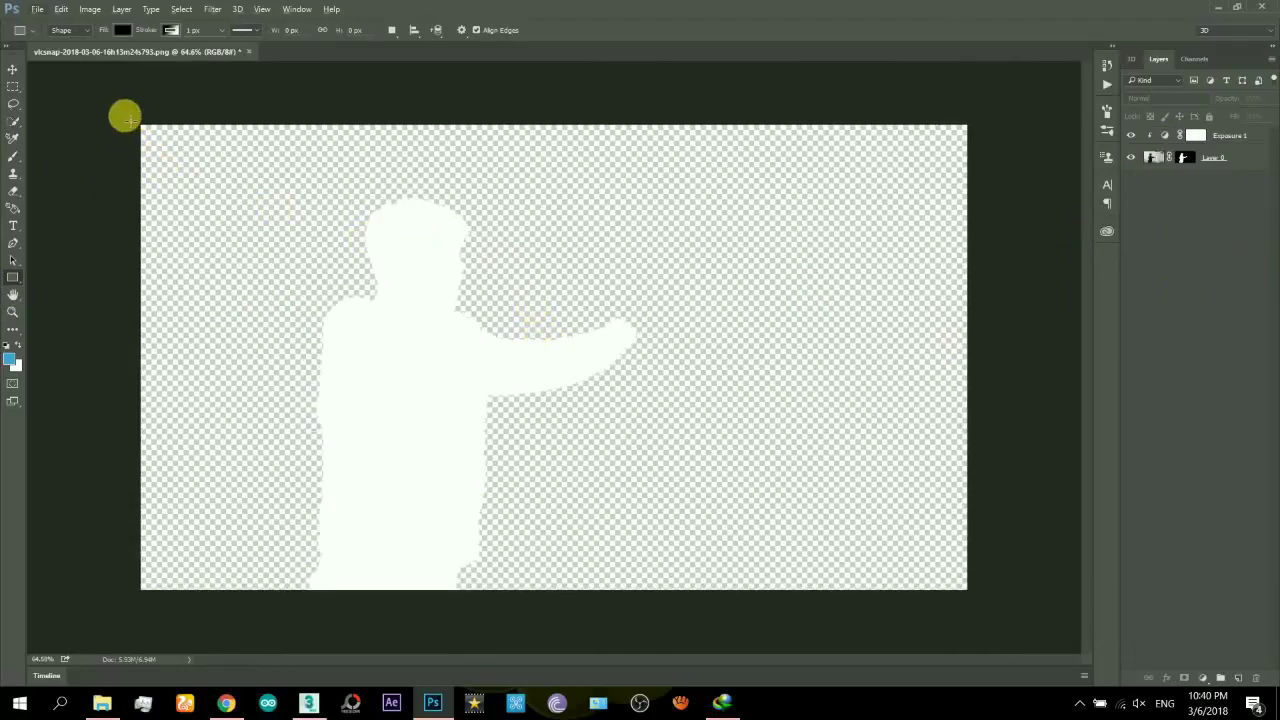
left_click_drag(125, 117, 971, 596)
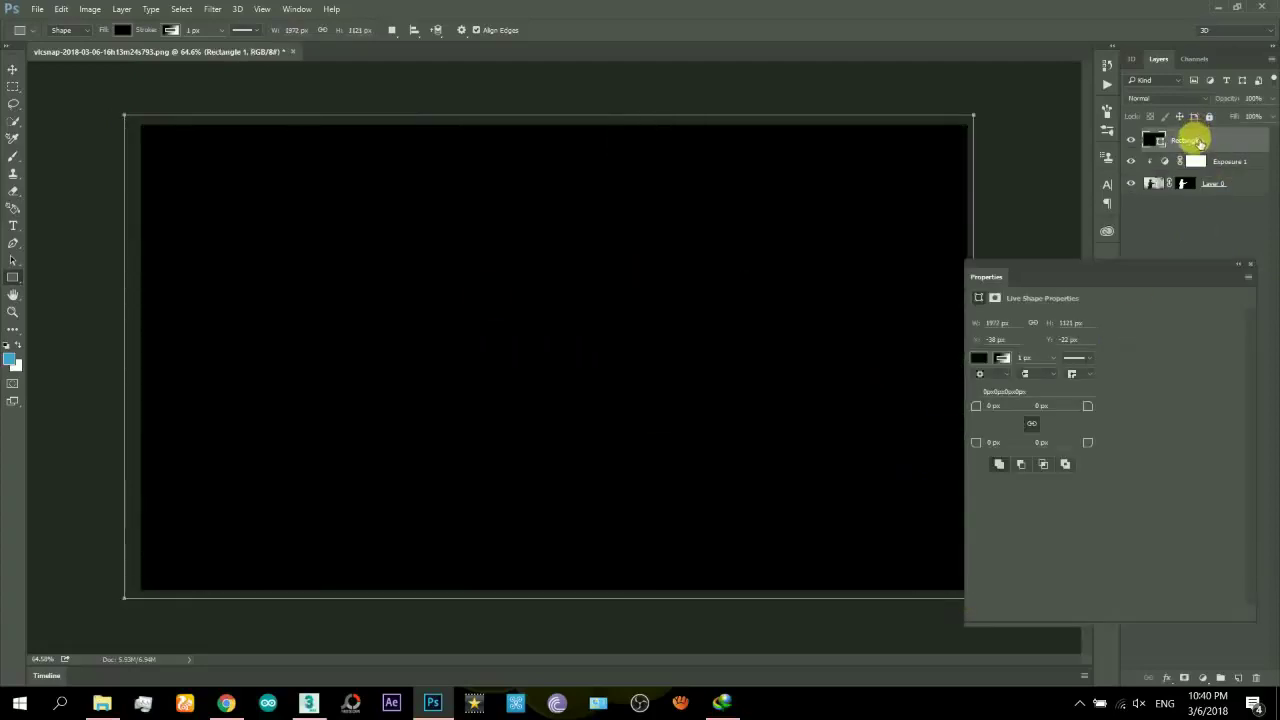
left_click_drag(1200, 143, 1211, 209)
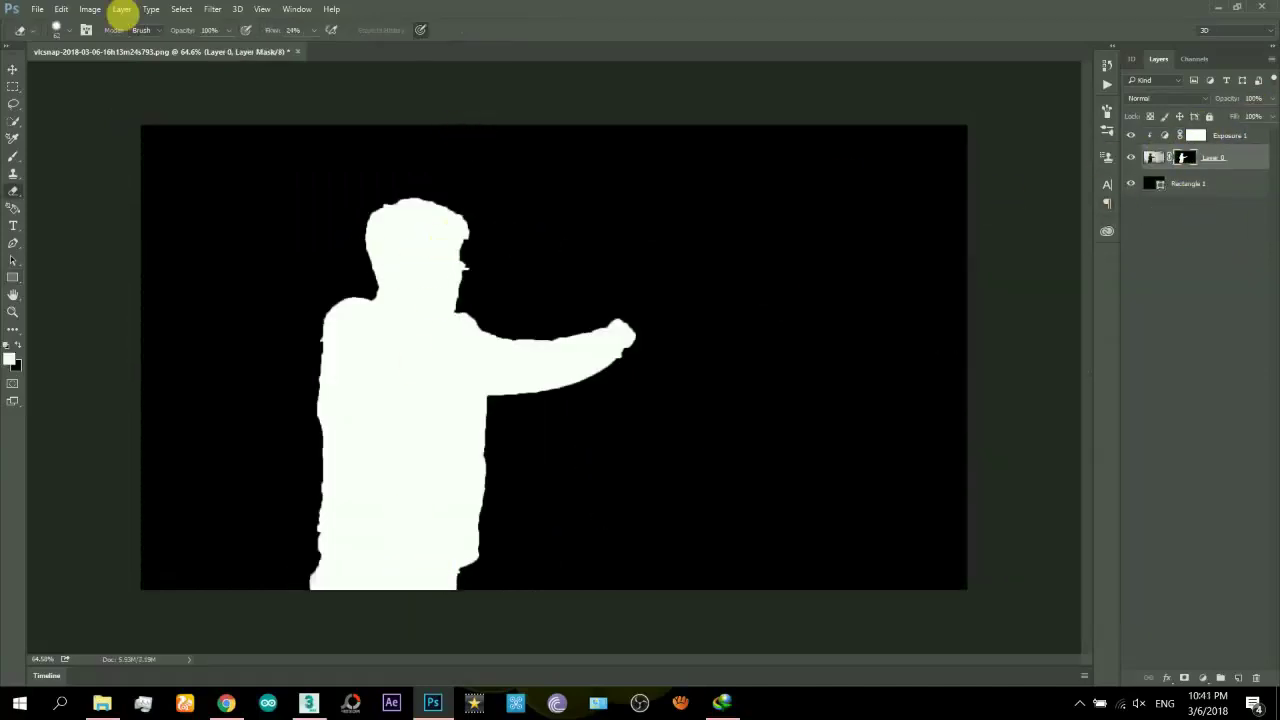
Step: Save the silhouette image in the Pictures folder as a JPEG named "alpha map" at maximum quality 12
left_click(38, 9)
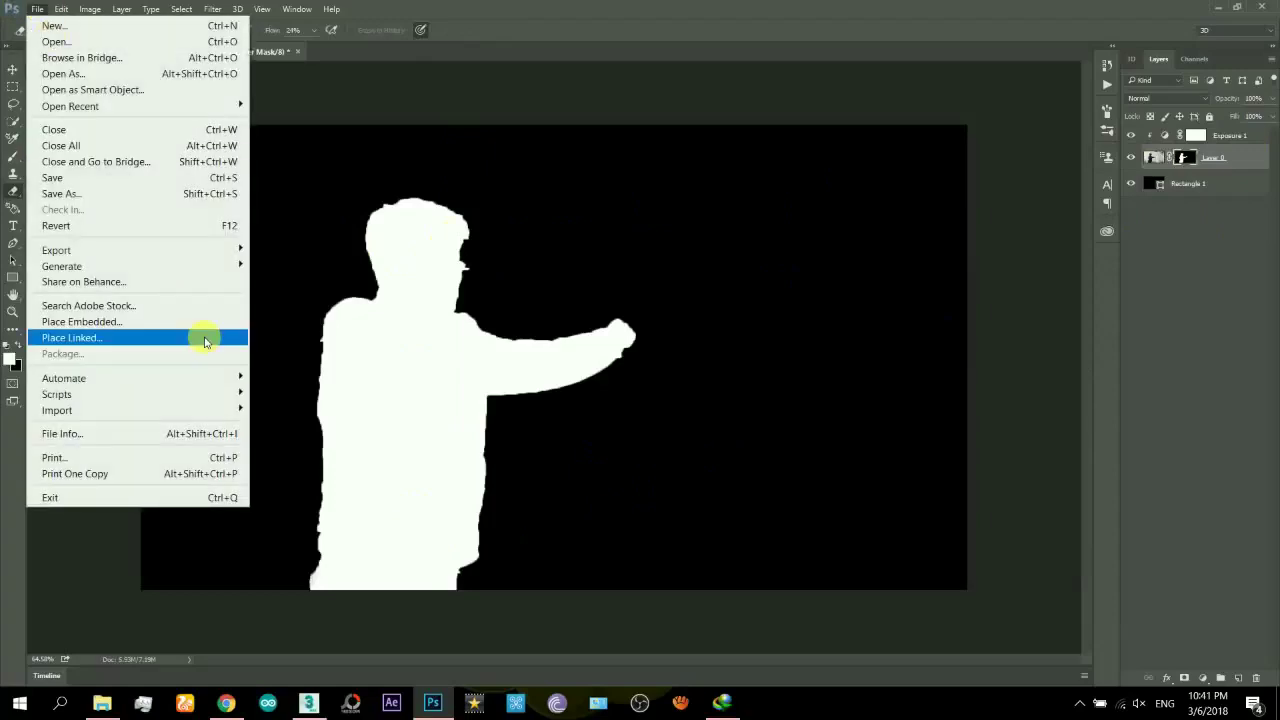
left_click(163, 193)
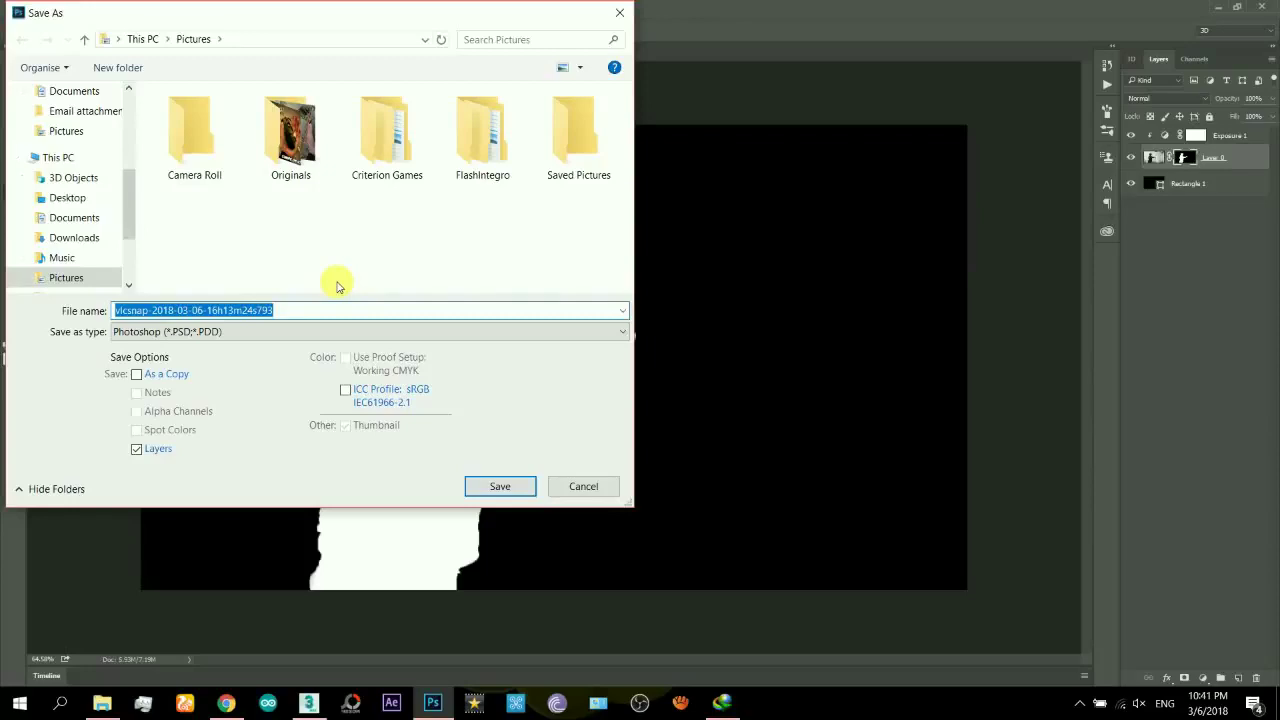
type("alpha map")
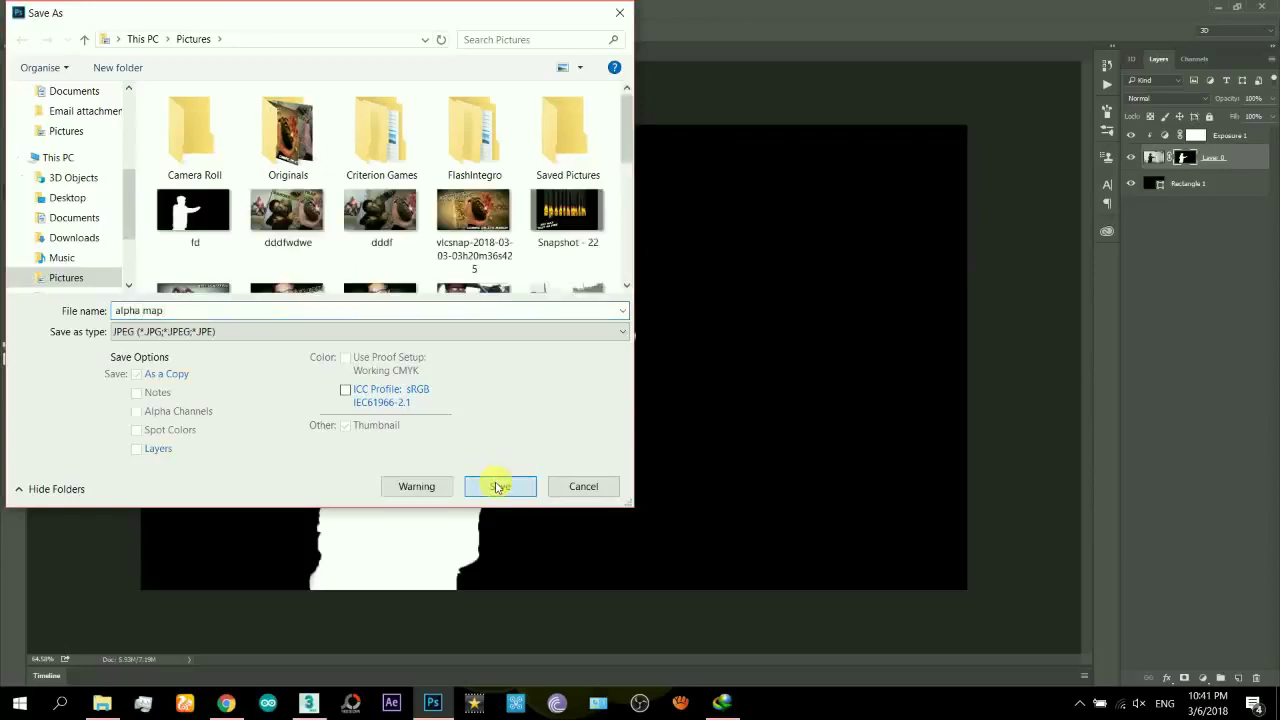
left_click(496, 484)
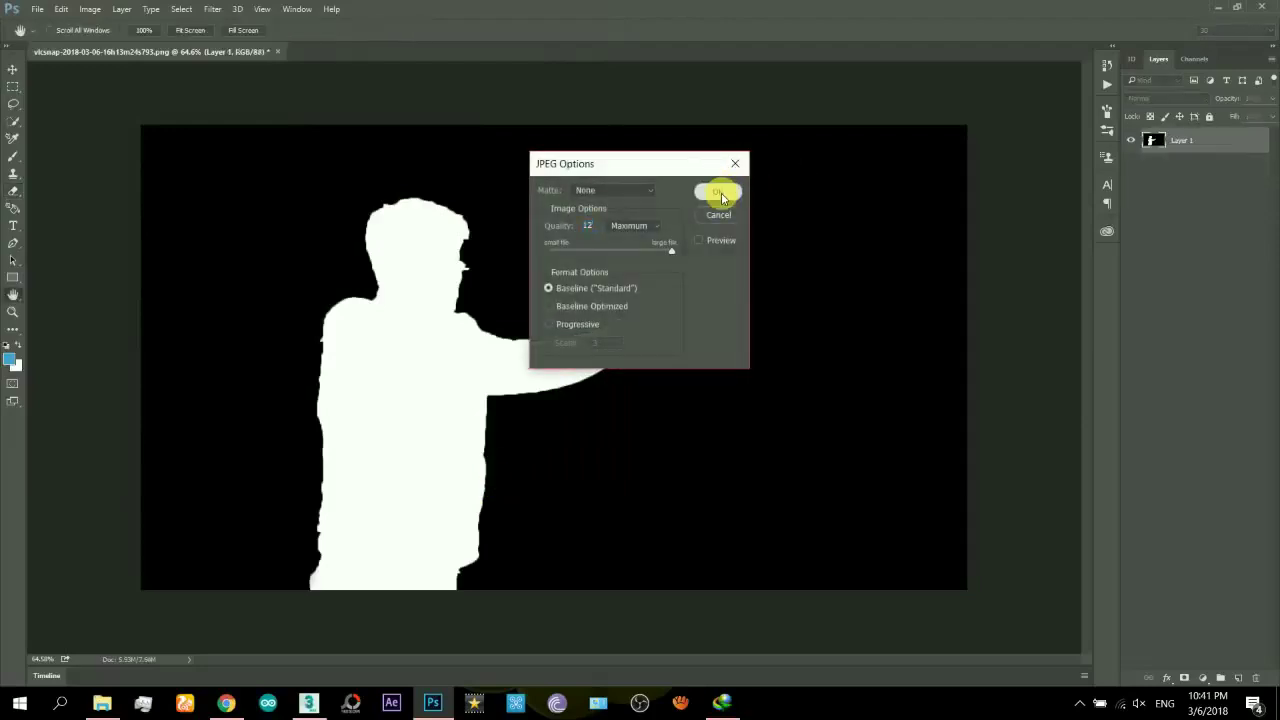
left_click(718, 192)
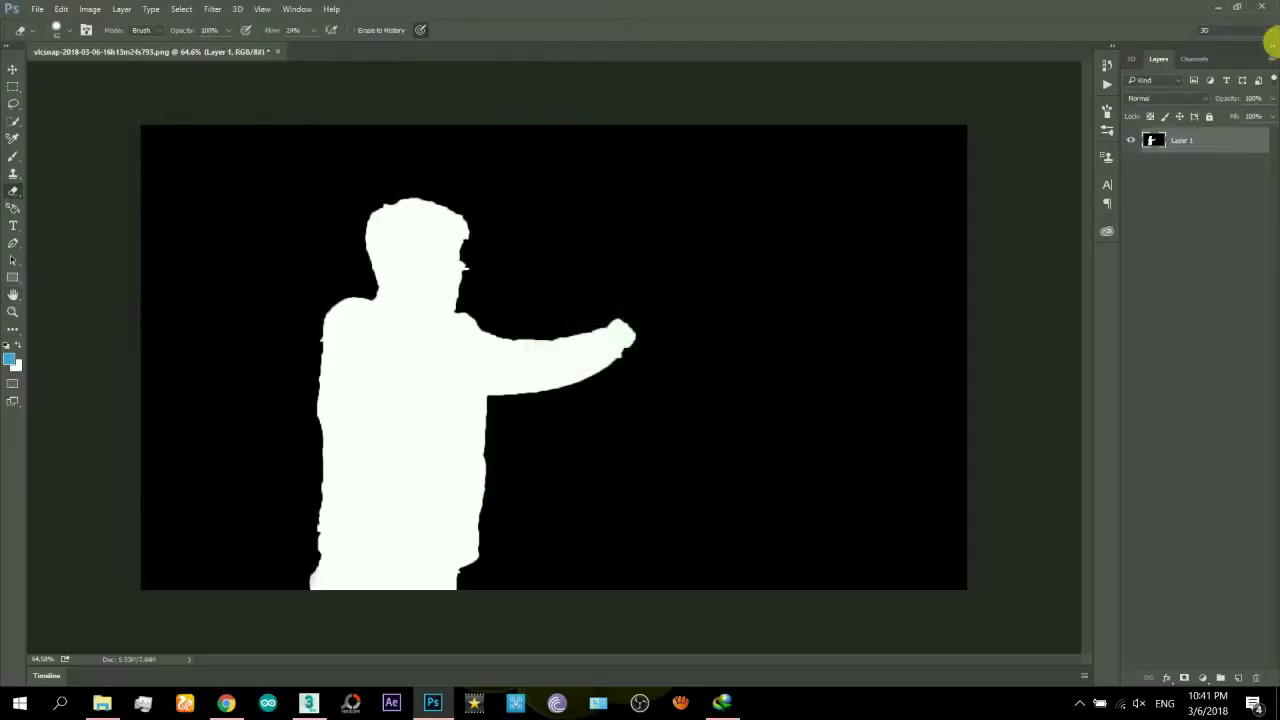
Step: Undo the layer merge and quit Photoshop without saving changes to the document
key("ctrl+z")
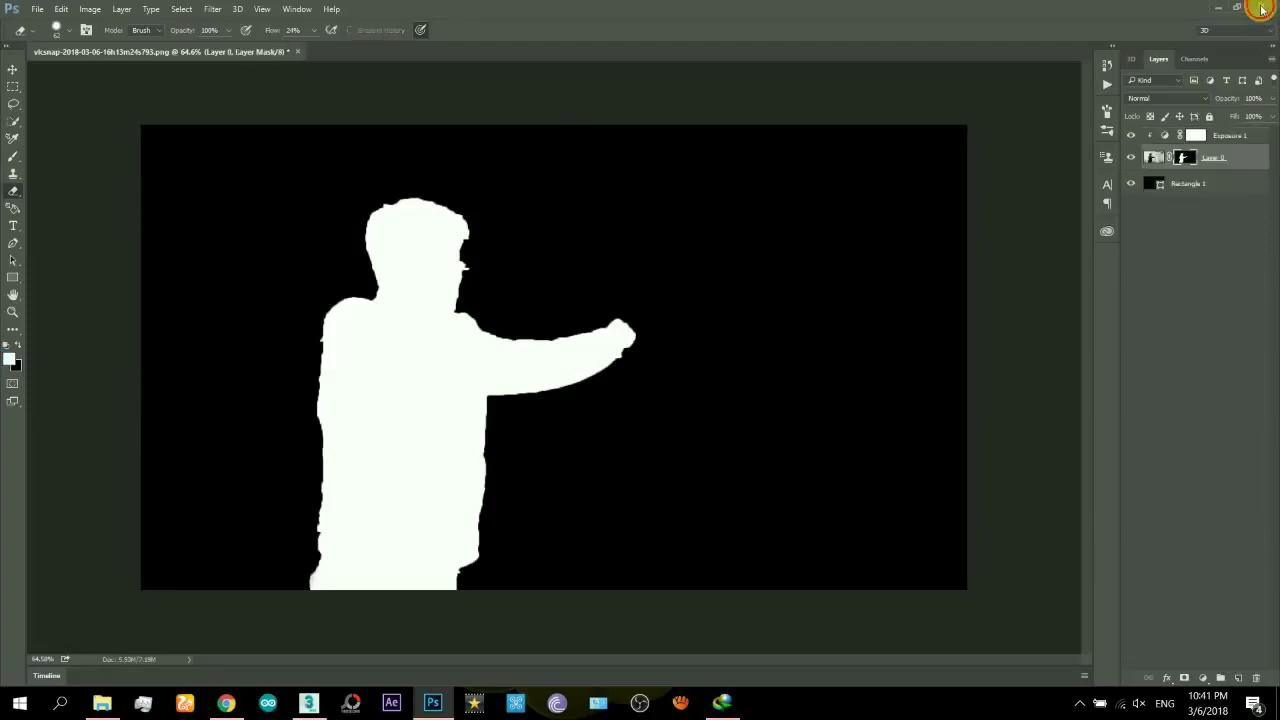
key("ctrl+q")
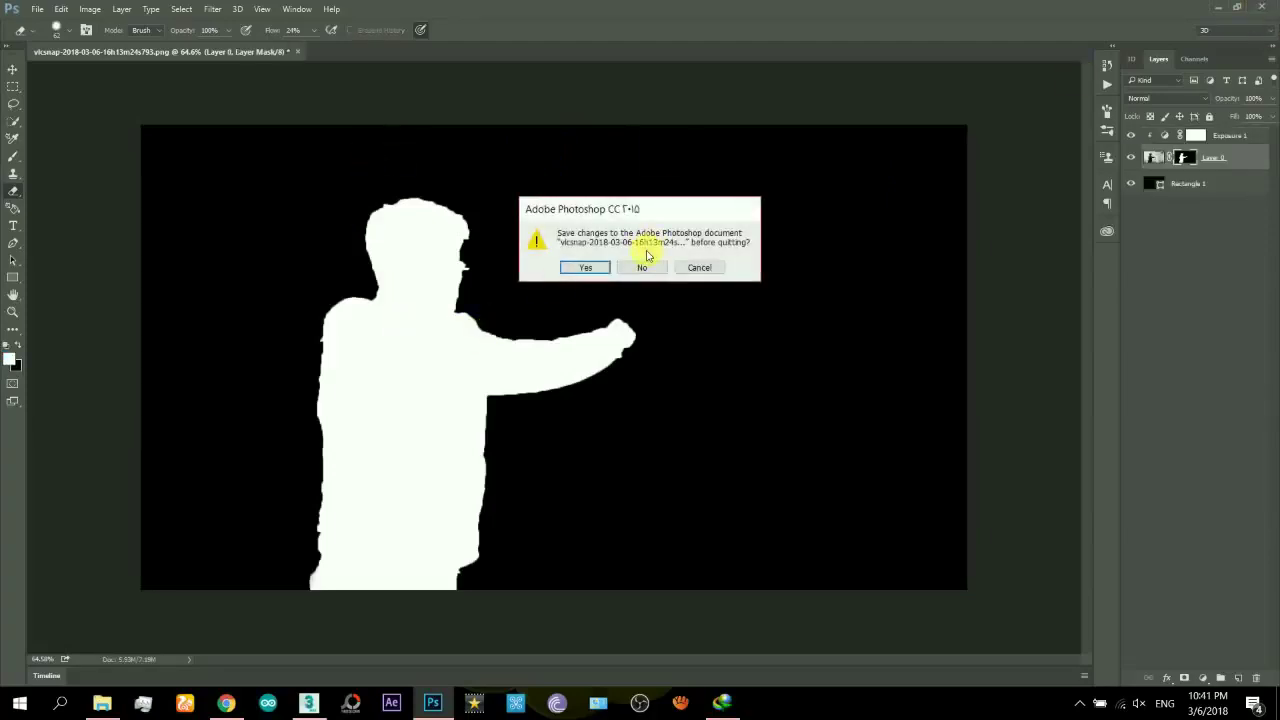
left_click(643, 268)
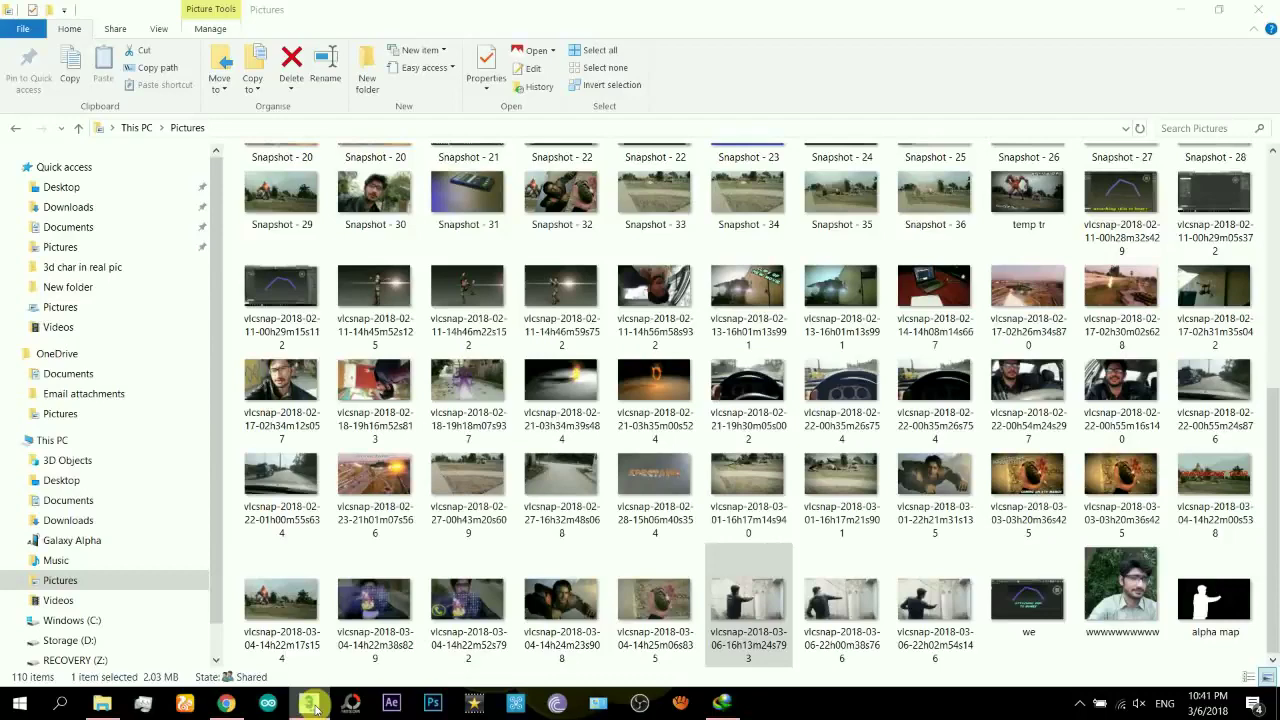
Step: Switch to 3ds Max and open the recent scene "beast rigged.max"
left_click(312, 706)
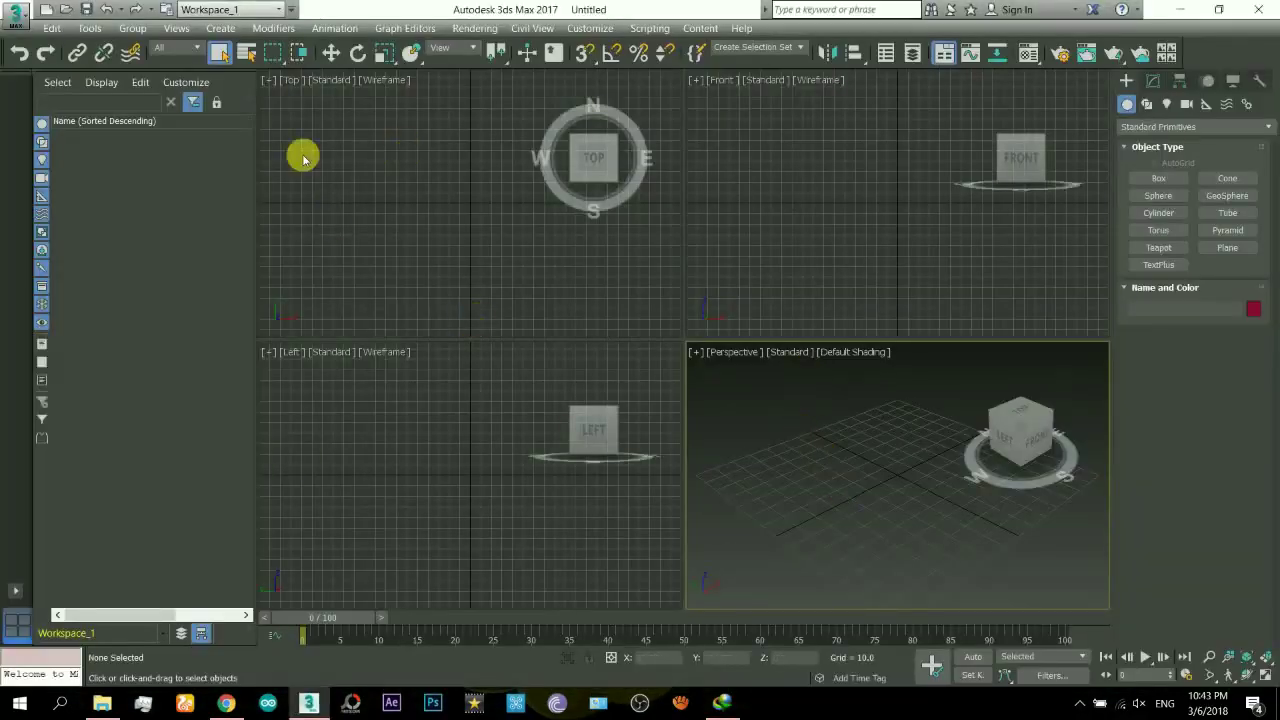
left_click(18, 20)
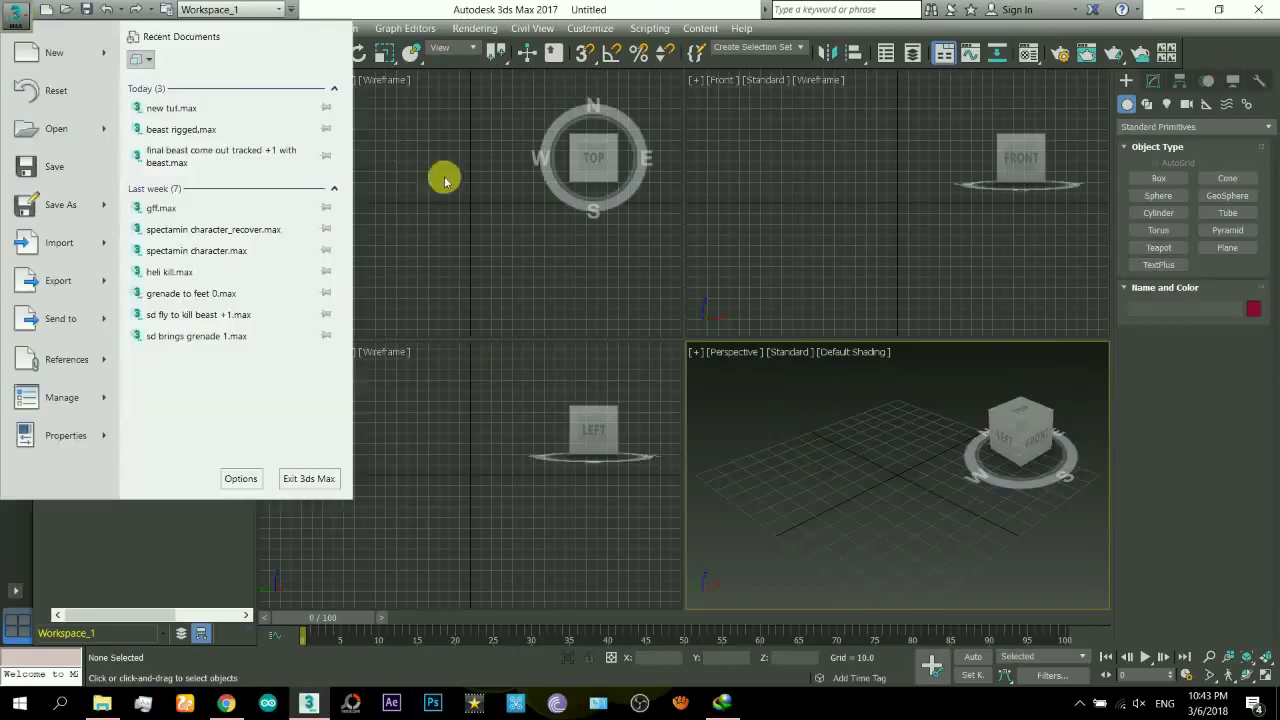
left_click(203, 130)
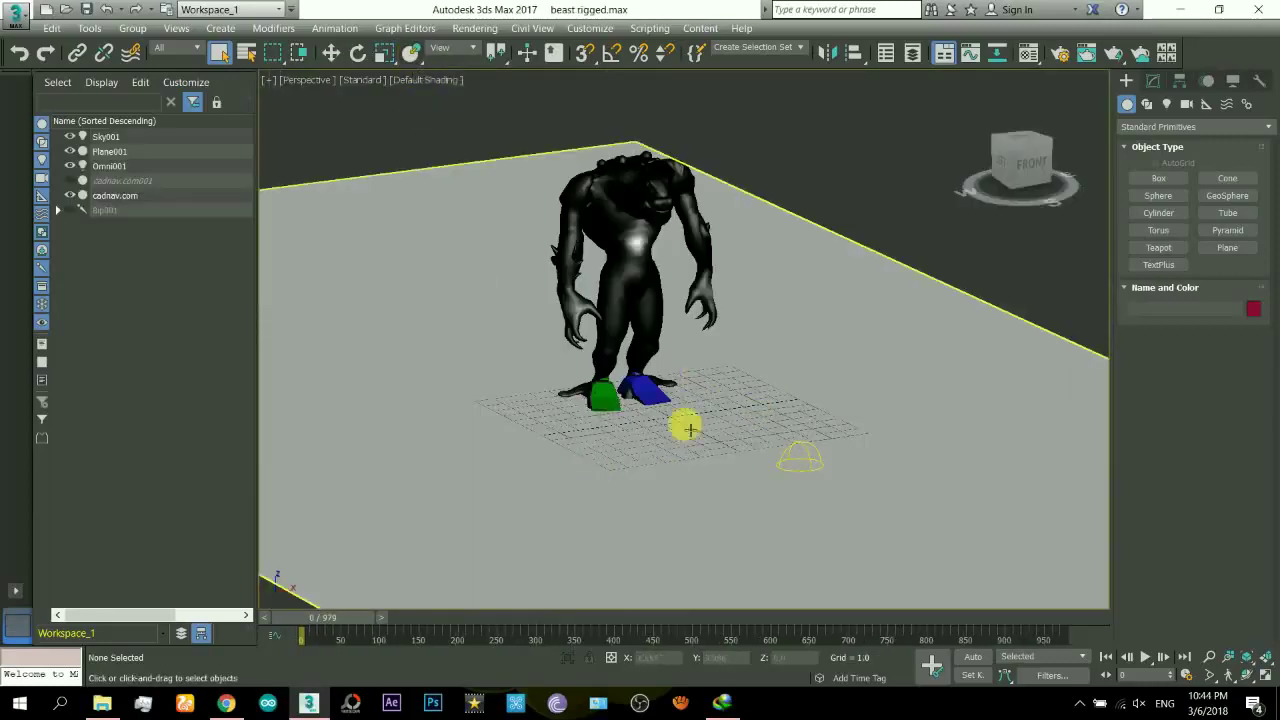
Step: Save the scene as a new file named "3d in image"
left_click(17, 22)
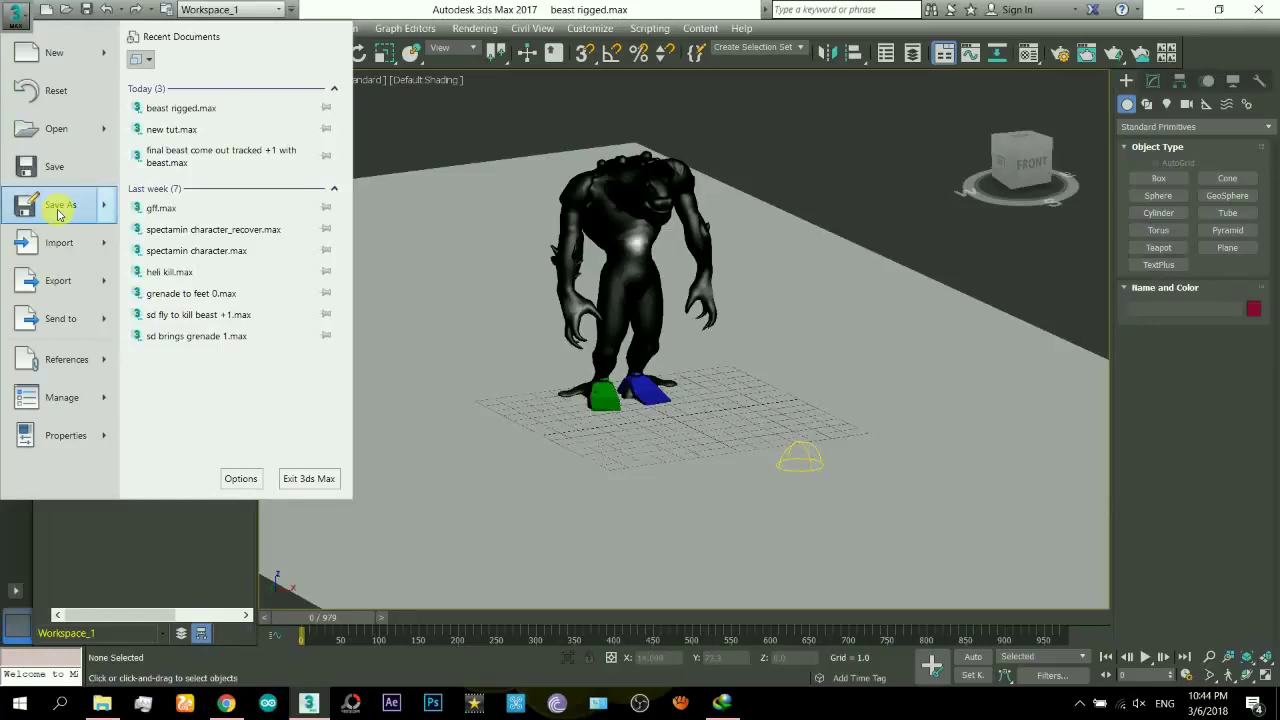
left_click(707, 432)
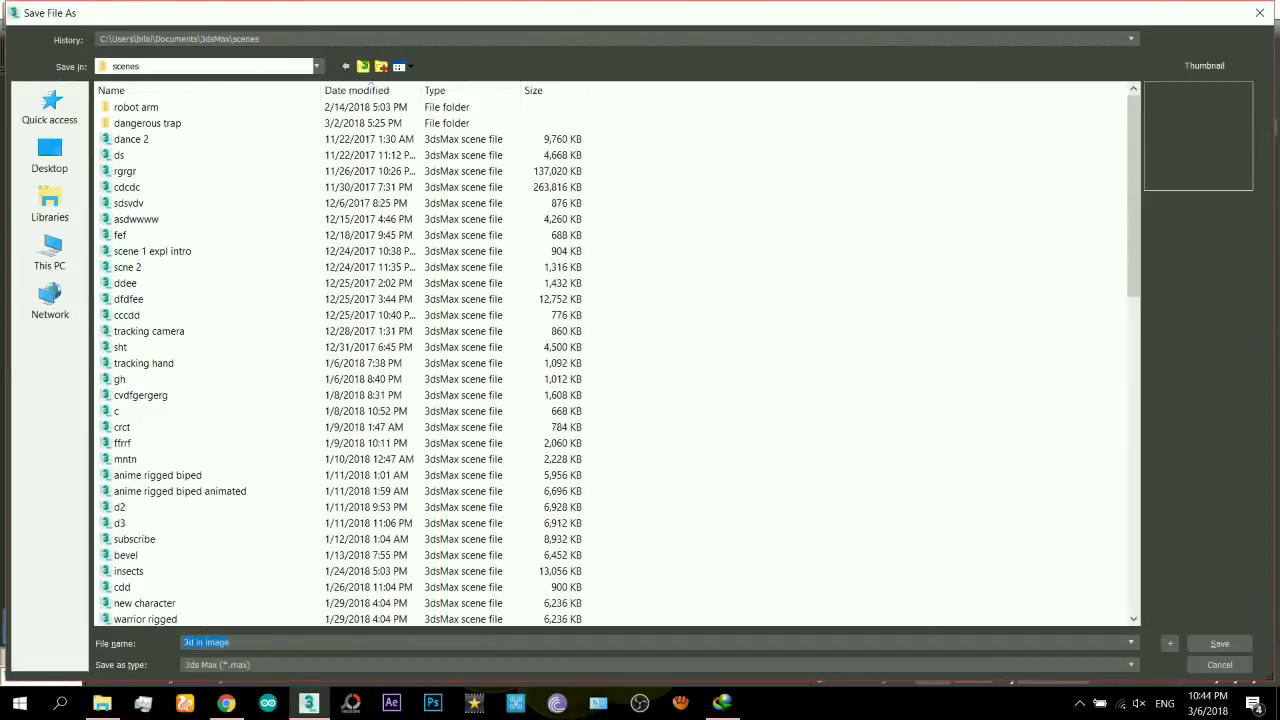
key("Return")
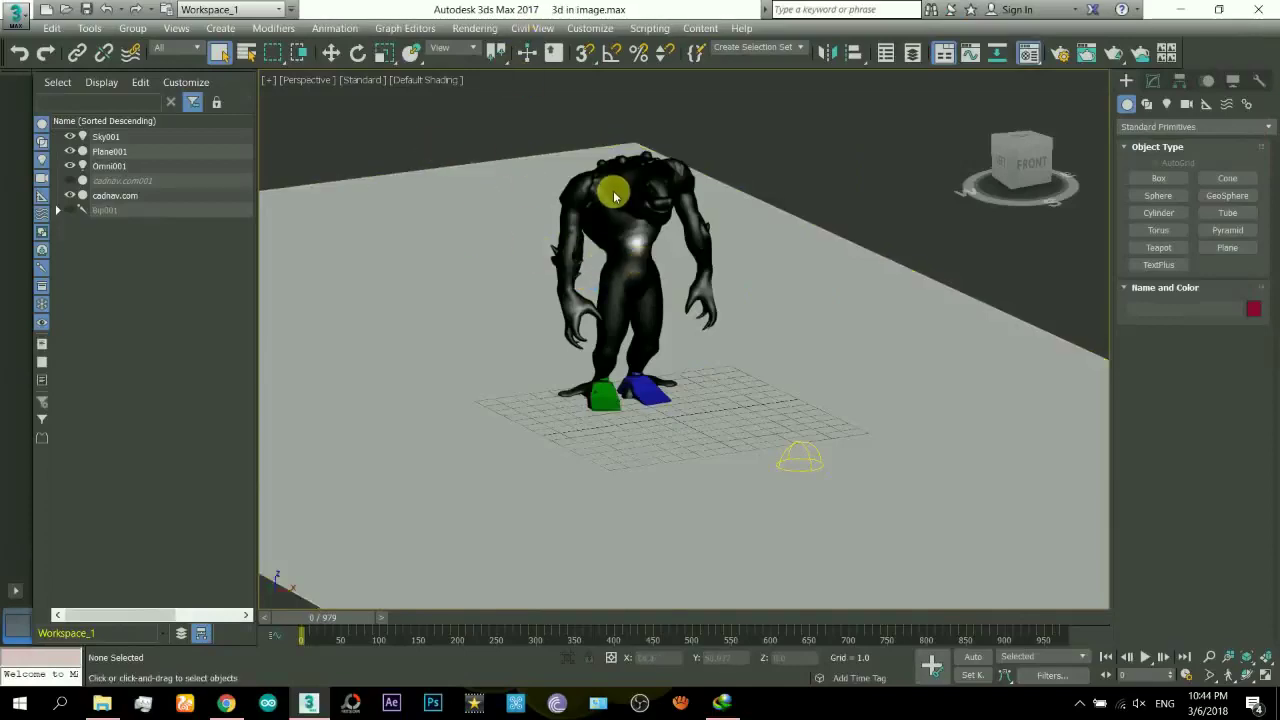
Step: Display the beast's Material #0 texture in the viewport and close the Material Editor
key("m")
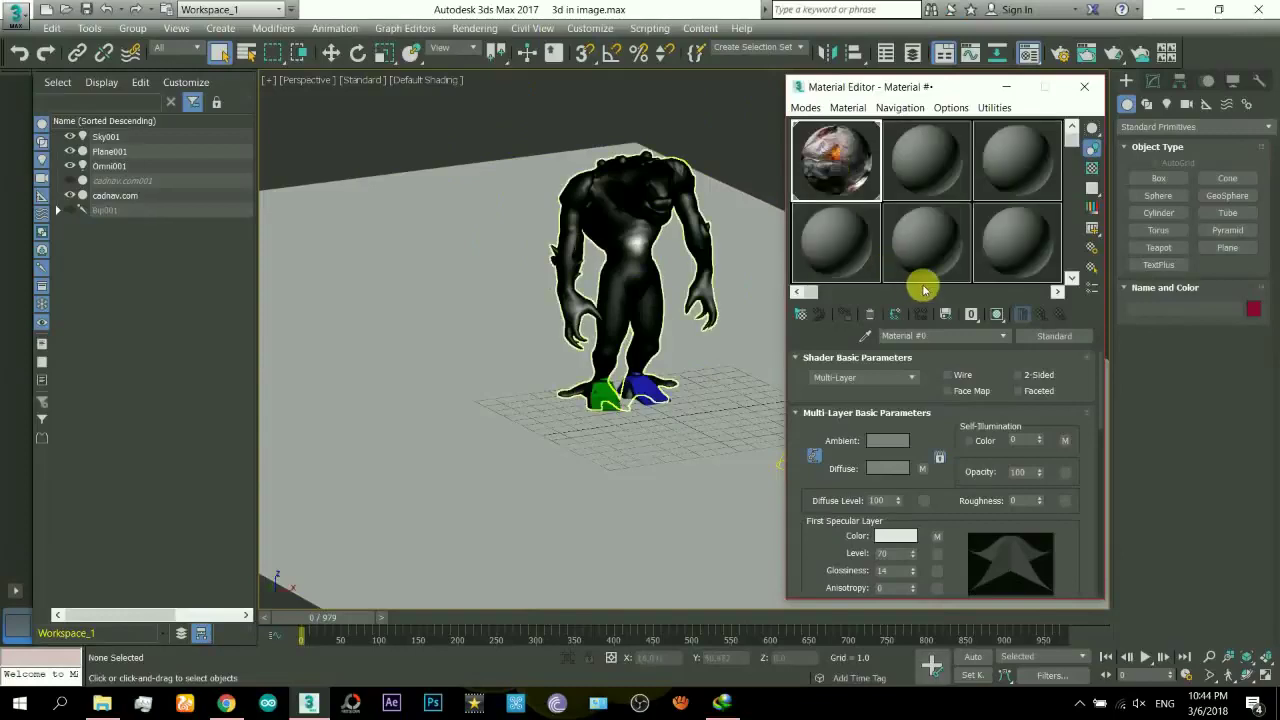
left_click(995, 316)
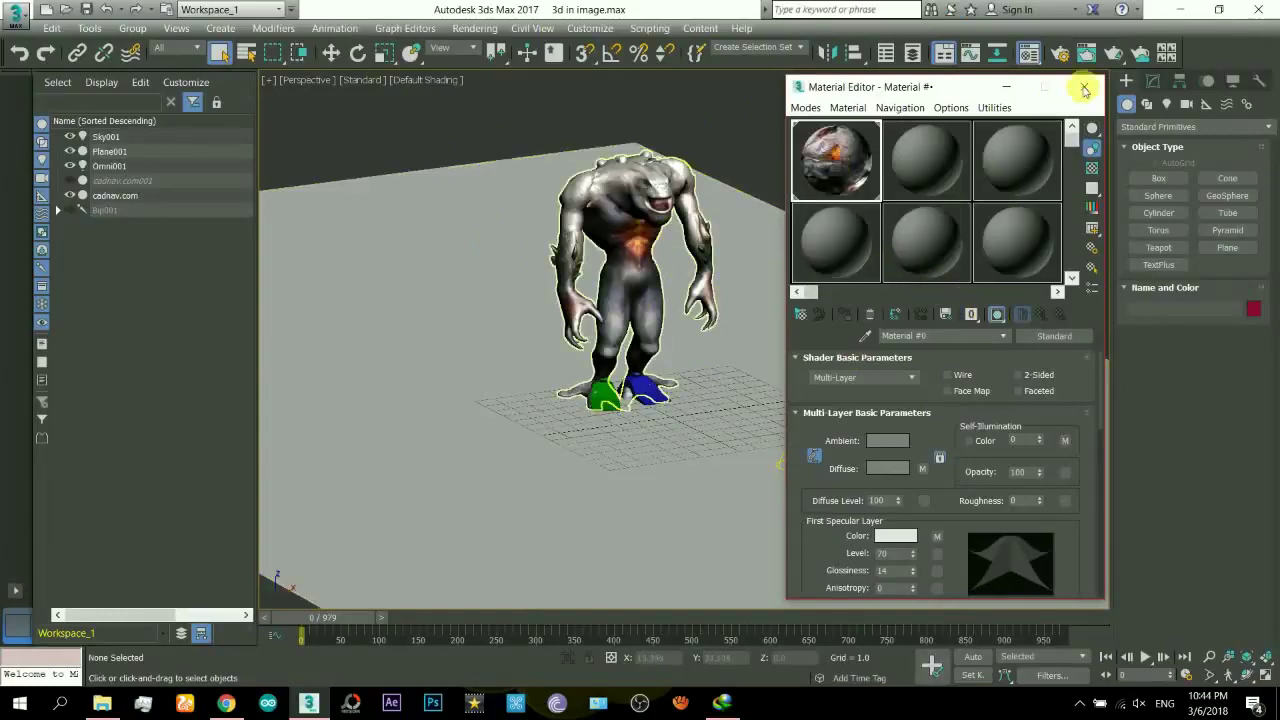
left_click_drag(1086, 84, 1096, 90)
left_click(1096, 90)
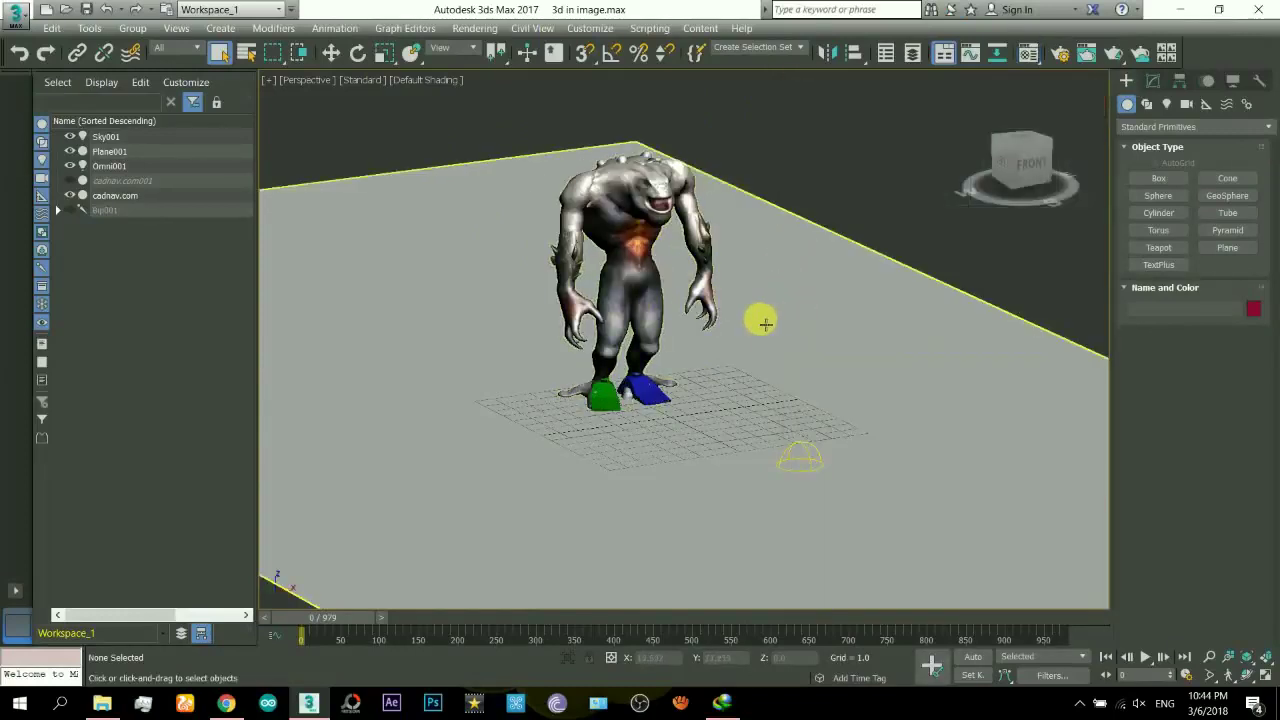
scroll(684, 322, "down", 5)
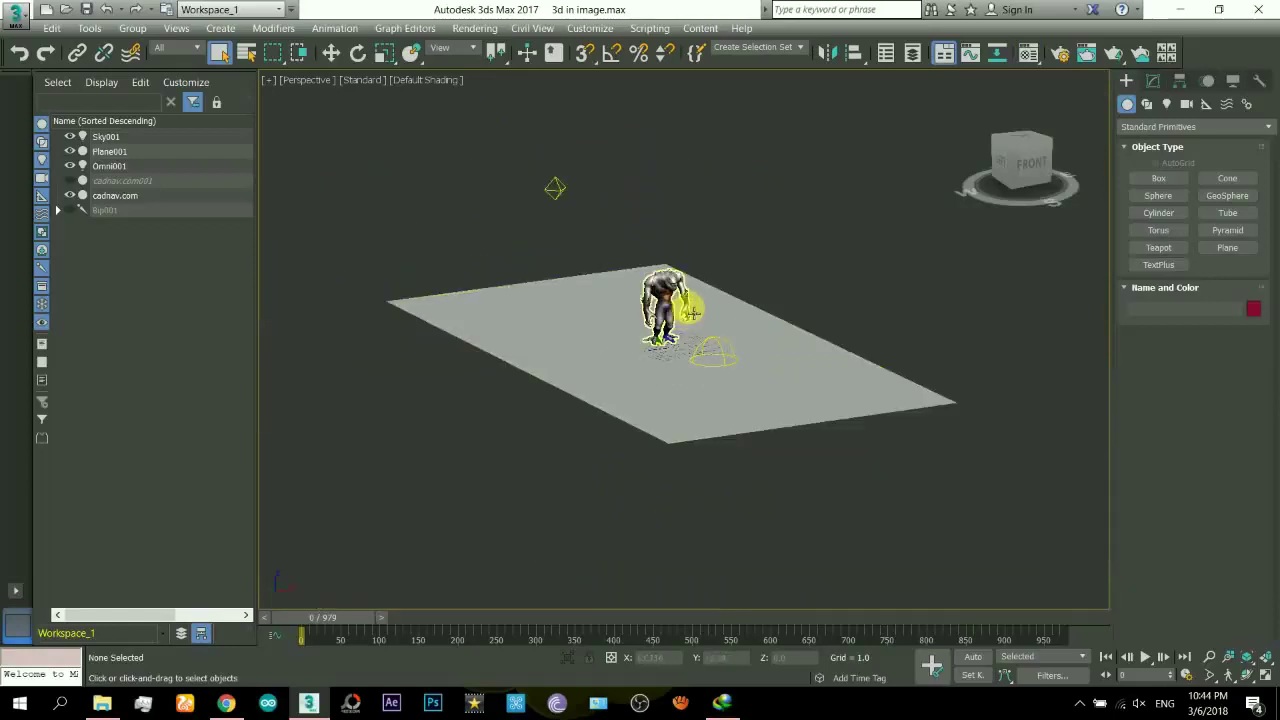
Step: Delete the omni light, the ground plane and the sky light from the scene
left_click(556, 190)
key("Delete")
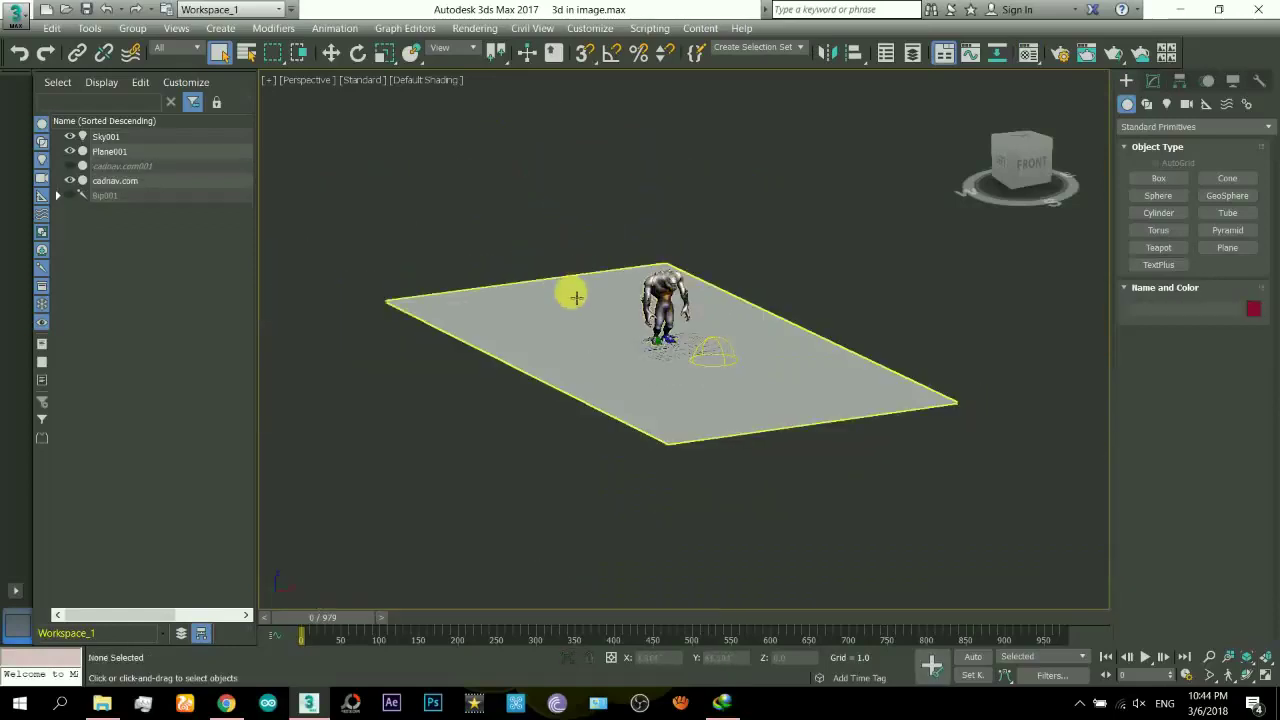
left_click(571, 291)
key("Delete")
left_click(718, 355)
key("Delete")
Step: Clear the existing animation keys of the Bip001 skeleton and select its whole bone hierarchy
left_click(663, 306)
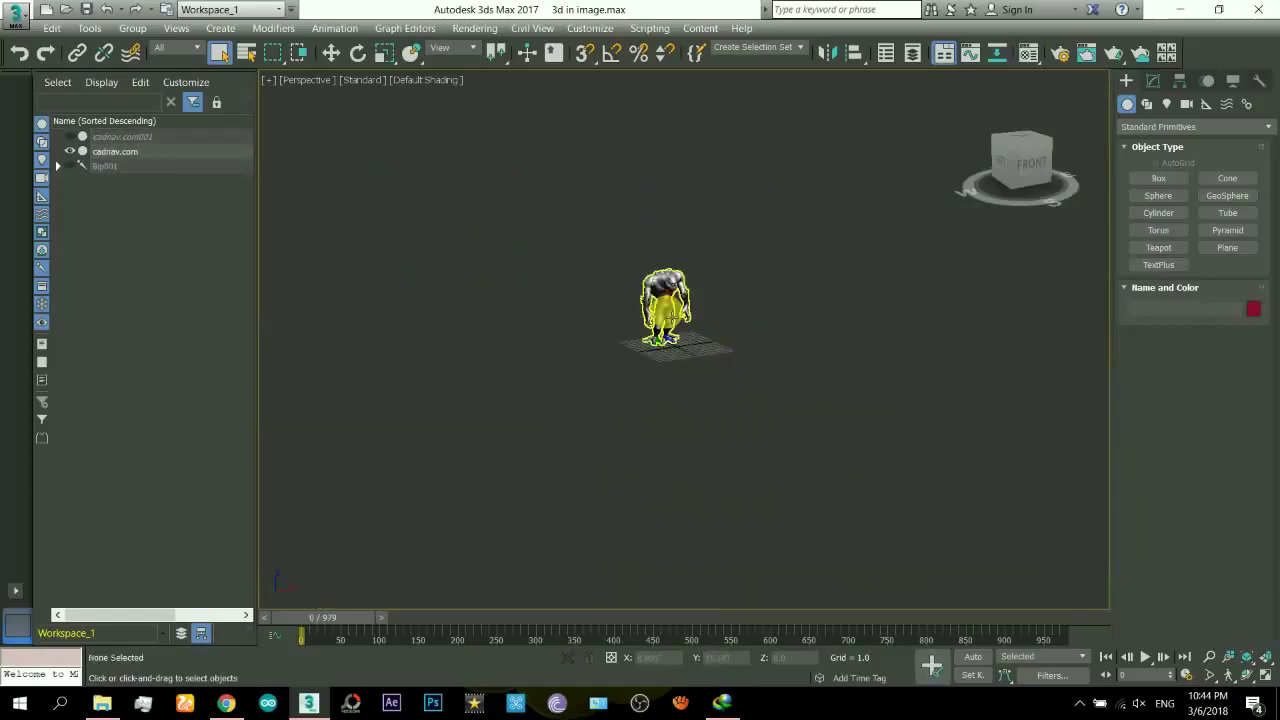
scroll(663, 306, "up", 8)
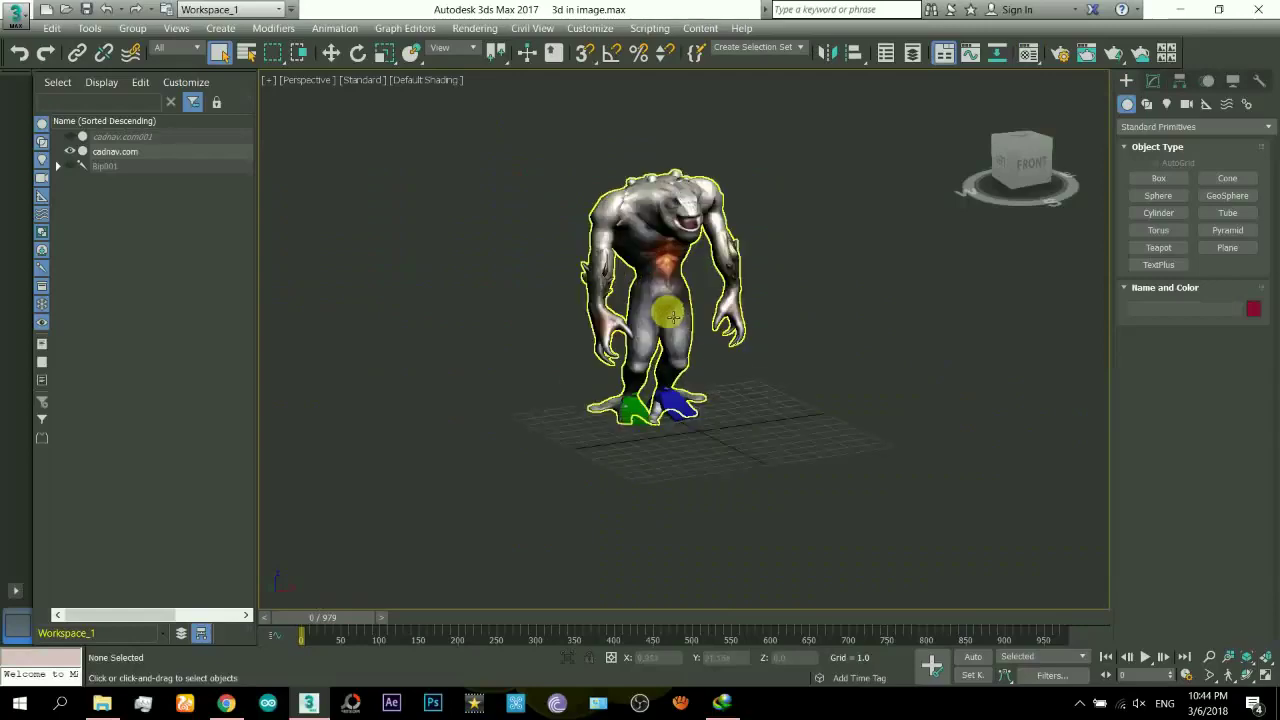
left_click(104, 166)
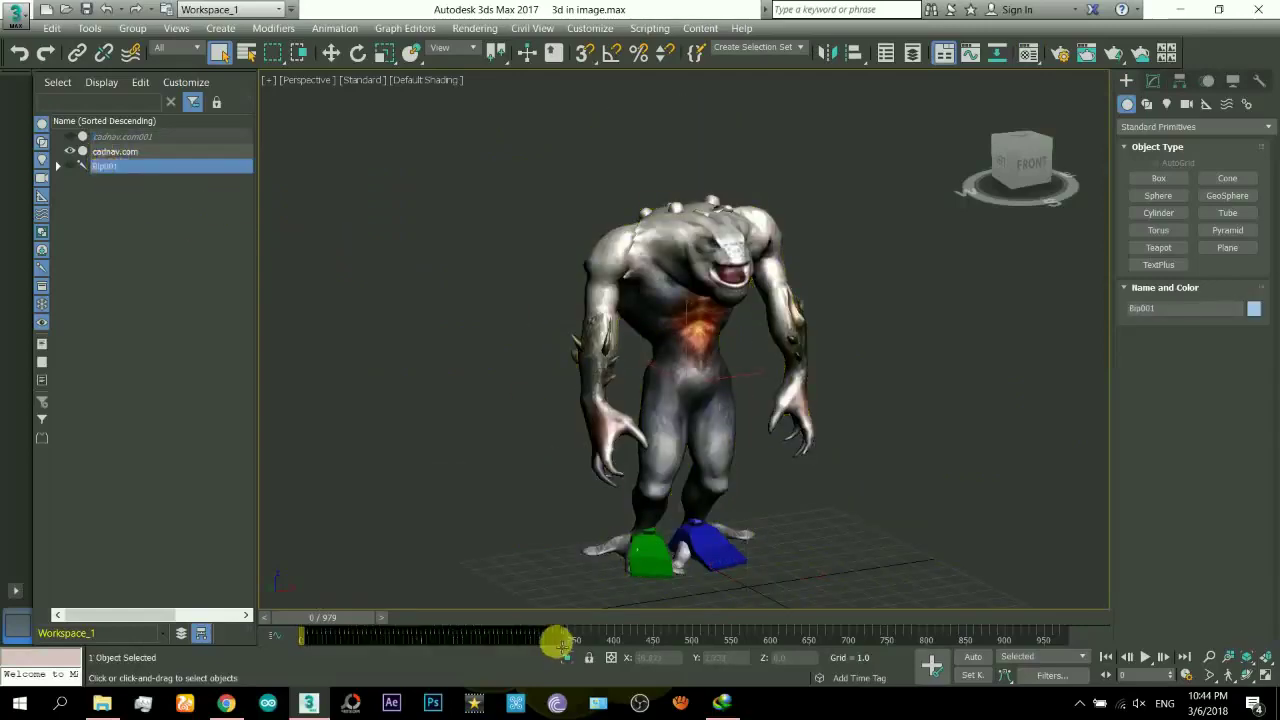
left_click_drag(306, 617, 286, 640)
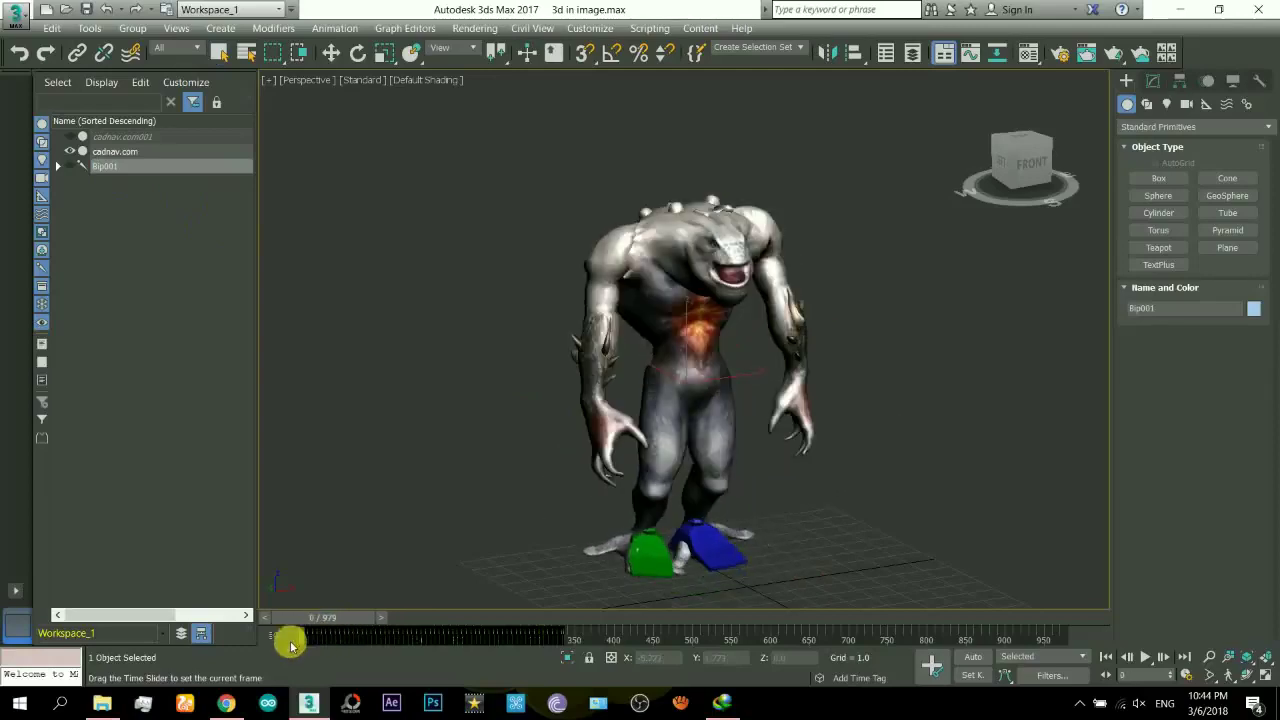
double_click(115, 170)
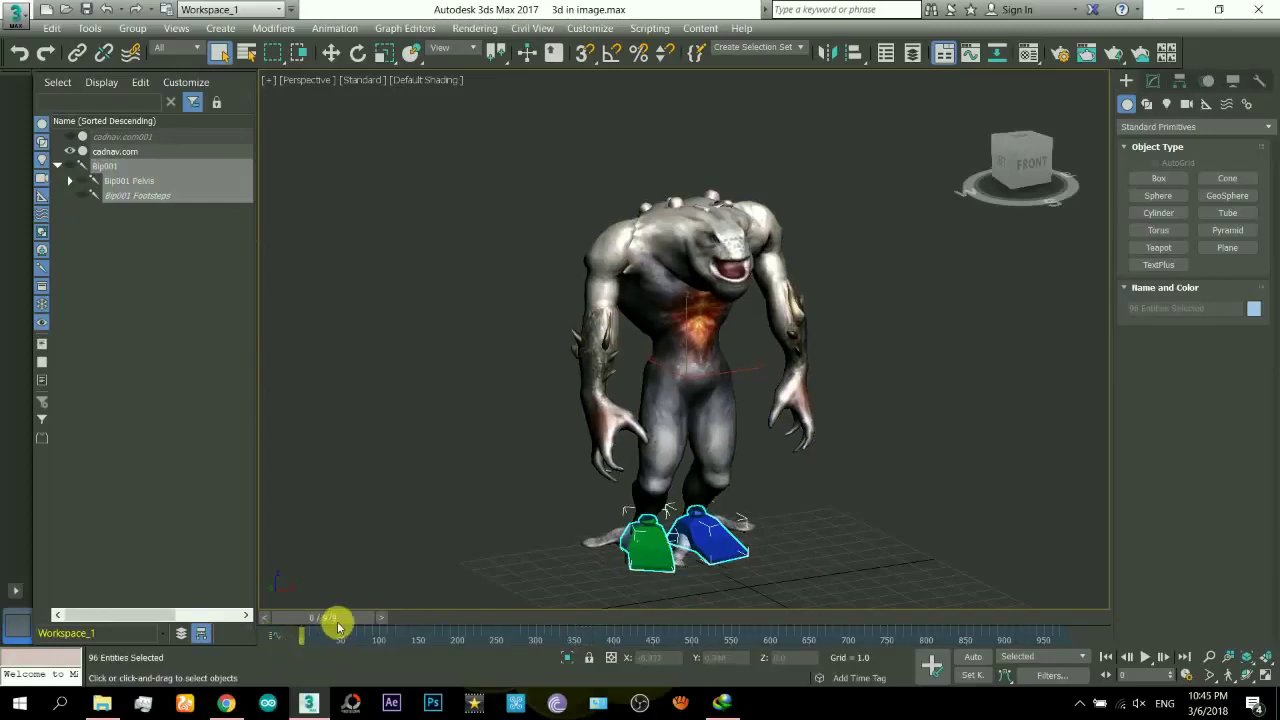
left_click_drag(346, 618, 235, 625)
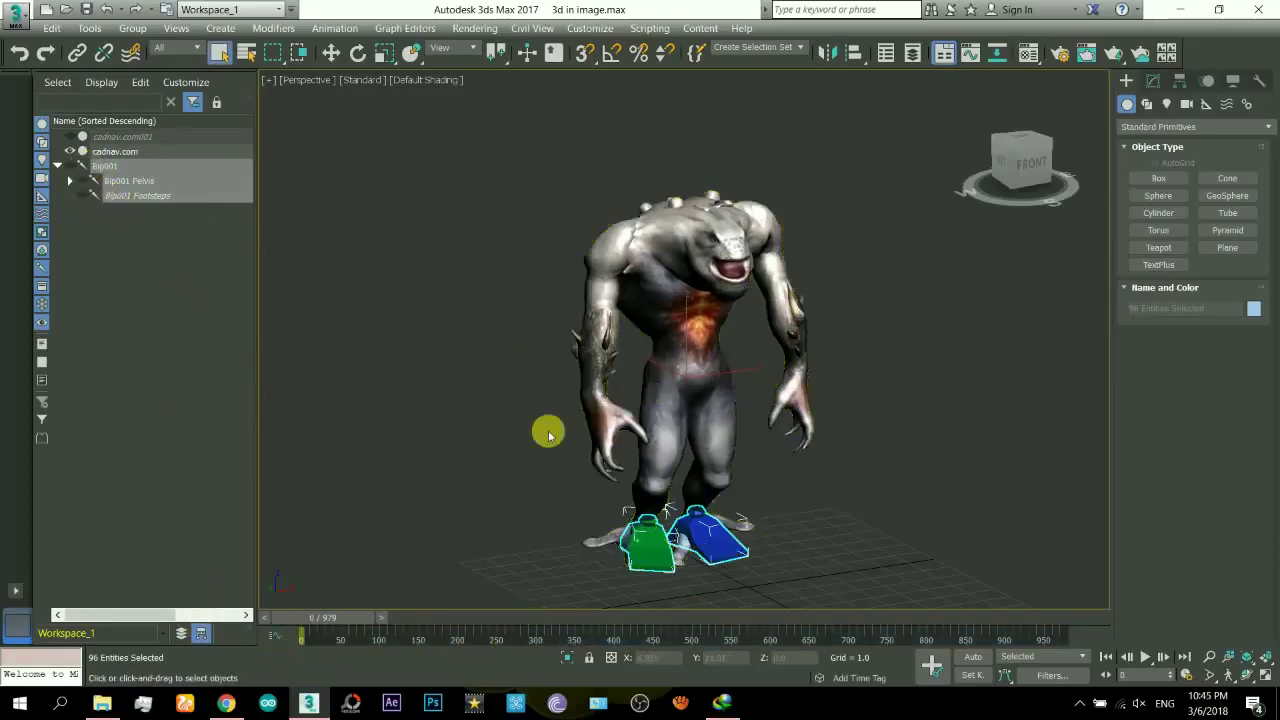
Step: Unhide the selected Bip001 bones through their object properties
right_click(628, 444)
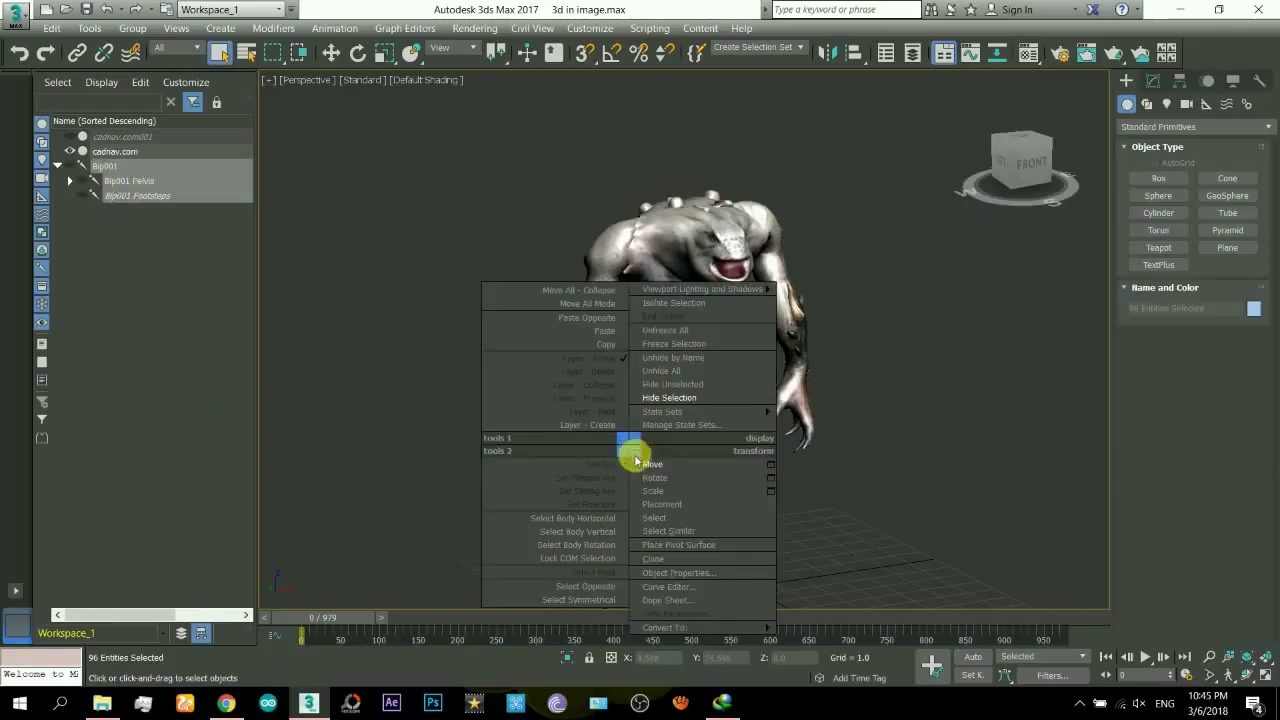
left_click(658, 572)
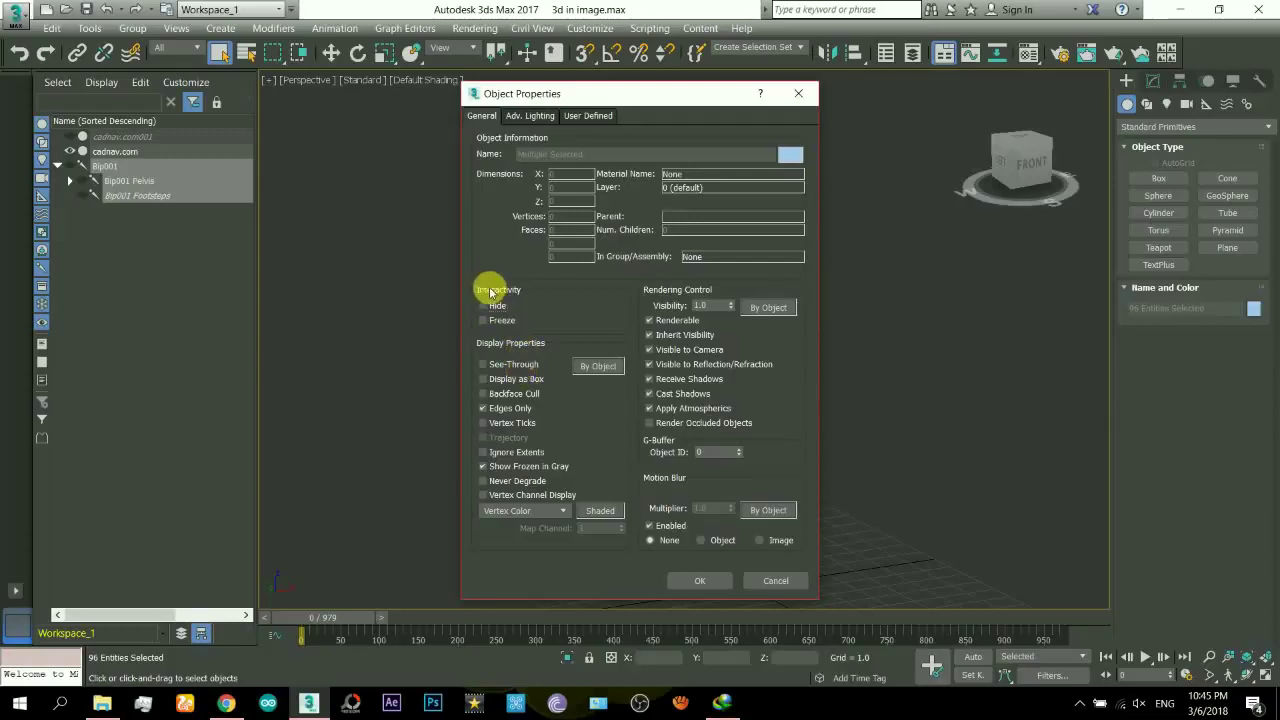
left_click(701, 582)
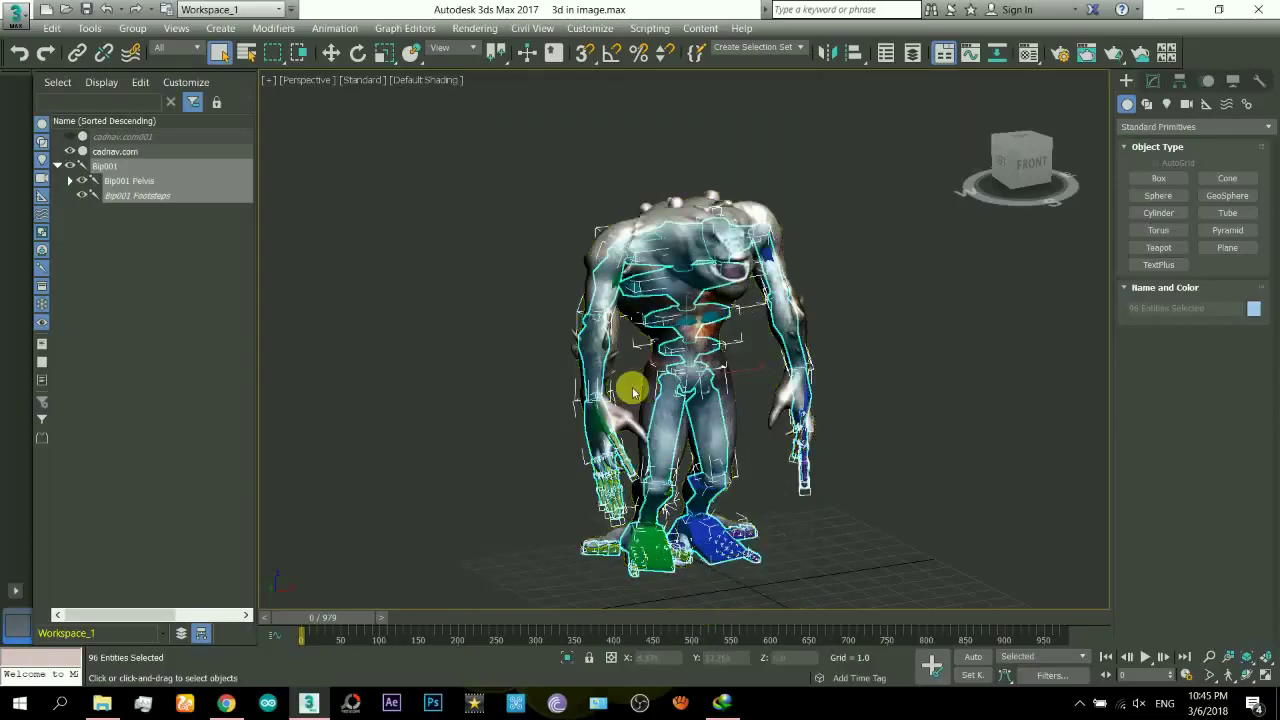
Step: Freeze the beast mesh cadnav.com through its object properties, with Show Frozen in Gray switched off
left_click(648, 390)
left_click(648, 390)
right_click(575, 457)
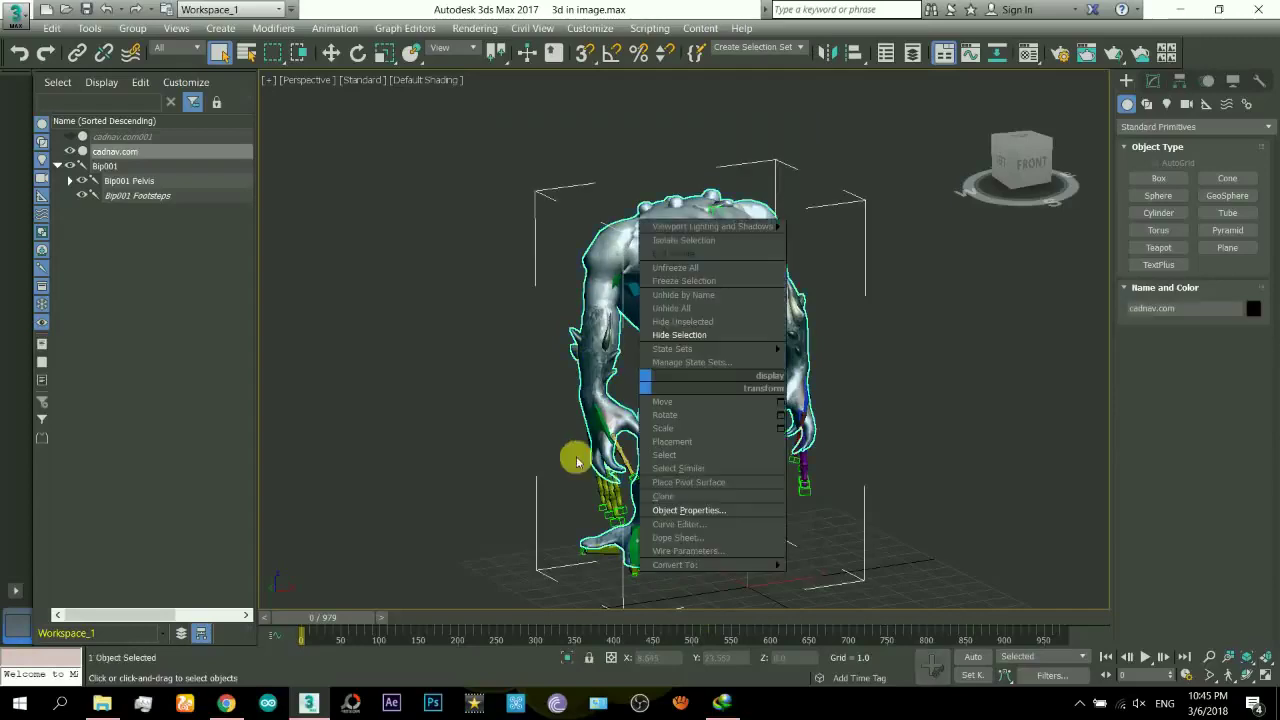
left_click(666, 512)
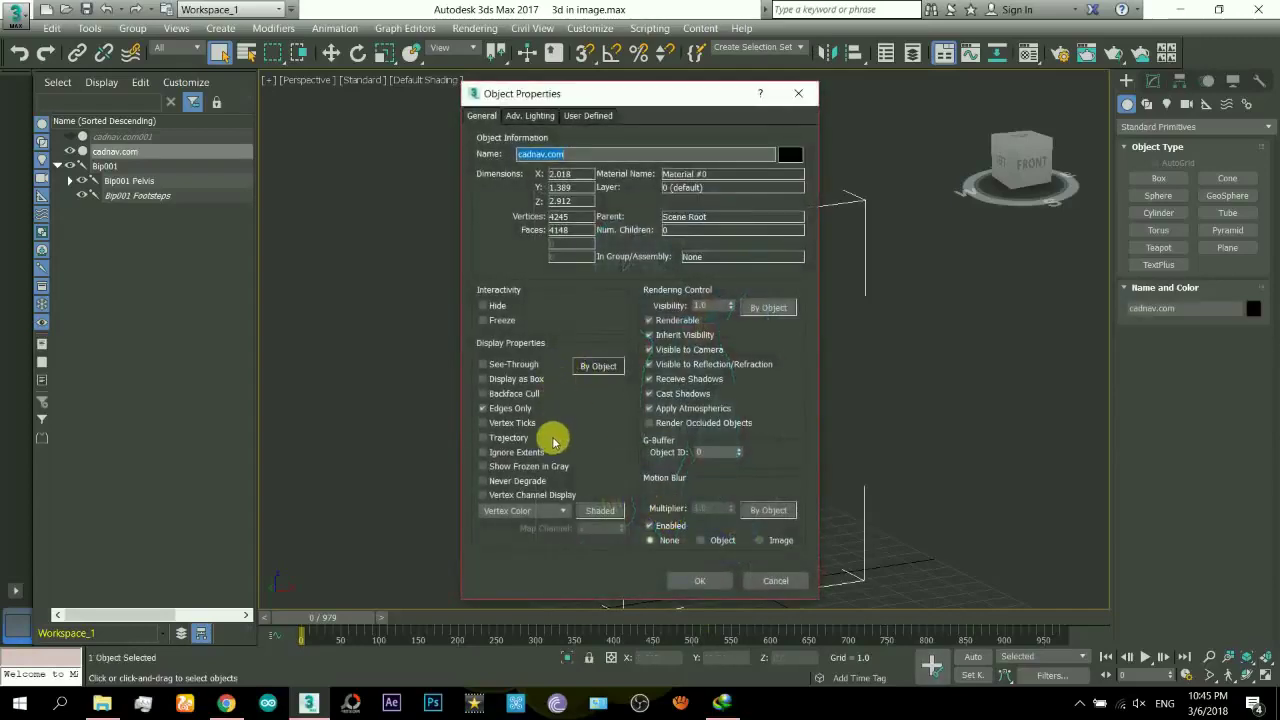
left_click(506, 321)
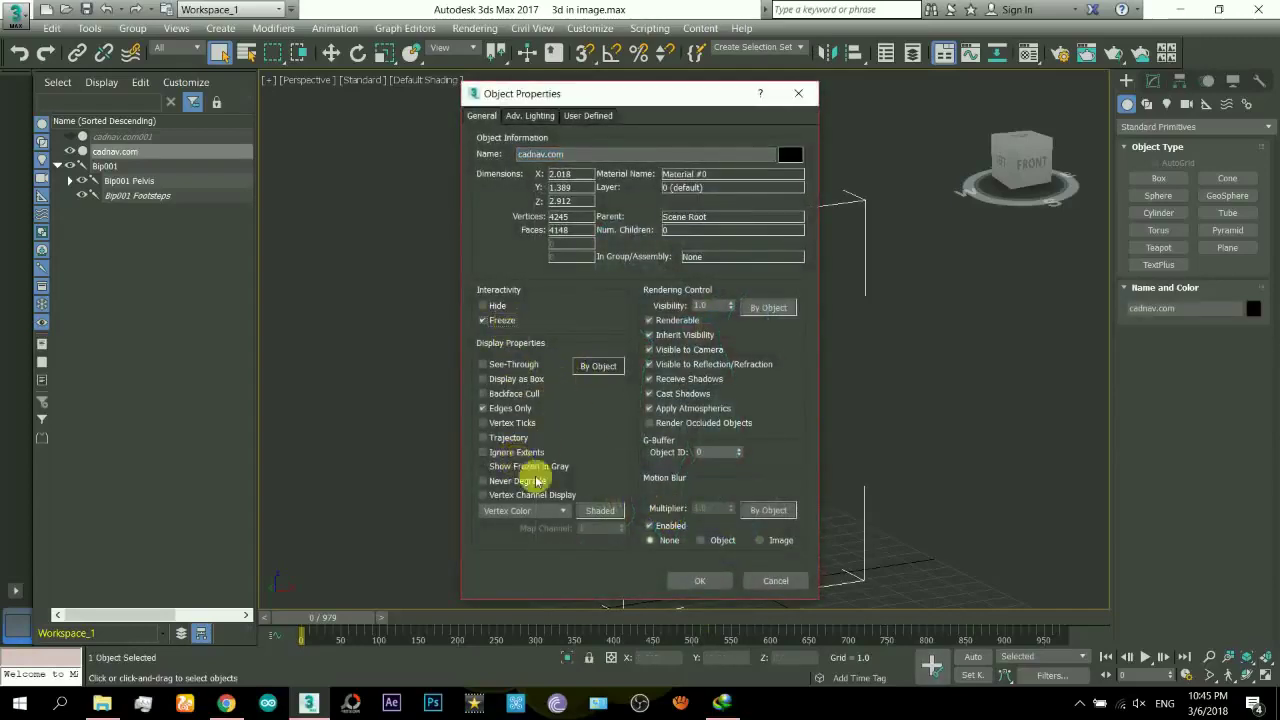
left_click(714, 581)
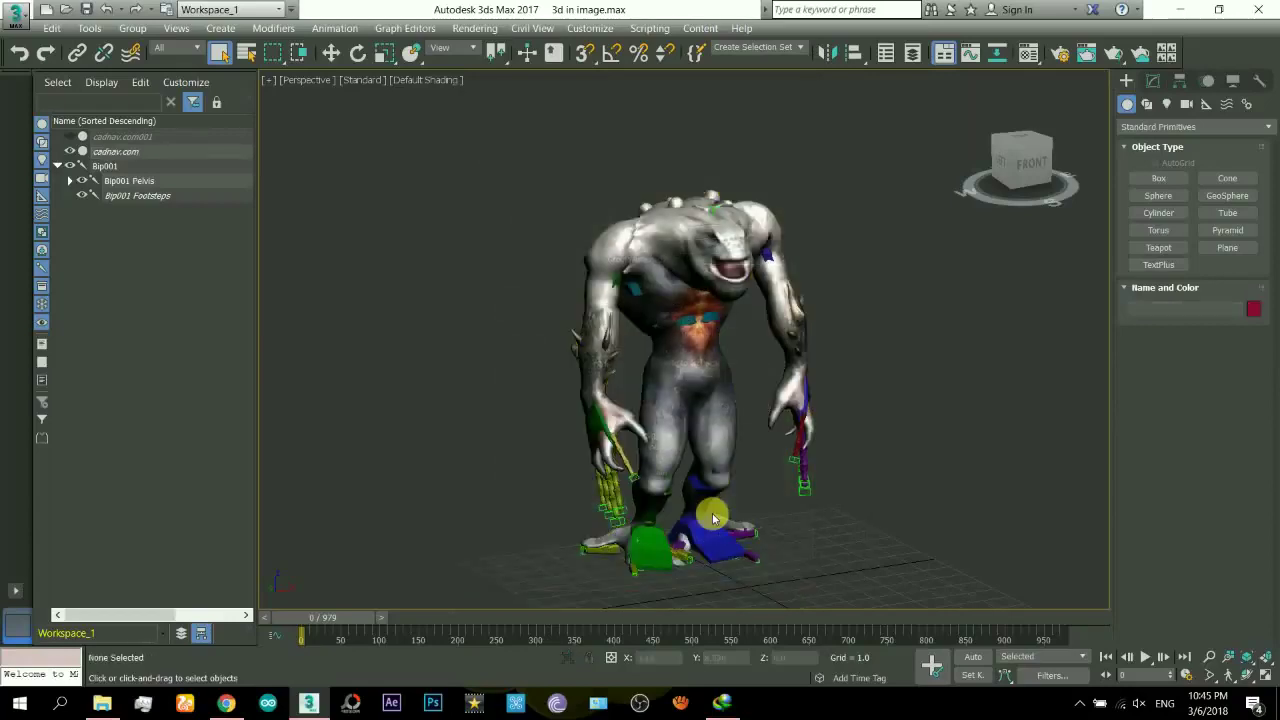
Step: Check that the left thigh bone can be picked for moving through the frozen mesh, and clear the selection
left_click(700, 400)
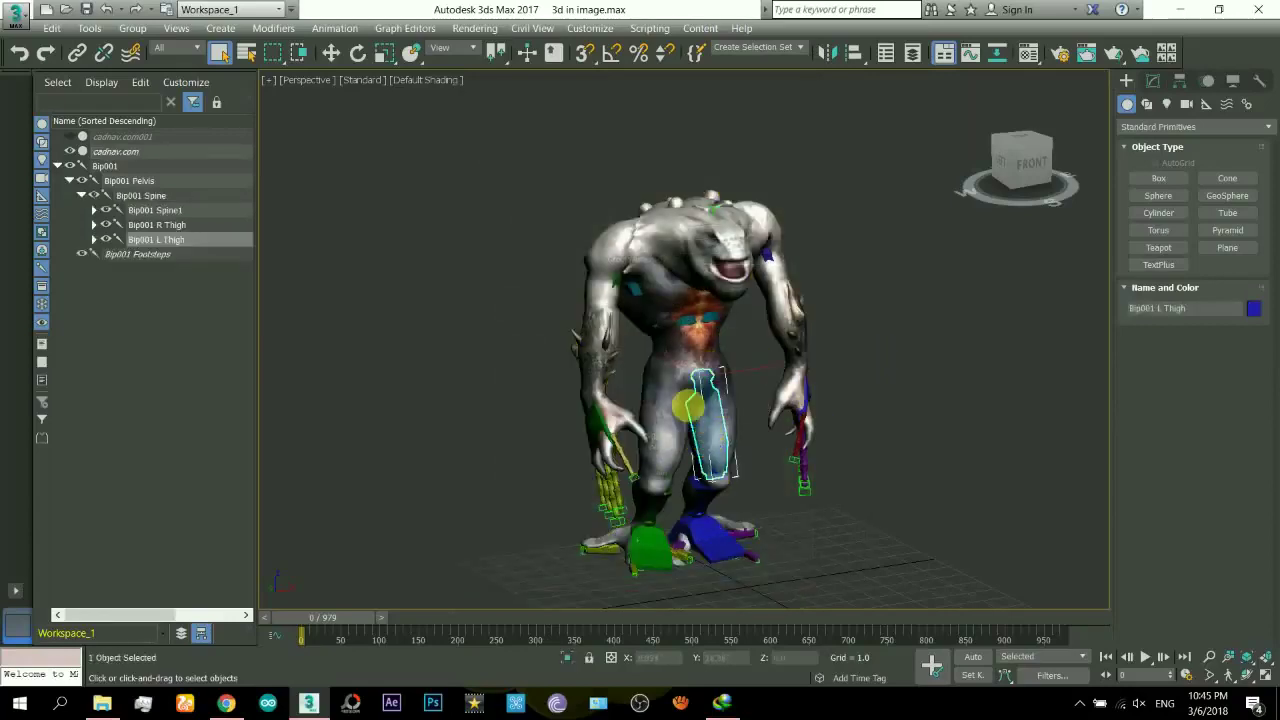
right_click(713, 421)
left_click(742, 434)
left_click(628, 394)
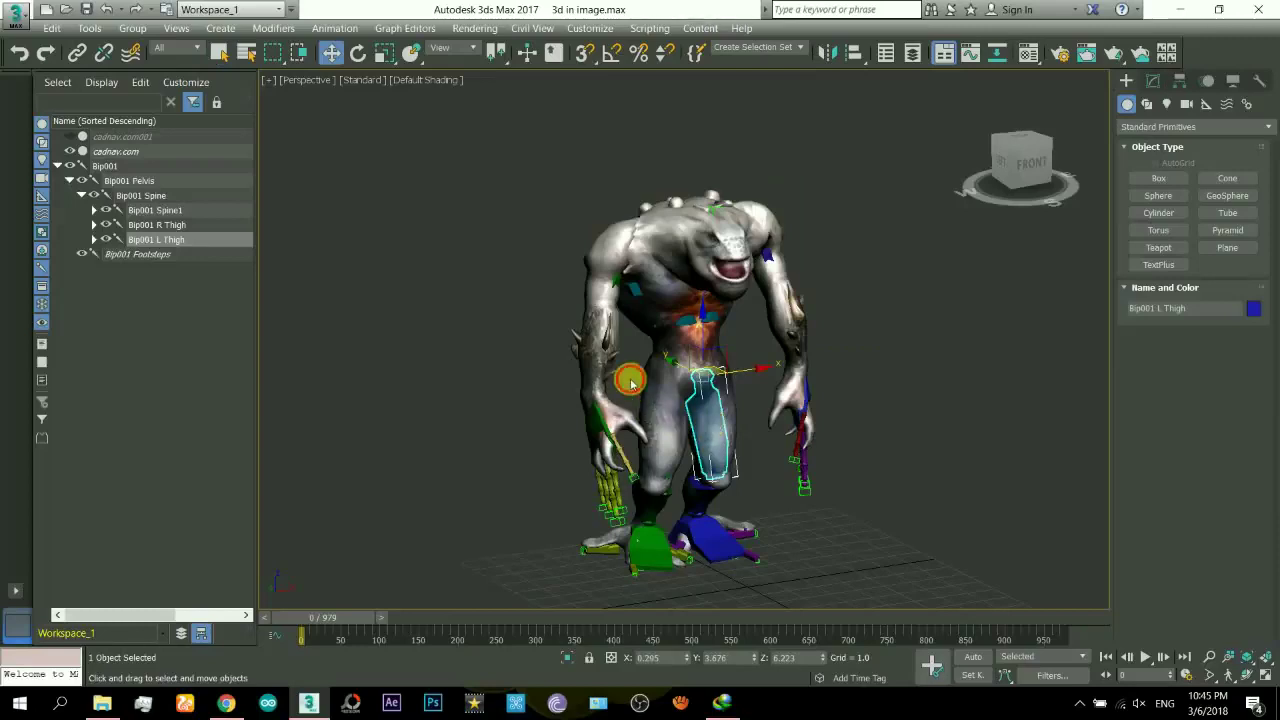
scroll(614, 445, "down", 4)
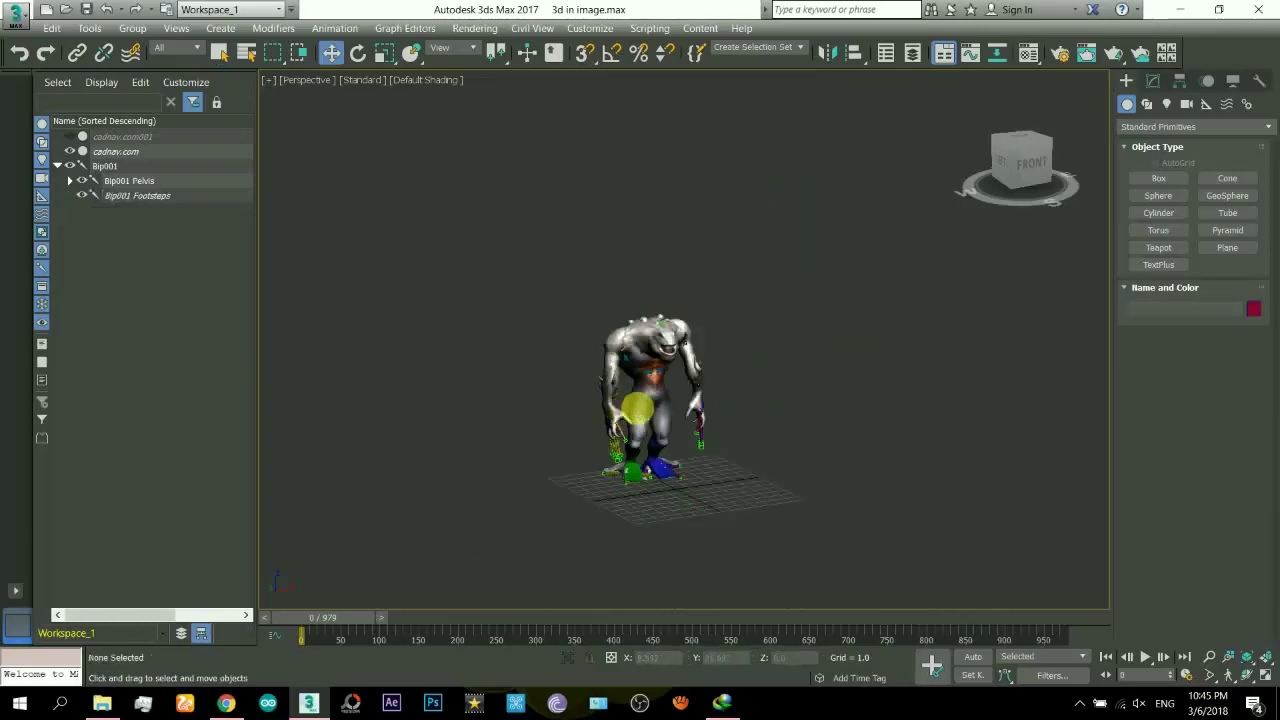
scroll(630, 420, "up", 4)
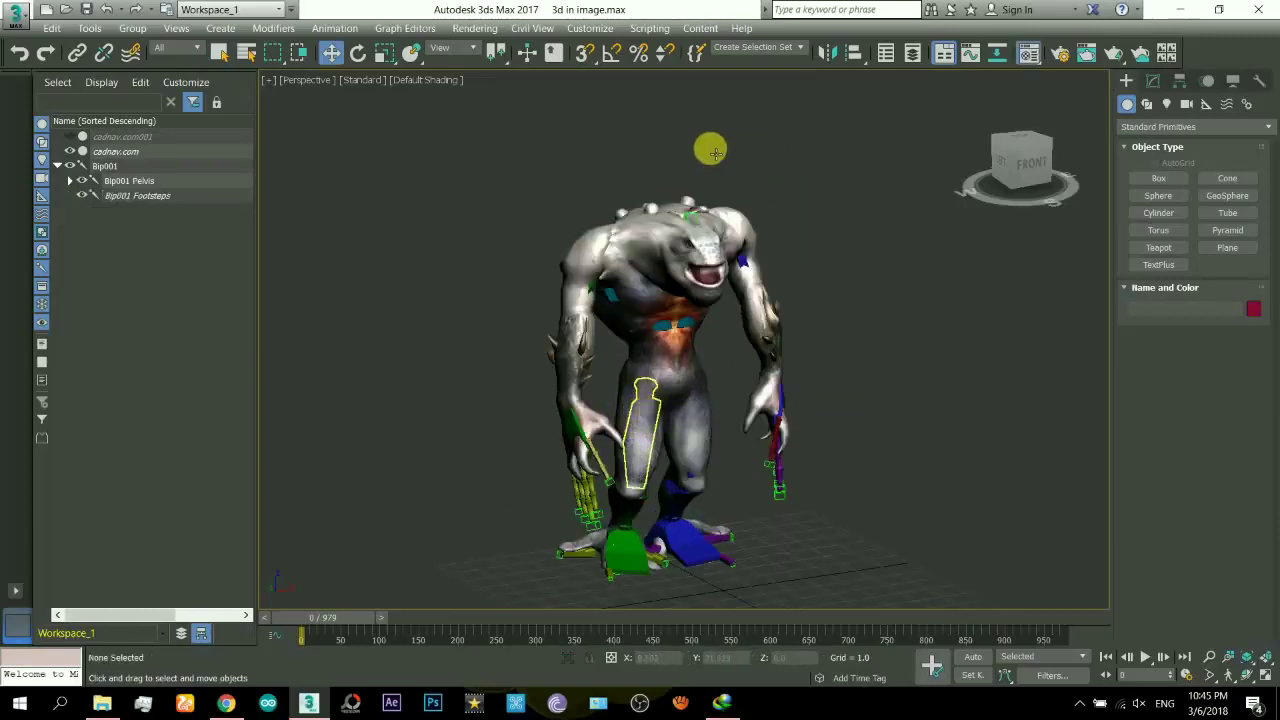
key("m")
left_click(918, 165)
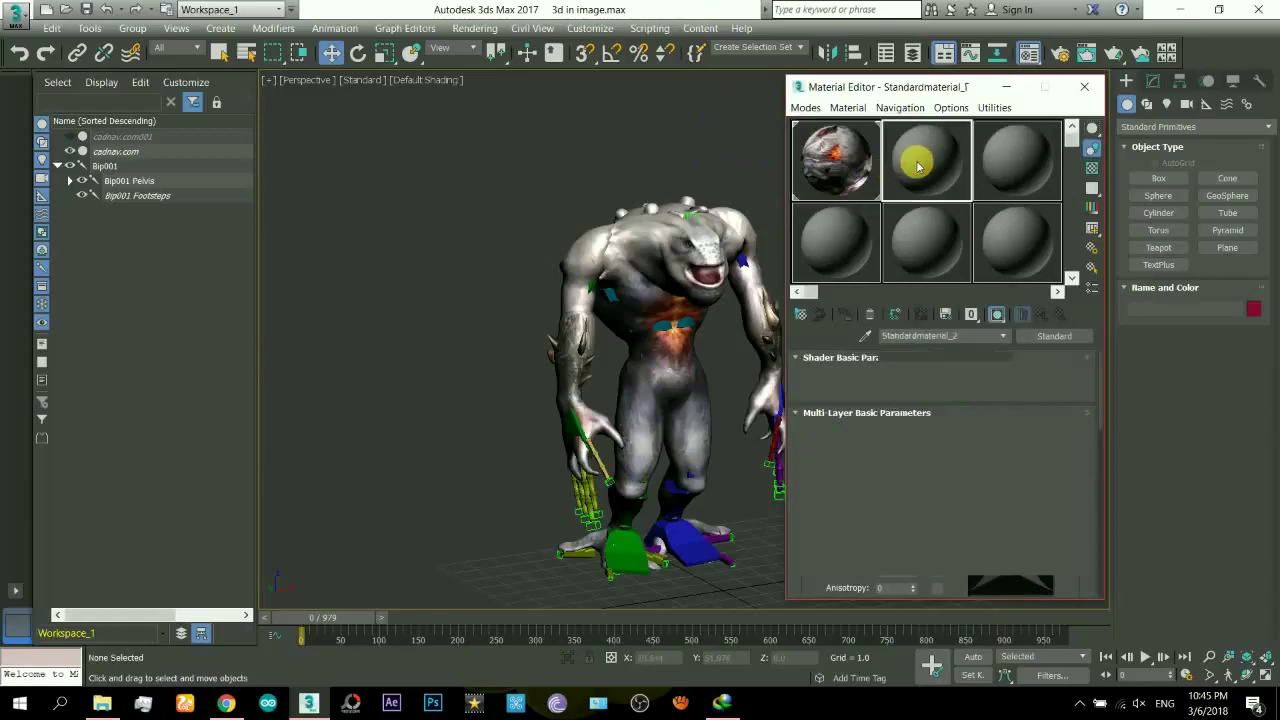
left_click(922, 463)
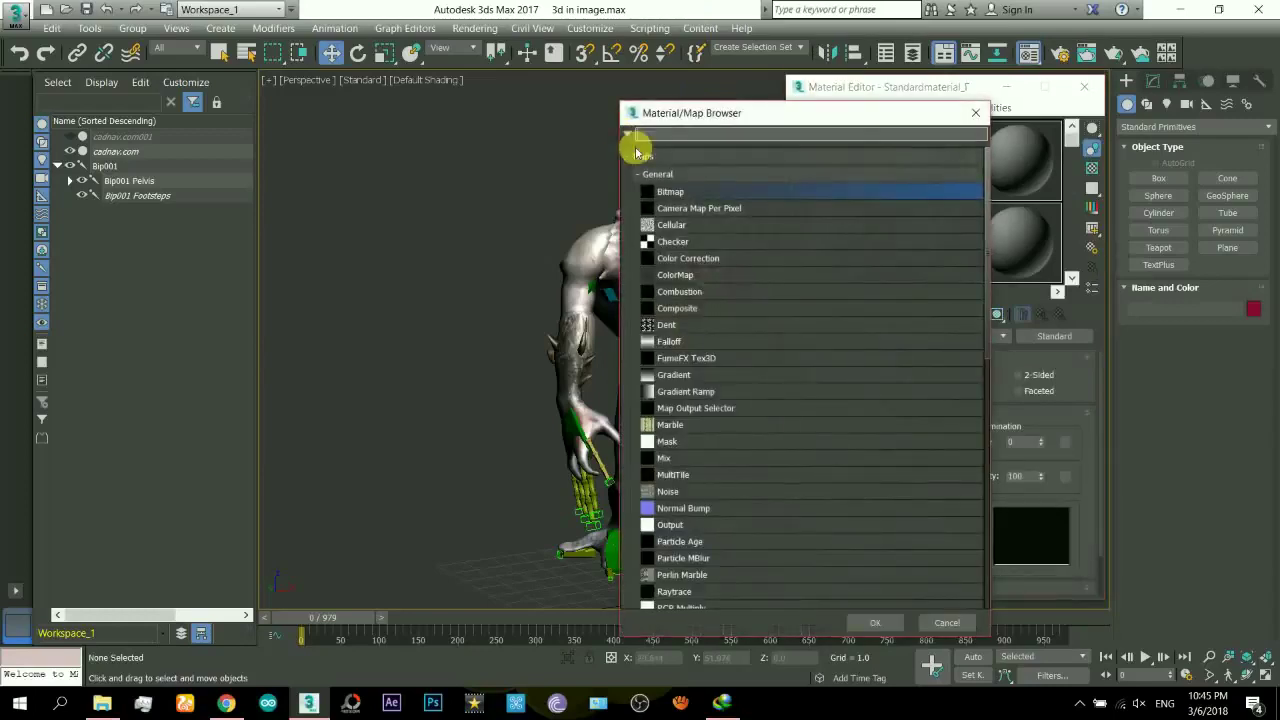
double_click(673, 191)
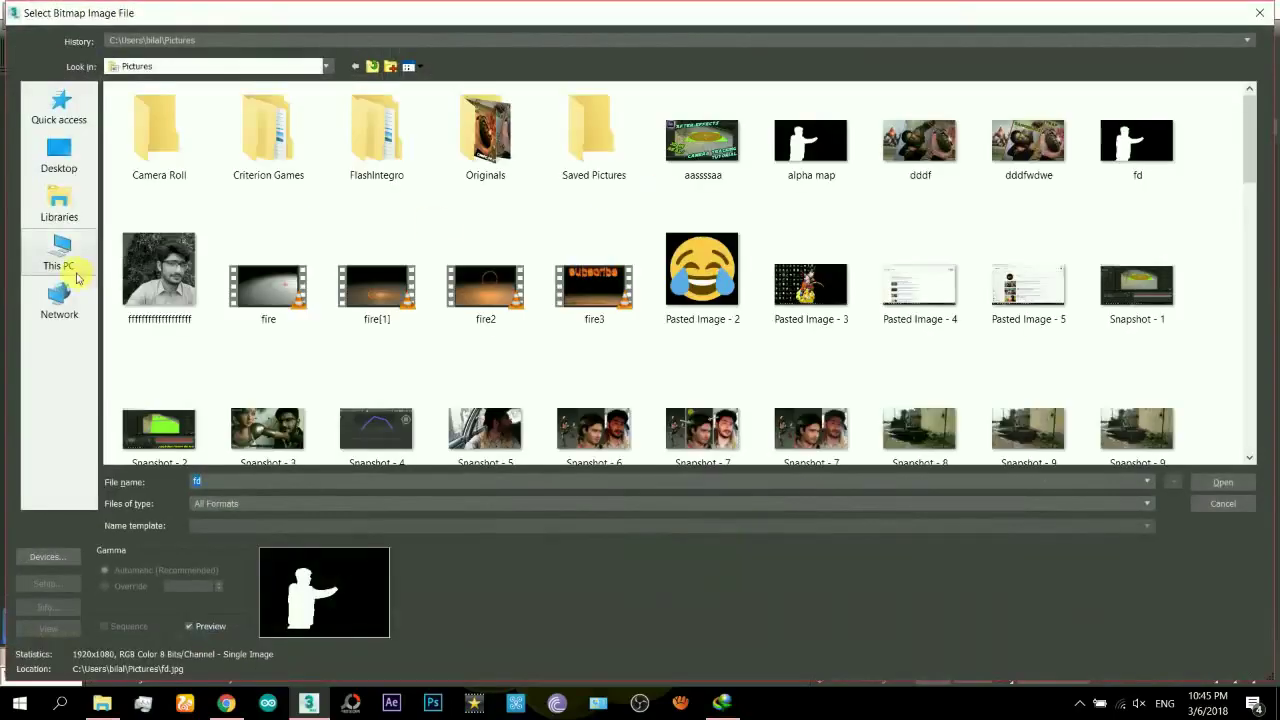
scroll(707, 413, "down", 15)
double_click(707, 413)
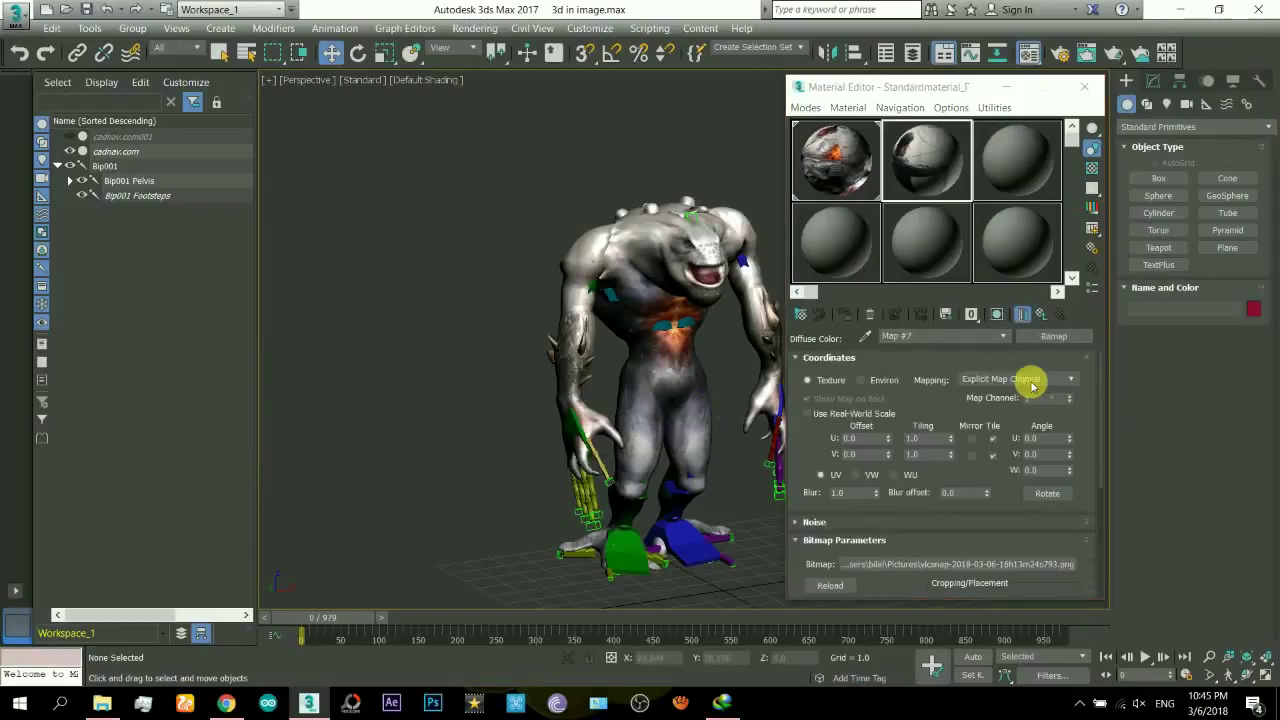
left_click(878, 380)
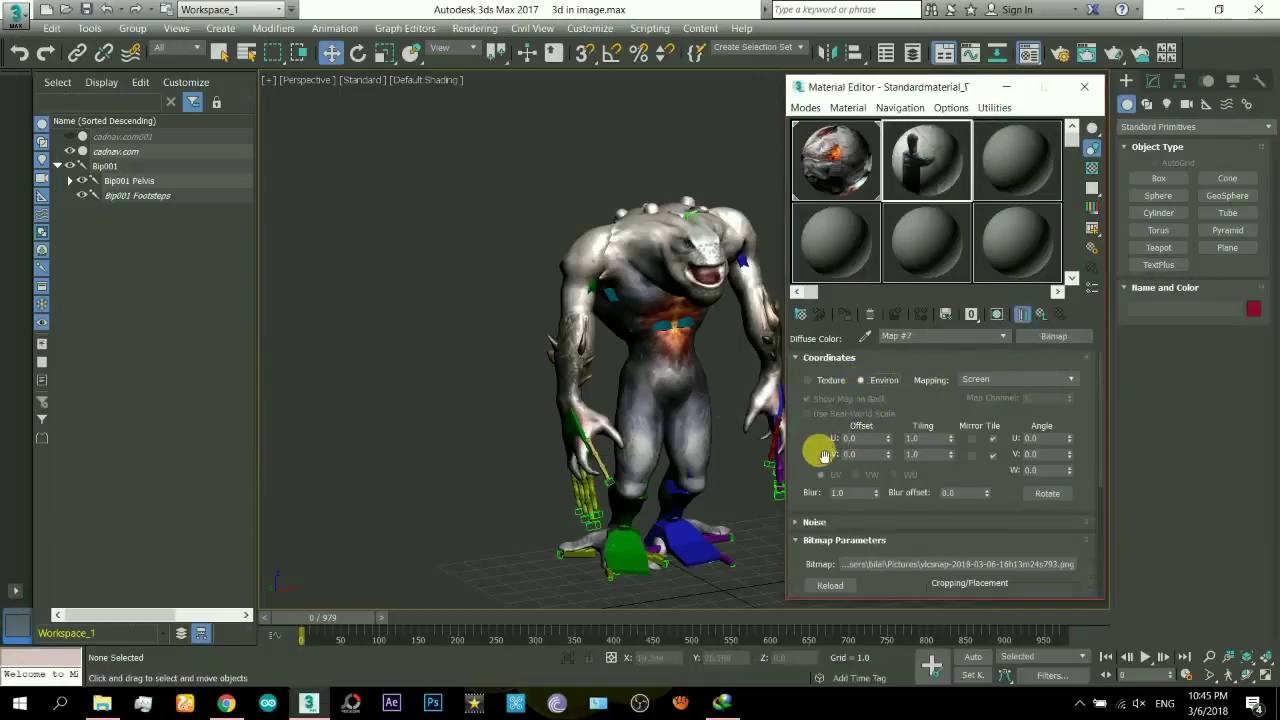
Step: Assign the photo bitmap Map #7 as an instance to the scene's environment map and close the environment settings
key("8")
left_click_drag(564, 156, 495, 125)
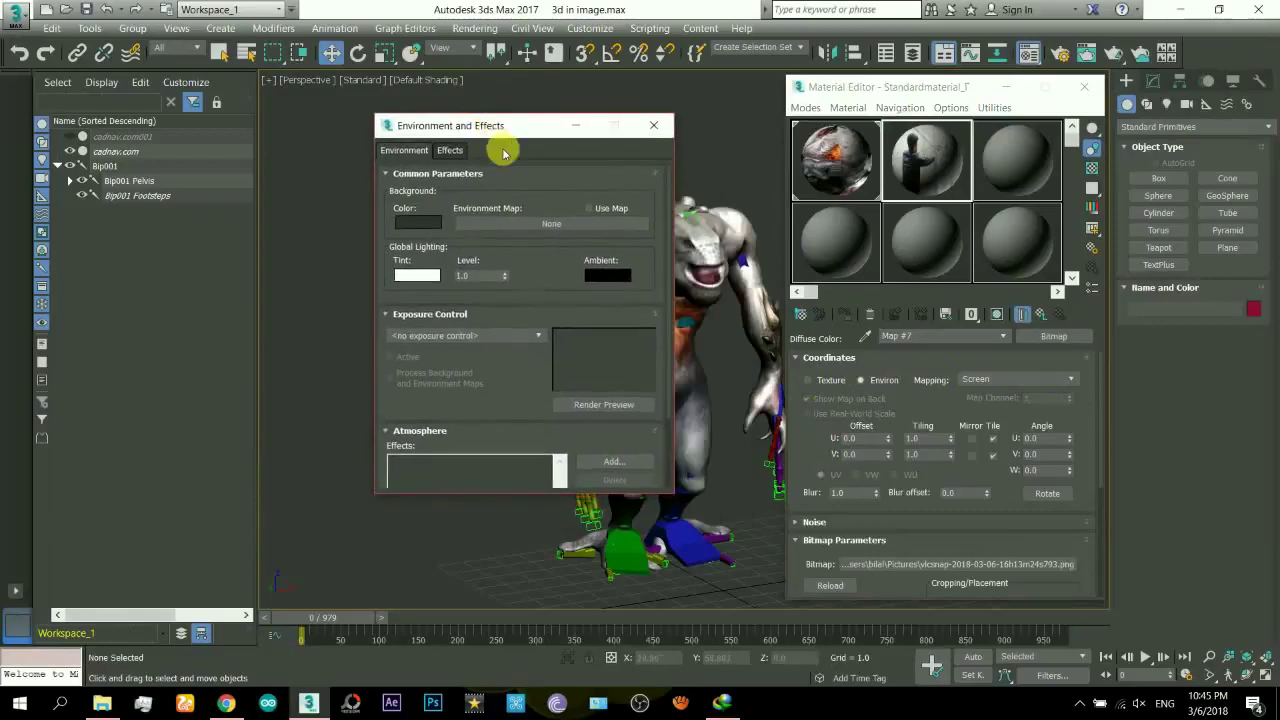
left_click_drag(900, 336, 551, 223)
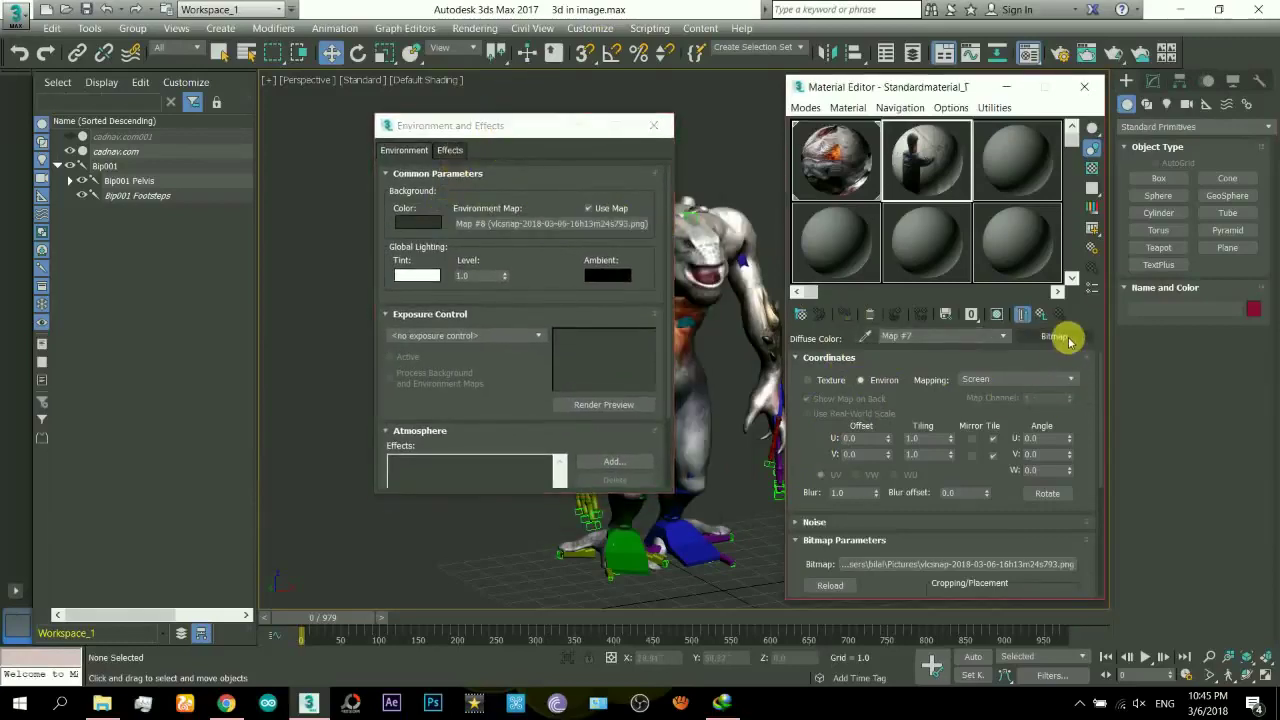
left_click_drag(1068, 341, 531, 223)
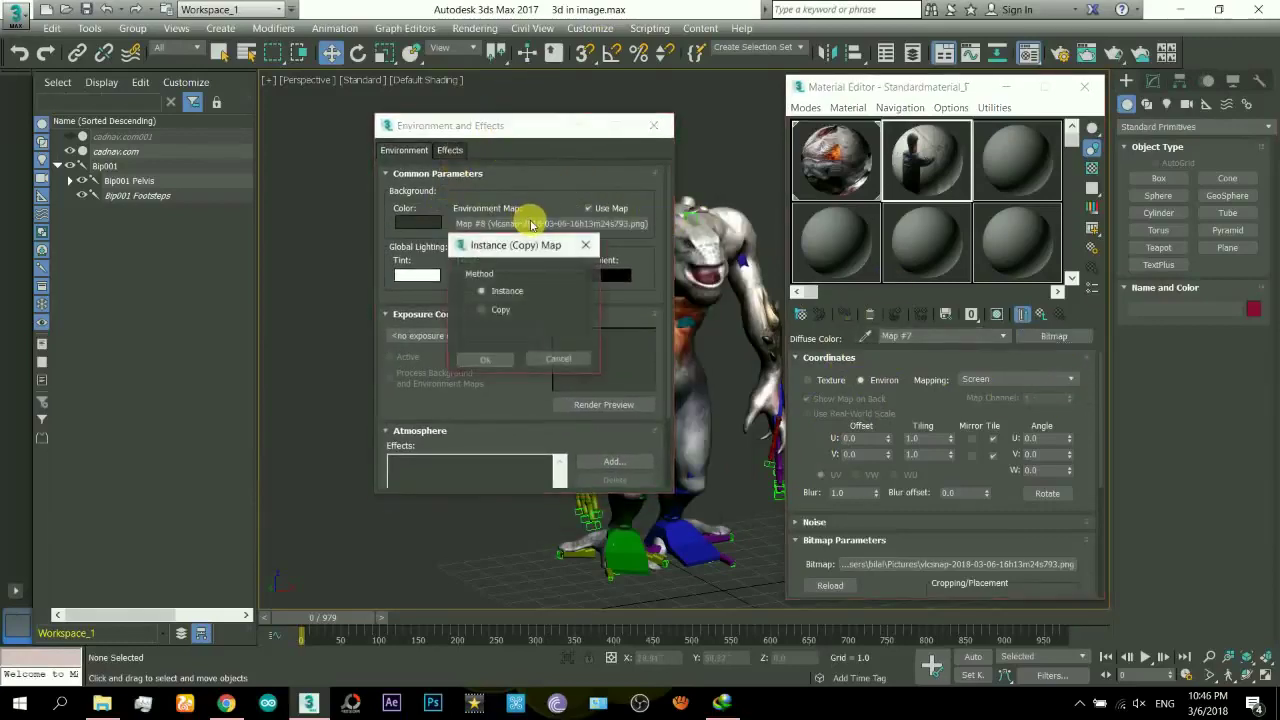
left_click(489, 288)
left_click(493, 362)
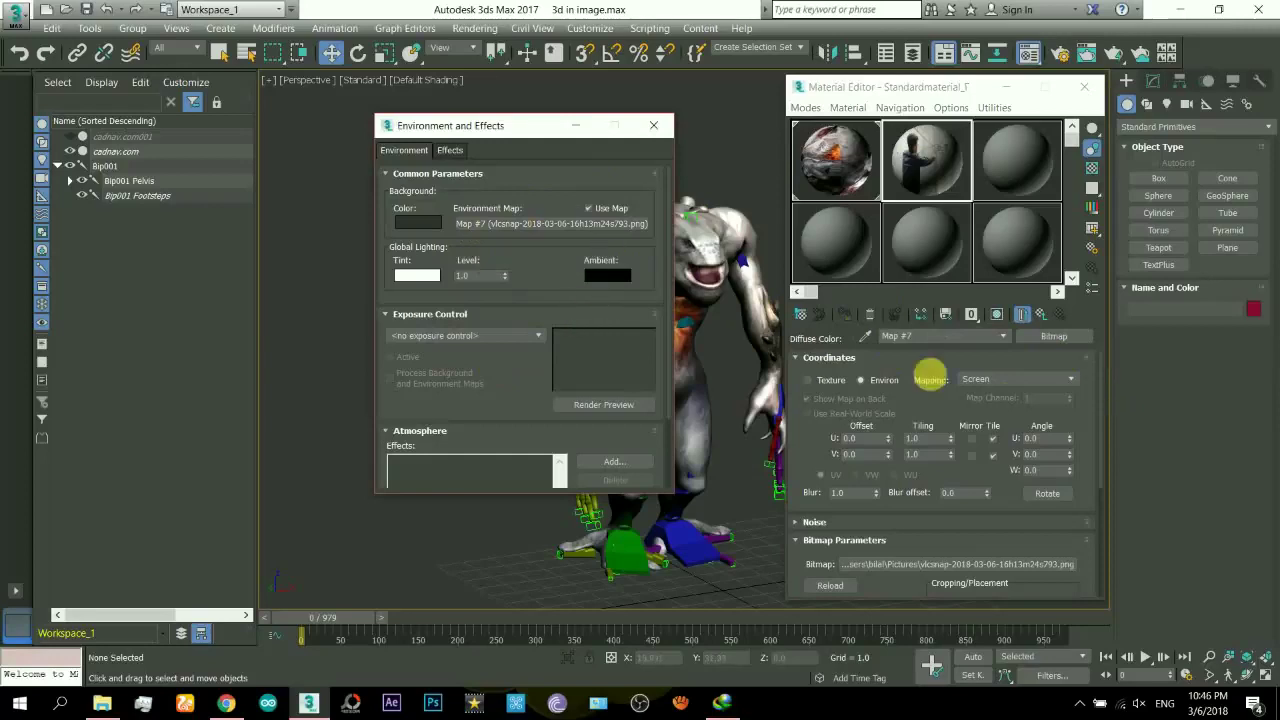
left_click(653, 125)
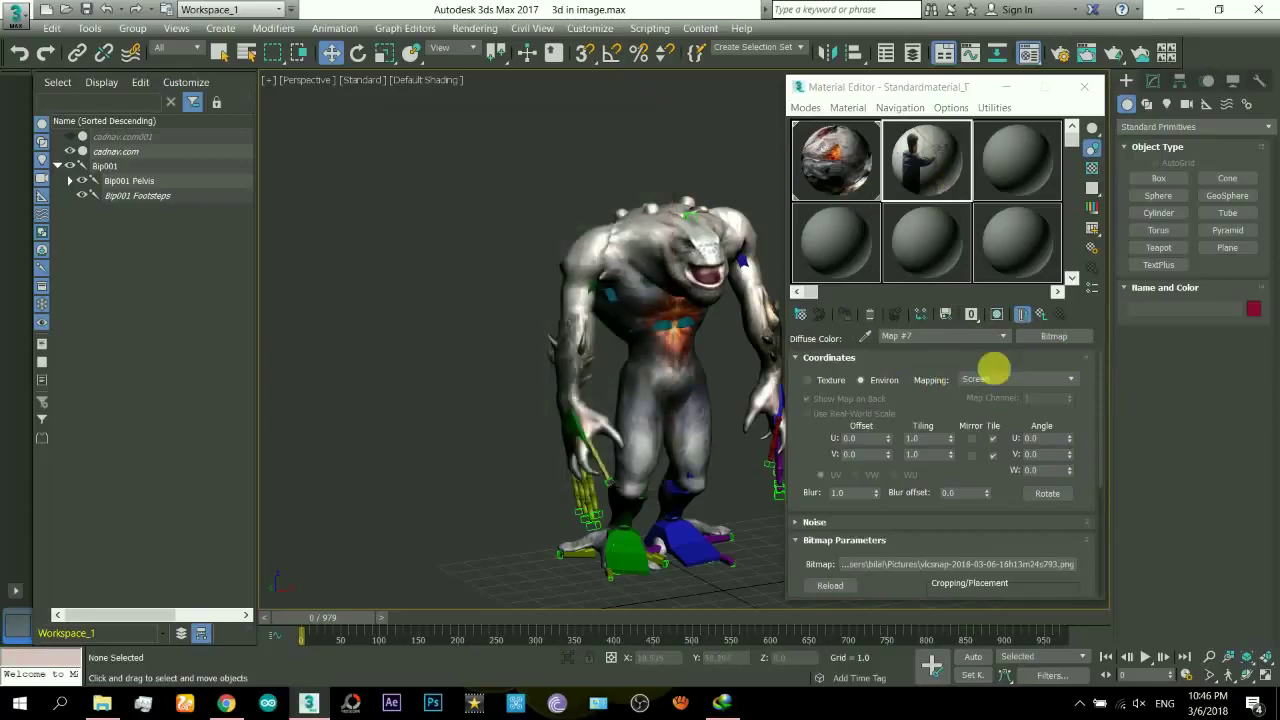
Step: Set the Perspective viewport background to Environment Background and close the Material Editor
left_click(1040, 313)
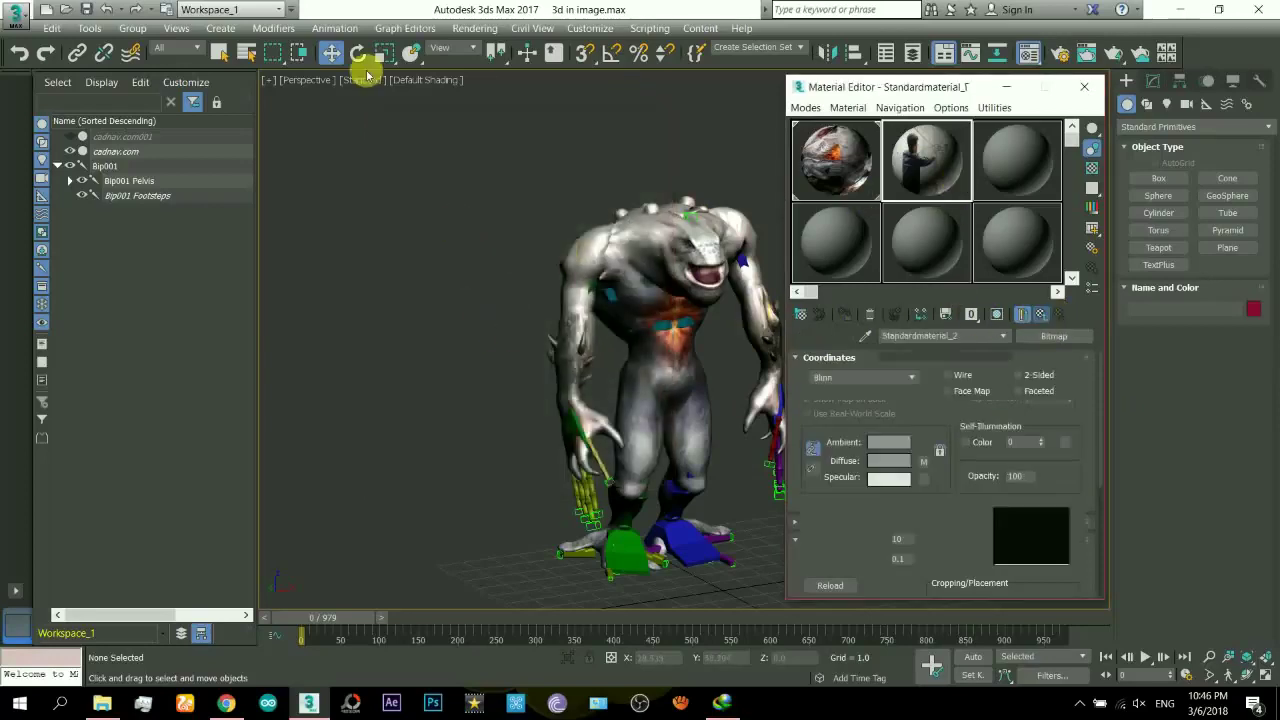
left_click(420, 82)
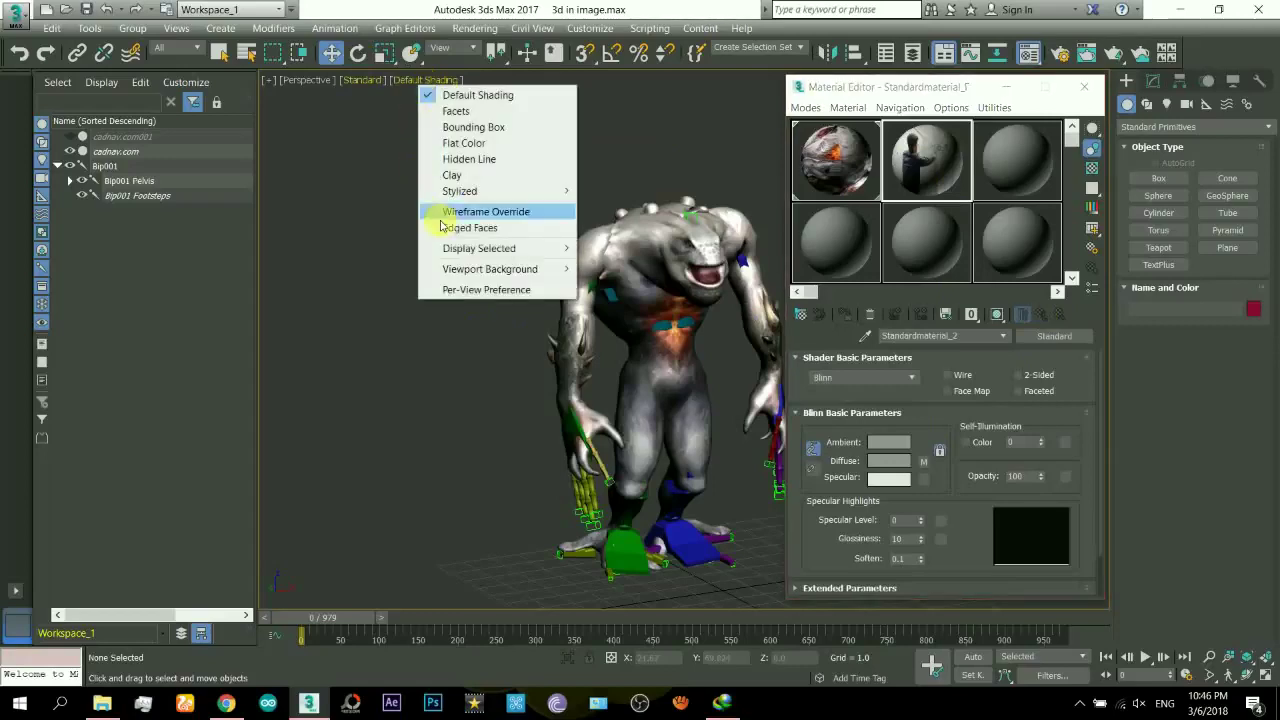
mouse_move(545, 269)
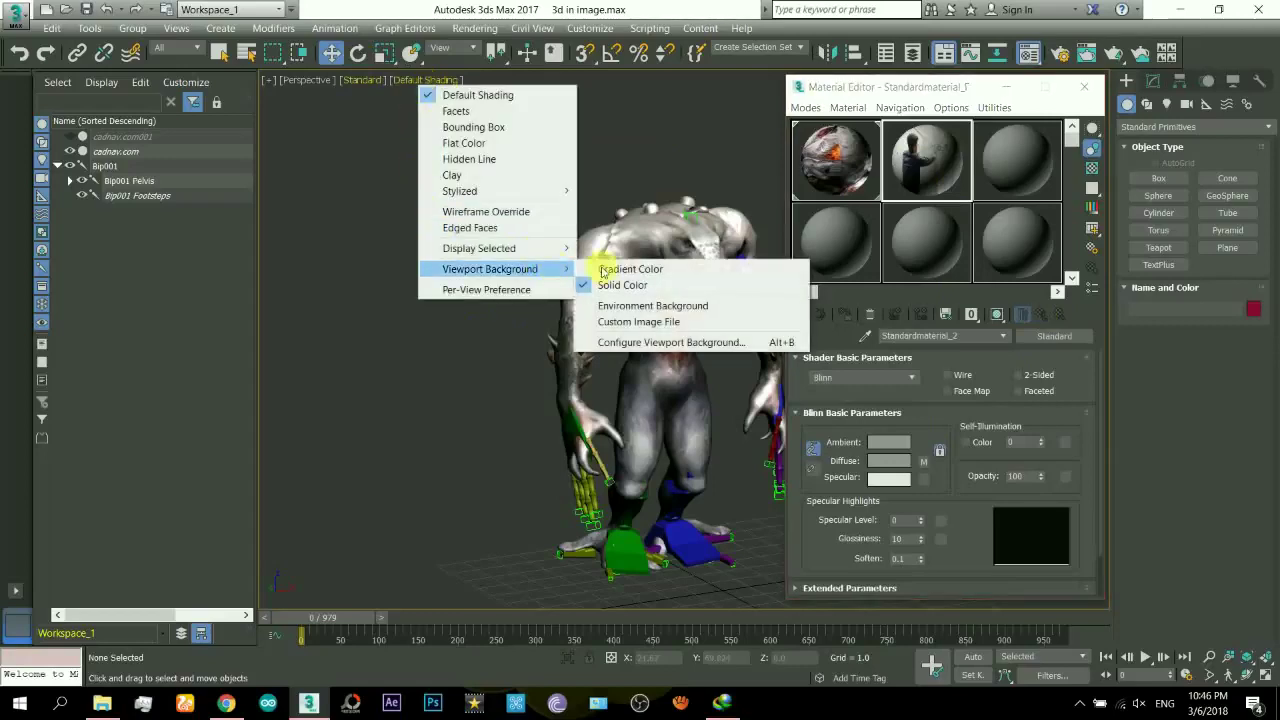
left_click(660, 307)
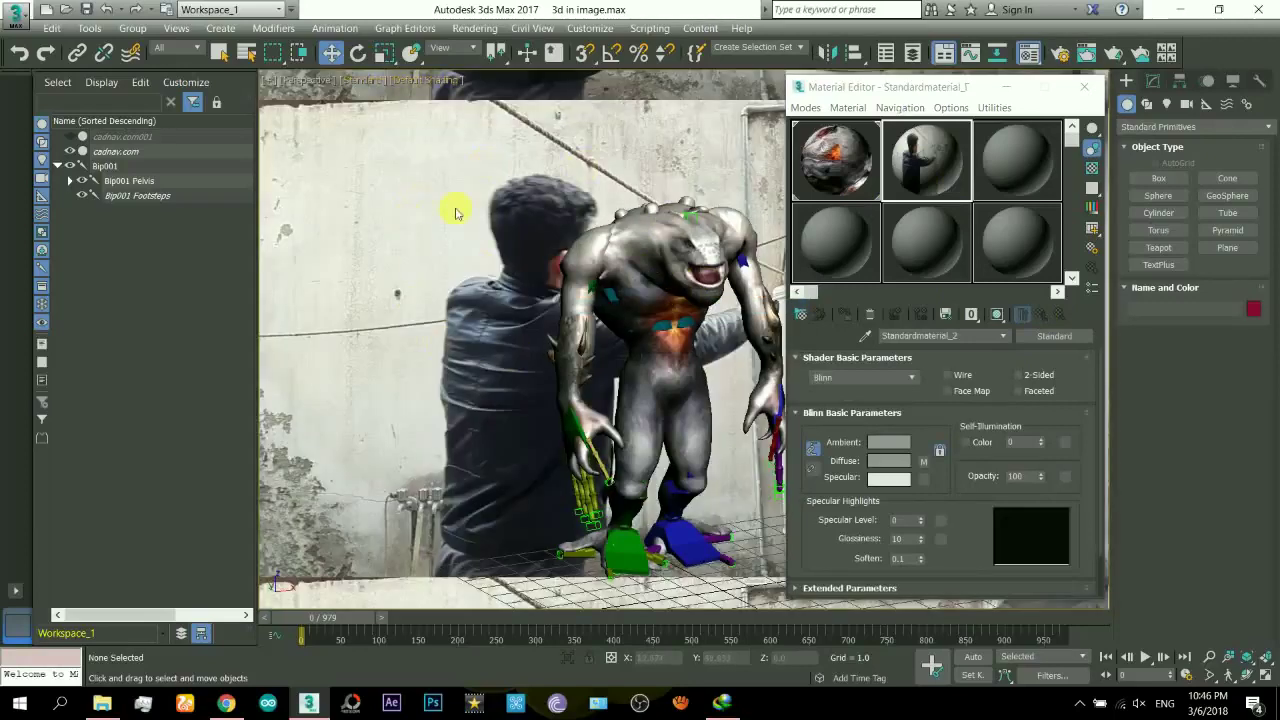
left_click(1084, 87)
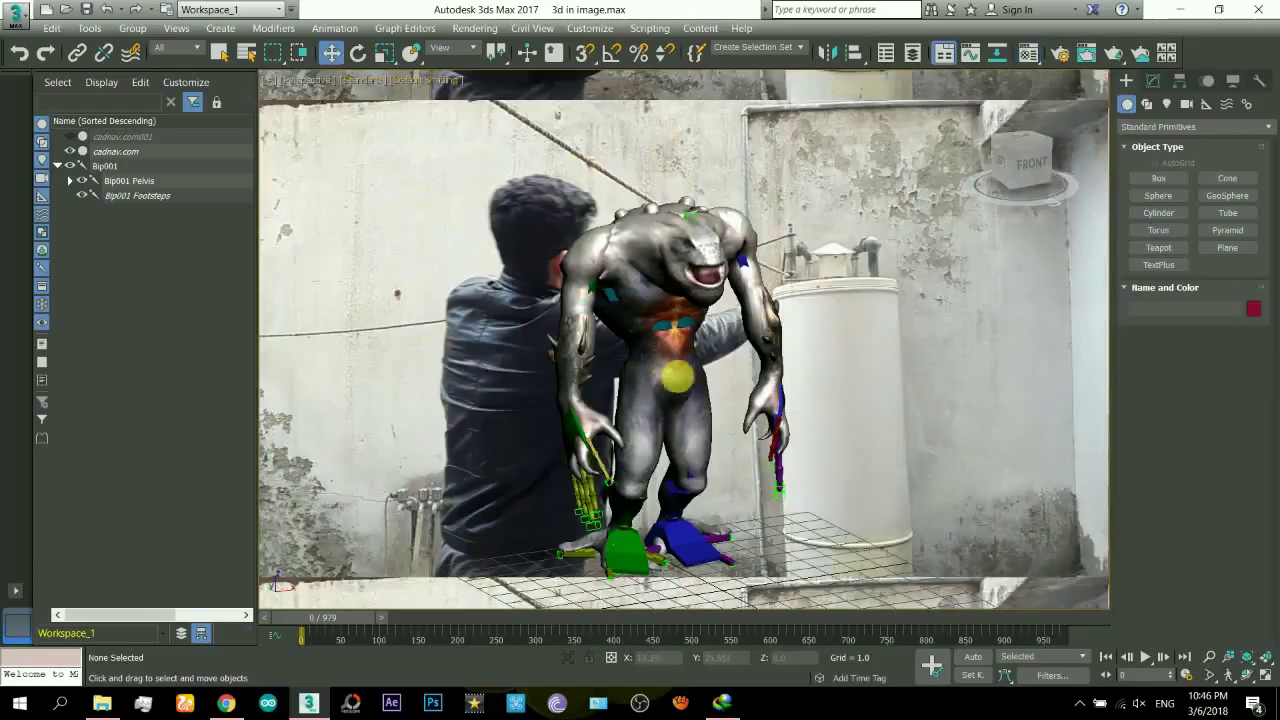
Step: Create a Free camera on the ground grid near the beast's feet
scroll(755, 333, "down", 3)
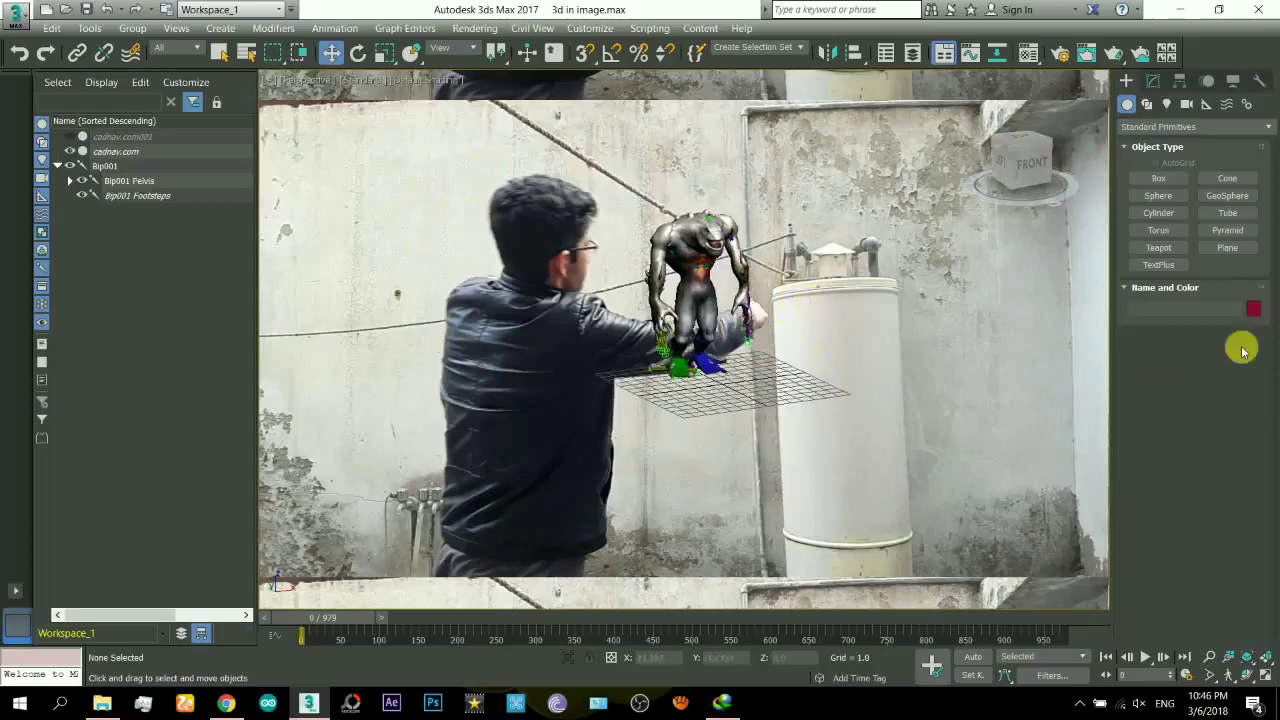
left_click(1186, 104)
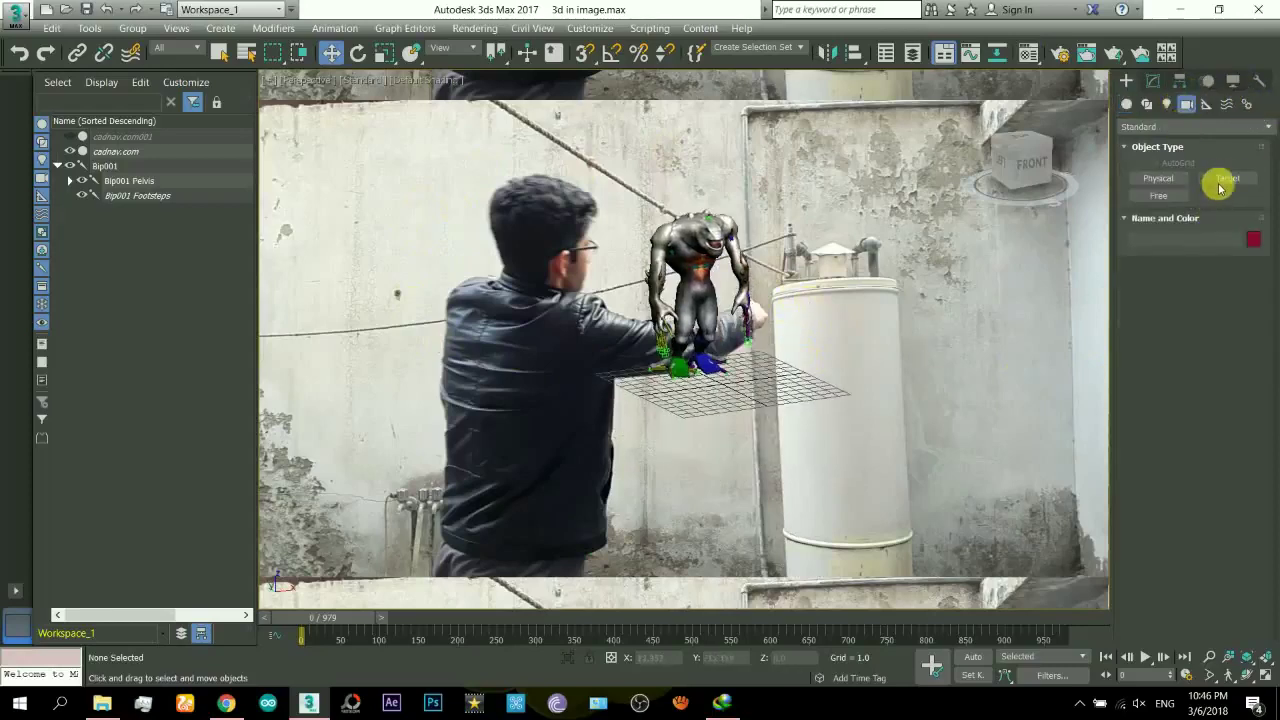
left_click(1176, 196)
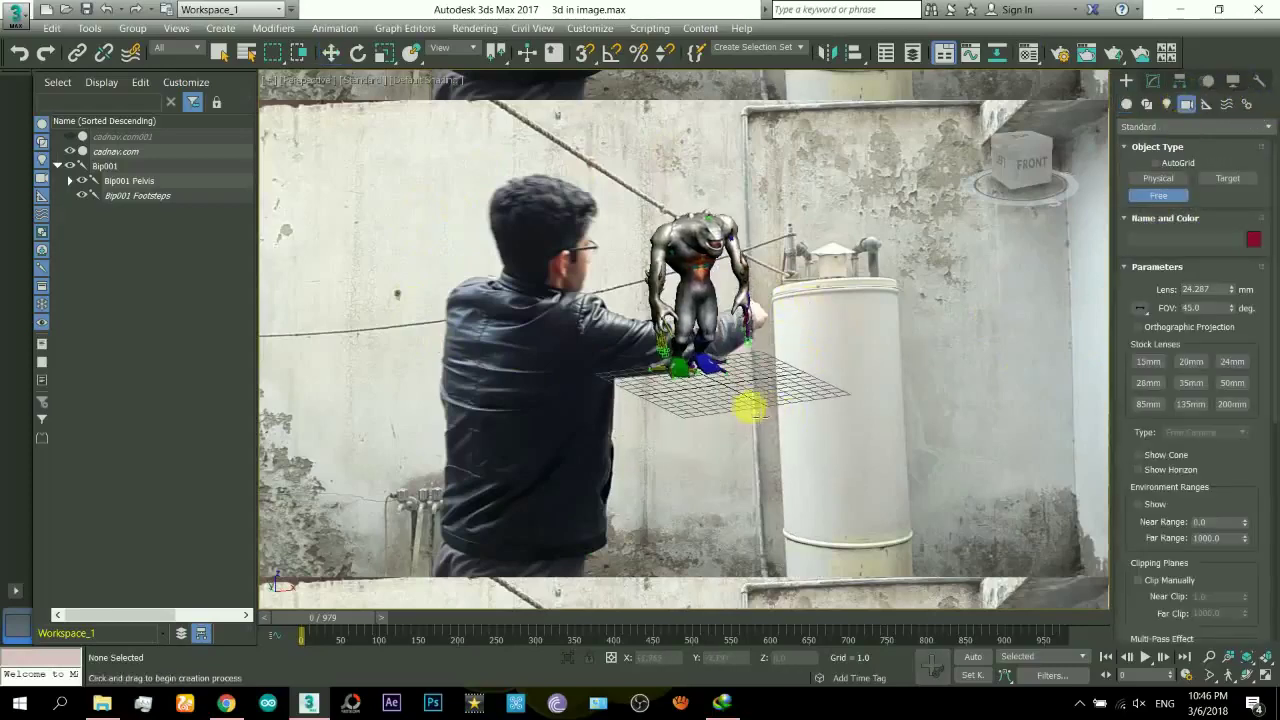
left_click(750, 407)
right_click(786, 422)
middle_click_drag(751, 361, 757, 369)
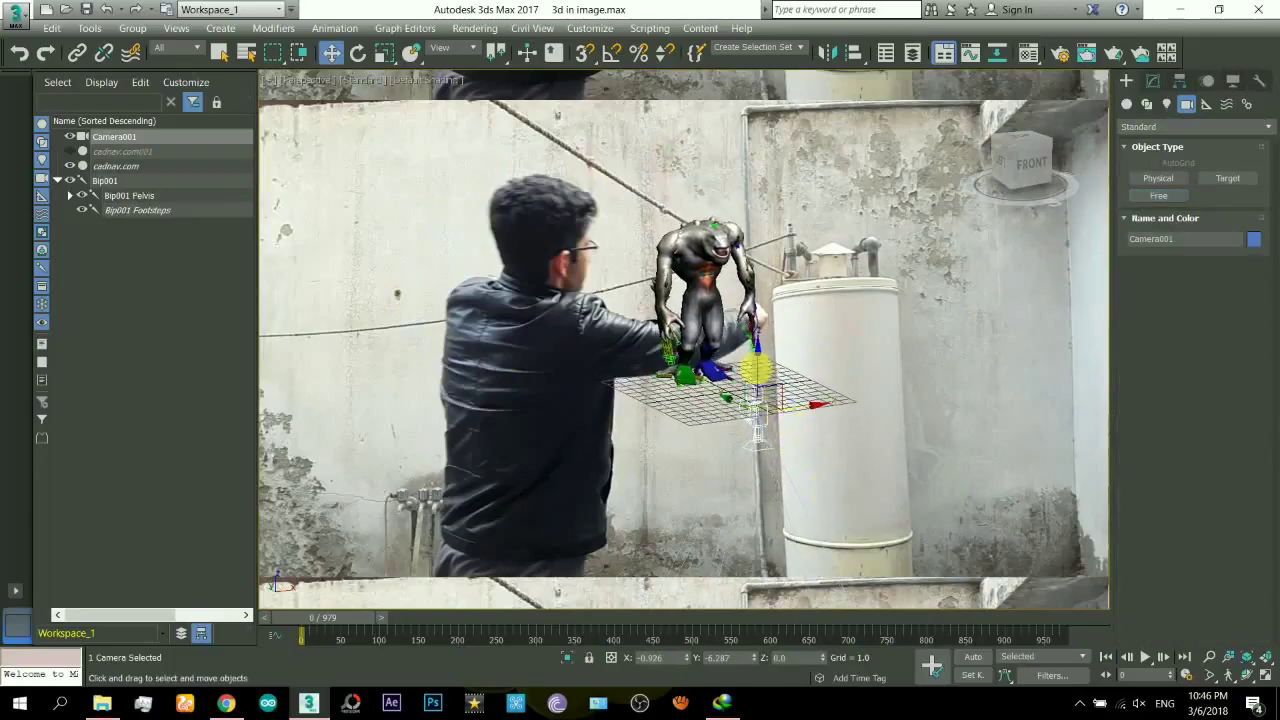
Step: Raise the new camera to about 11 units in Z and rotate it about 83 degrees around X
left_click_drag(762, 373, 777, 226)
right_click(747, 268)
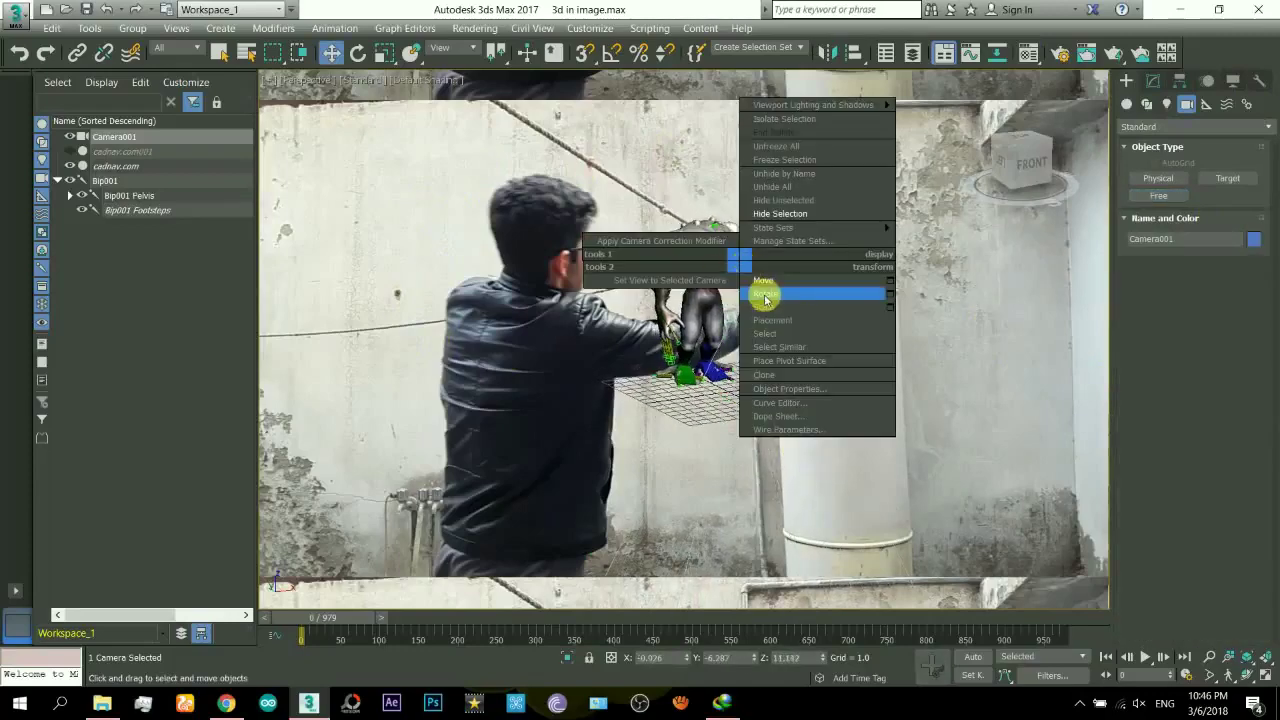
left_click(780, 316)
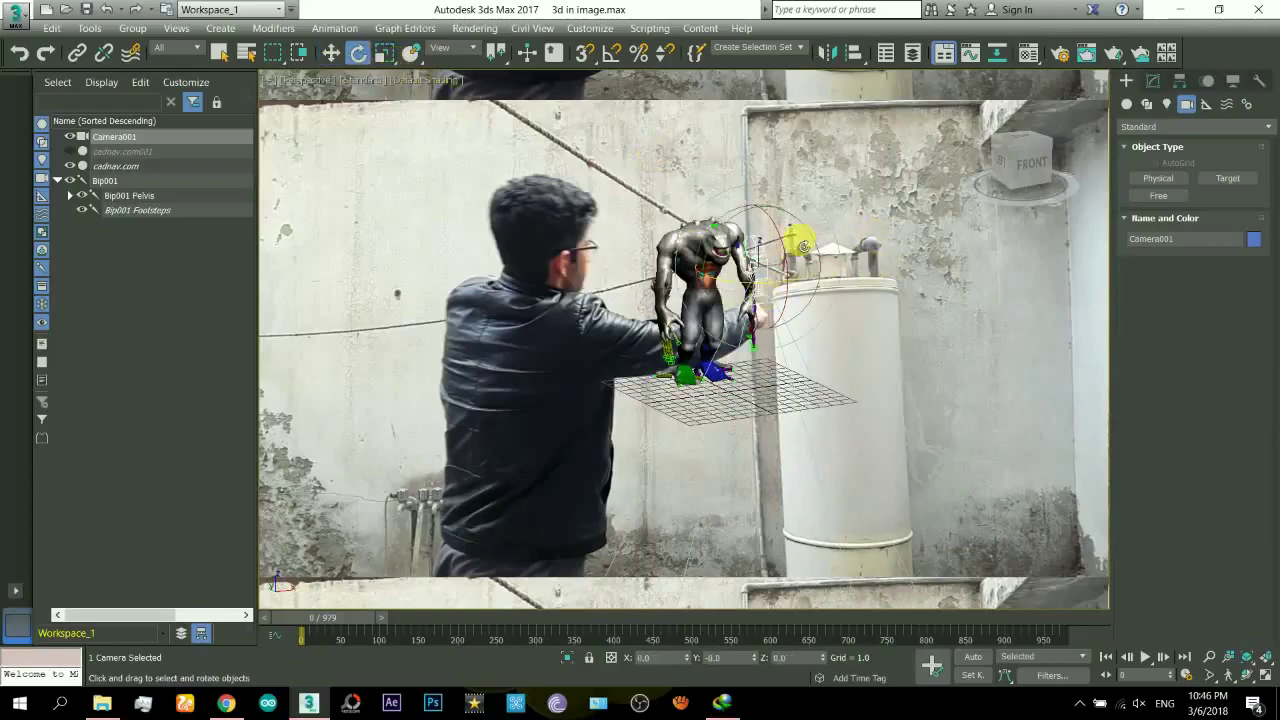
left_click_drag(788, 245, 814, 343)
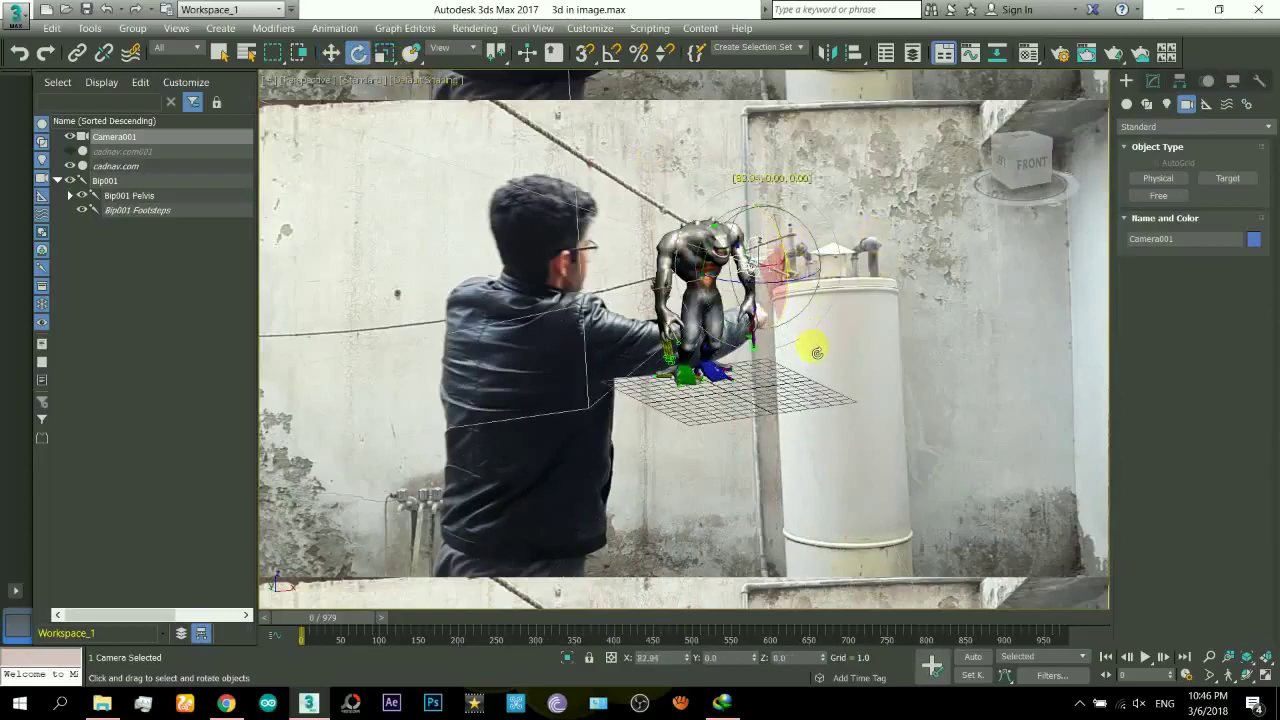
Step: Look through the new camera and dolly it so the beast stands at full height beside the man
key("c")
left_click(1213, 663)
left_click_drag(692, 392, 784, 451)
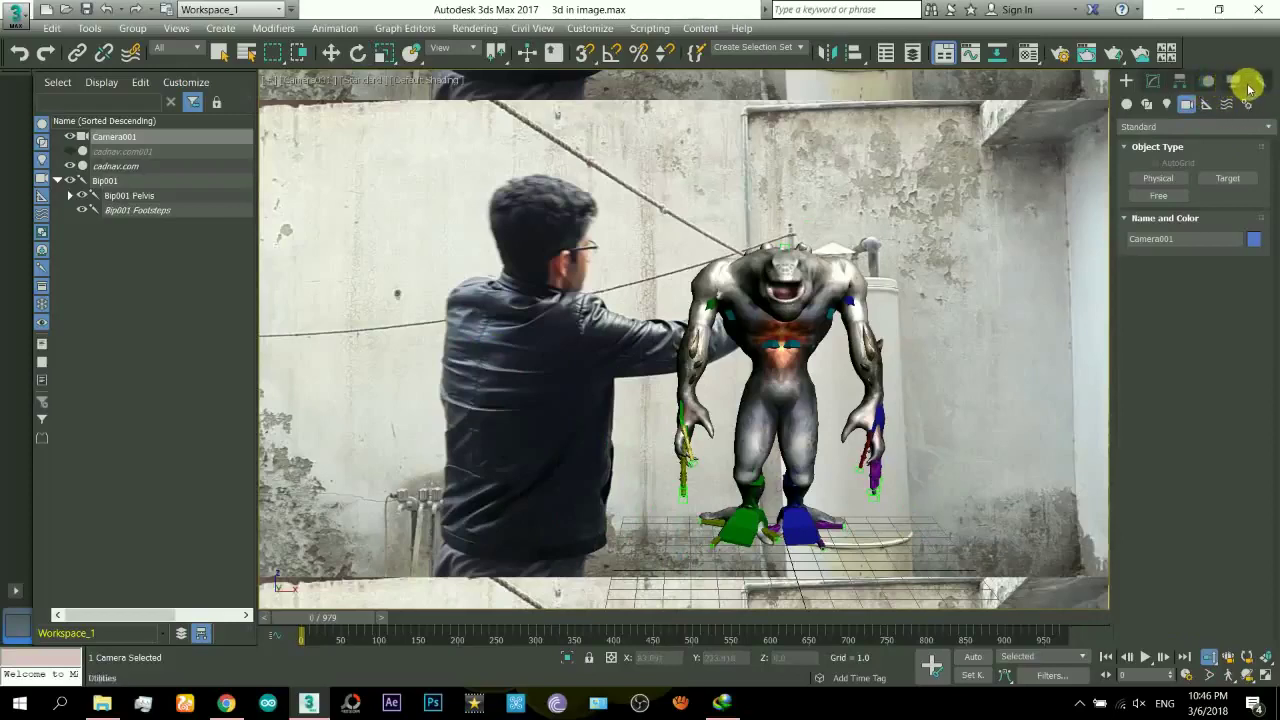
Step: Show the XYZ vanishing lines of the Perspective Match utility in the camera view
left_click(1256, 84)
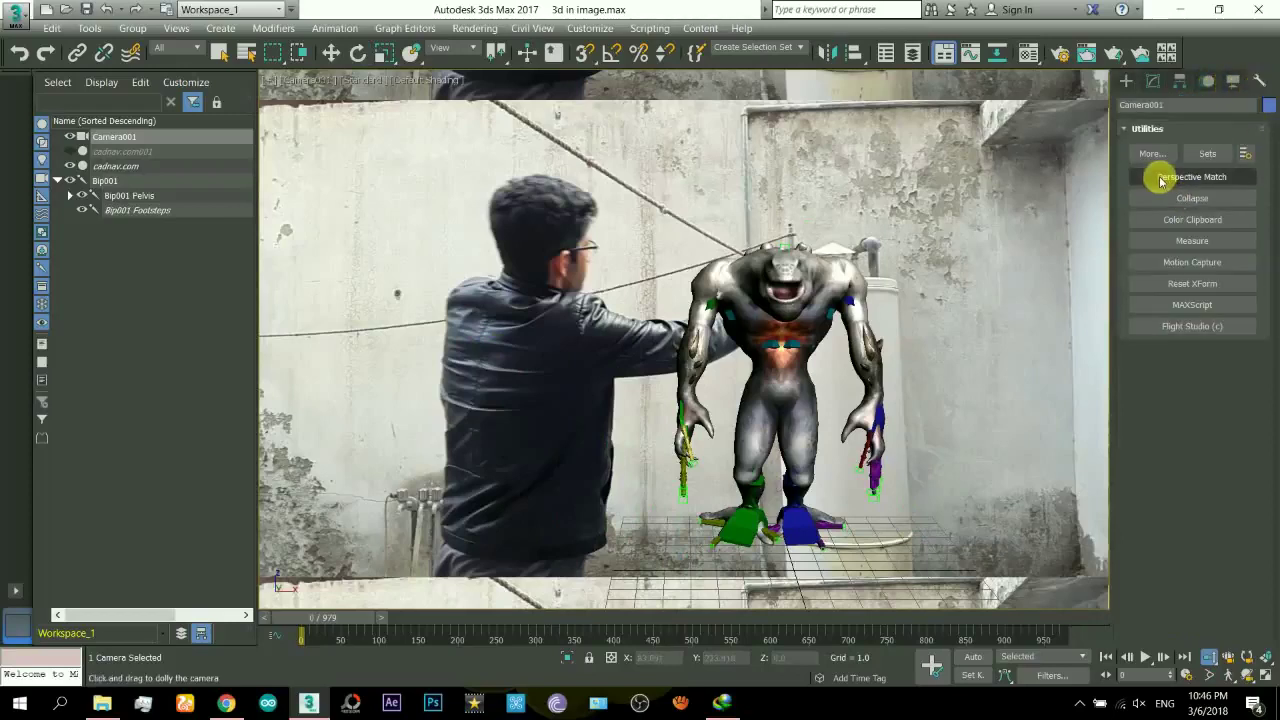
left_click(1160, 178)
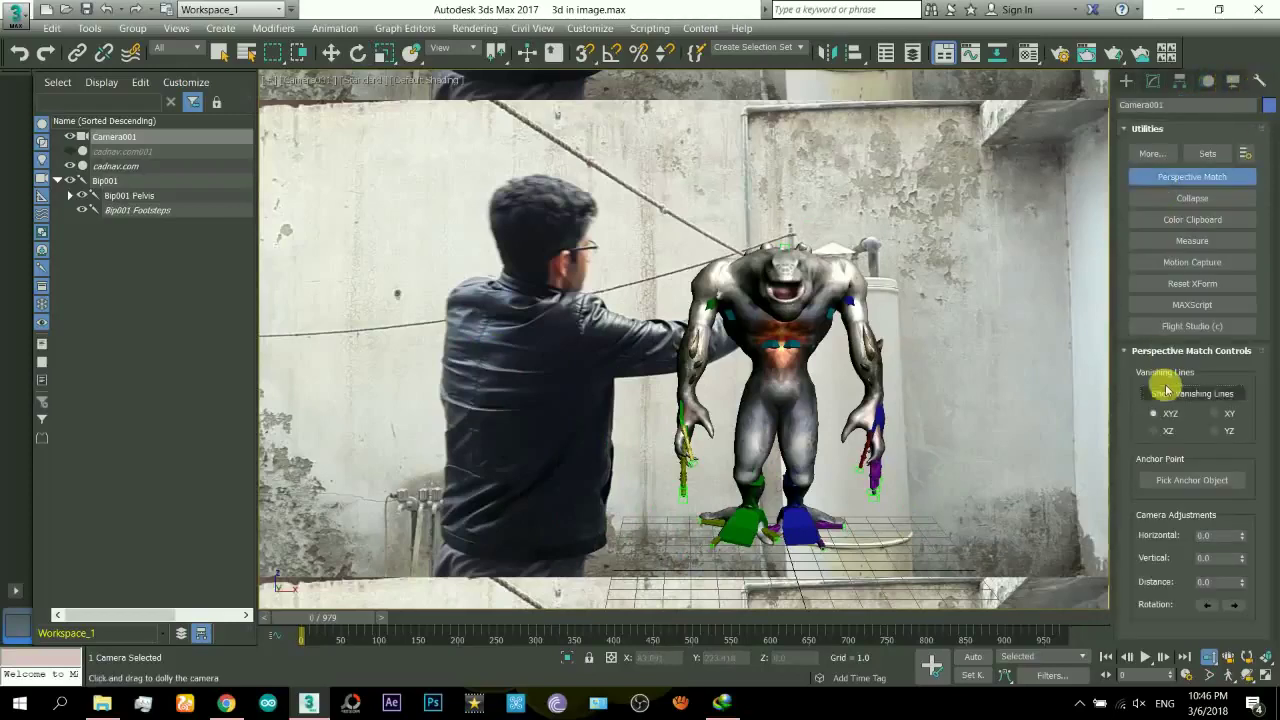
left_click(1170, 394)
key("e")
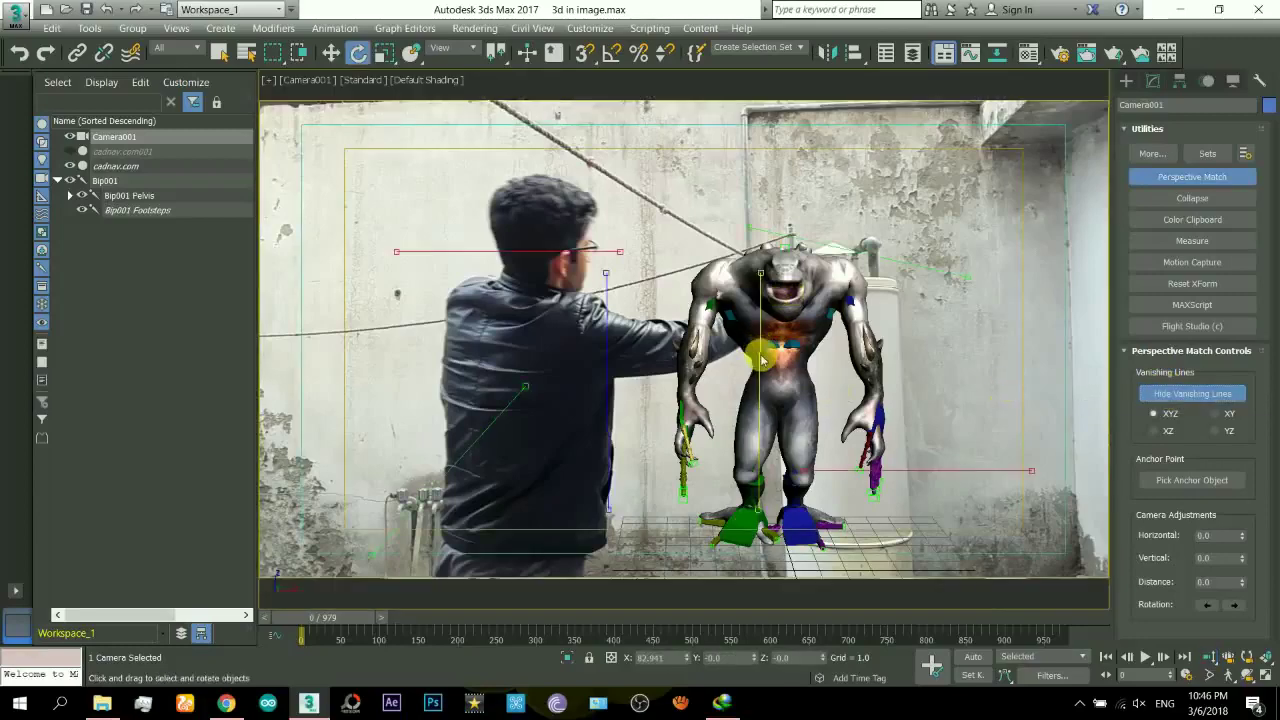
key("w")
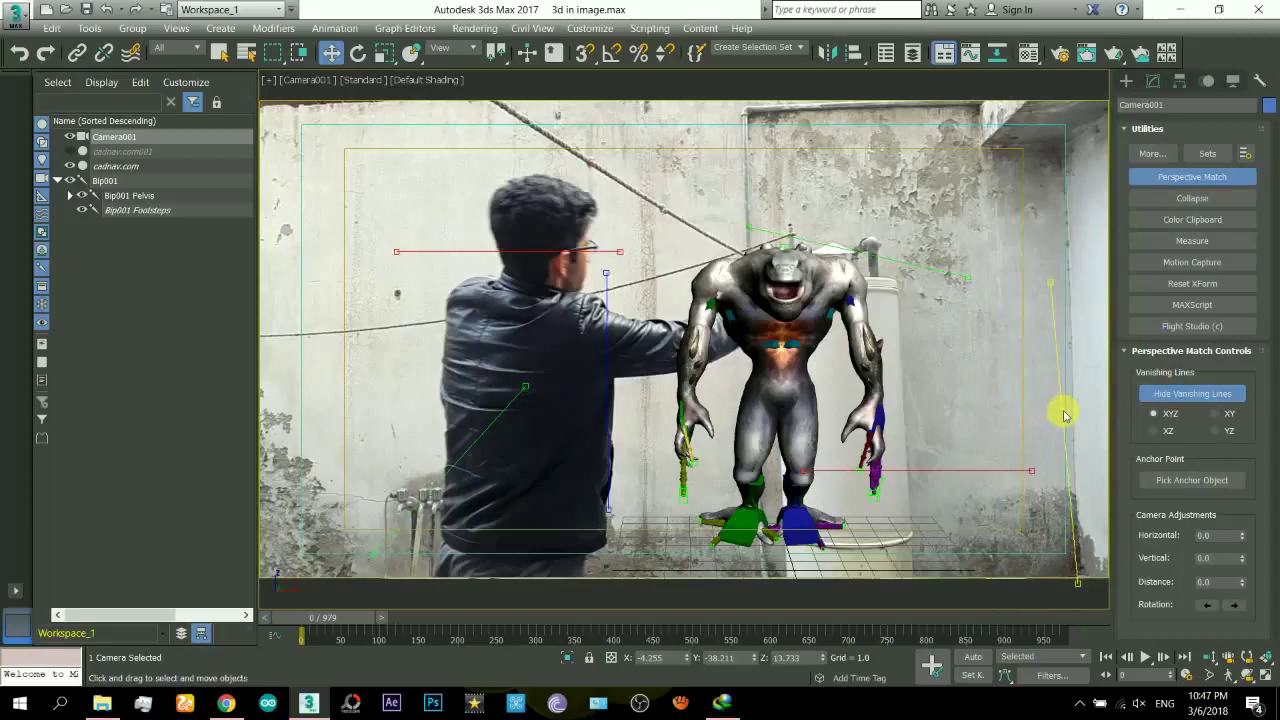
Step: Align the two blue vertical vanishing lines with the wall corner and the vertical pipe behind the tank
left_click_drag(1055, 267, 1097, 150)
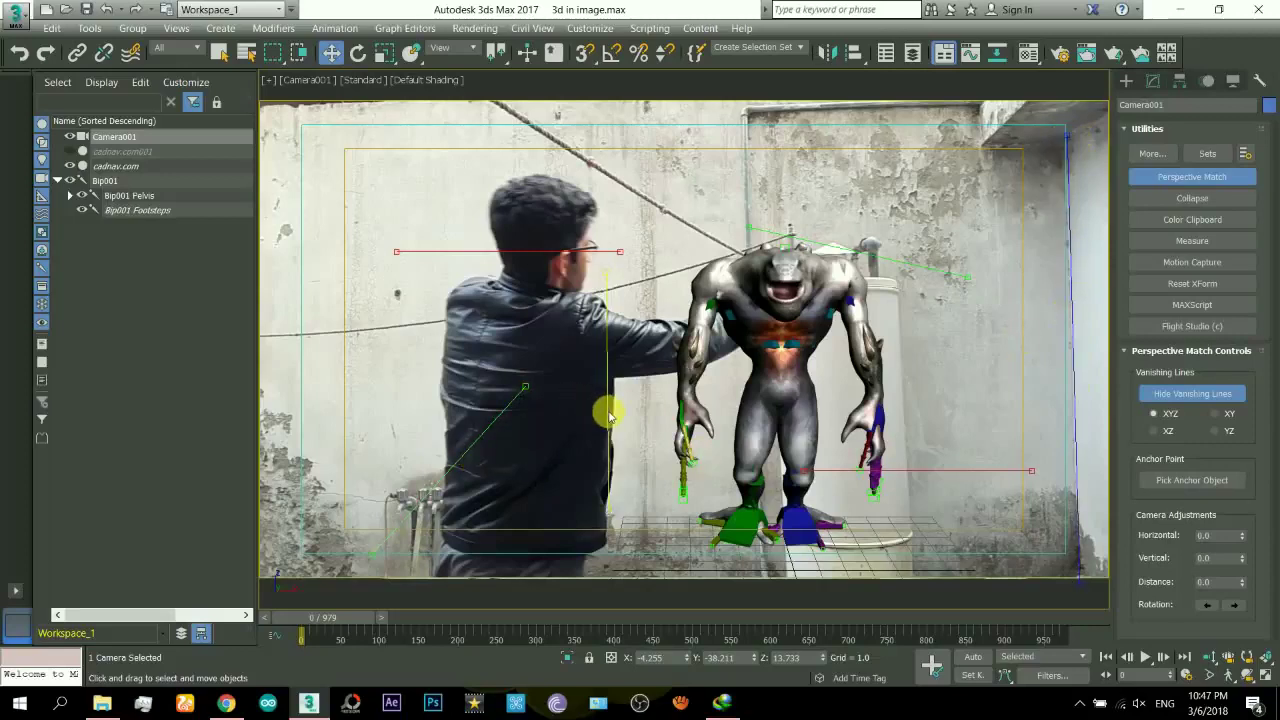
left_click_drag(609, 414, 747, 241)
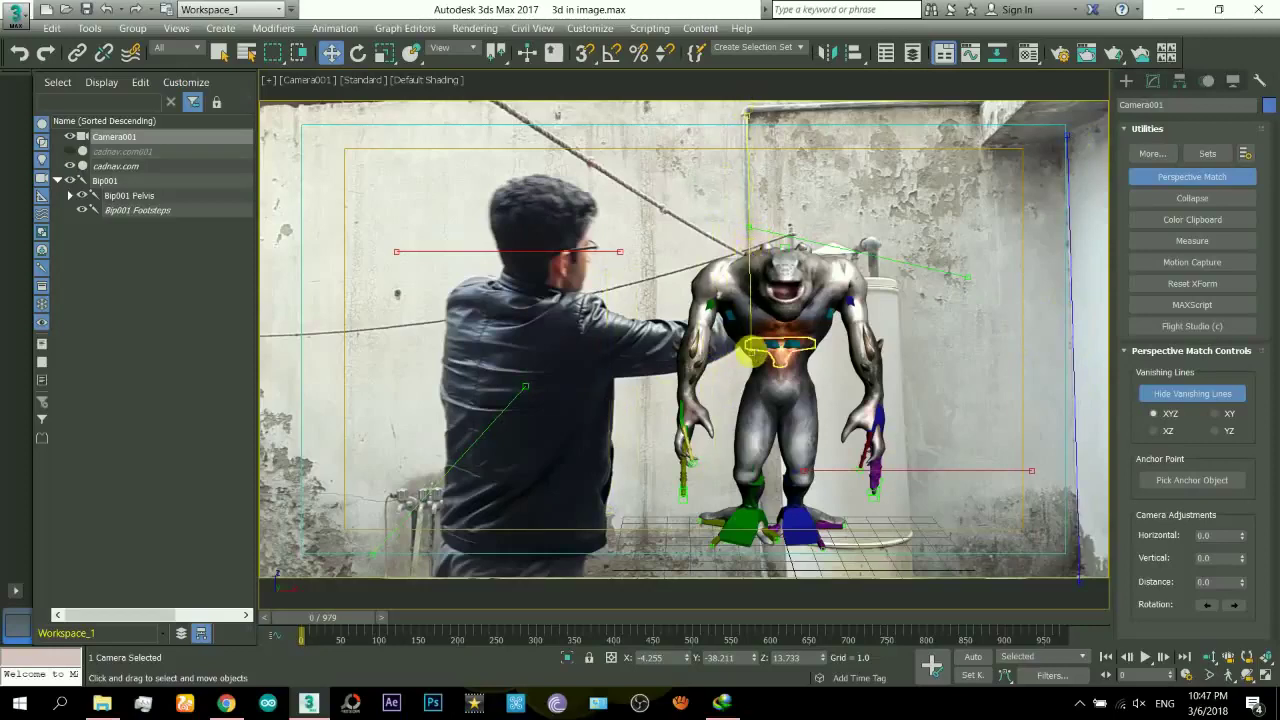
left_click_drag(751, 354, 763, 360)
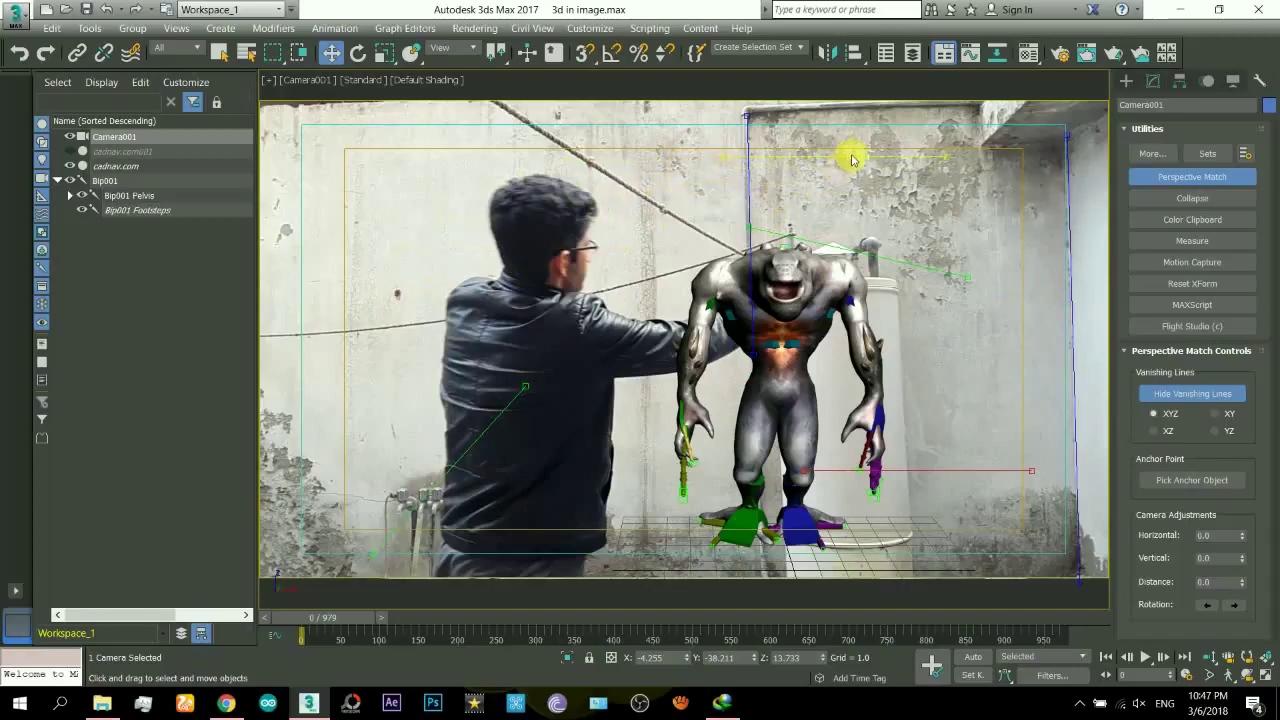
Step: Align the two red vanishing lines with the horizontal pipe and the wall's upper edge under the ceiling slab
left_click_drag(875, 117, 868, 113)
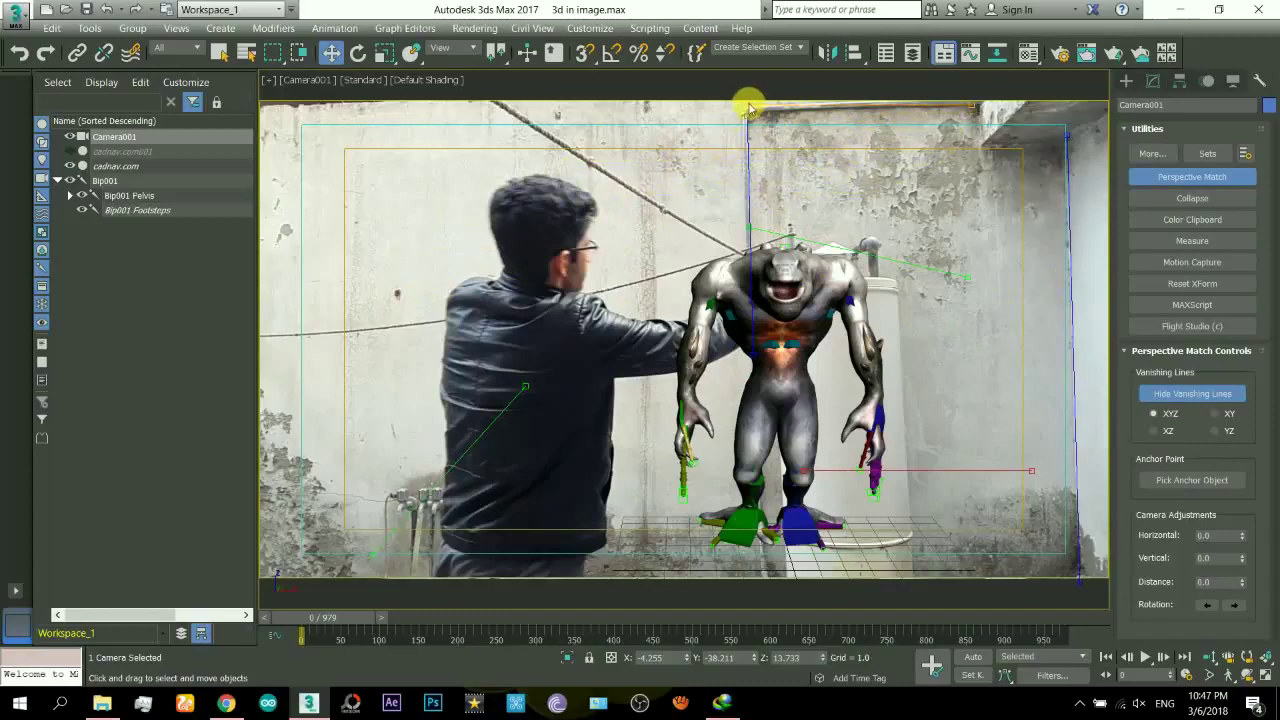
left_click_drag(748, 107, 749, 116)
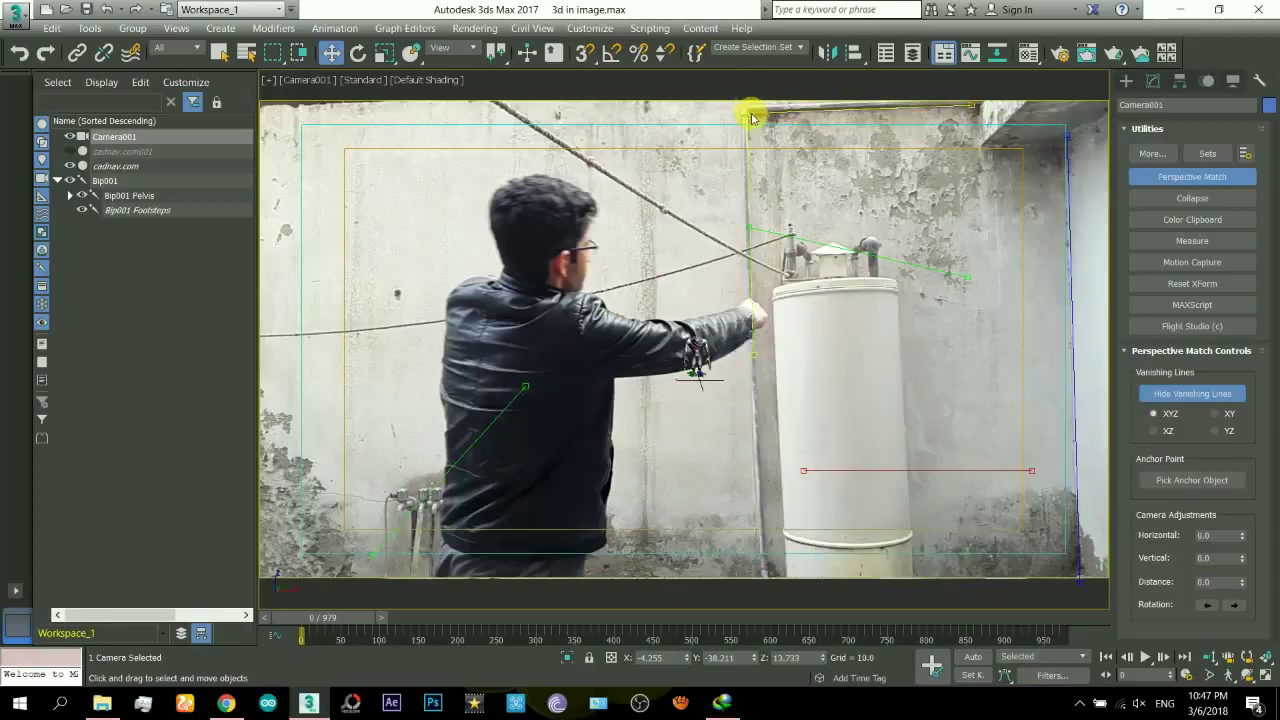
left_click_drag(897, 475, 918, 163)
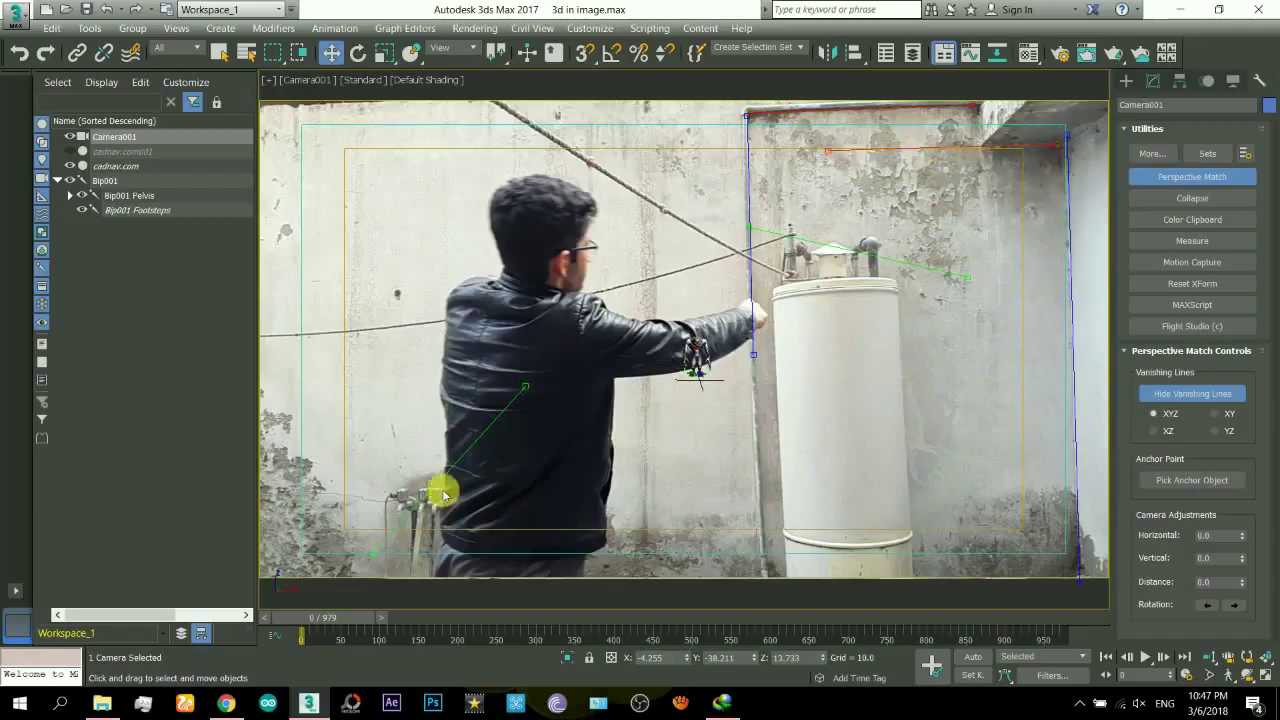
Step: Align the two green vanishing lines with the receding edges of the ceiling slab and the side wall
left_click_drag(481, 442, 725, 392)
left_click_drag(881, 259, 808, 176)
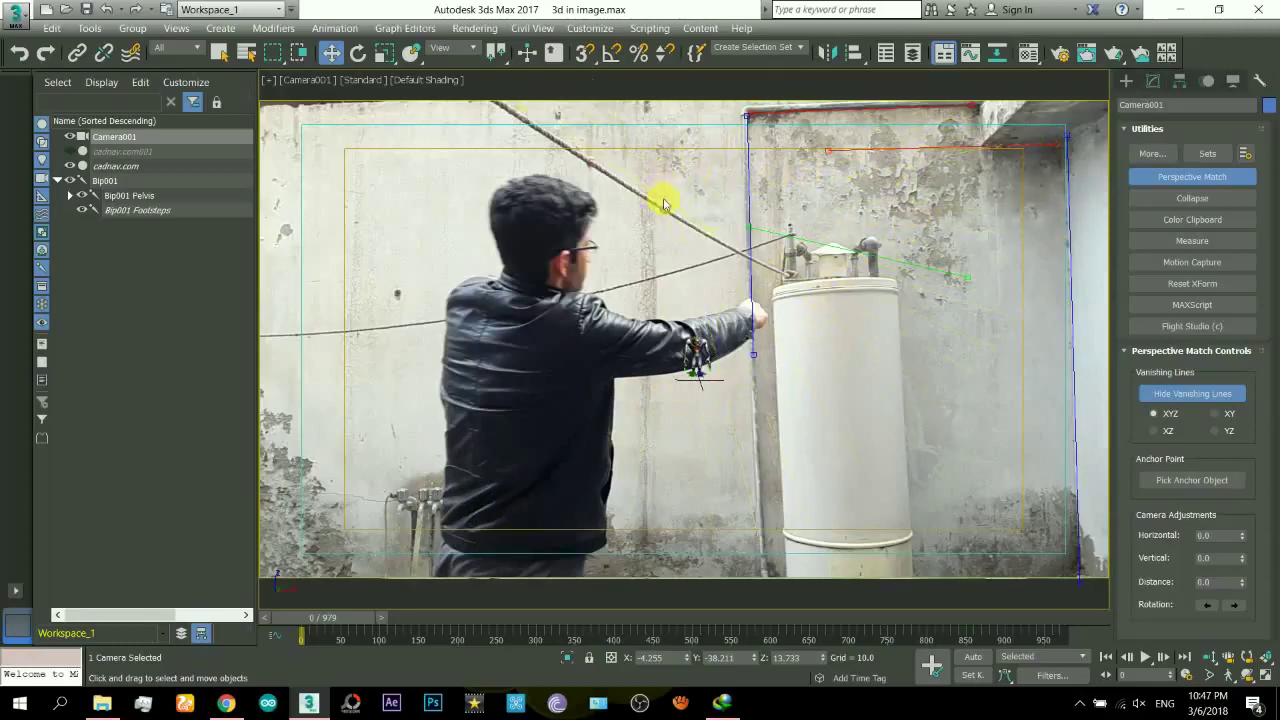
left_click_drag(835, 218, 1034, 103)
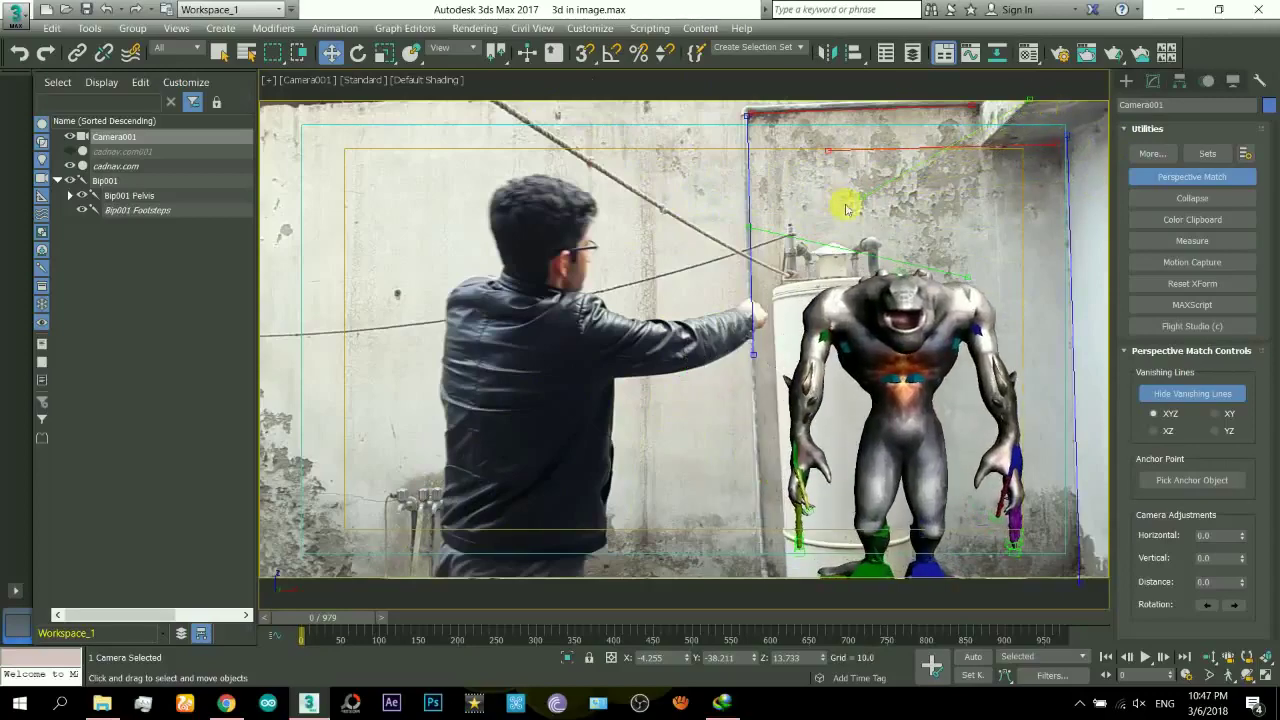
left_click_drag(857, 205, 977, 145)
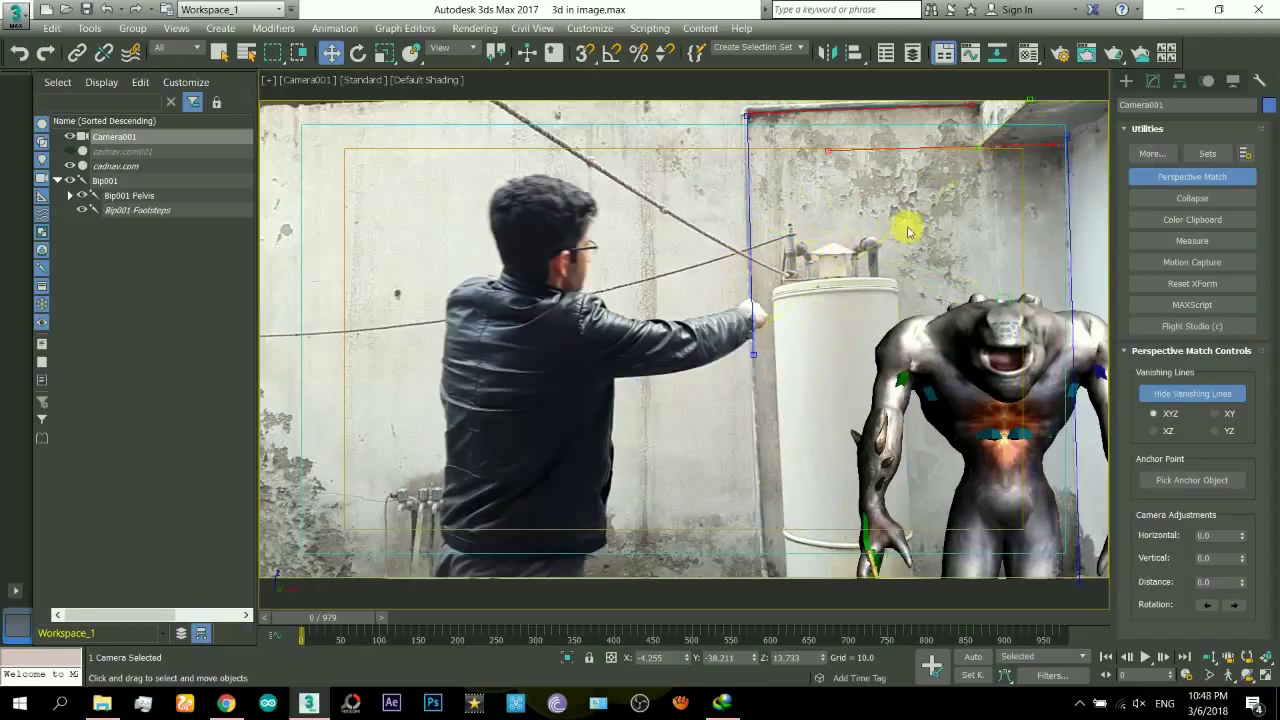
left_click_drag(908, 232, 988, 155)
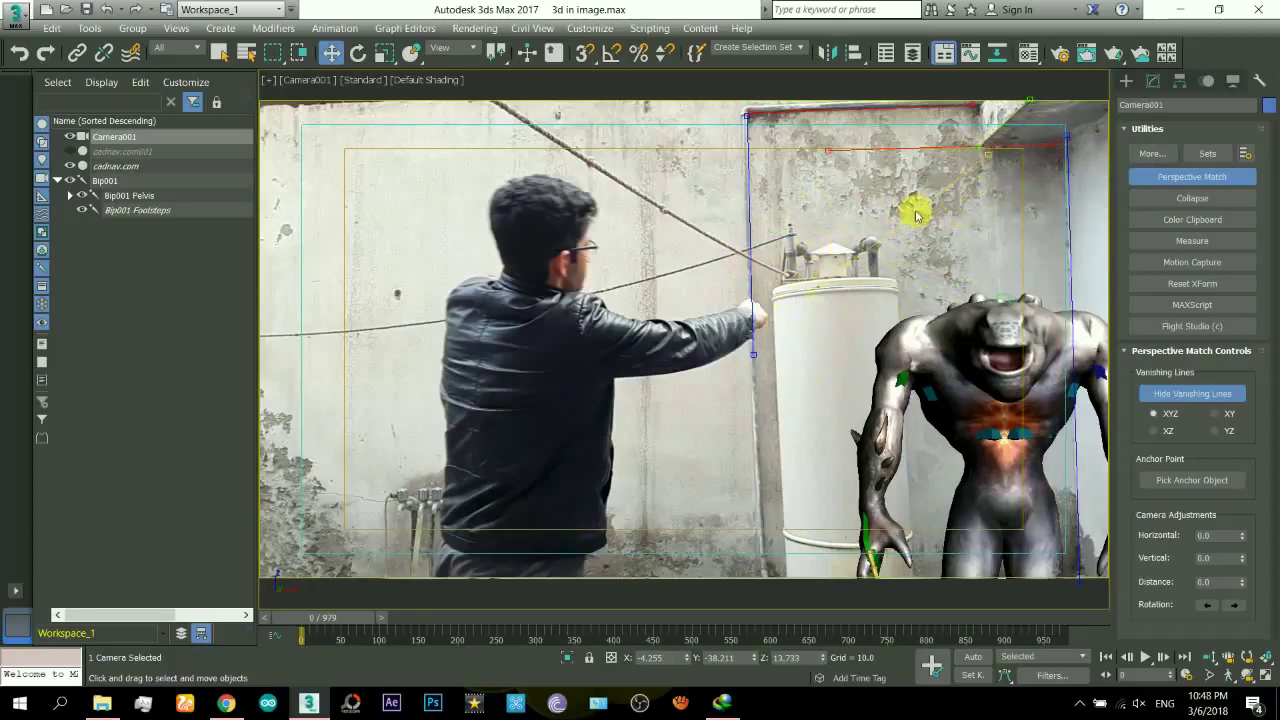
left_click_drag(842, 277, 1067, 150)
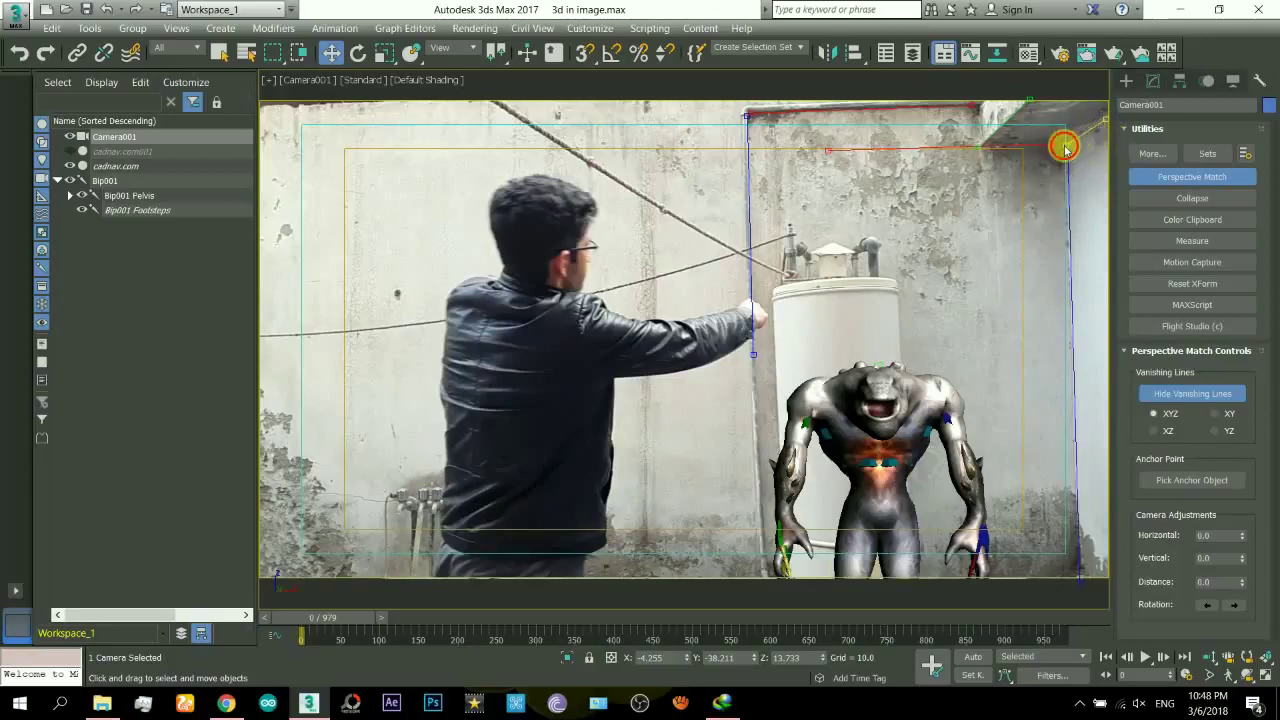
left_click_drag(1065, 147, 1058, 155)
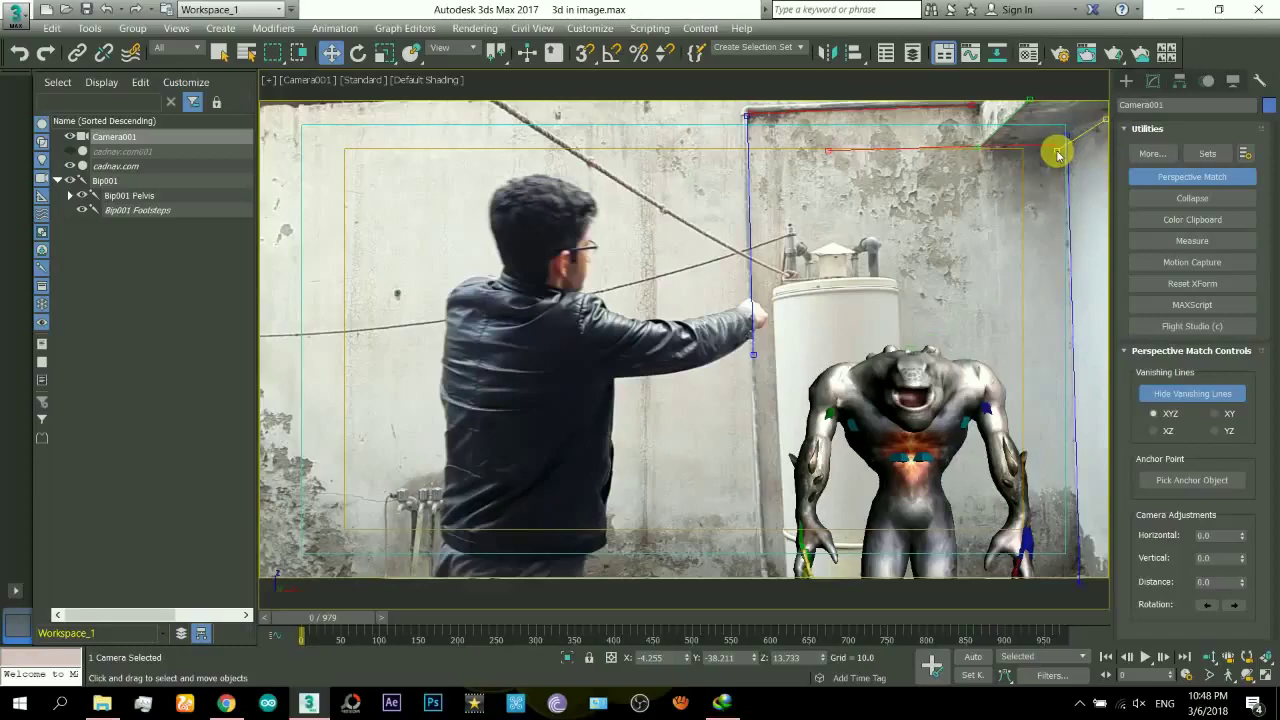
Step: Reframe the camera view and move the biped root Bip001 along X to about -9.6, in front of the man's back
middle_click_drag(1001, 427, 970, 416)
left_click(1212, 660)
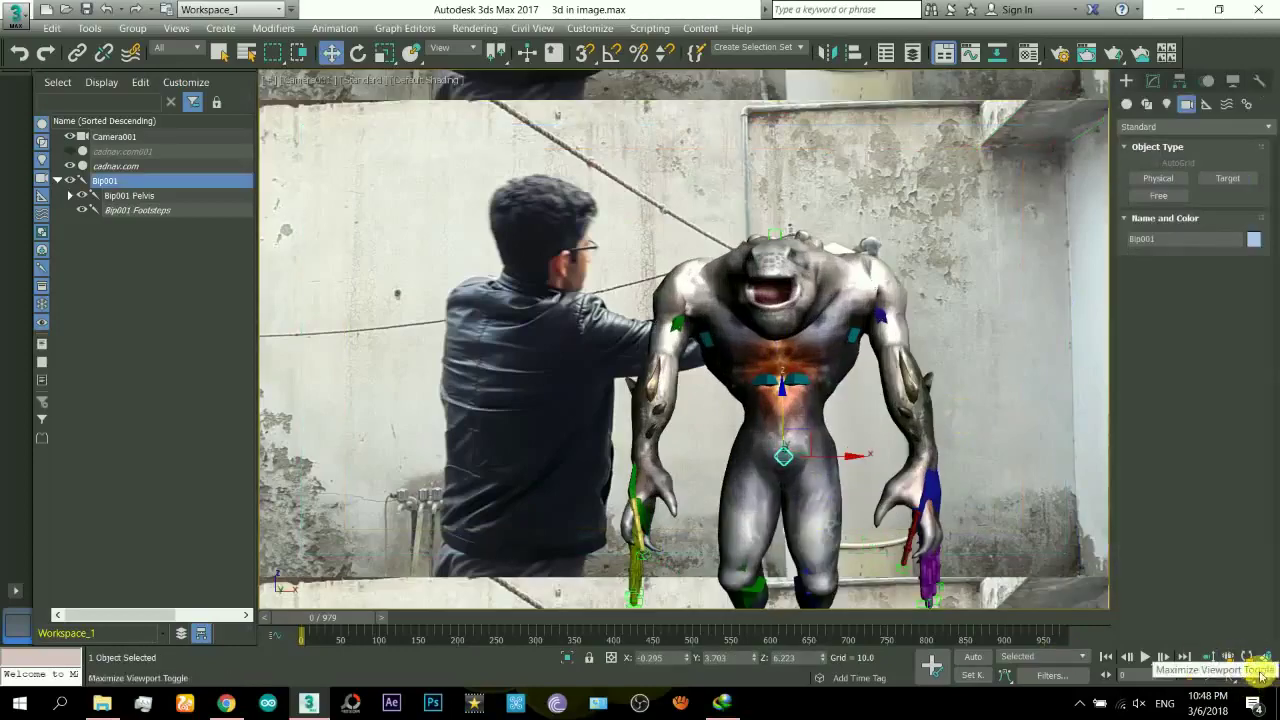
left_click_drag(823, 457, 488, 457)
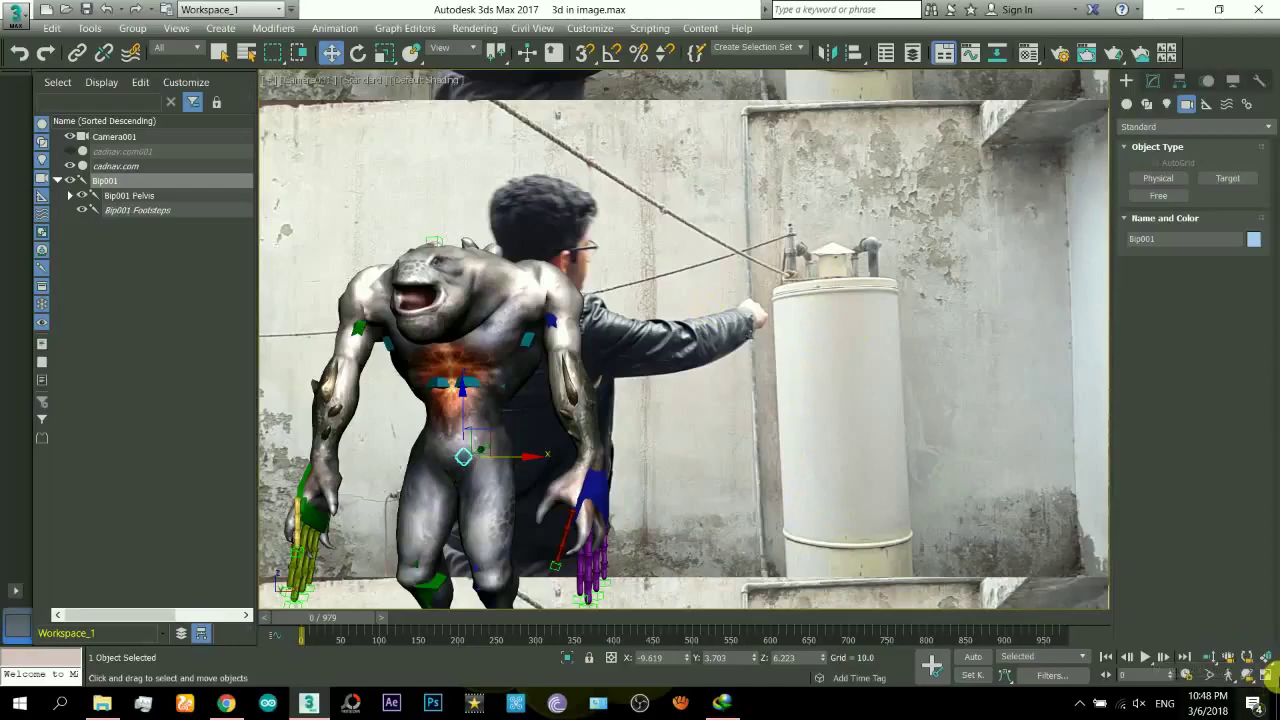
Step: Create a tall cylinder on the ground grid beside the beast in the orthographic view
left_click(1265, 675)
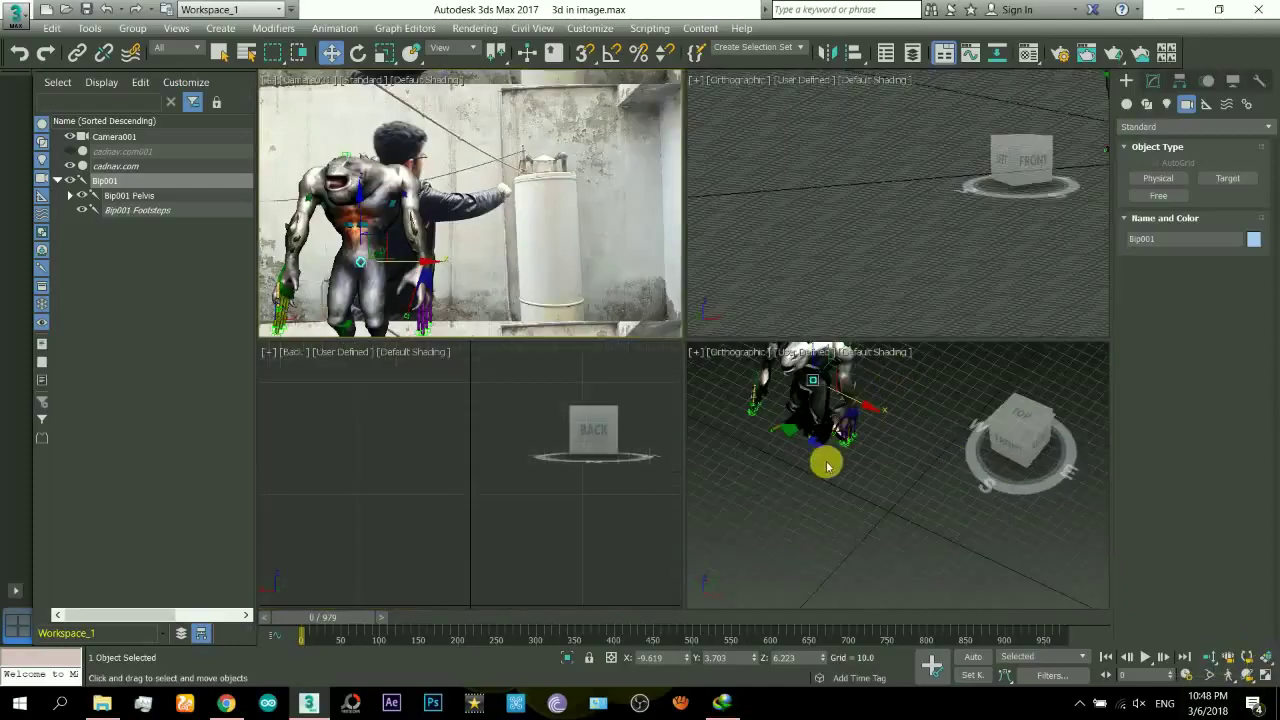
middle_click_drag(827, 466, 840, 537)
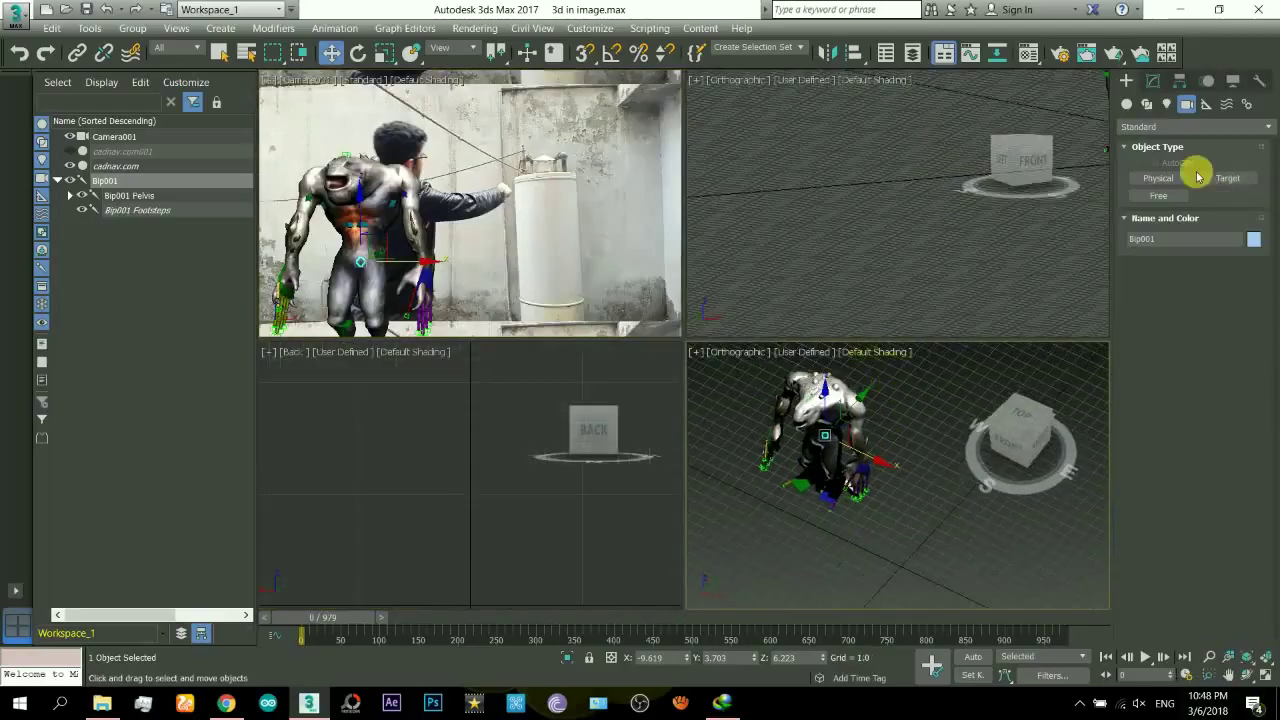
left_click(1127, 104)
left_click(1160, 213)
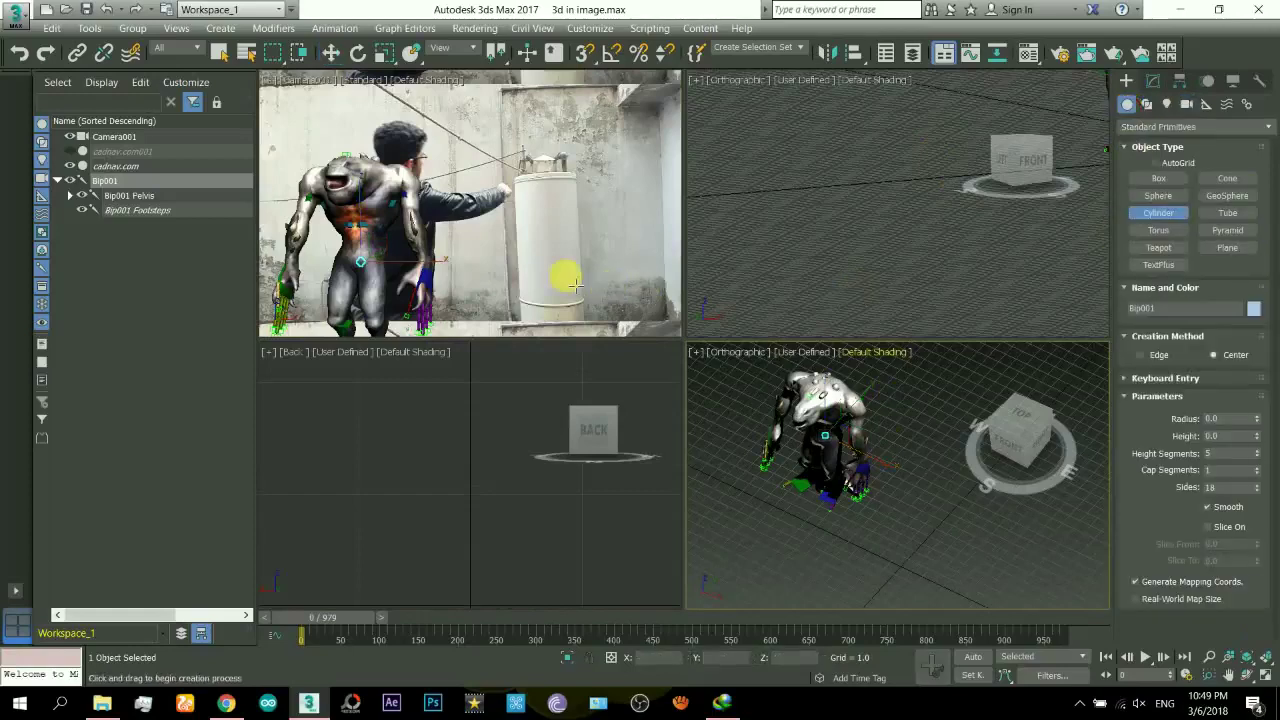
left_click(1268, 678)
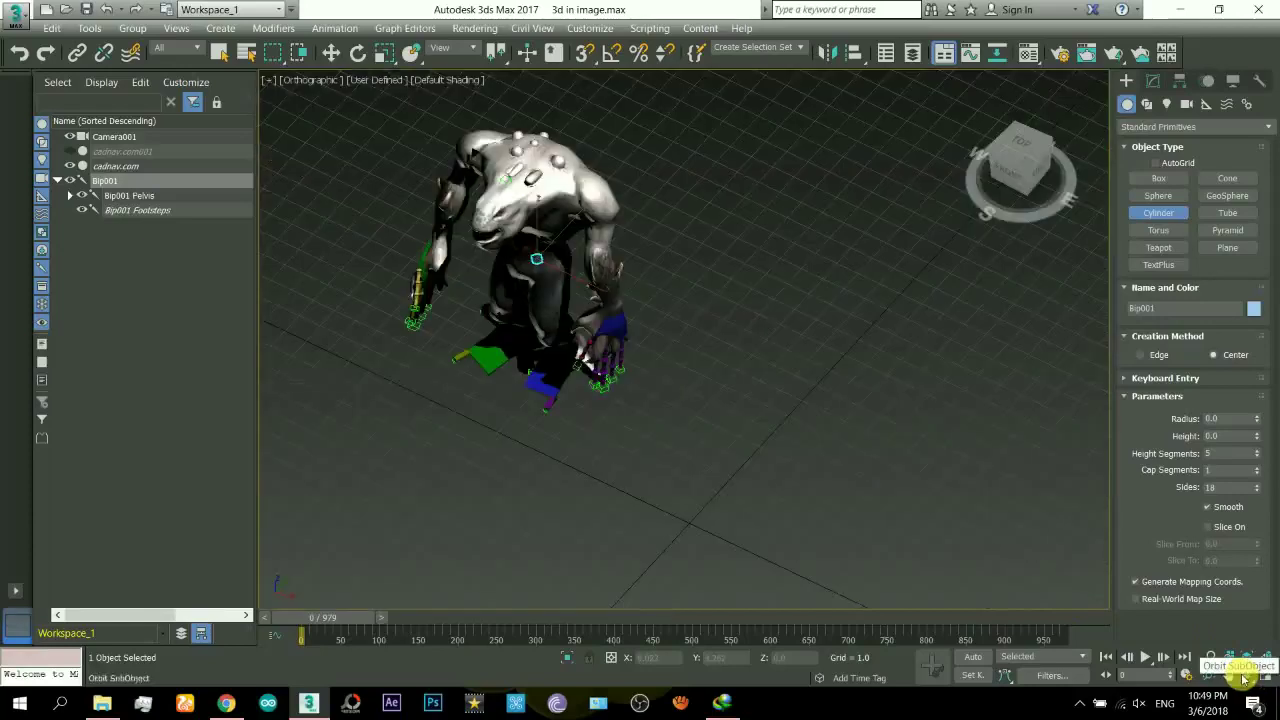
left_click(1246, 676)
left_click_drag(659, 333, 665, 385)
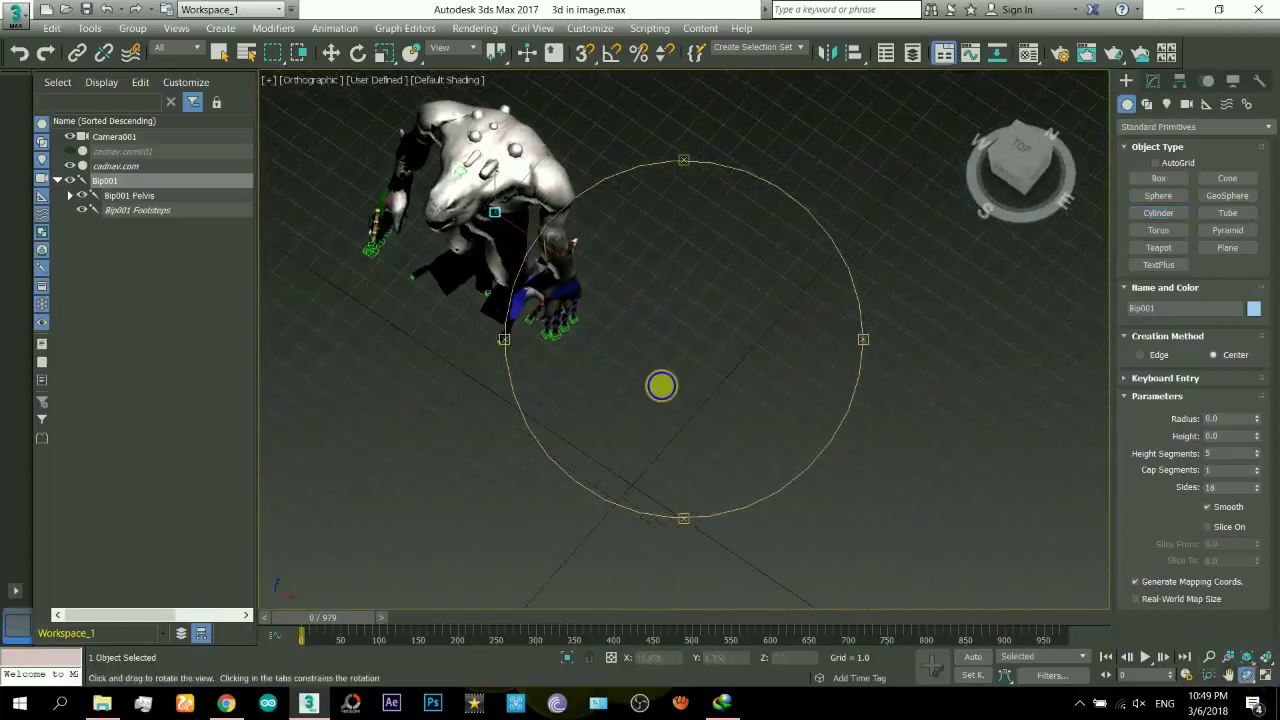
right_click(660, 425)
left_click_drag(672, 447, 725, 432)
left_click(770, 77)
key("w")
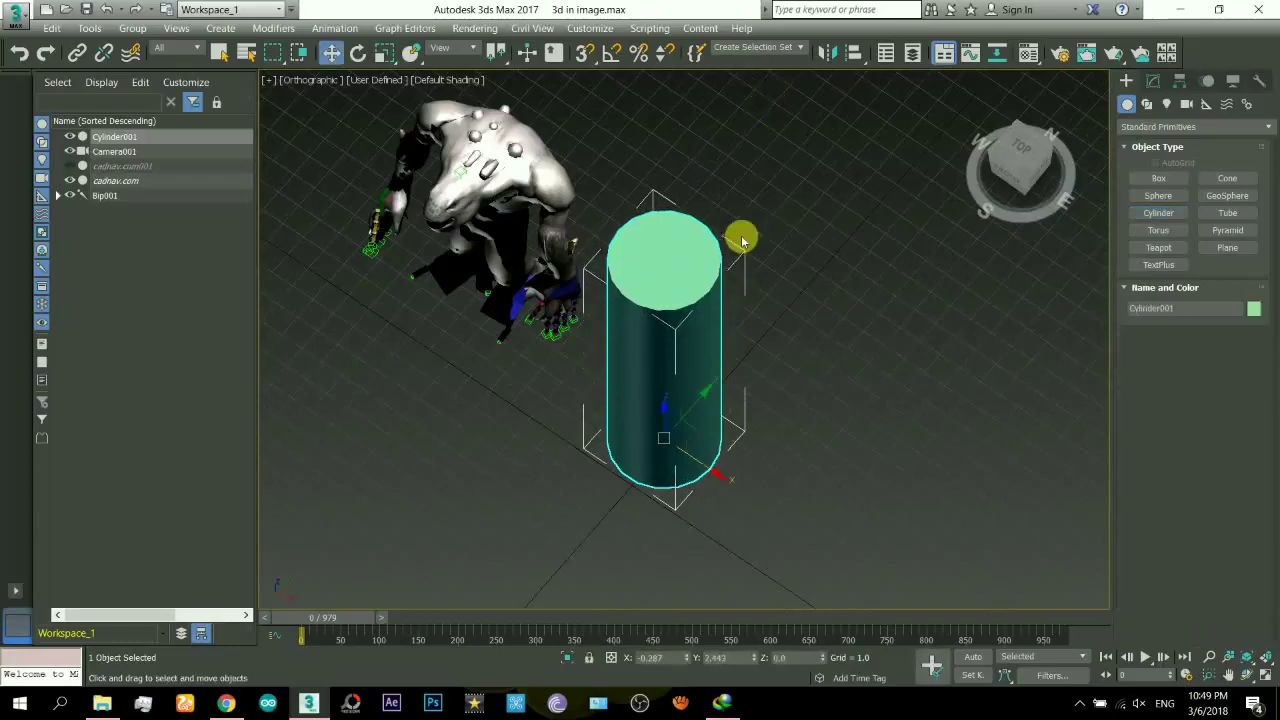
Step: Move the cylinder across the ground plane to about X -6.5, Y 10.4, checking it in the camera view
left_click(1262, 674)
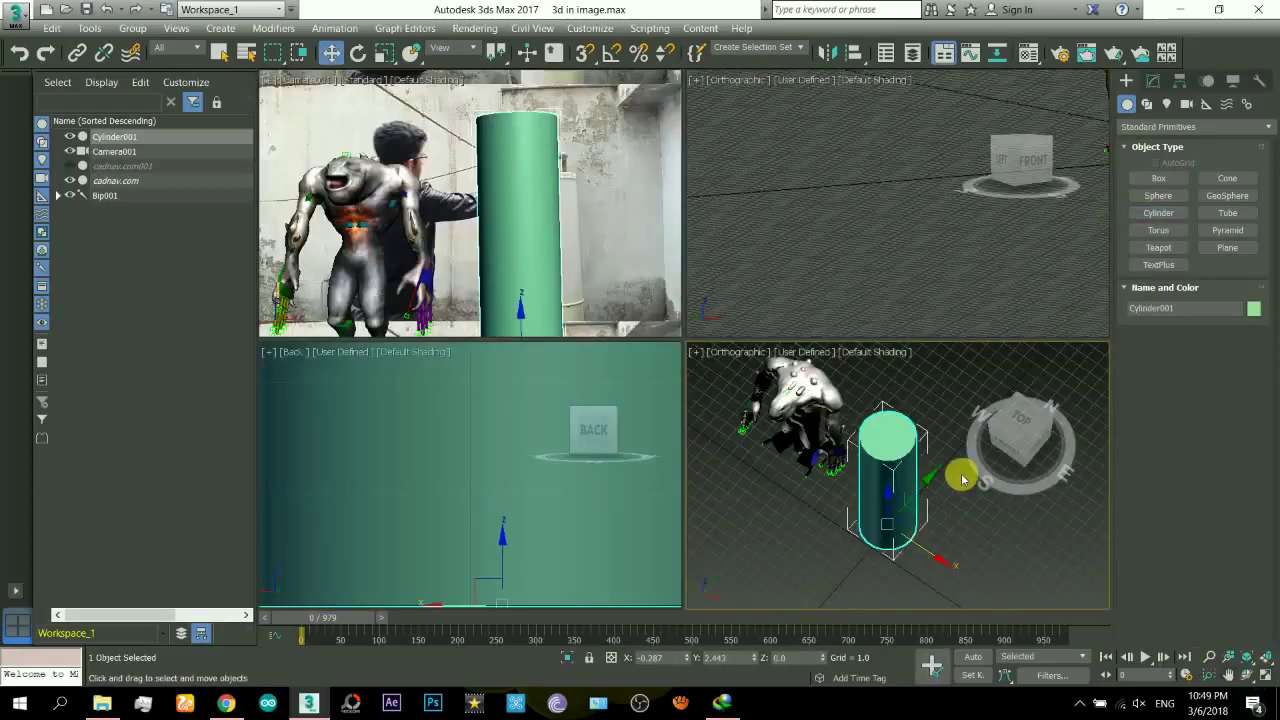
left_click(925, 525)
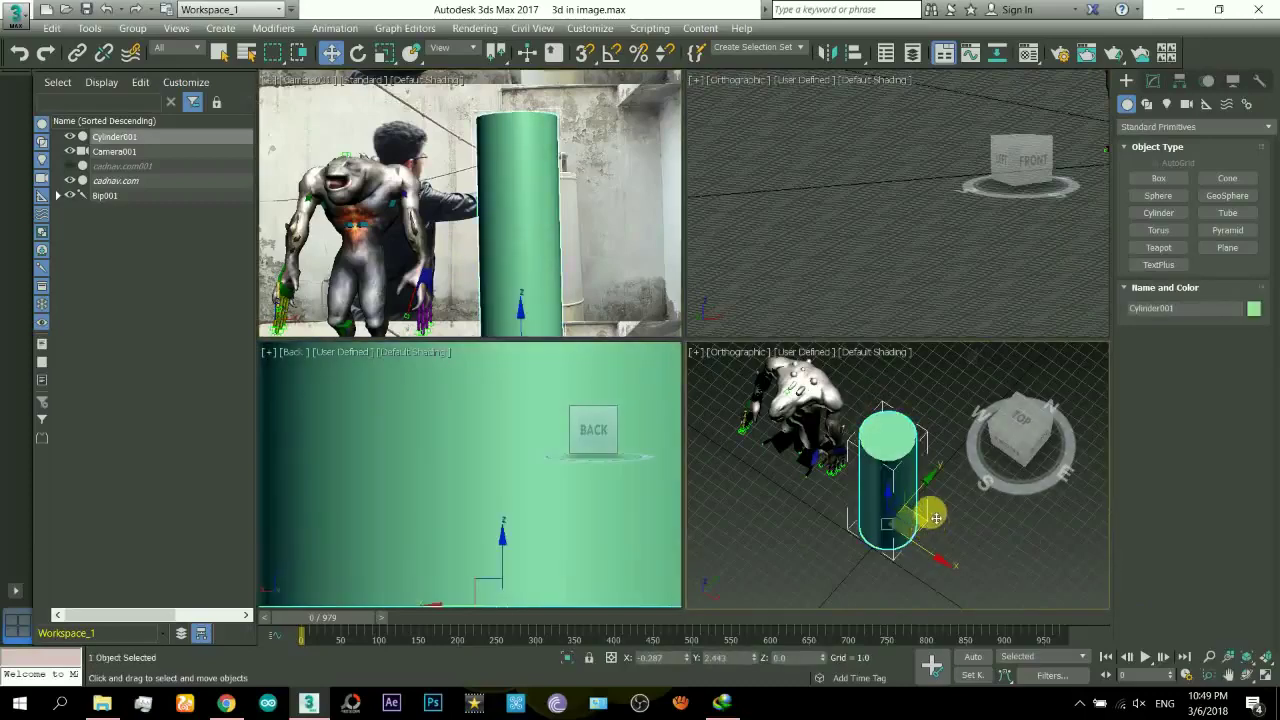
left_click_drag(935, 517, 573, 303)
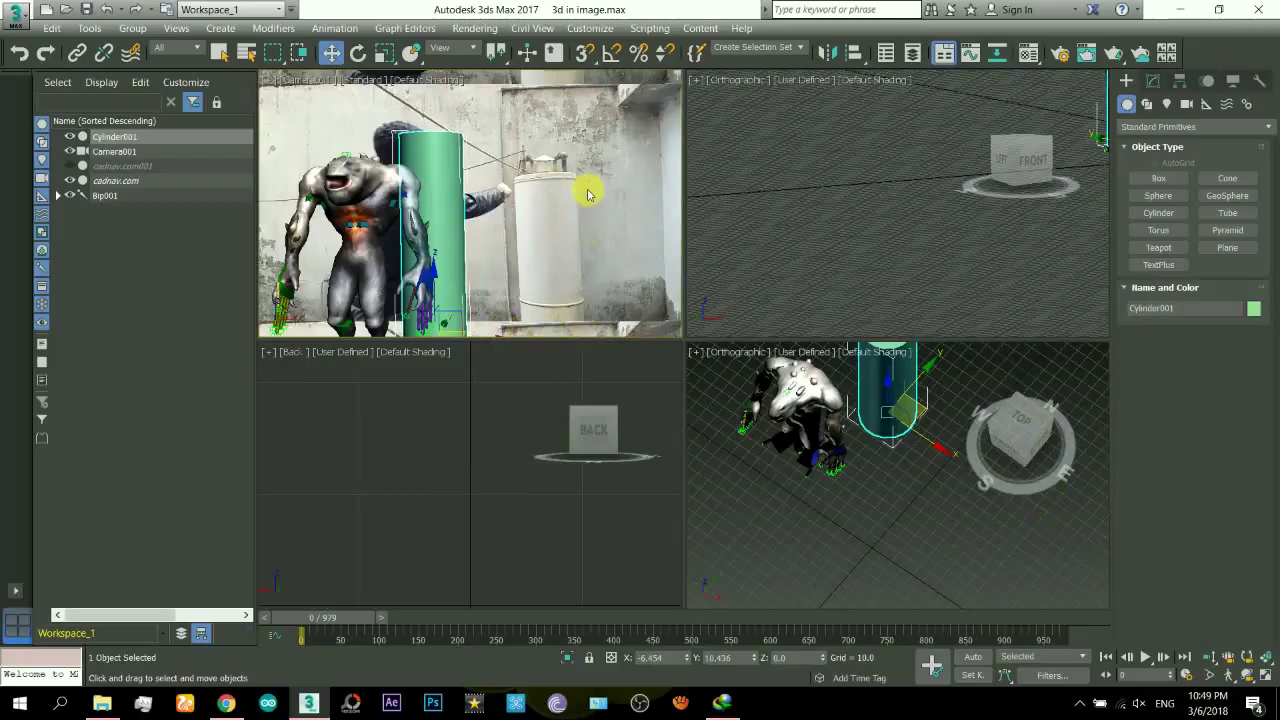
Step: Move the cylinder over the tank in the photo, to about X 1.5, Y 8.9, and tilt it about -1 degree around Y
left_click_drag(459, 333, 580, 345)
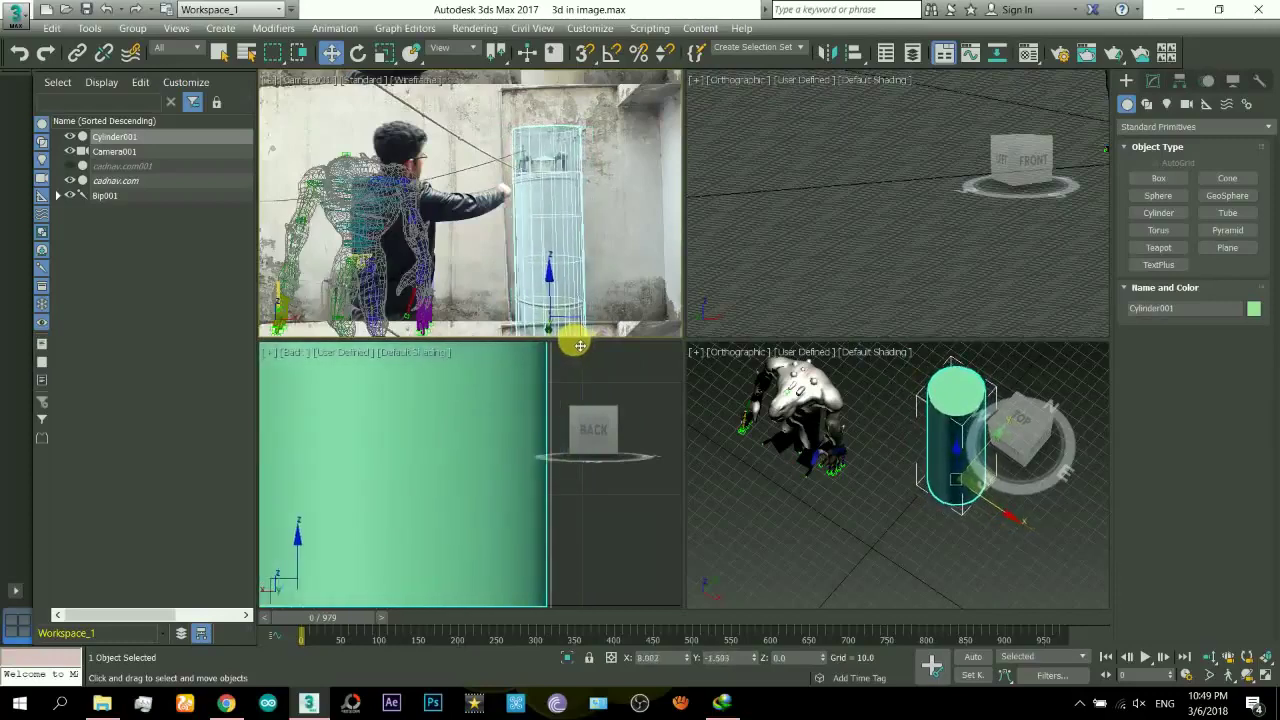
left_click(357, 53)
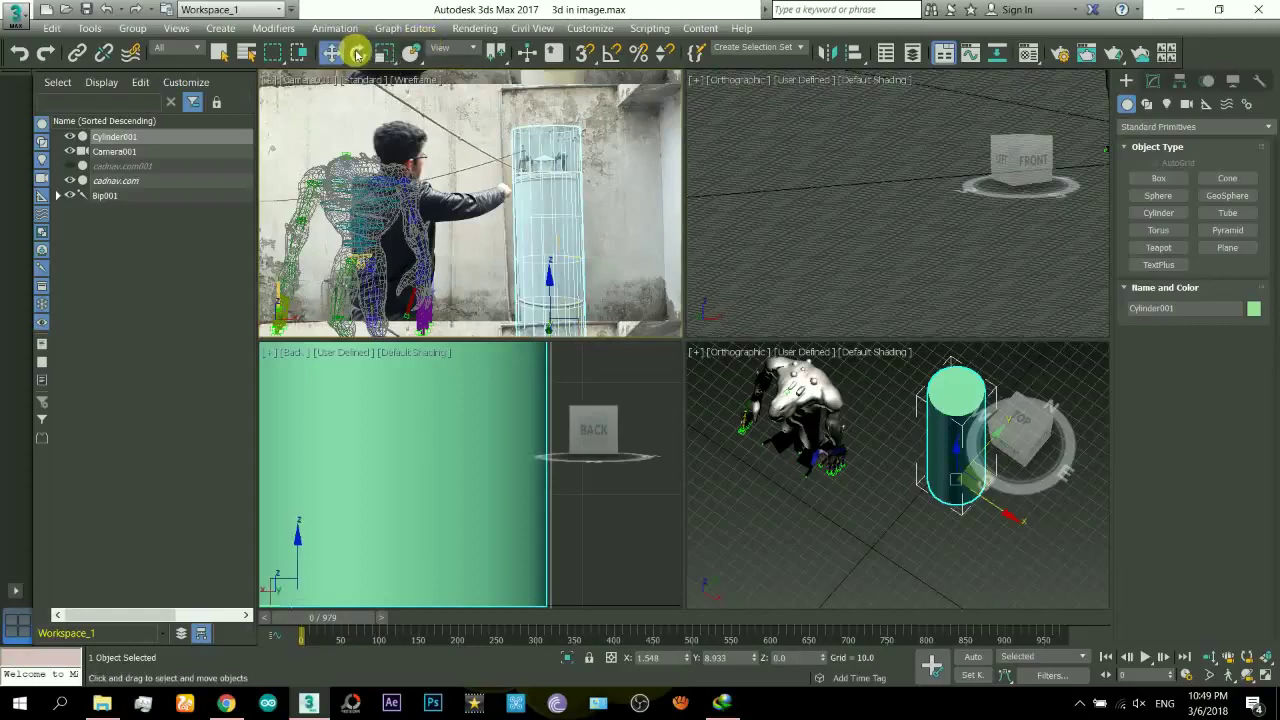
left_click(551, 293)
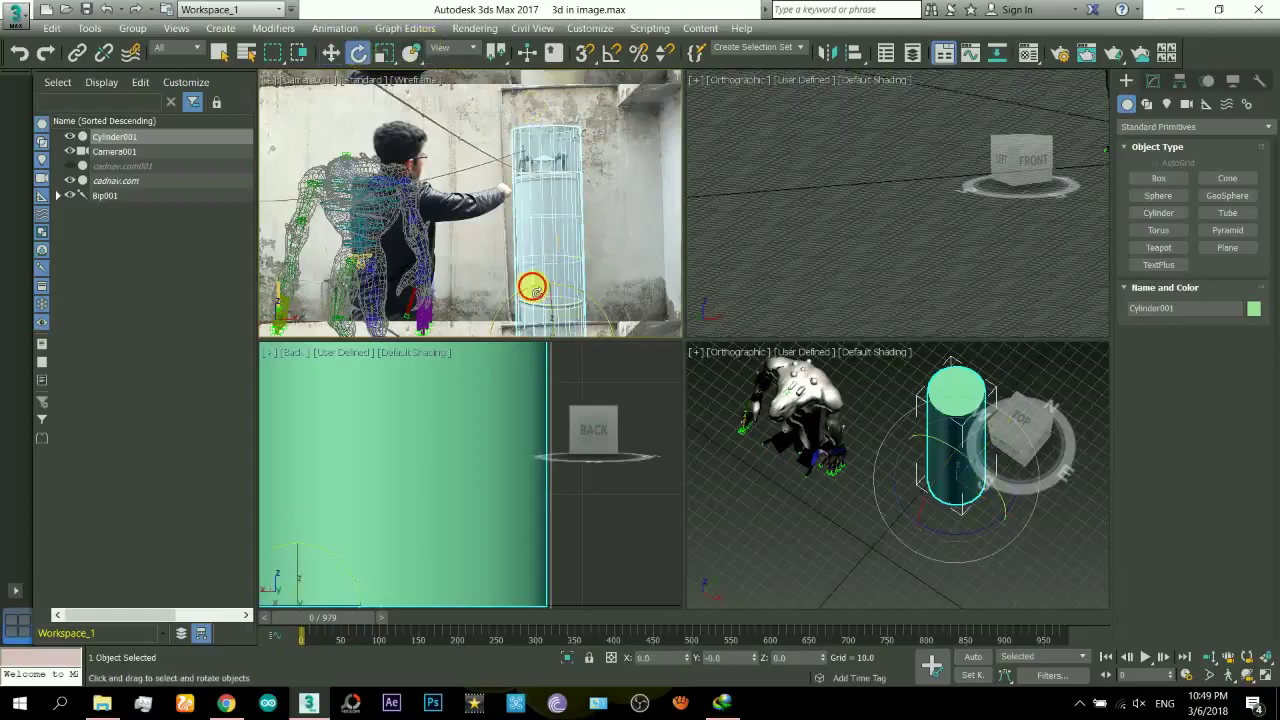
left_click_drag(536, 293, 536, 292)
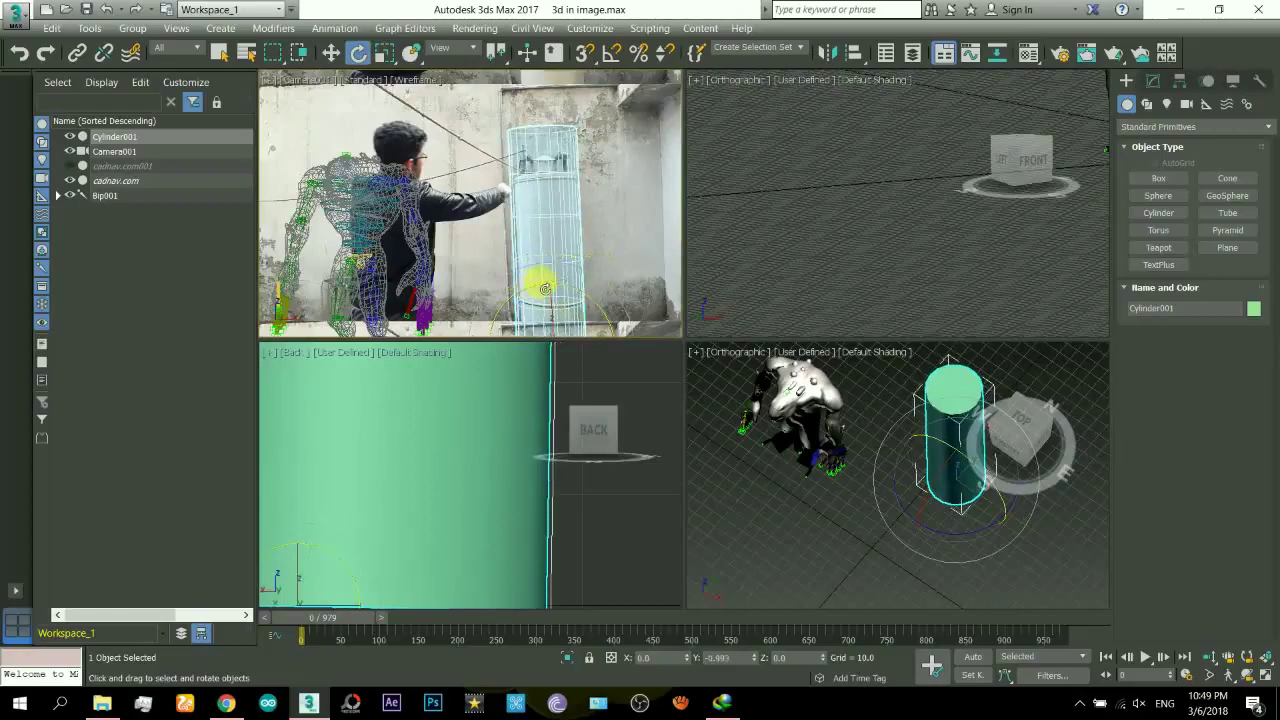
Step: Scale the cylinder in Local coordinates to about 87% in X and Y, and shorten it along Z to match the photo's tank height
left_click(382, 52)
left_click(455, 48)
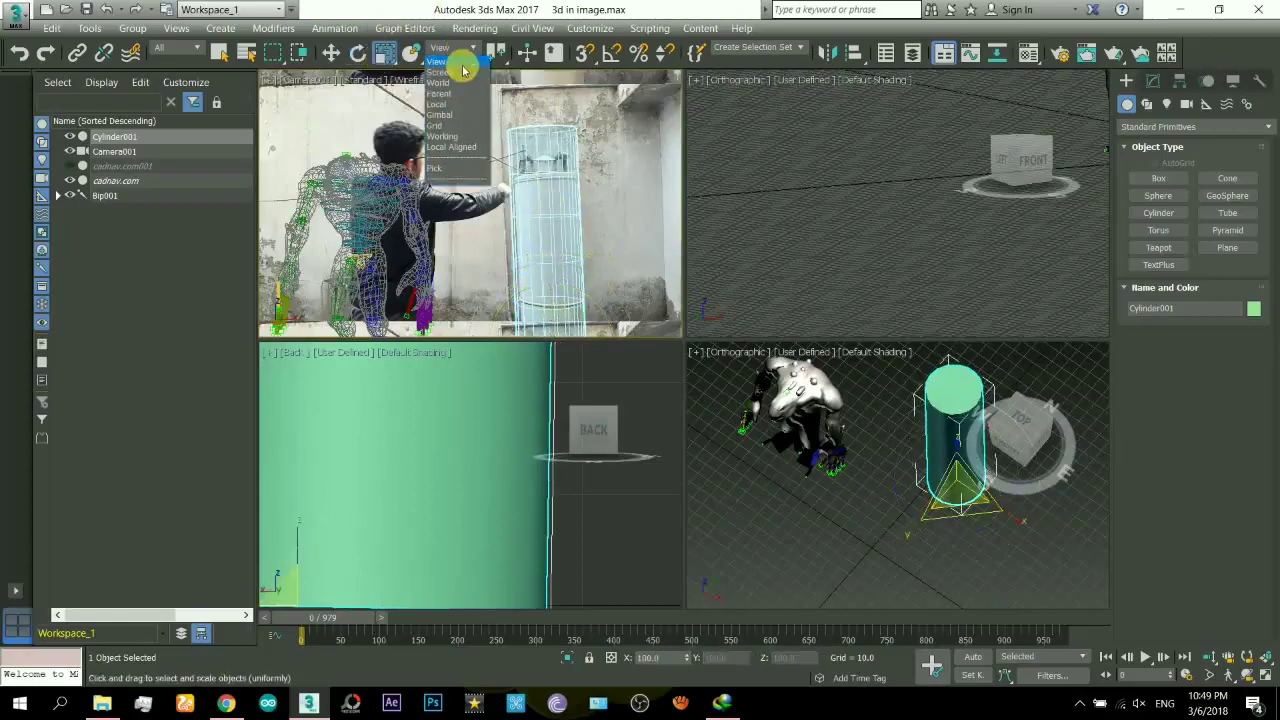
left_click(460, 104)
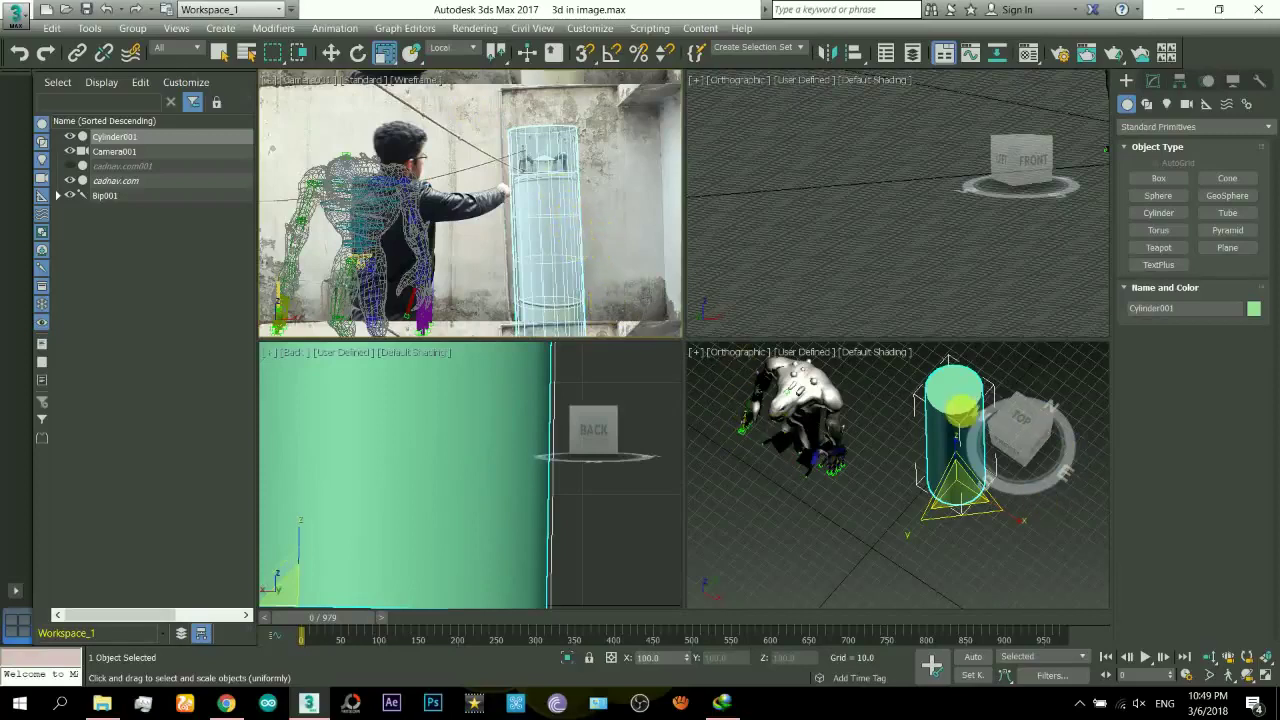
middle_click_drag(946, 420, 957, 537, "alt")
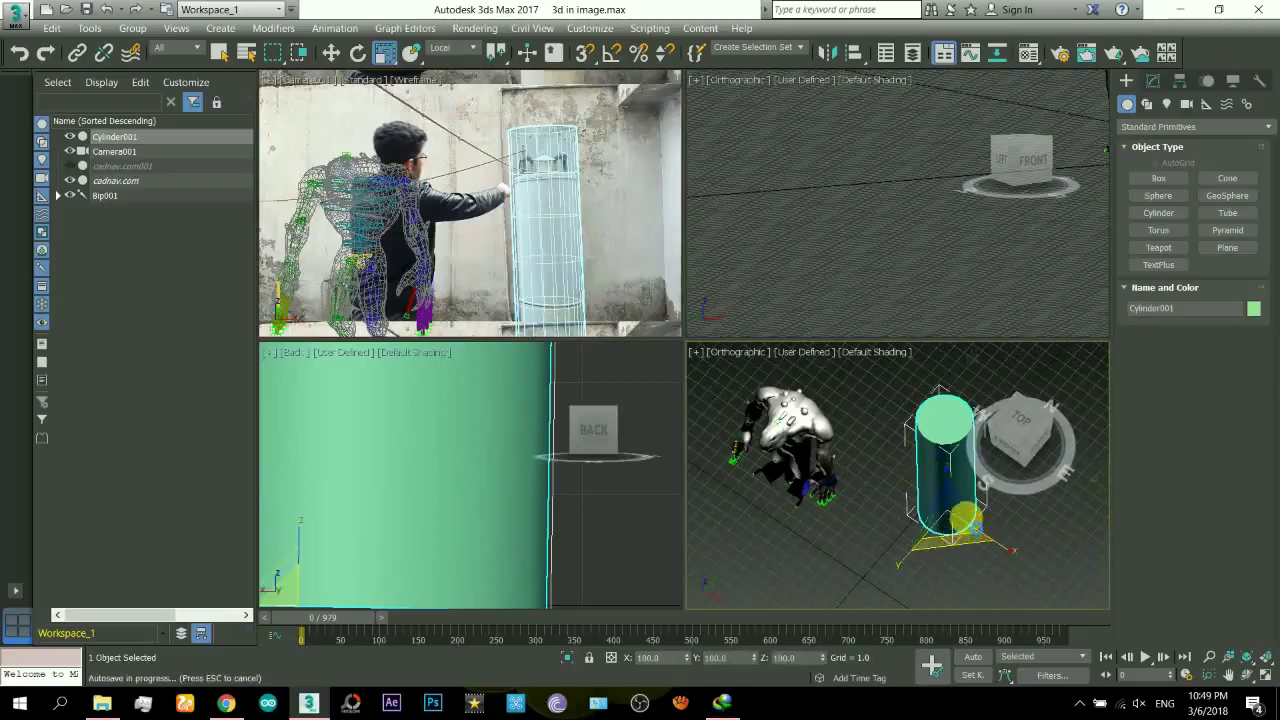
scroll(937, 440, "up", 6)
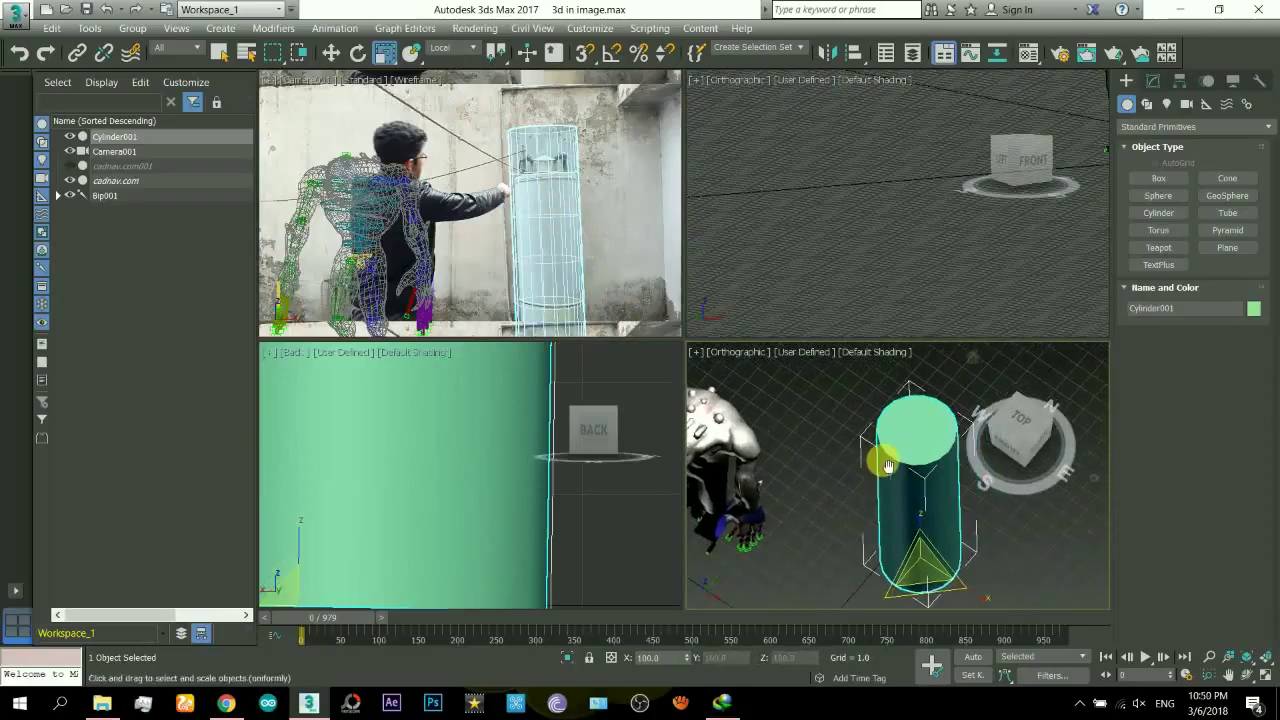
middle_click_drag(906, 461, 757, 411)
scroll(757, 411, "down", 2)
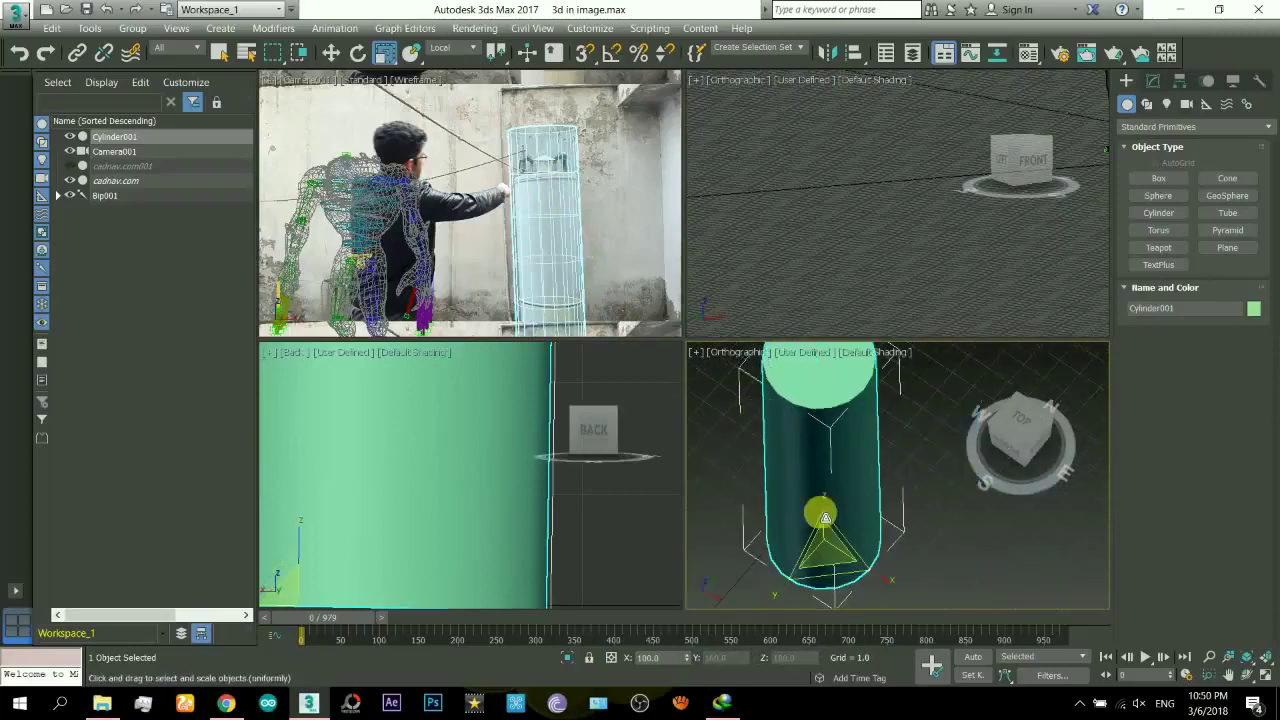
mouse_move(838, 567)
left_mouse_down()
mouse_move(838, 540)
mouse_move(847, 562)
left_mouse_up()
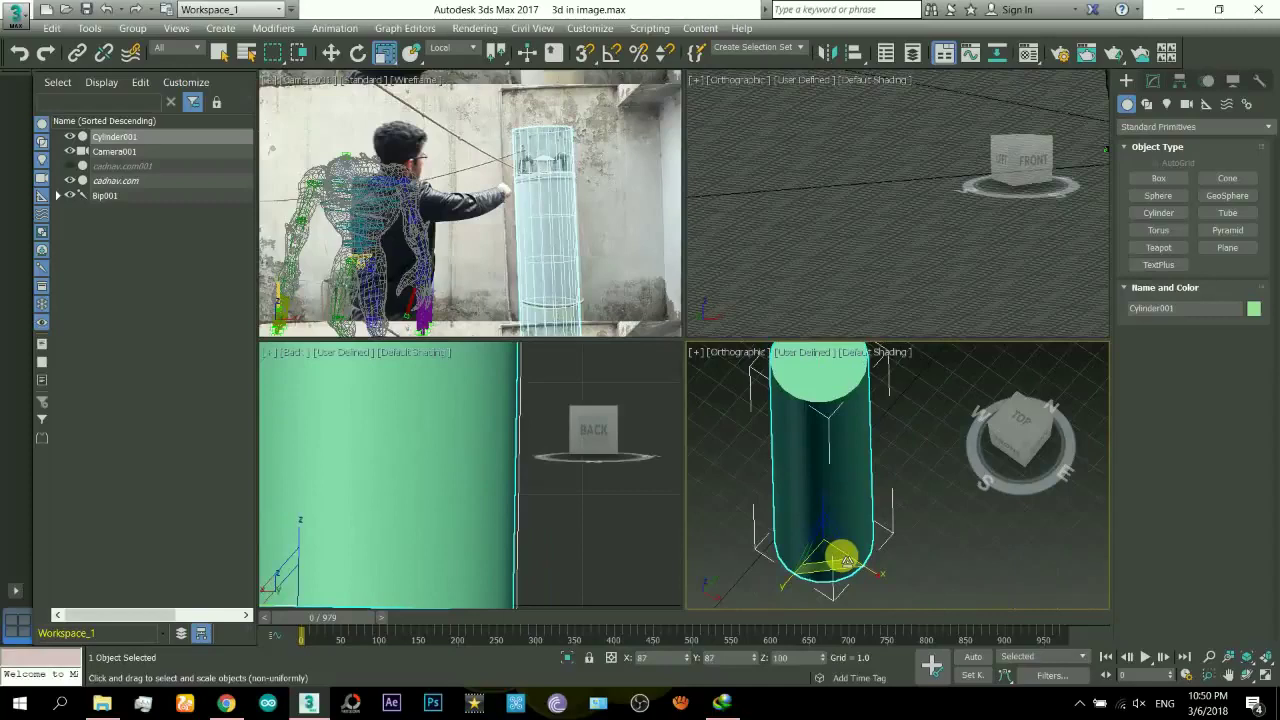
left_click_drag(386, 52, 398, 80)
left_click(362, 57)
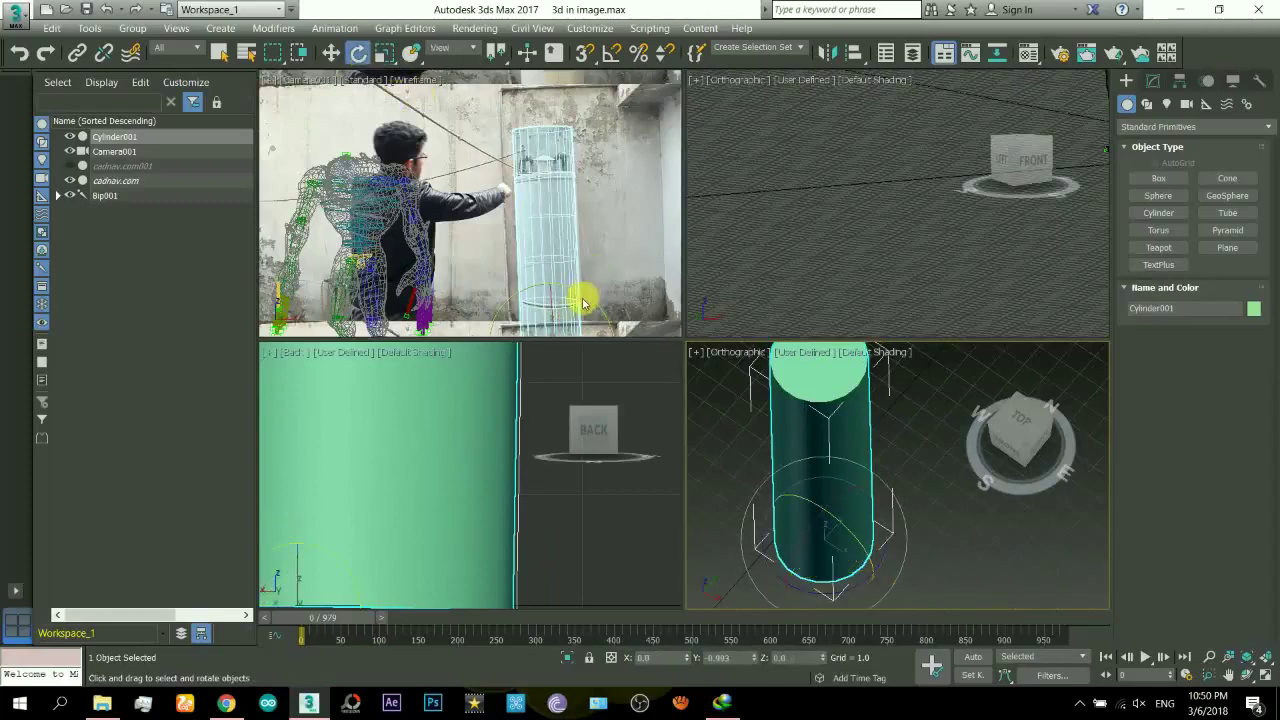
key("r")
mouse_move(823, 503)
left_mouse_down()
mouse_move(828, 522)
mouse_move(831, 499)
left_mouse_up()
Step: With Auto Key on at frame 0, move Bip001 in front of the cylinder to about X -0.5, Y 5.2, Z 4.9
key("w")
key("t")
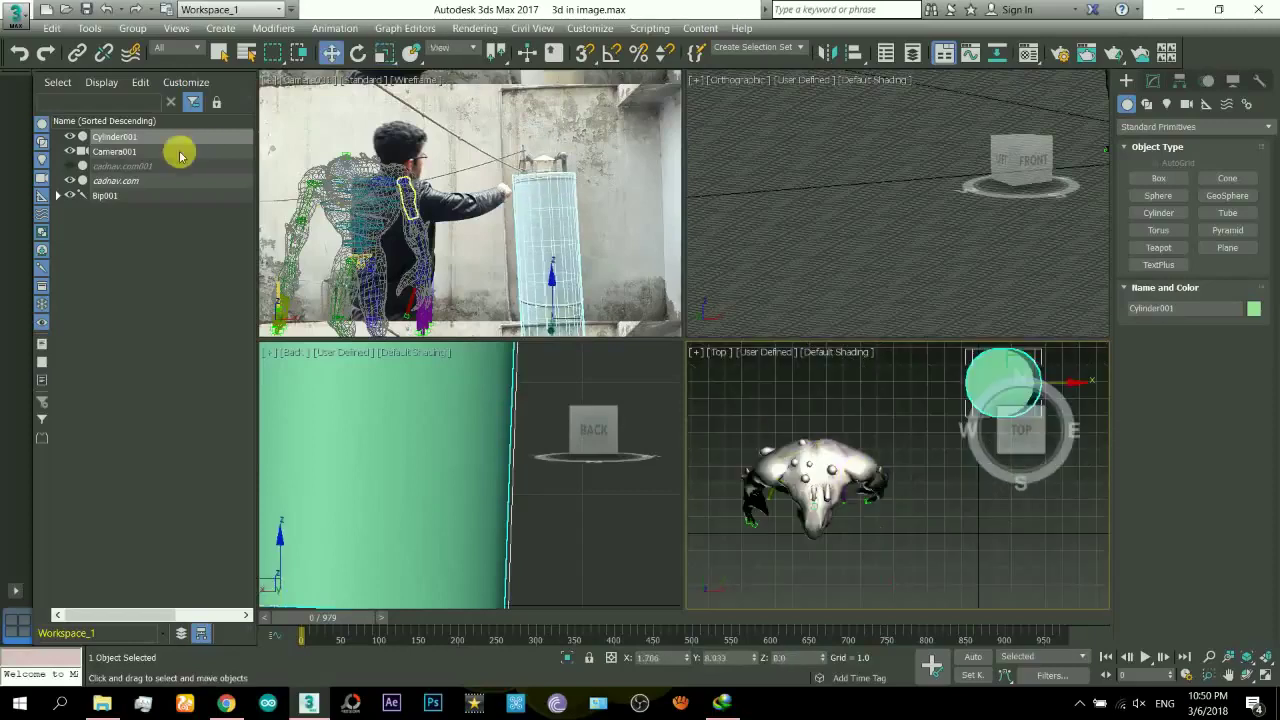
left_click(112, 196)
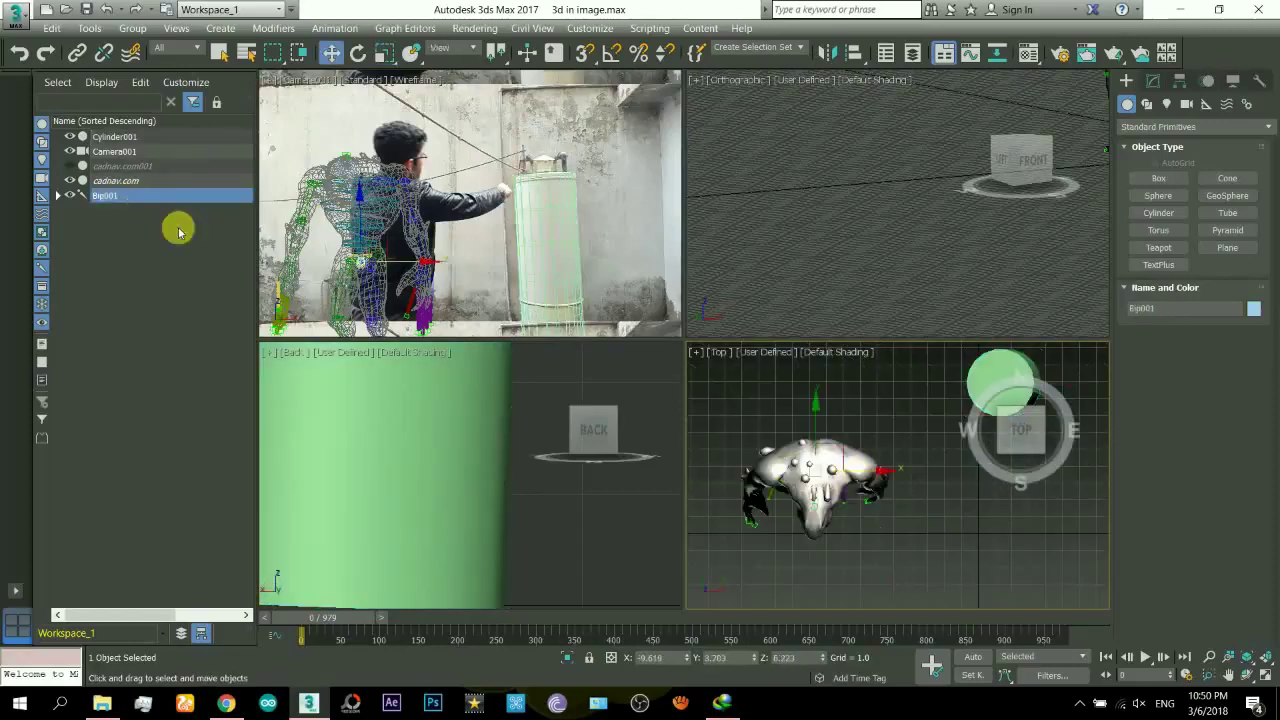
left_click(985, 658)
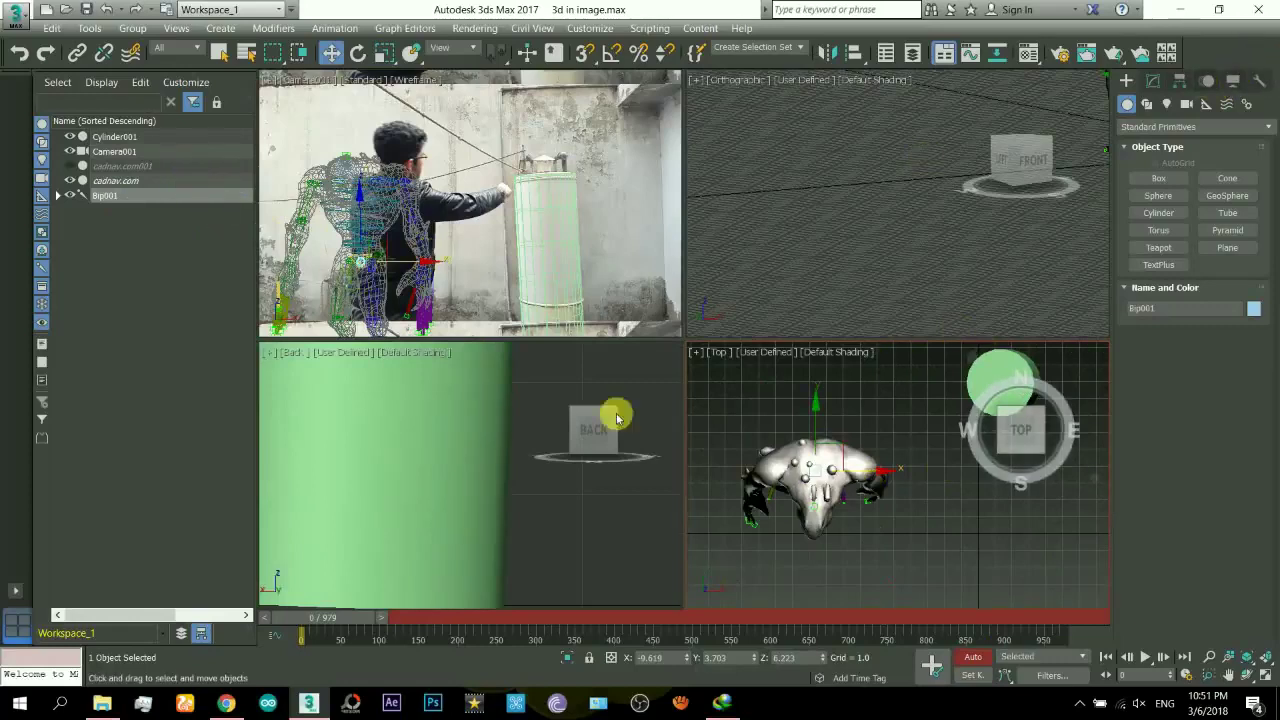
middle_click_drag(829, 466, 775, 470)
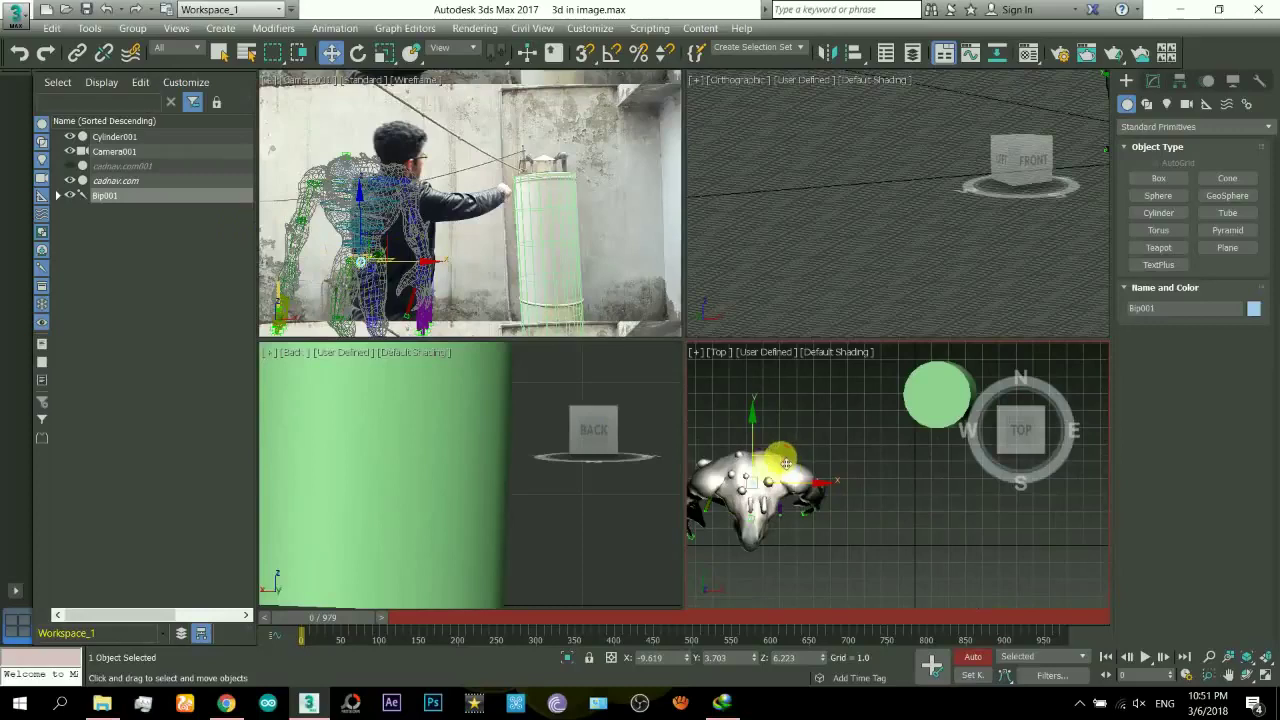
left_click_drag(786, 463, 939, 436)
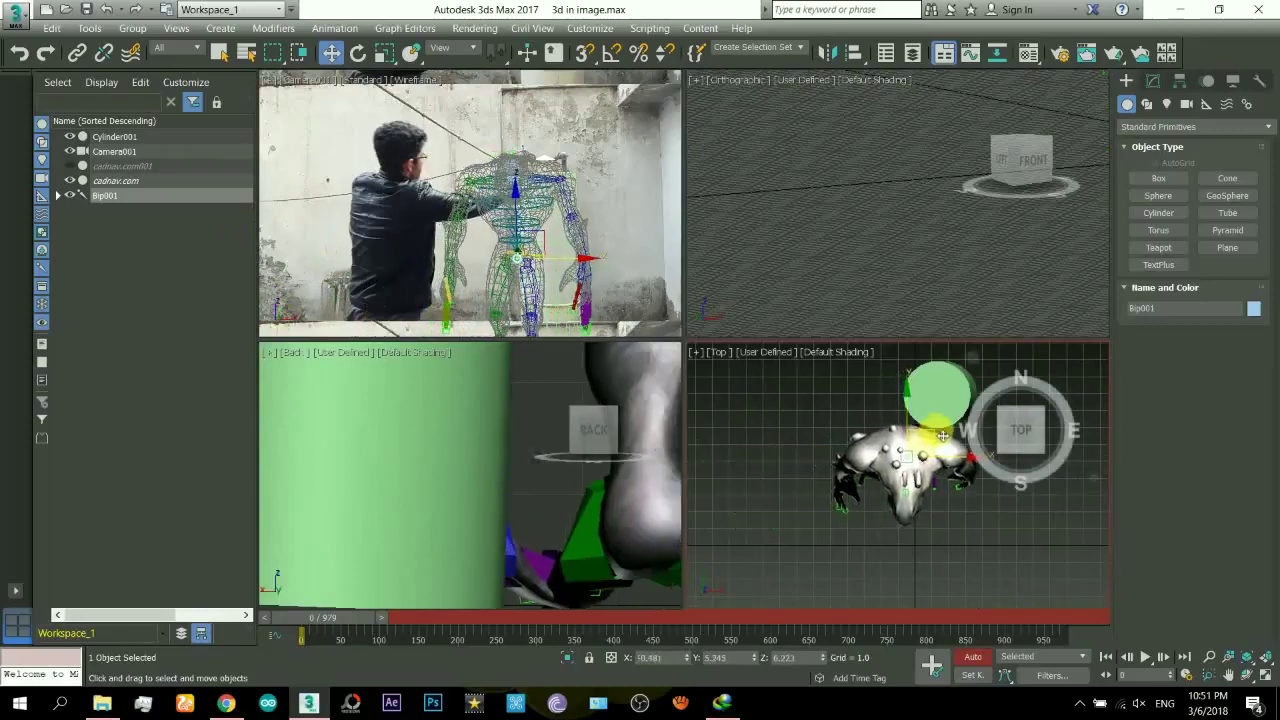
middle_click_drag(870, 466, 818, 478)
scroll(850, 450, "up", 6)
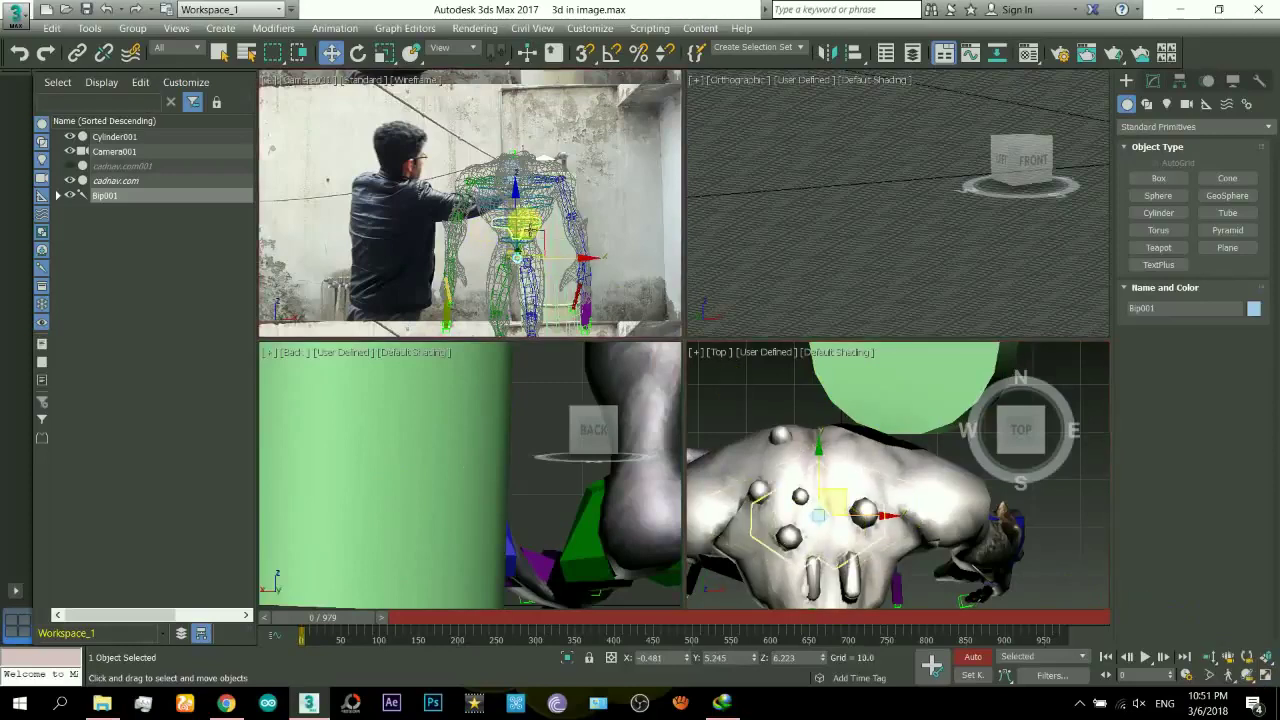
left_click_drag(521, 229, 524, 253)
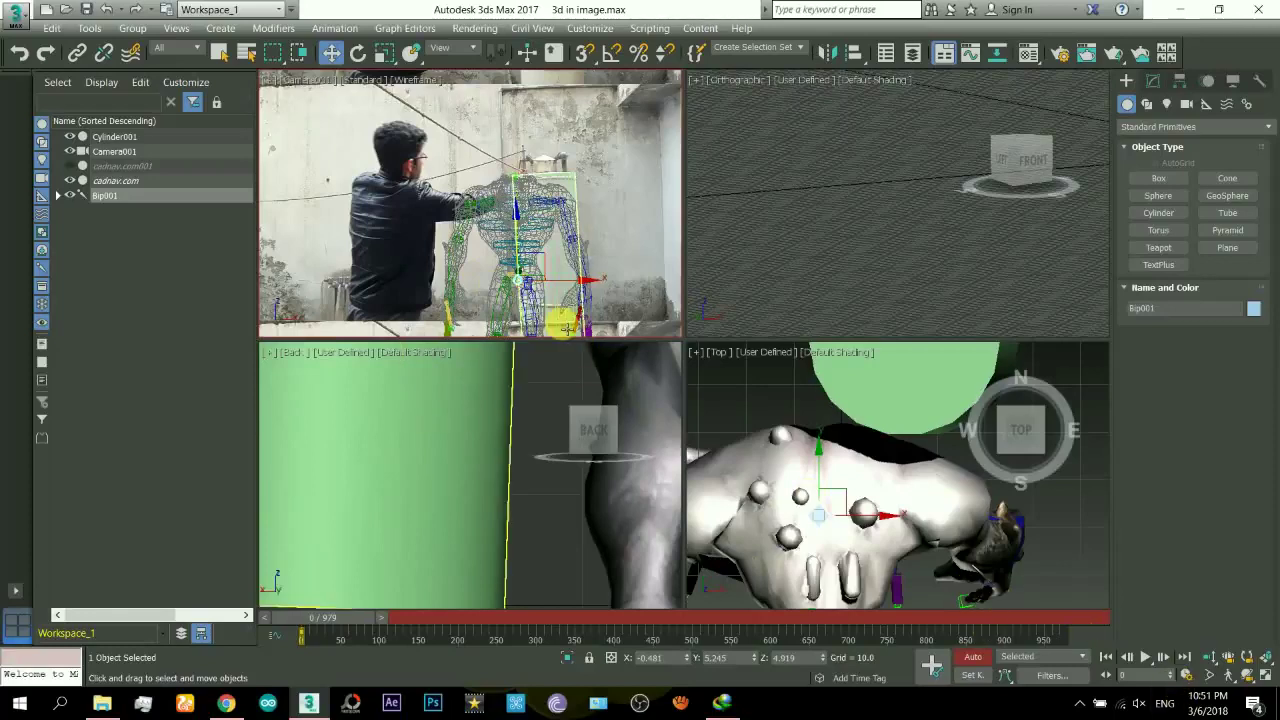
Step: Show the camera view maximized and shaded, and rotate Bip001 about -21.5 degrees around Z so the beast turns toward the man
left_click(1265, 683)
left_click(358, 54)
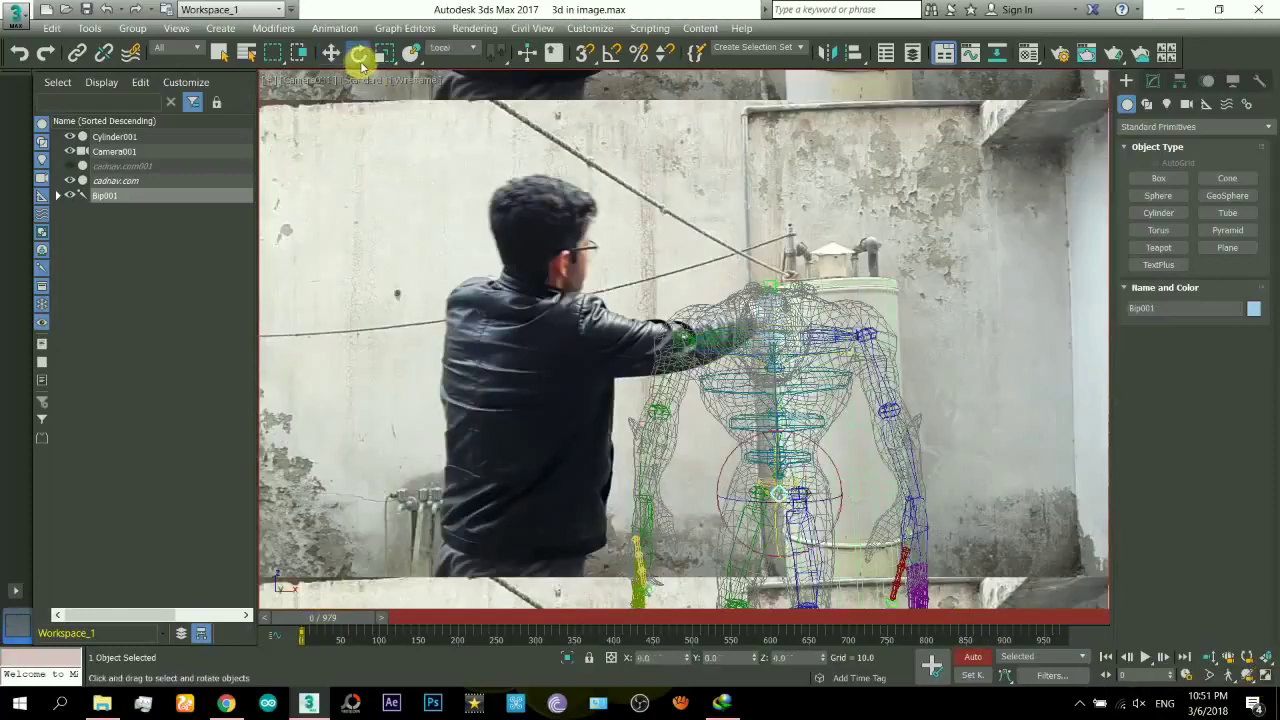
key("F3")
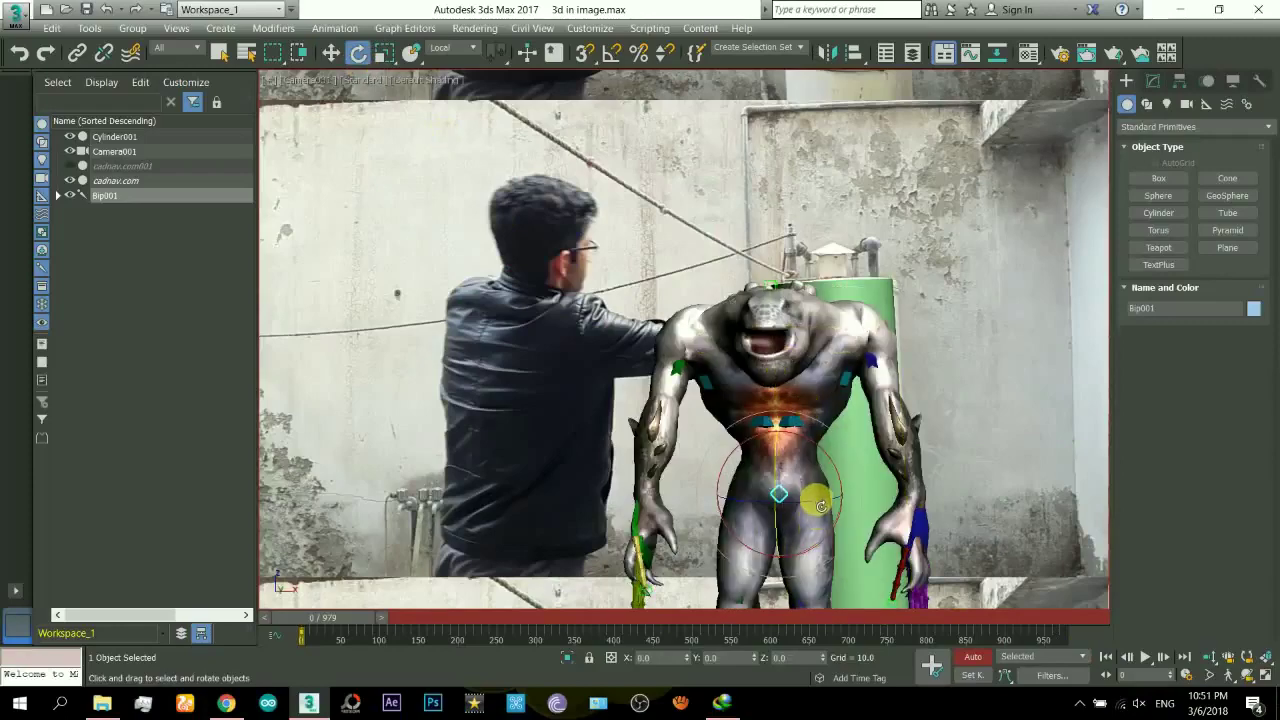
left_click_drag(818, 505, 790, 512)
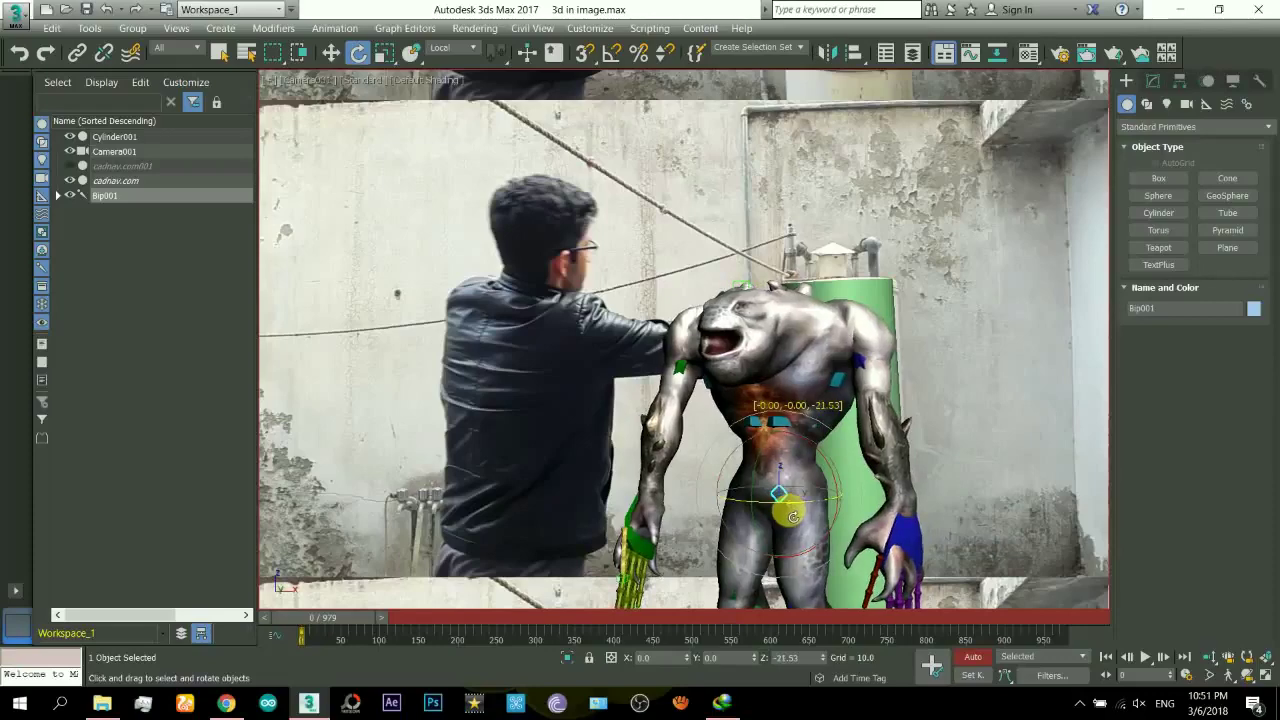
Step: Move the beast's right and left hand bones outward and slightly up so both arms bend away from the body
left_click(643, 515)
right_click(655, 512)
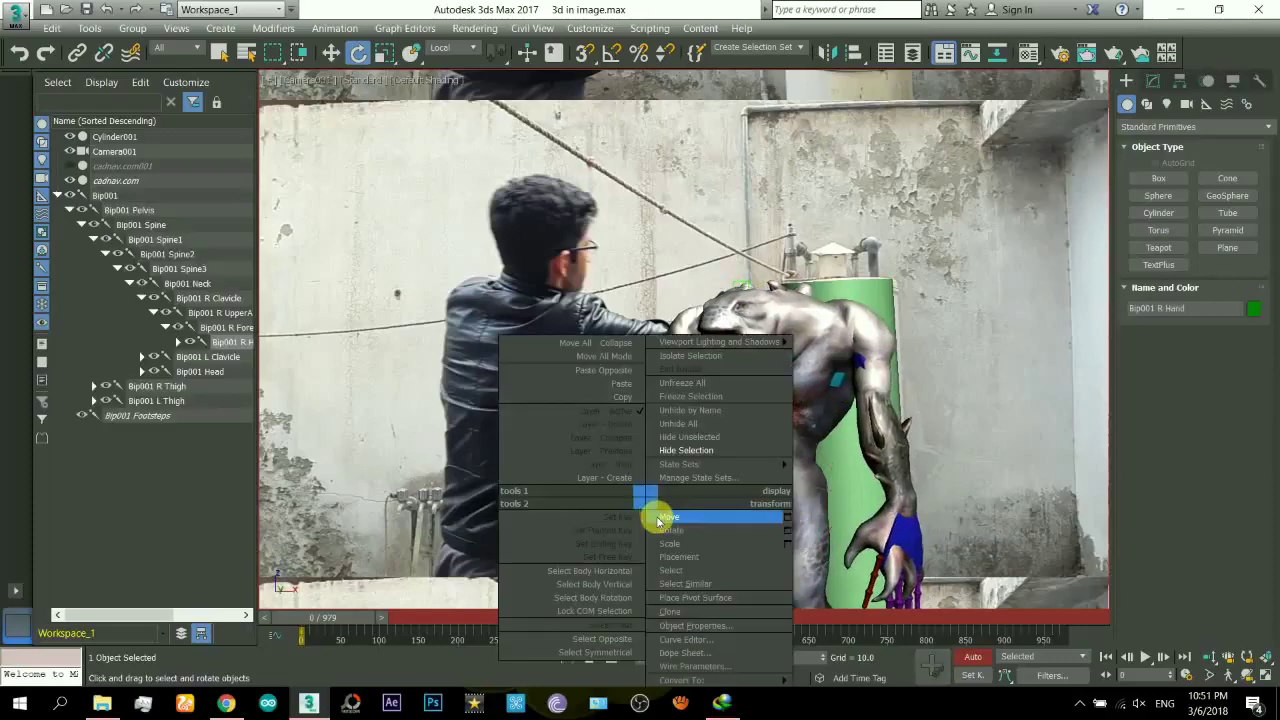
left_click(680, 521)
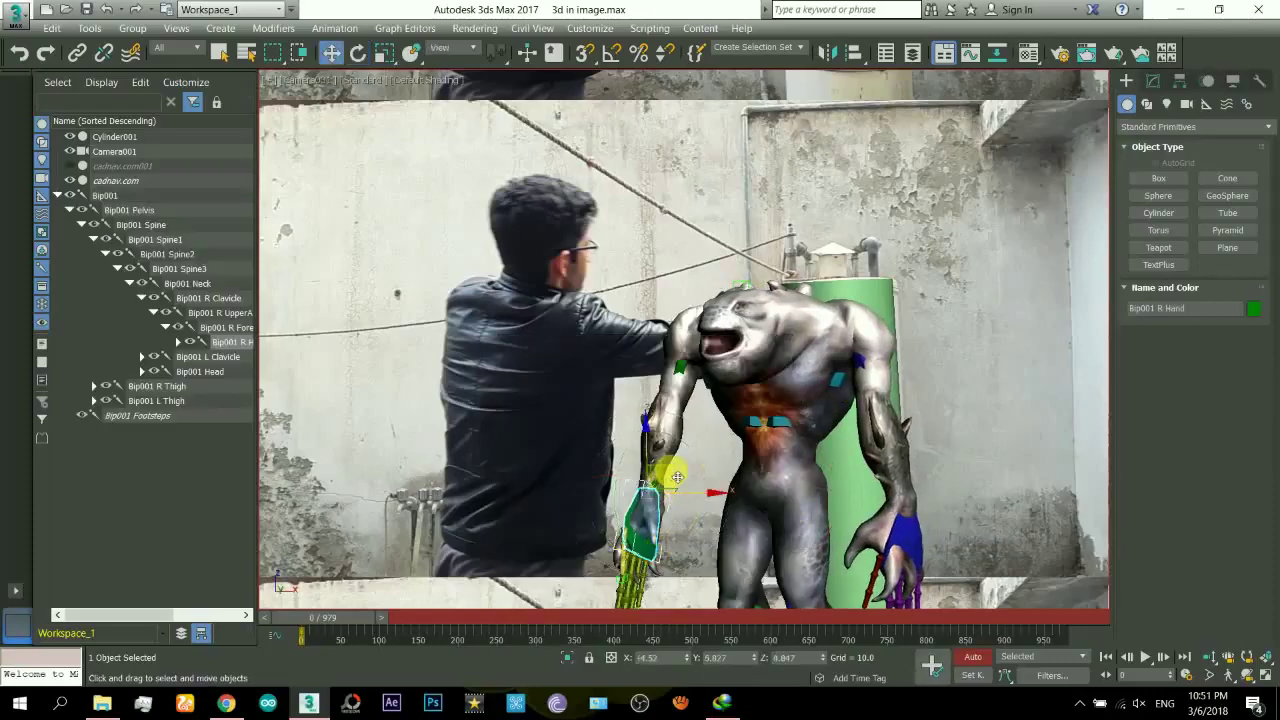
left_click_drag(677, 478, 682, 462)
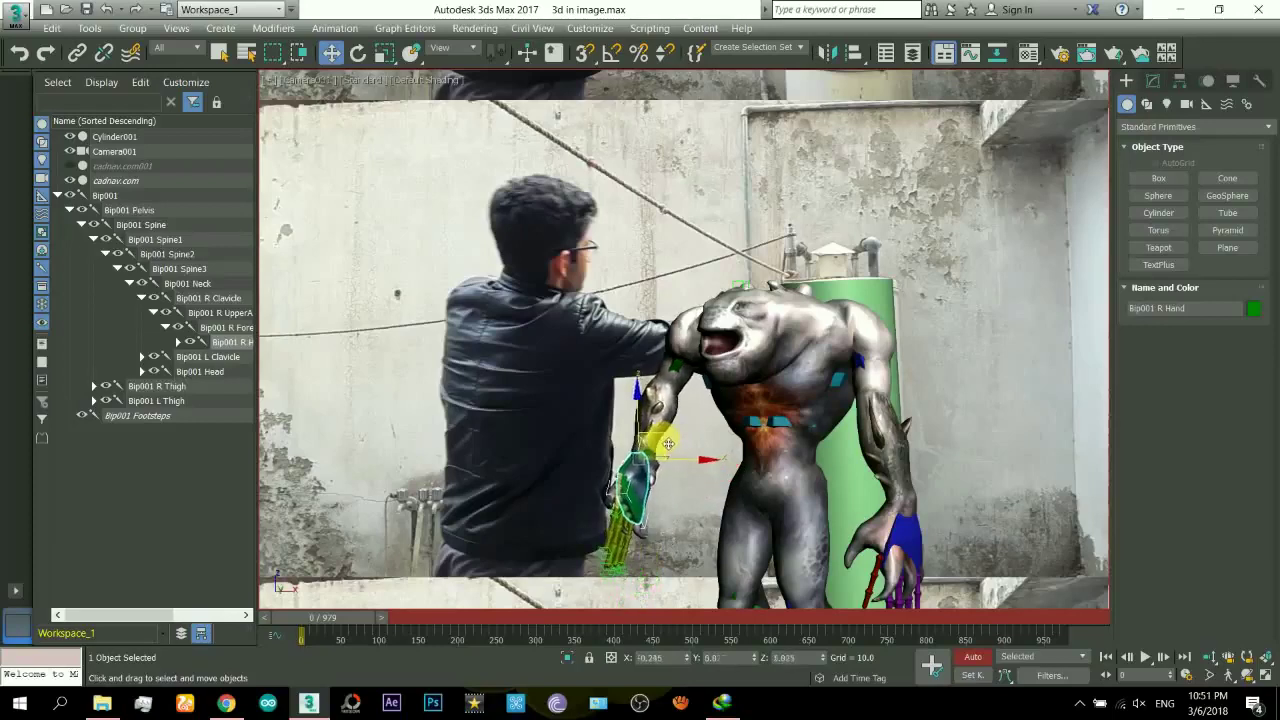
left_click(924, 521)
left_click_drag(924, 521, 946, 510)
Step: Rotate the right and left thigh bones to spread the beast's legs into a wider stance
left_click(741, 603)
left_click(361, 53)
left_click_drag(738, 450, 764, 450)
left_click_drag(801, 569, 803, 567)
left_click(842, 546)
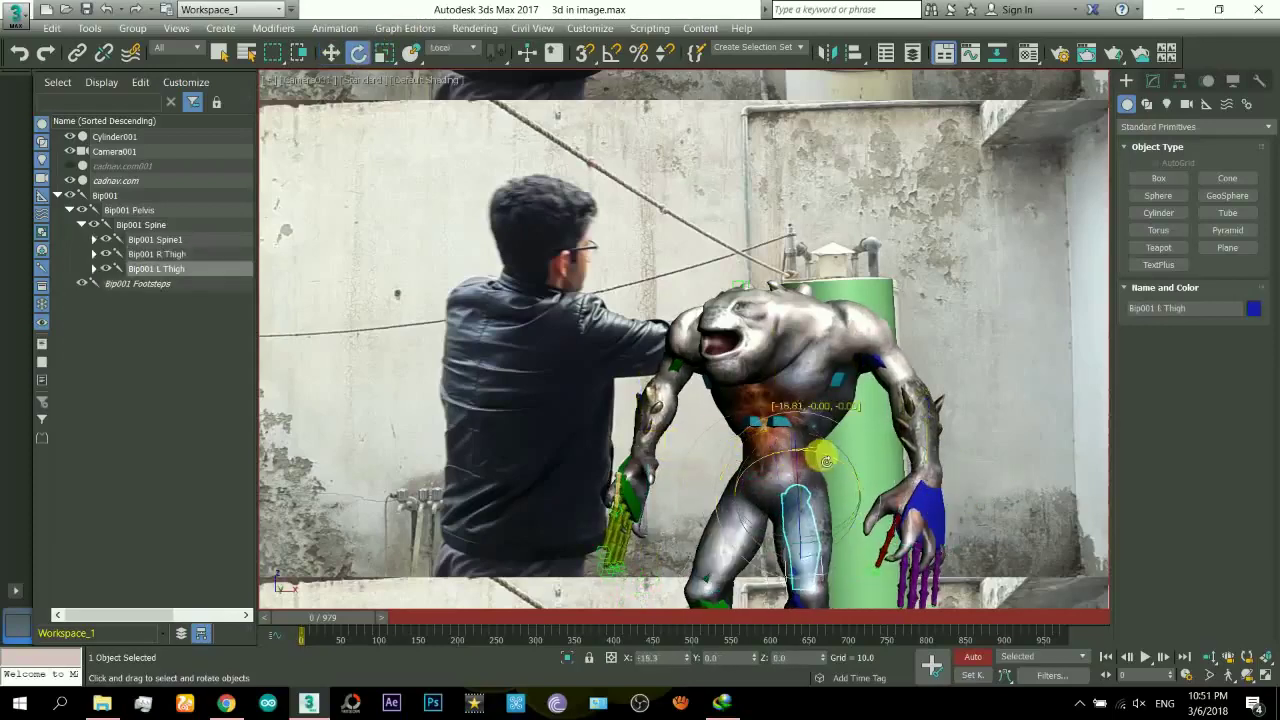
left_click_drag(826, 460, 830, 472)
left_click(718, 530)
left_click_drag(730, 505, 722, 500)
Step: Rotate the Bip001 Spine1 bone in a side-on orthographic view to adjust the lean of the beast's upper body
key("alt+w")
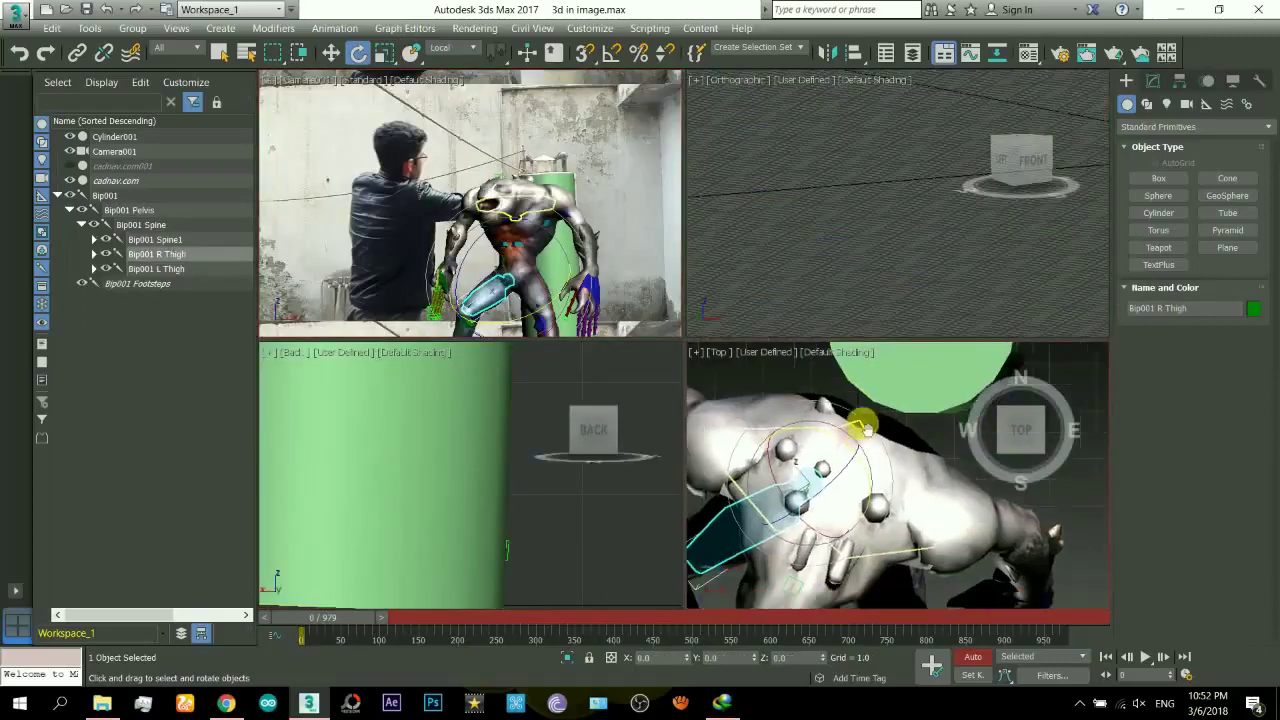
scroll(868, 430, "down", 5)
left_click(1247, 676)
left_click_drag(931, 515, 831, 418)
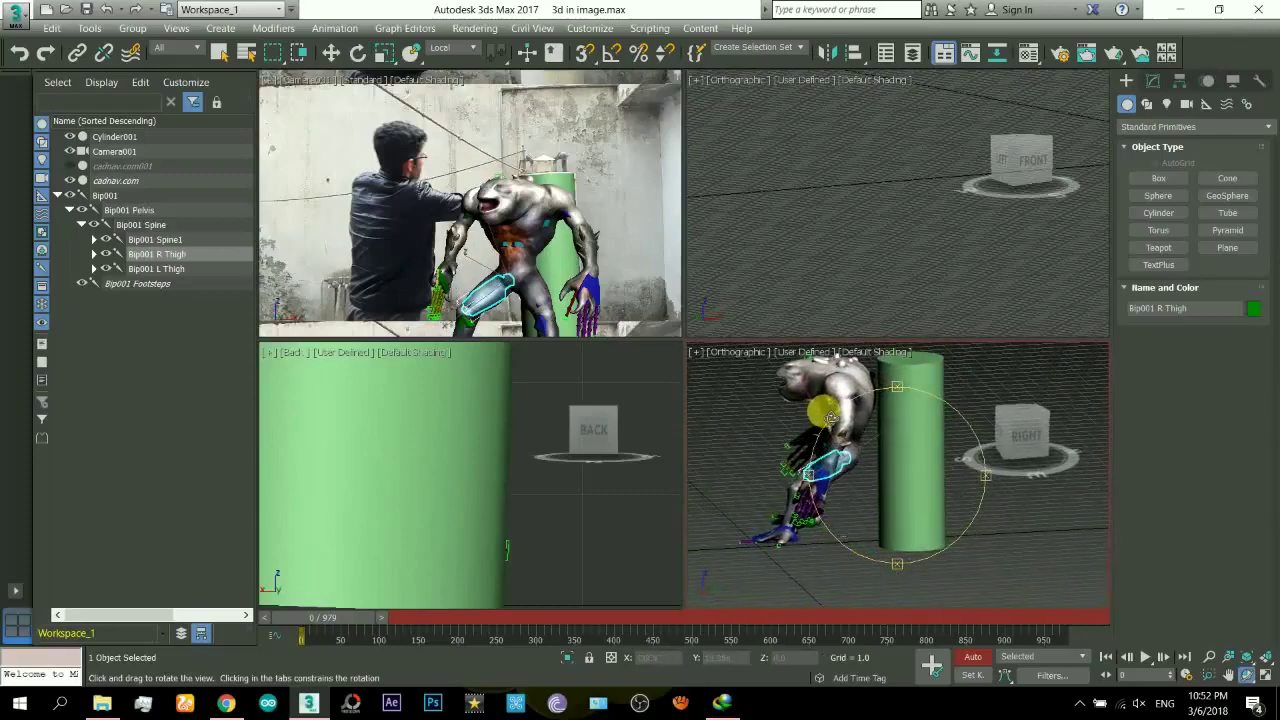
scroll(878, 428, "up", 4)
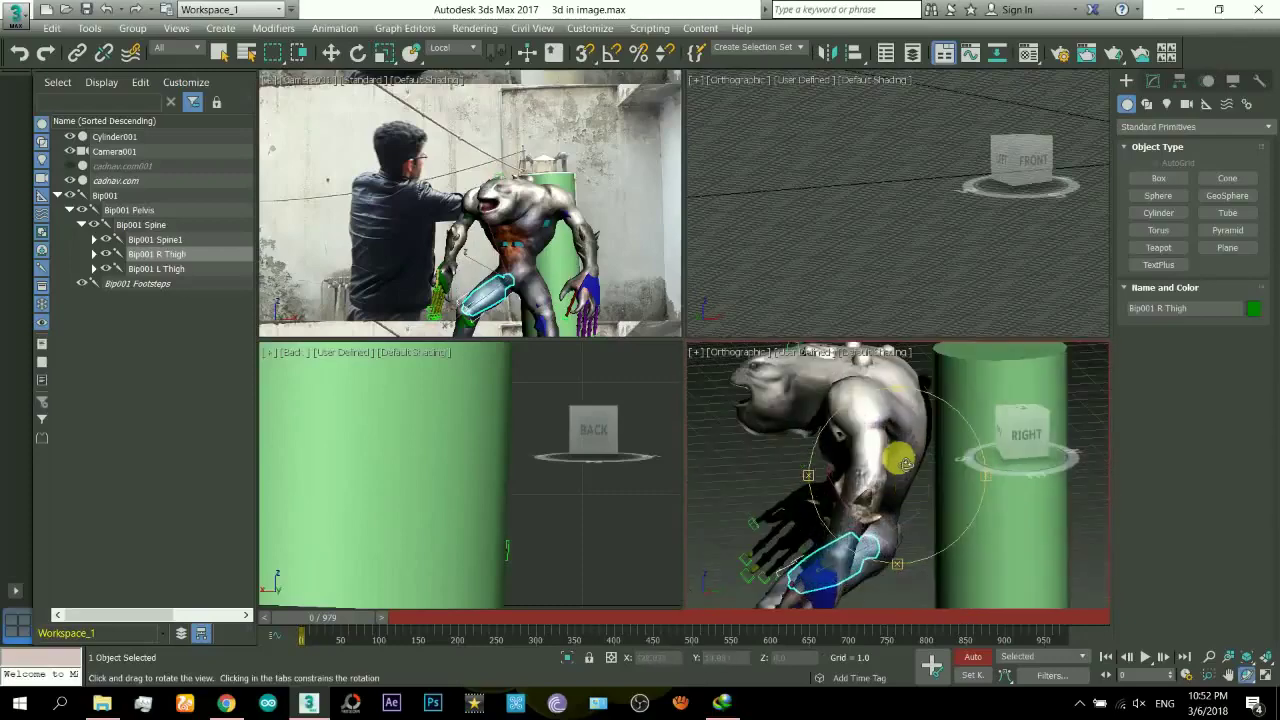
right_click(885, 483)
left_click(885, 483)
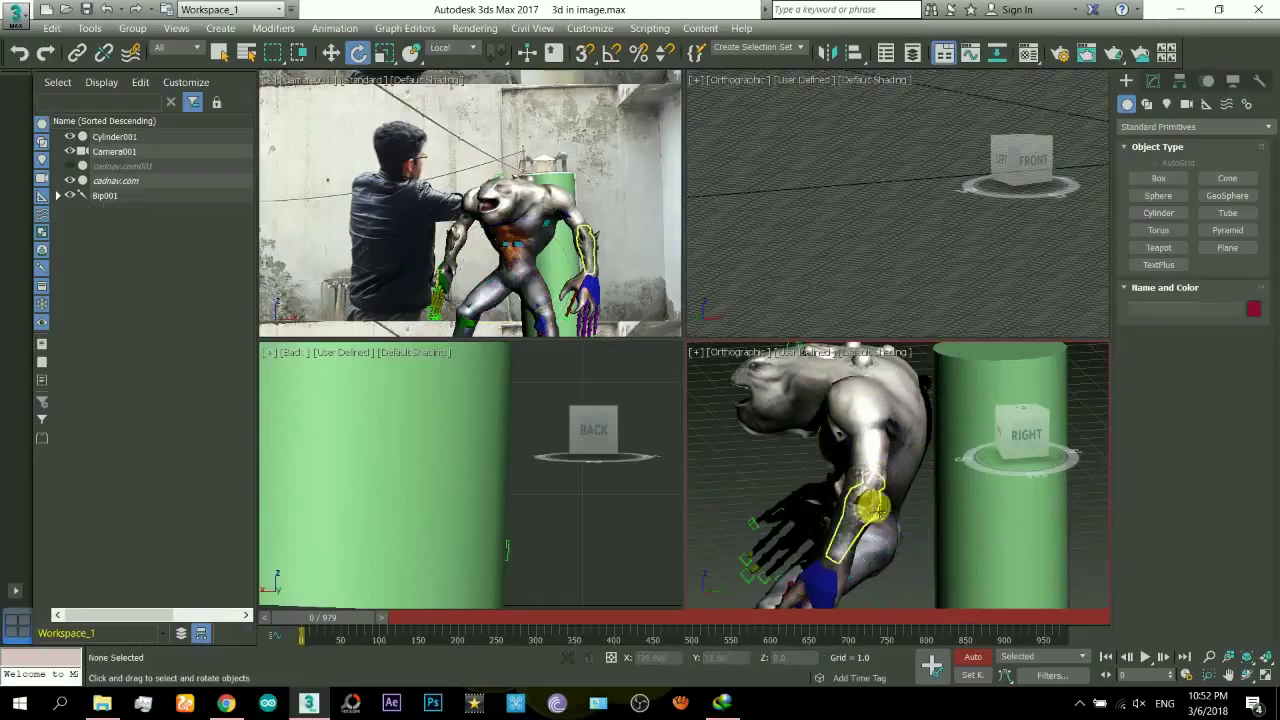
left_click(889, 486)
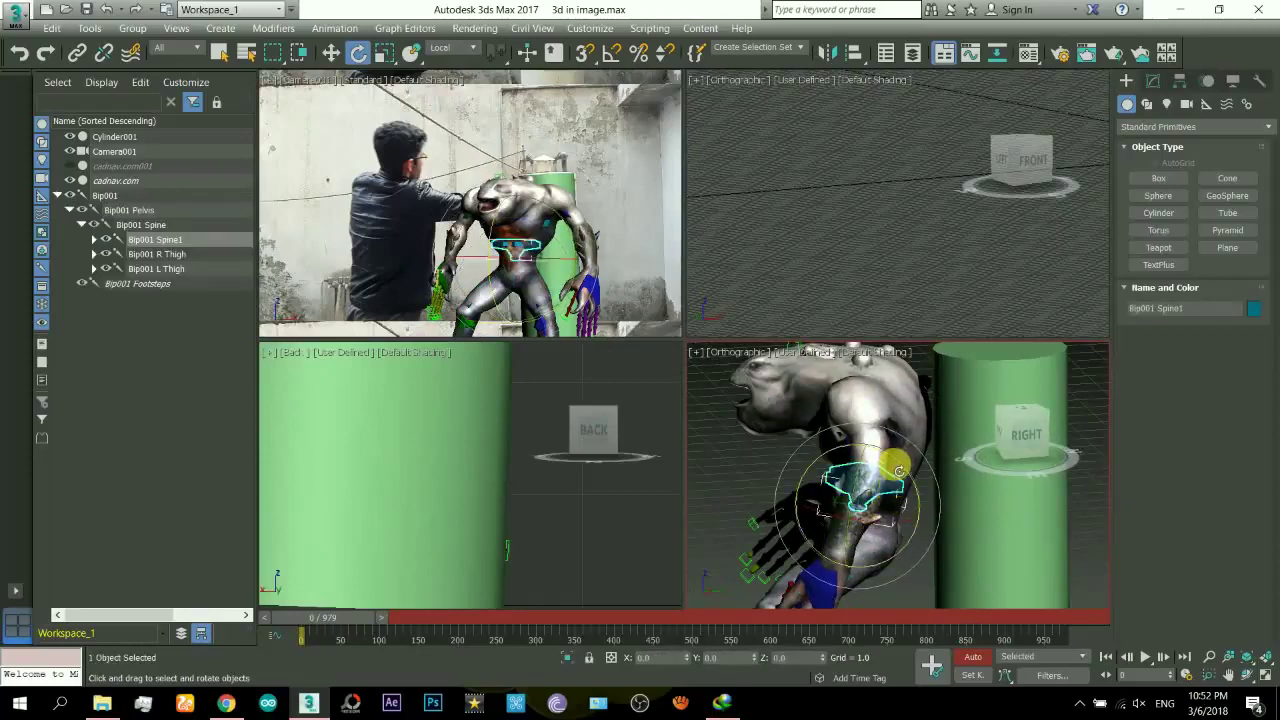
left_click_drag(906, 469, 900, 408)
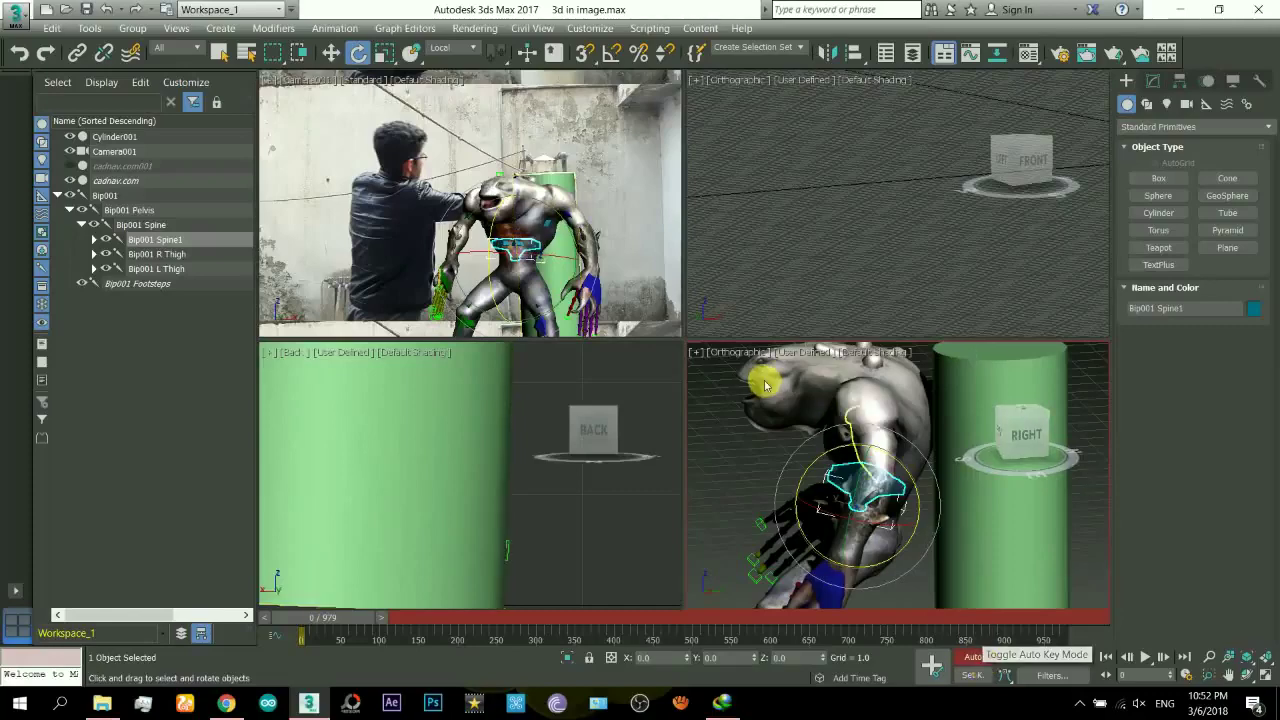
Step: Select the whole Bip001 hierarchy and turn off Renderable in its object properties
left_click(810, 385)
scroll(810, 385, "down", 2)
middle_click_drag(830, 432, 926, 502)
middle_click_drag(926, 502, 936, 494)
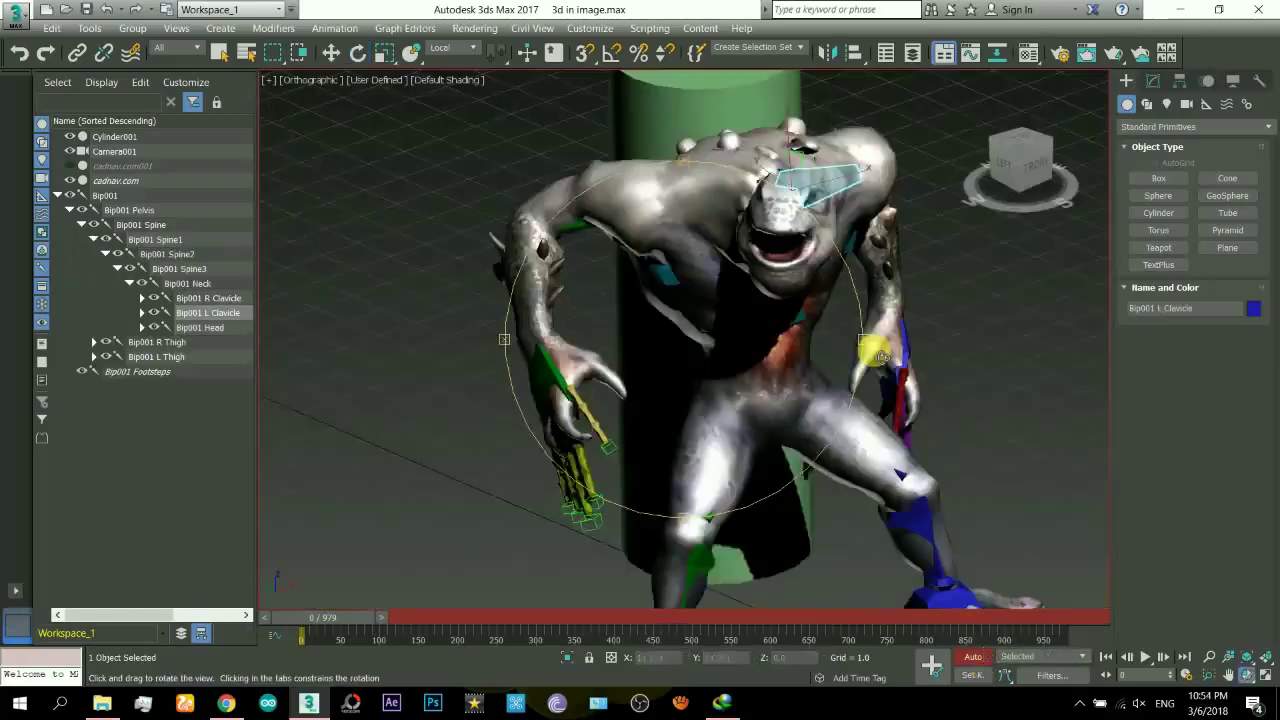
left_click_drag(877, 349, 792, 345)
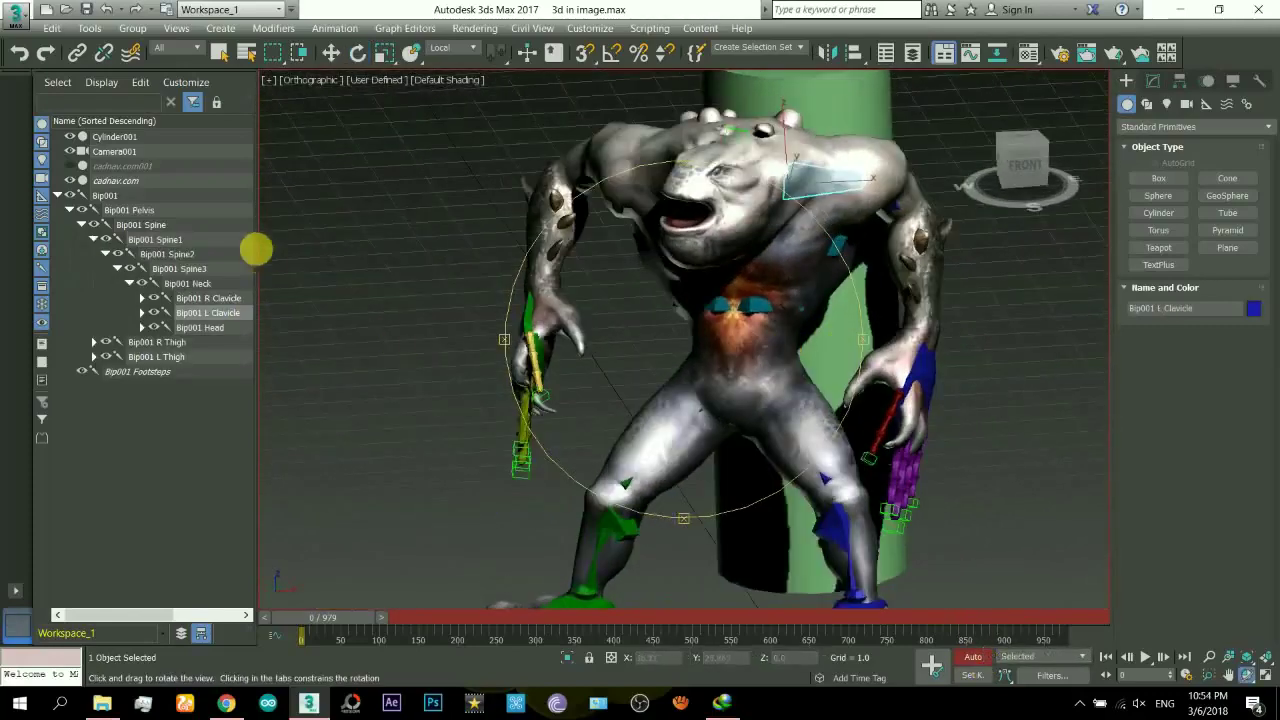
double_click(112, 195)
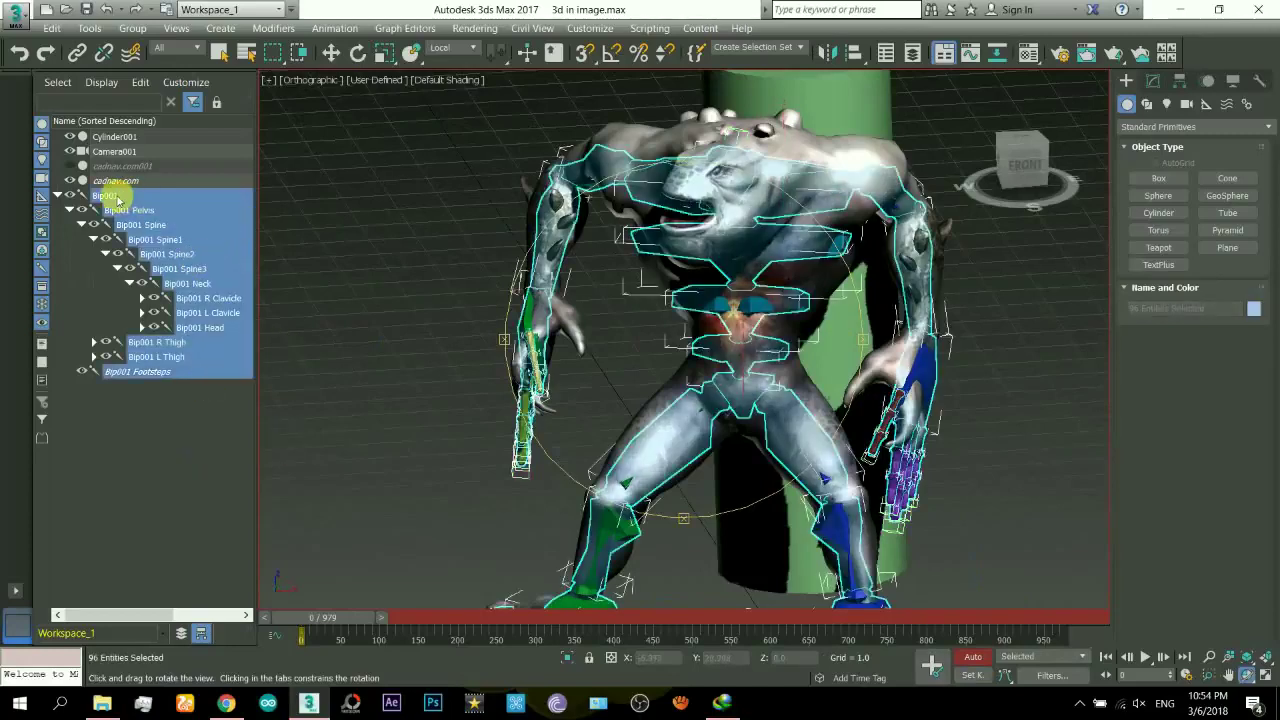
key("e")
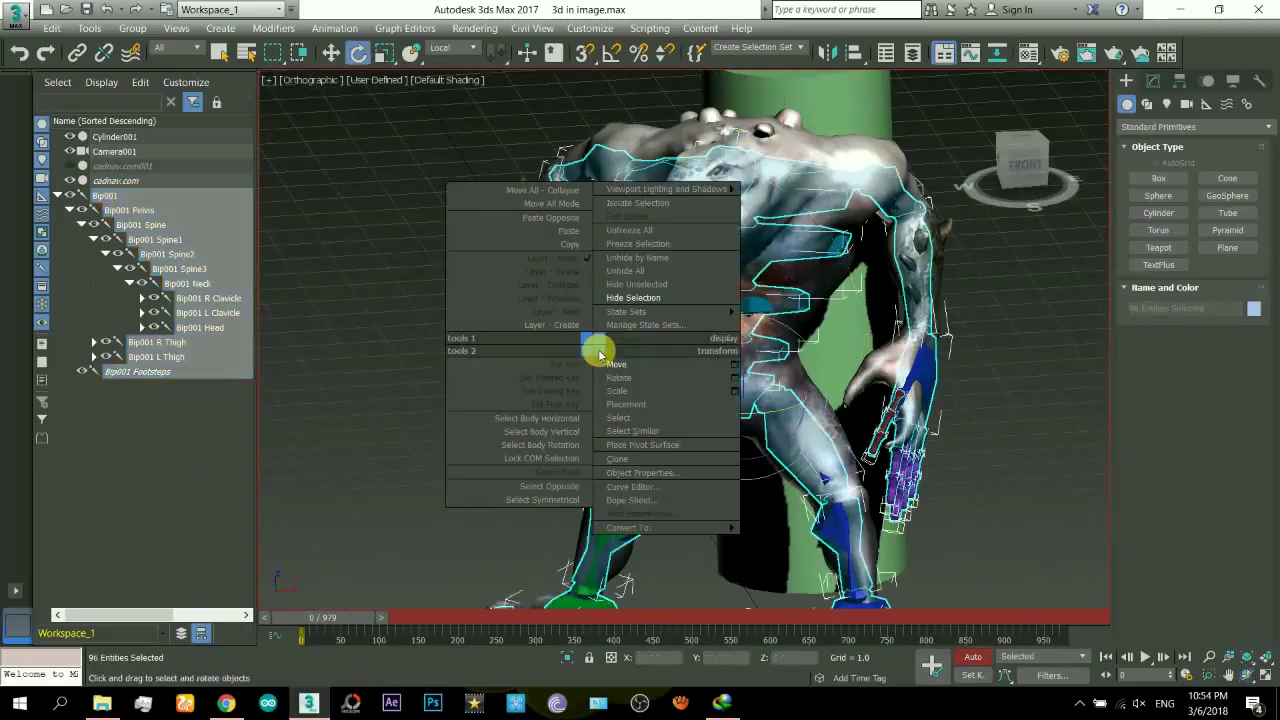
right_click(592, 344)
left_click(652, 474)
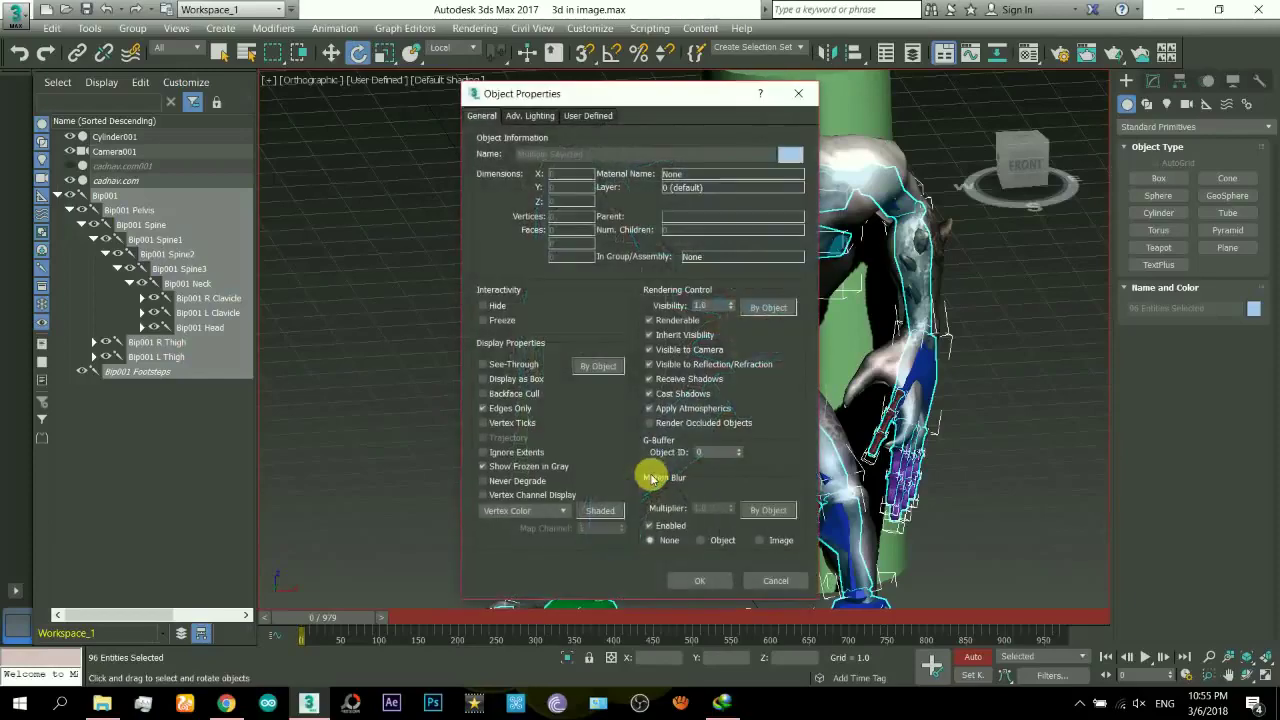
left_click(648, 321)
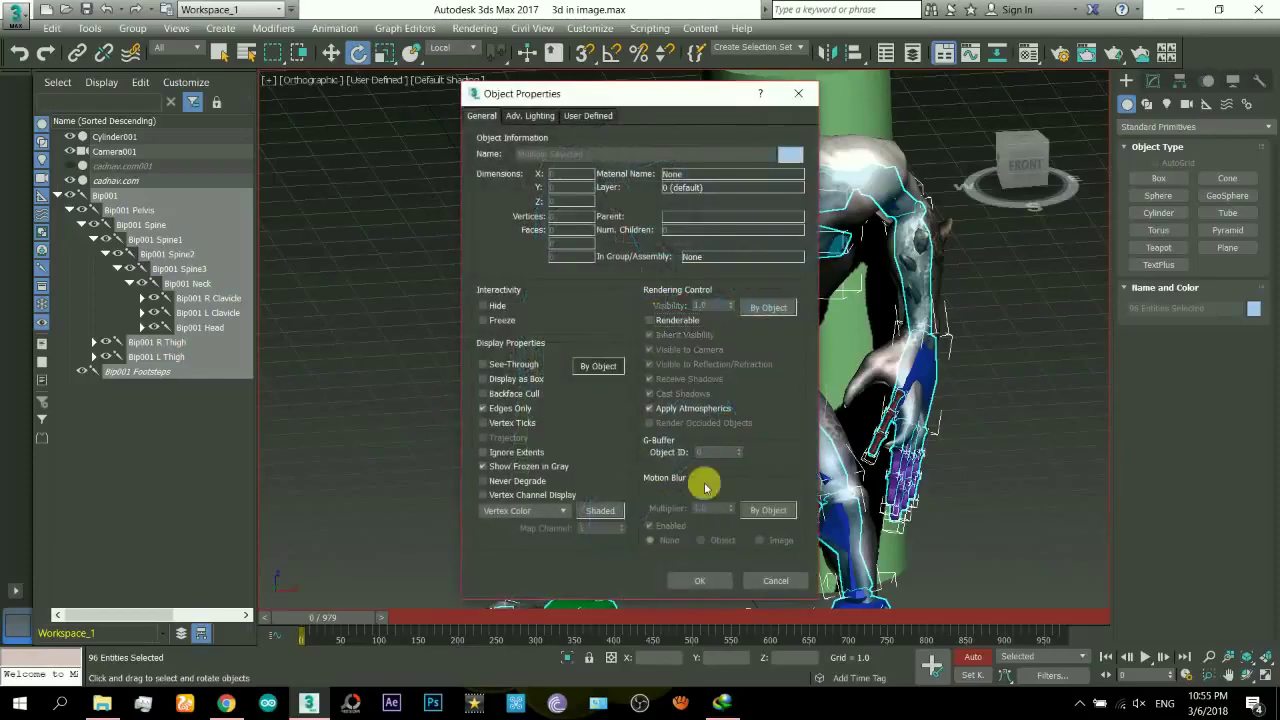
left_click(700, 580)
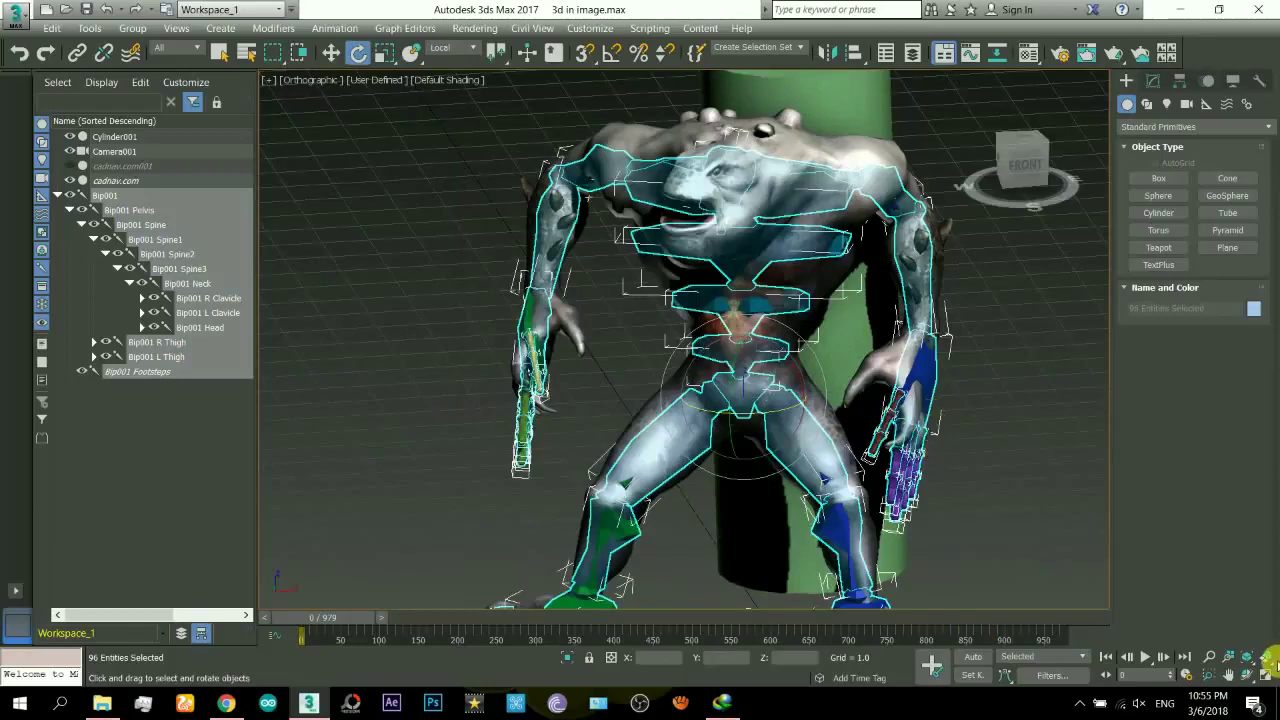
Step: Return to the four-view layout and draw a plane about 25 by 40 units in the front view, covering the beast and cylinder
left_click(1268, 661)
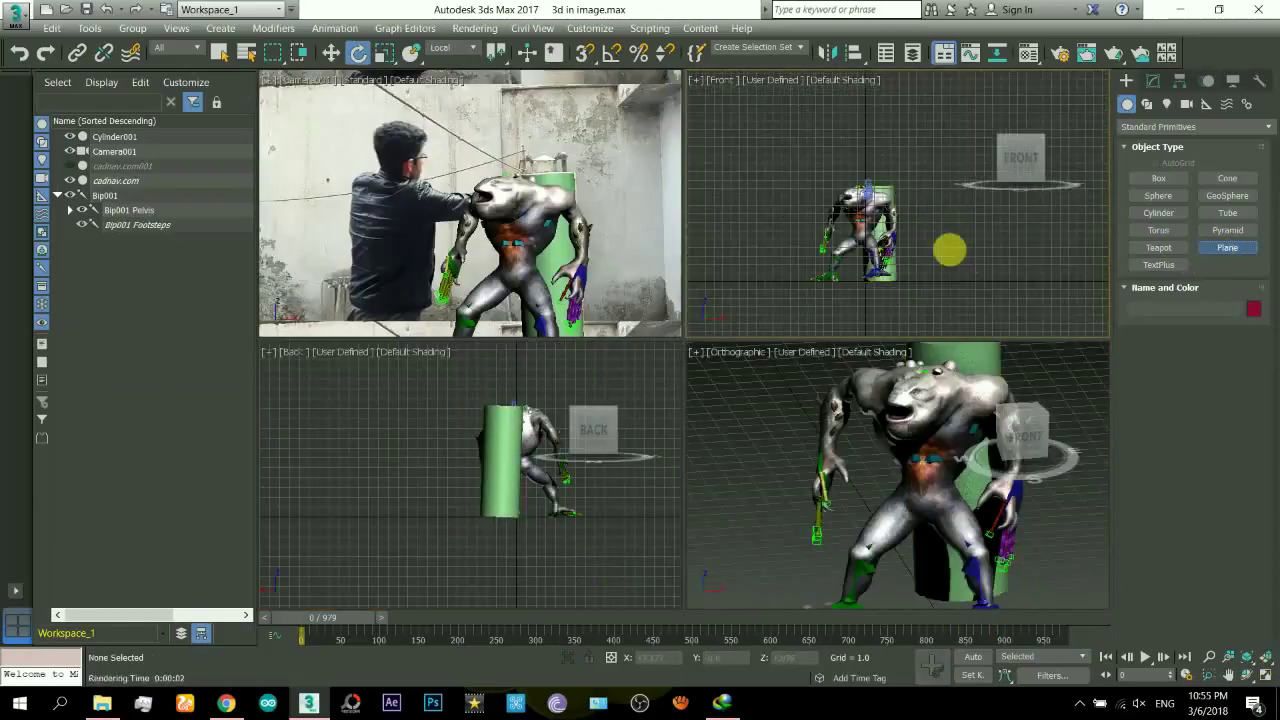
scroll(949, 250, "down", 2)
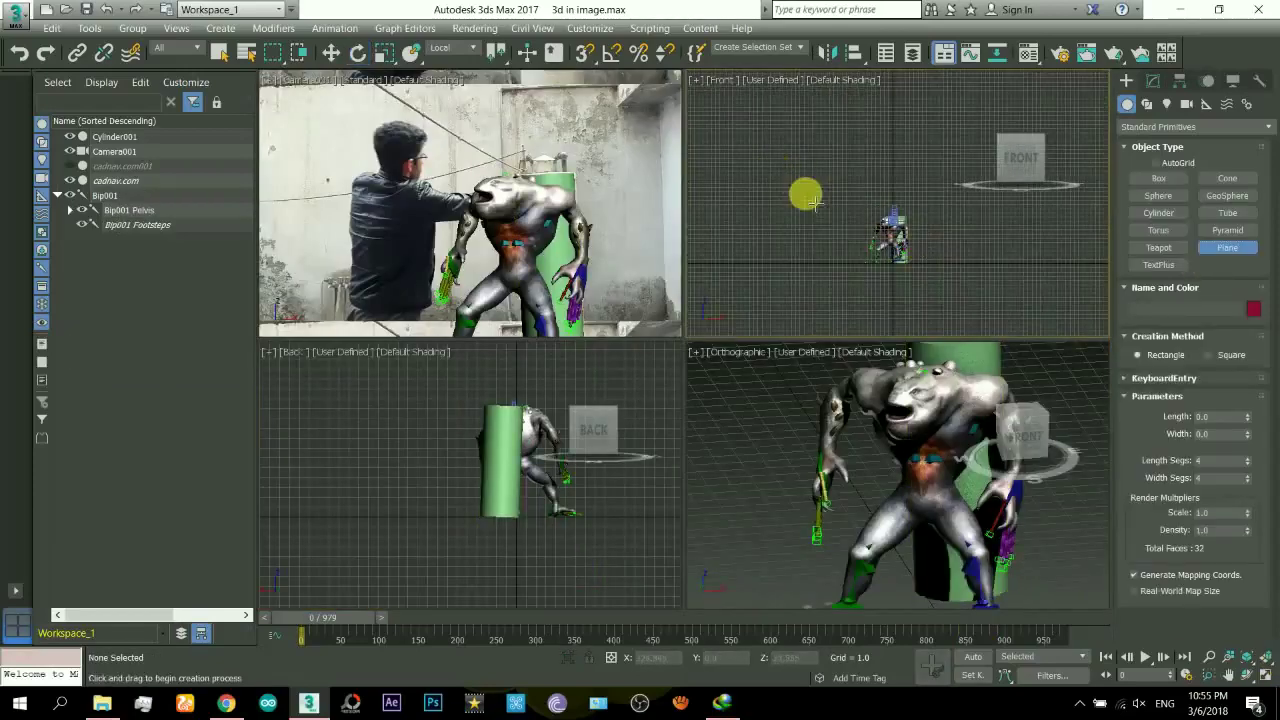
left_click_drag(768, 168, 940, 275)
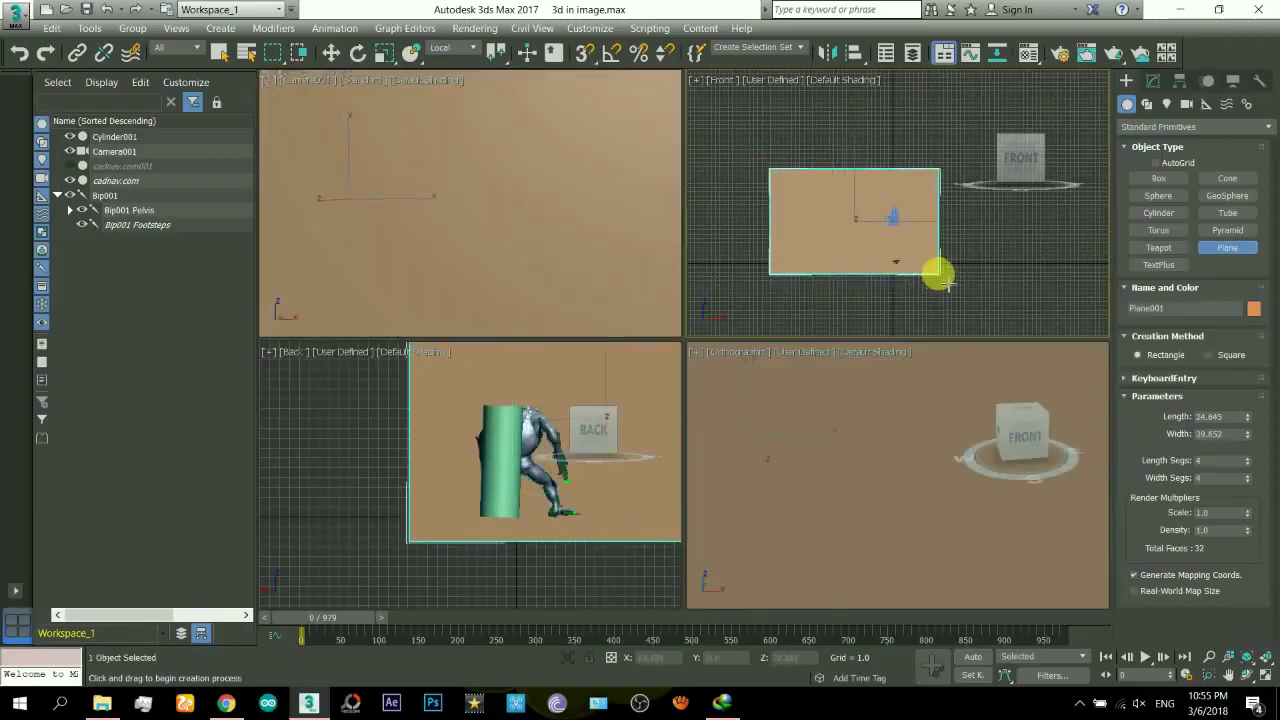
Step: Move the new plane forward in the top view so it stands between the camera and the beast
key("e")
left_click(1021, 126)
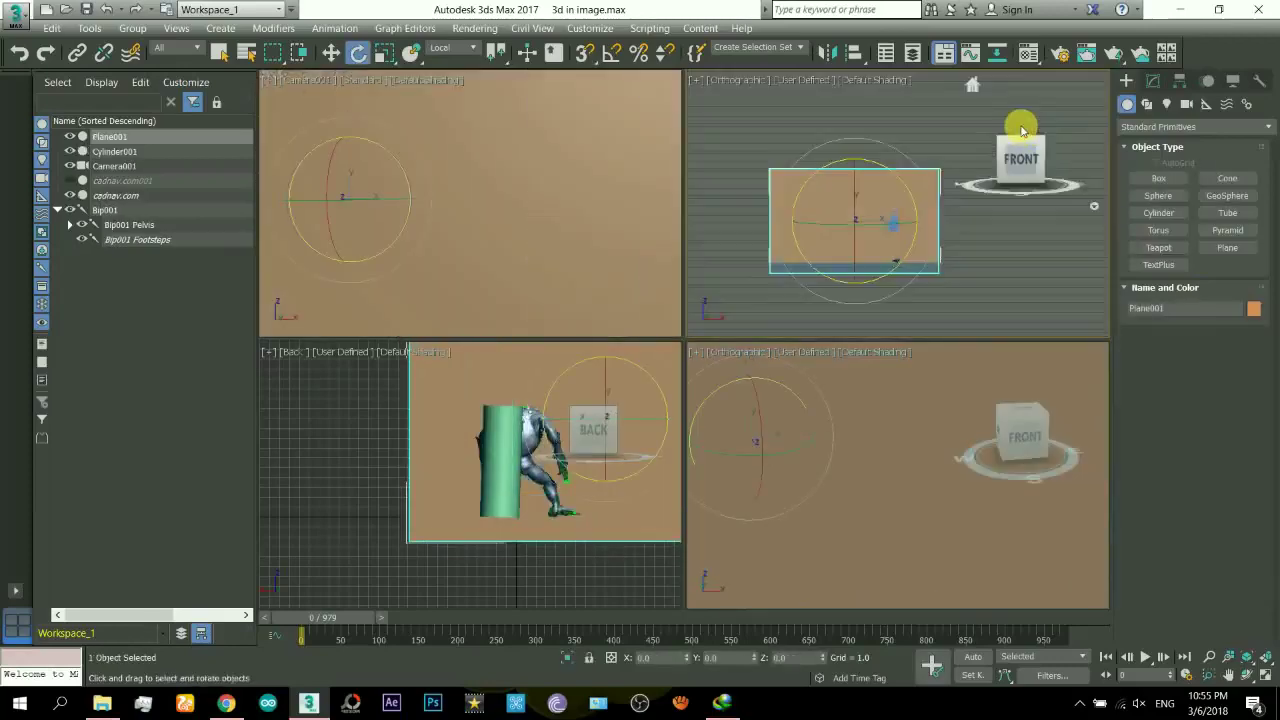
right_click(866, 188)
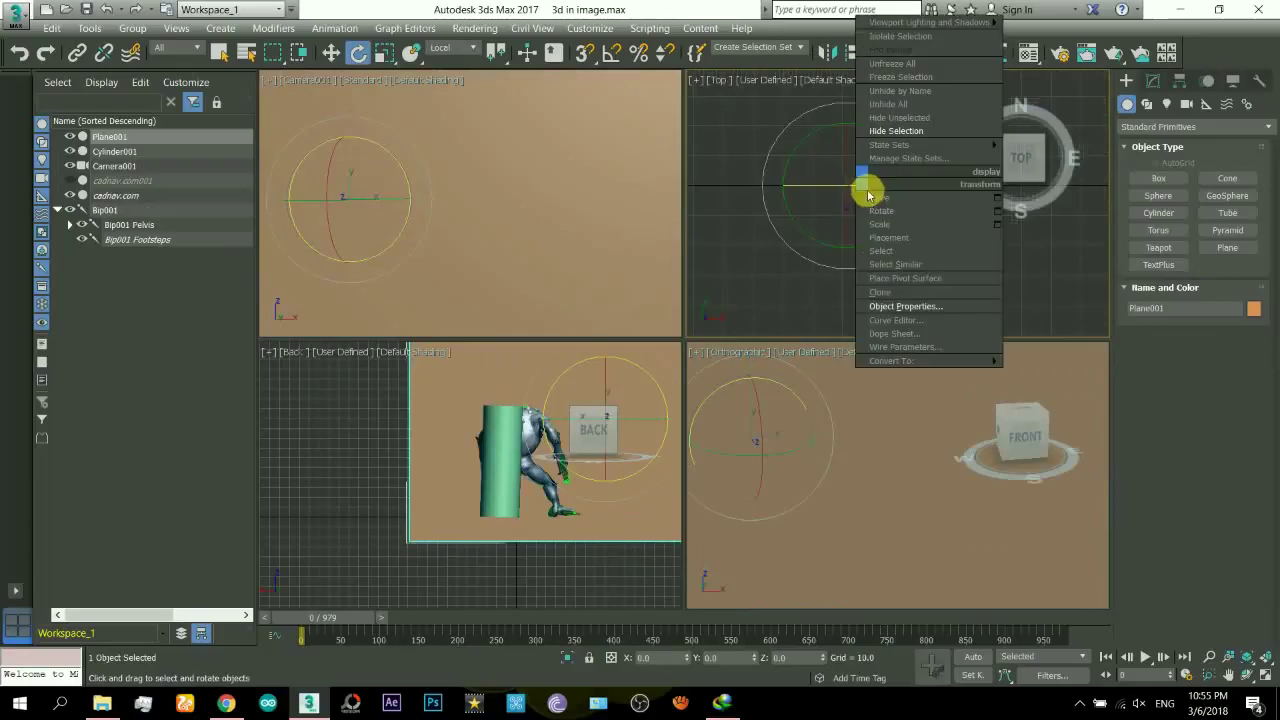
left_click(905, 198)
left_click_drag(847, 150, 877, 263)
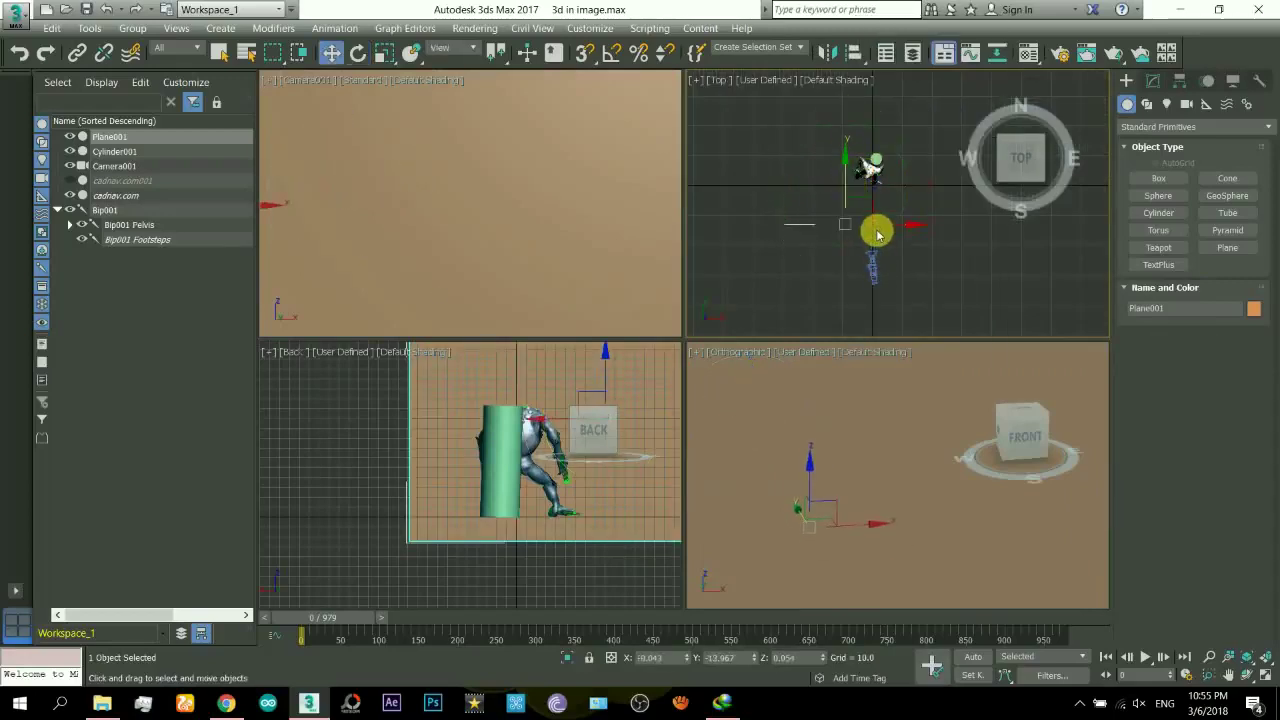
scroll(877, 235, "up", 2)
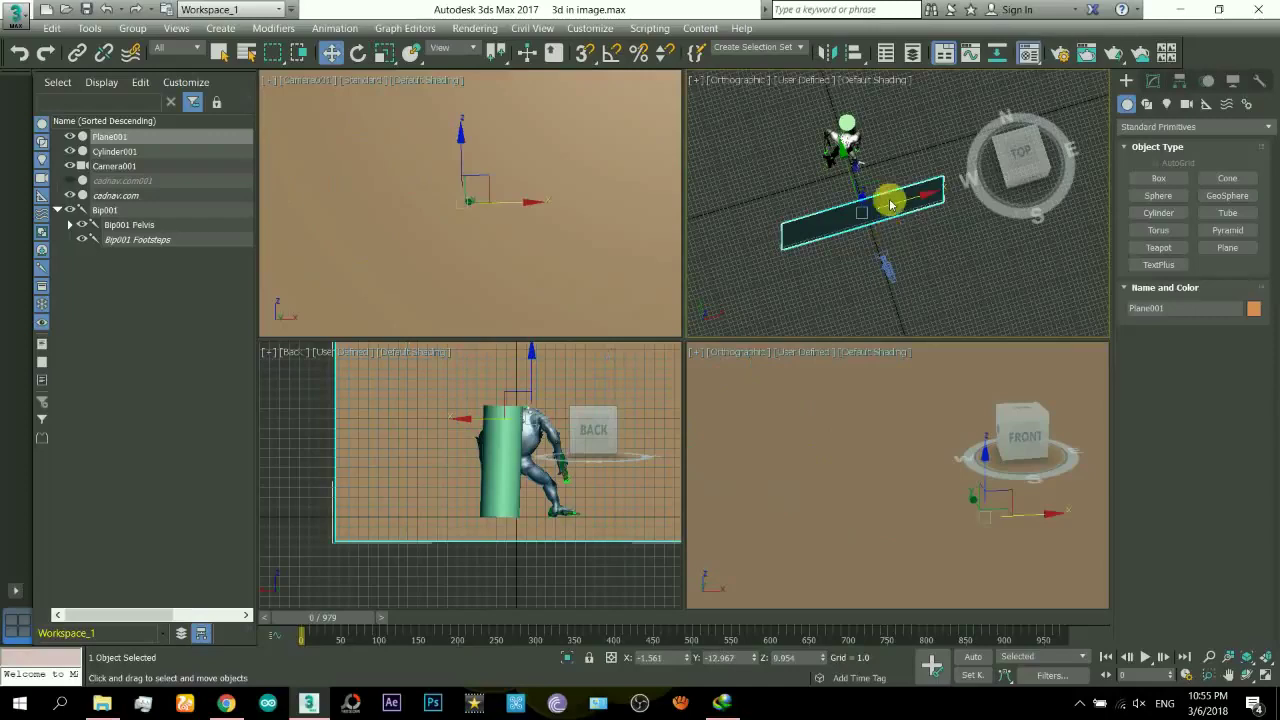
Step: Assign the third sample material to the plane and copy the second material's photo map into its Diffuse map
left_click(945, 56)
left_click_drag(907, 99, 470, 113)
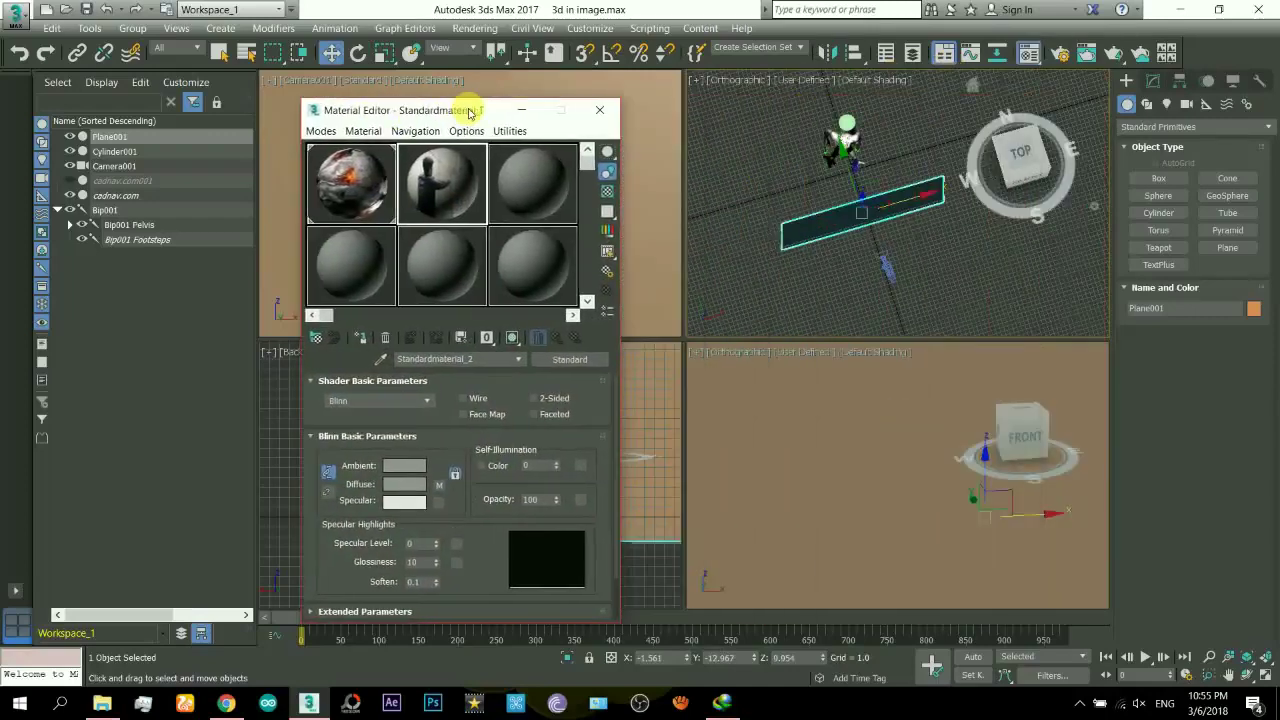
left_click(527, 211)
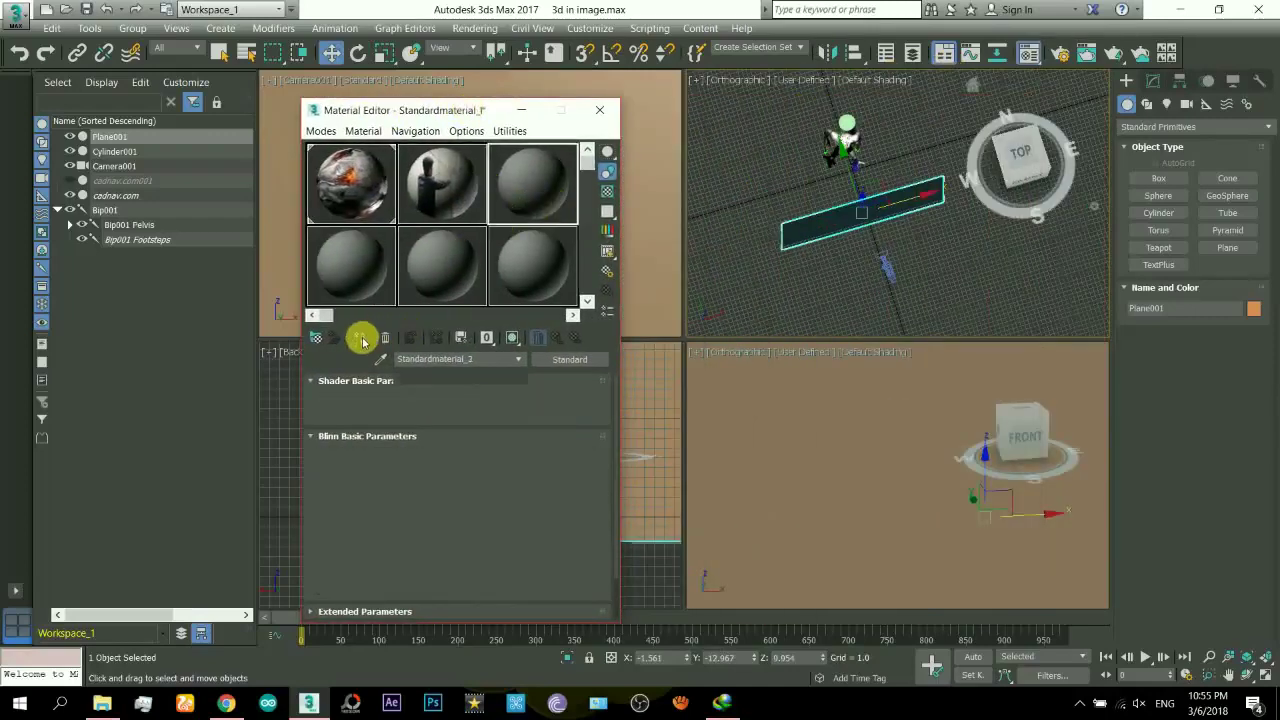
left_click(446, 208)
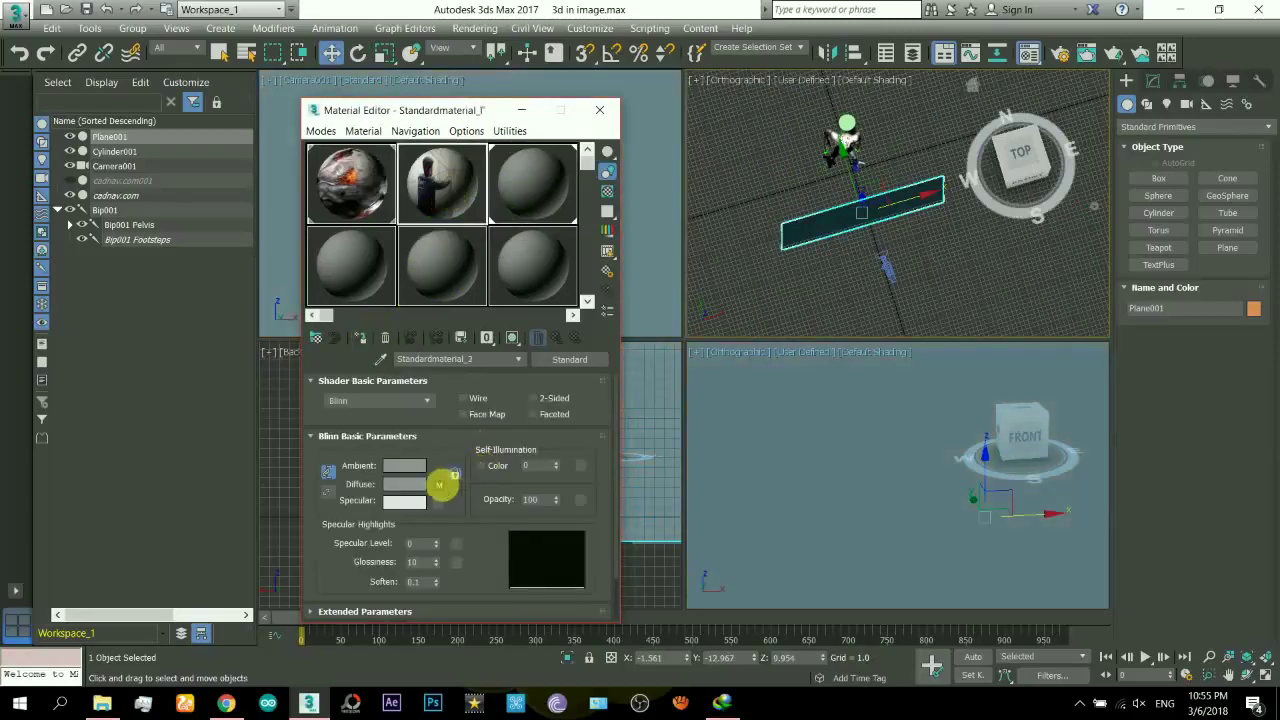
right_click(439, 484)
left_click(470, 512)
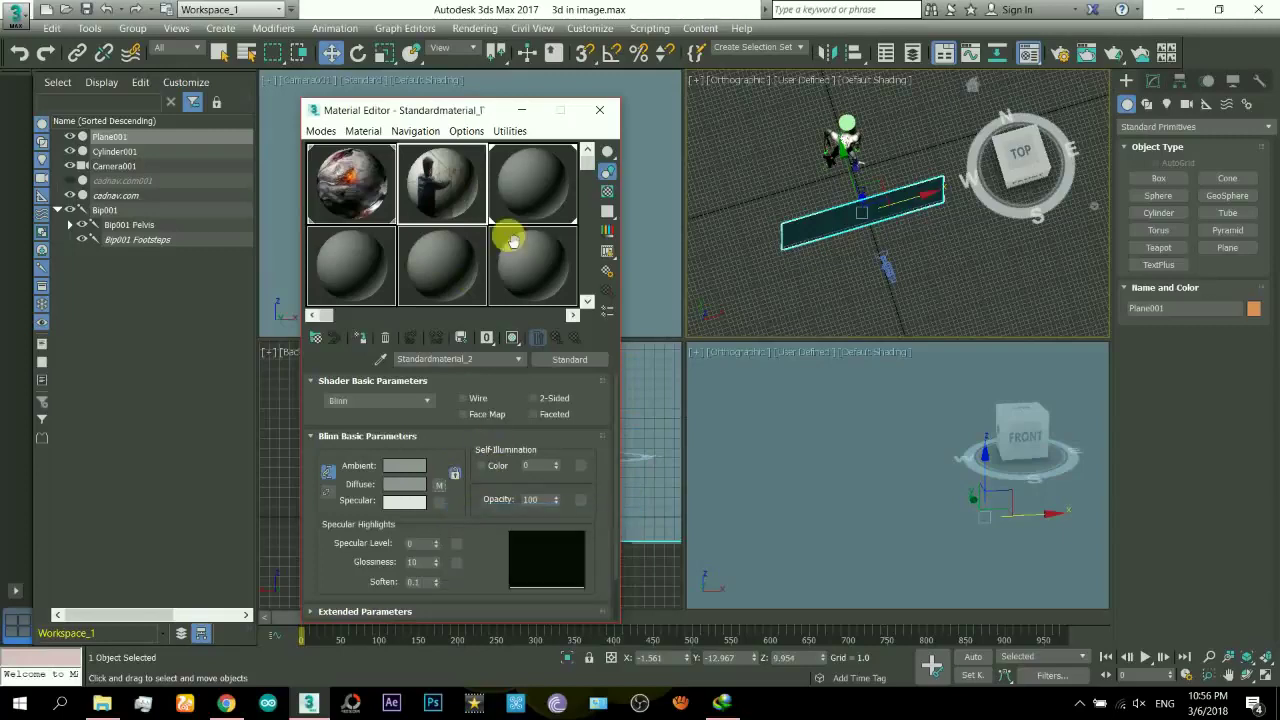
left_click(539, 200)
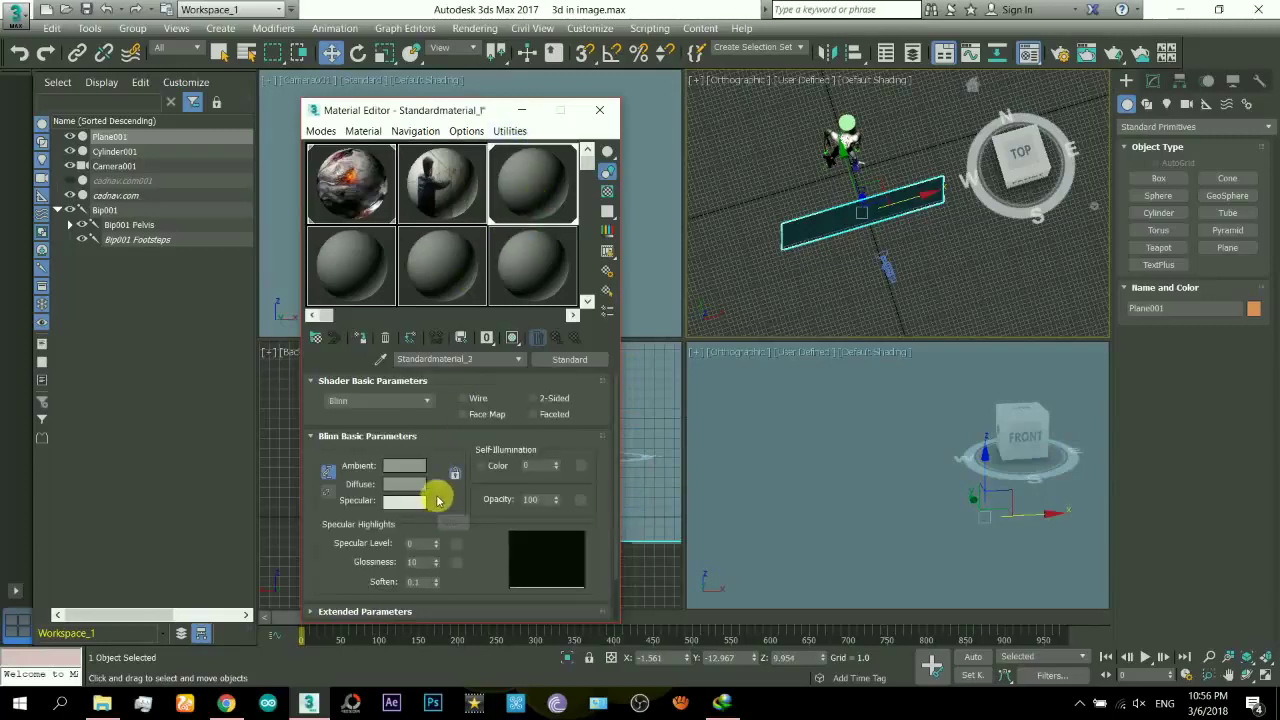
right_click(437, 485)
left_click(463, 510)
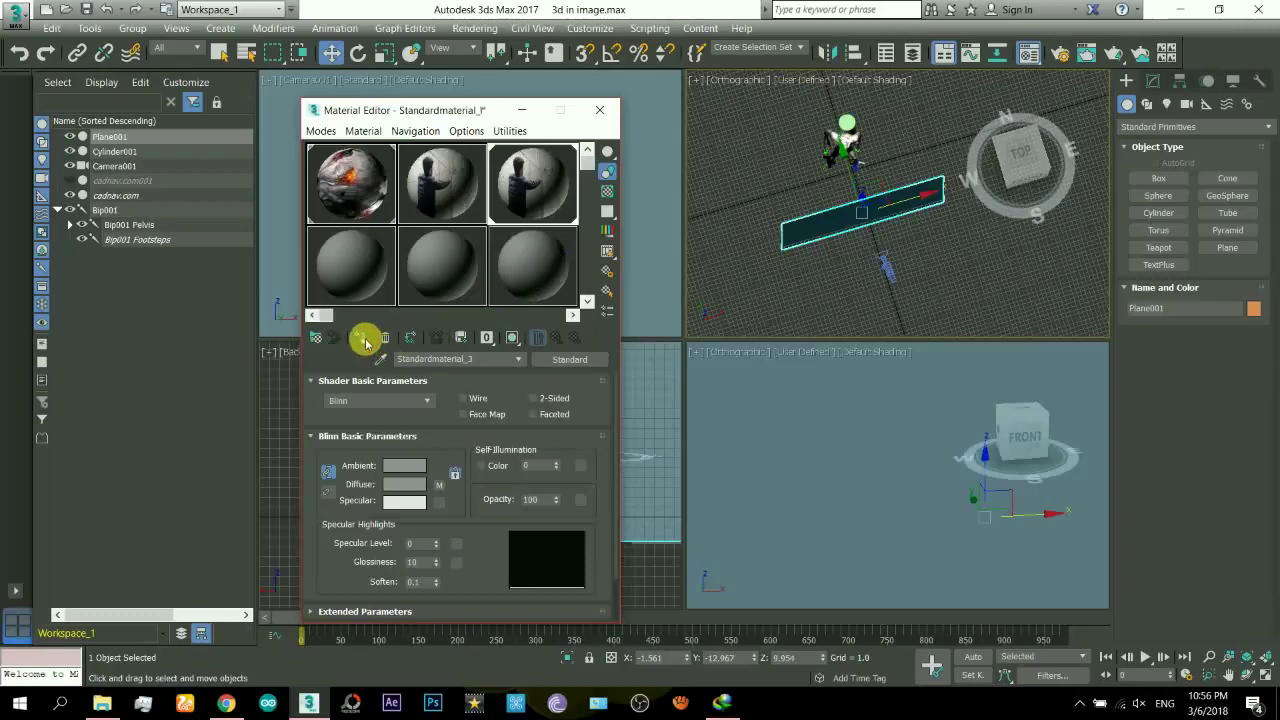
Step: Load the alpha map image as the third material's opacity bitmap and set its coordinates to Environ with Screen mapping
left_click(580, 500)
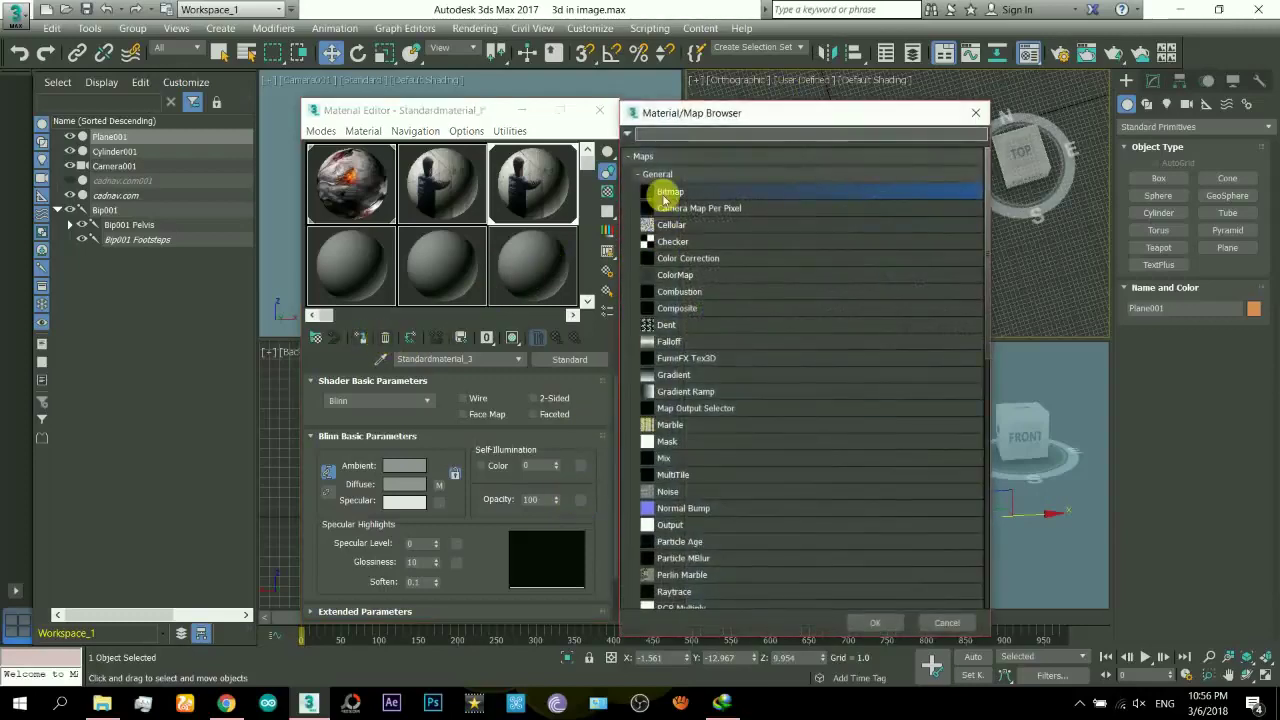
key("Escape")
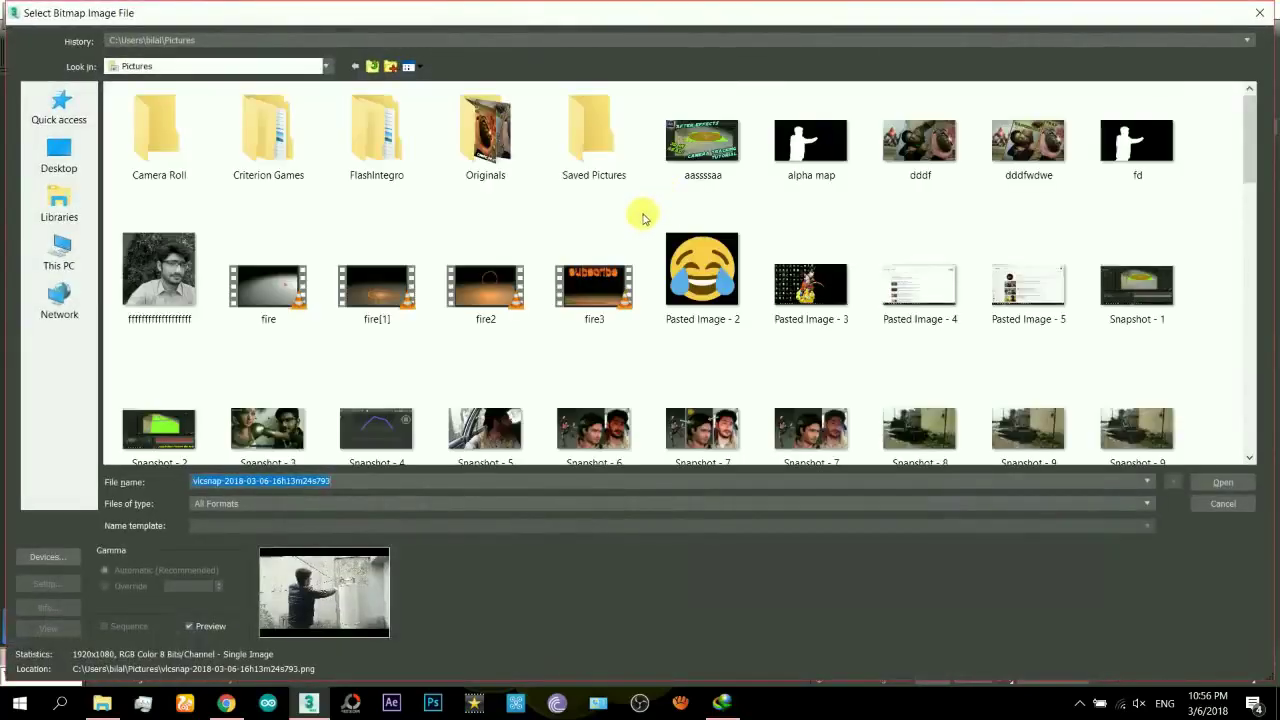
double_click(811, 145)
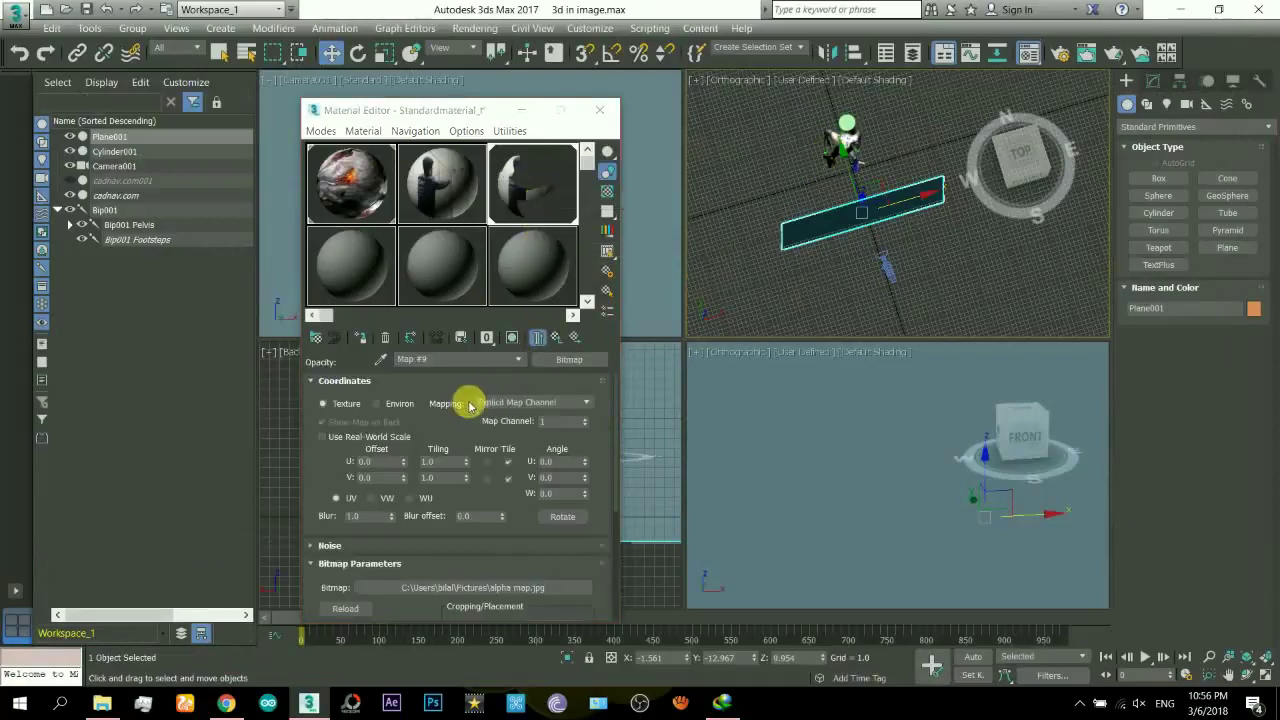
left_click(388, 405)
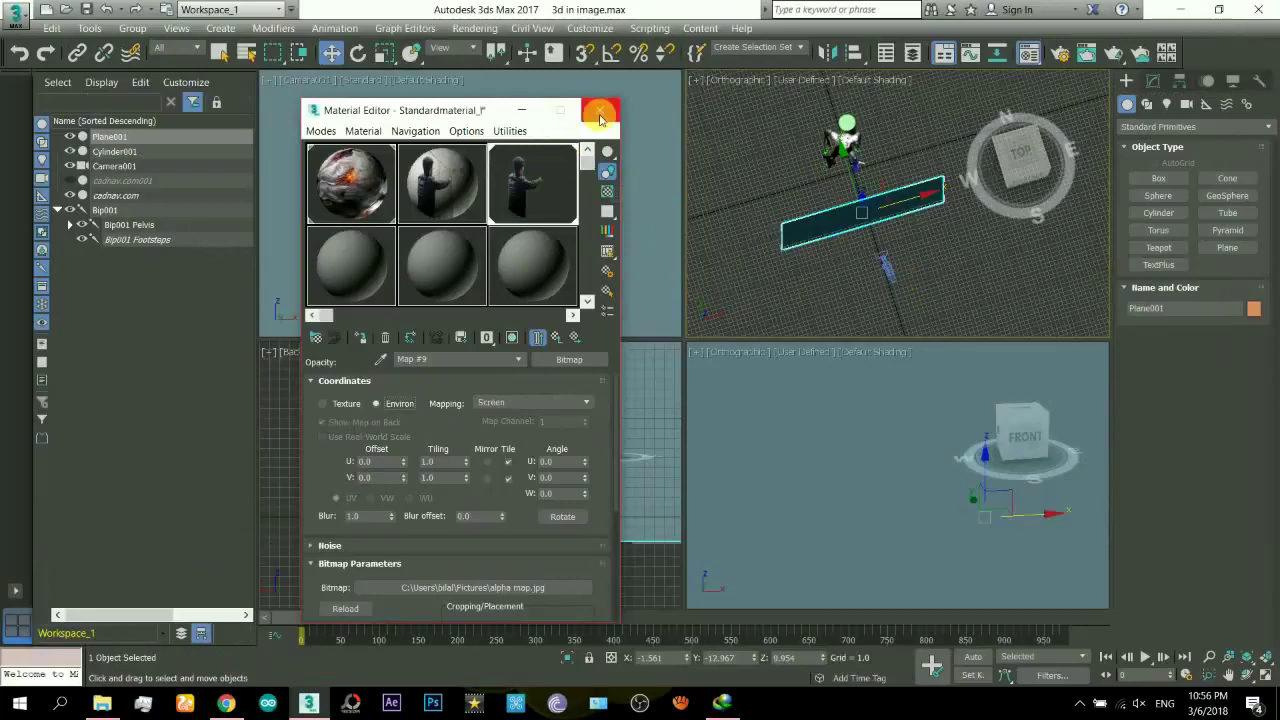
Step: Return to the parent material, show it shaded in the viewports, and close the Material Editor
left_click(561, 341)
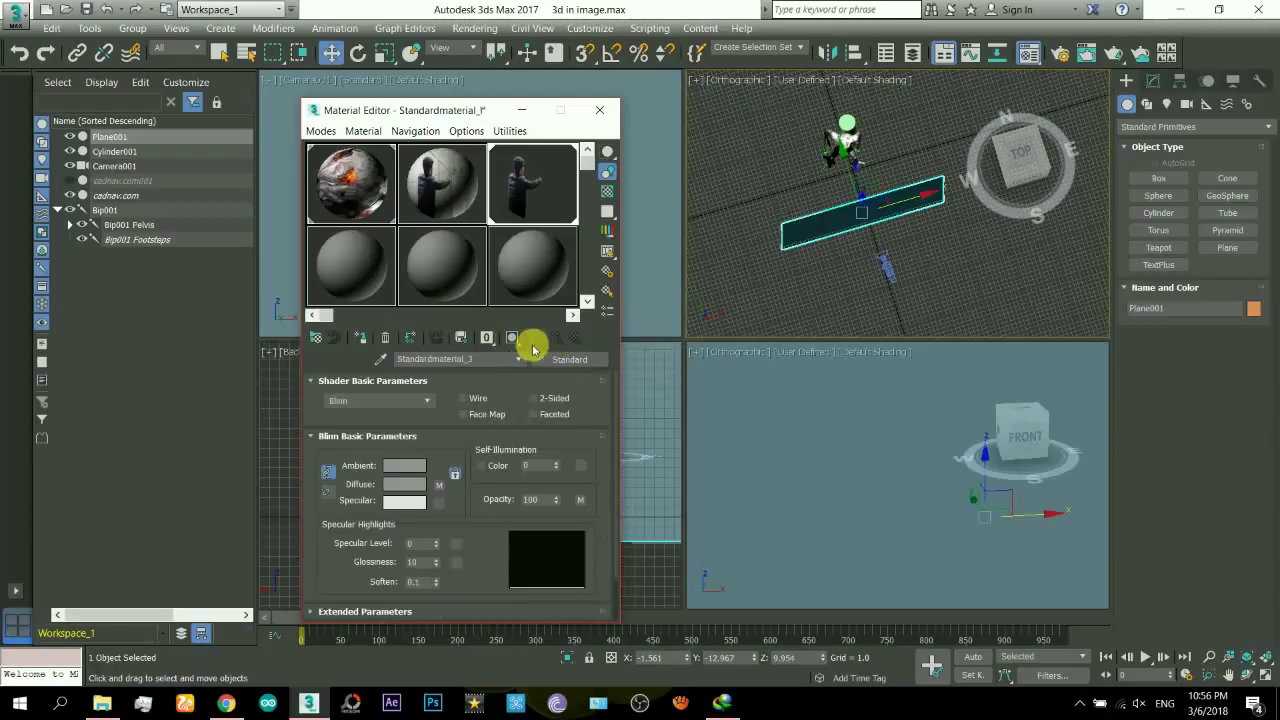
left_click(514, 340)
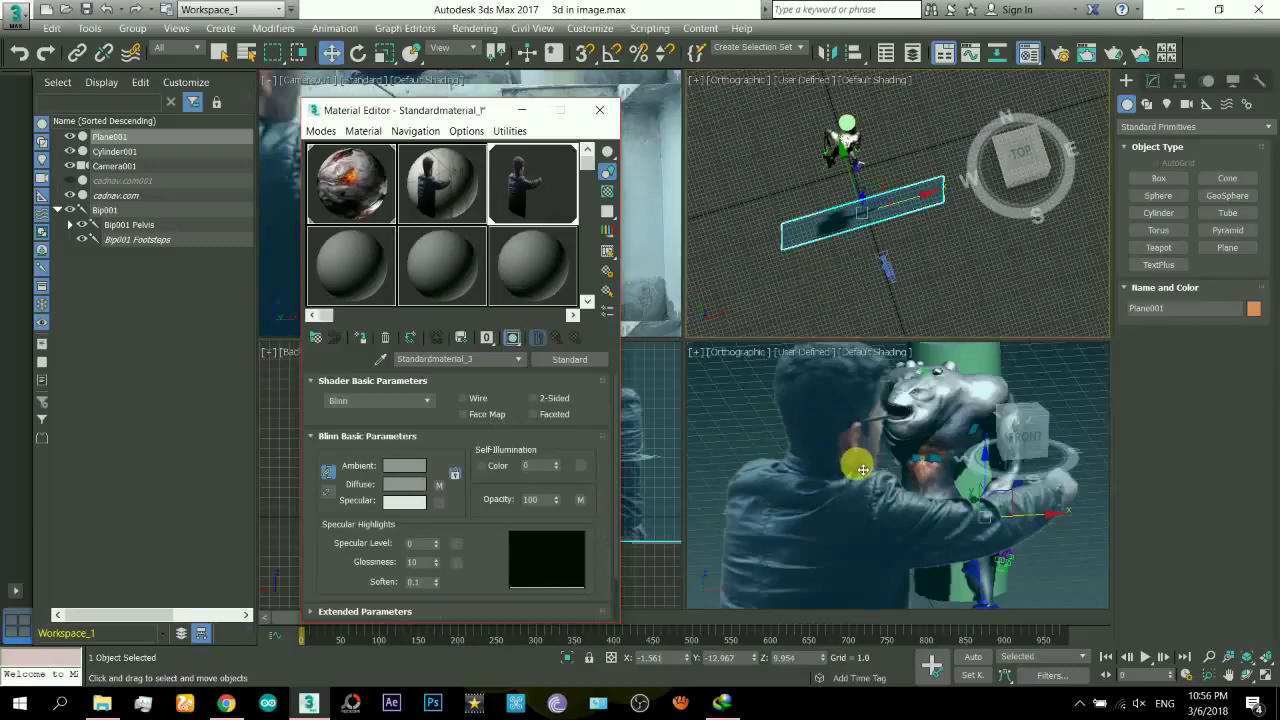
left_click(600, 110)
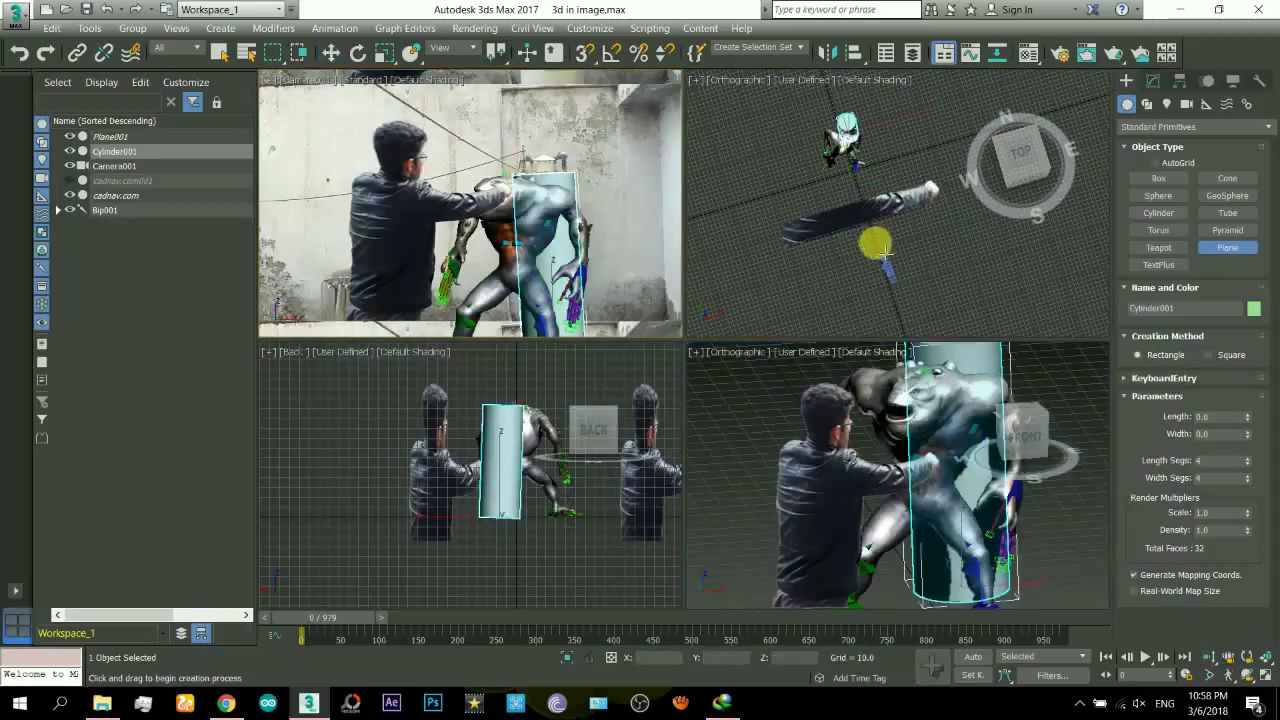
Step: Draw a second large plane on the ground around the beast and rotate it upright with angle snap on
scroll(903, 277, "down", 5)
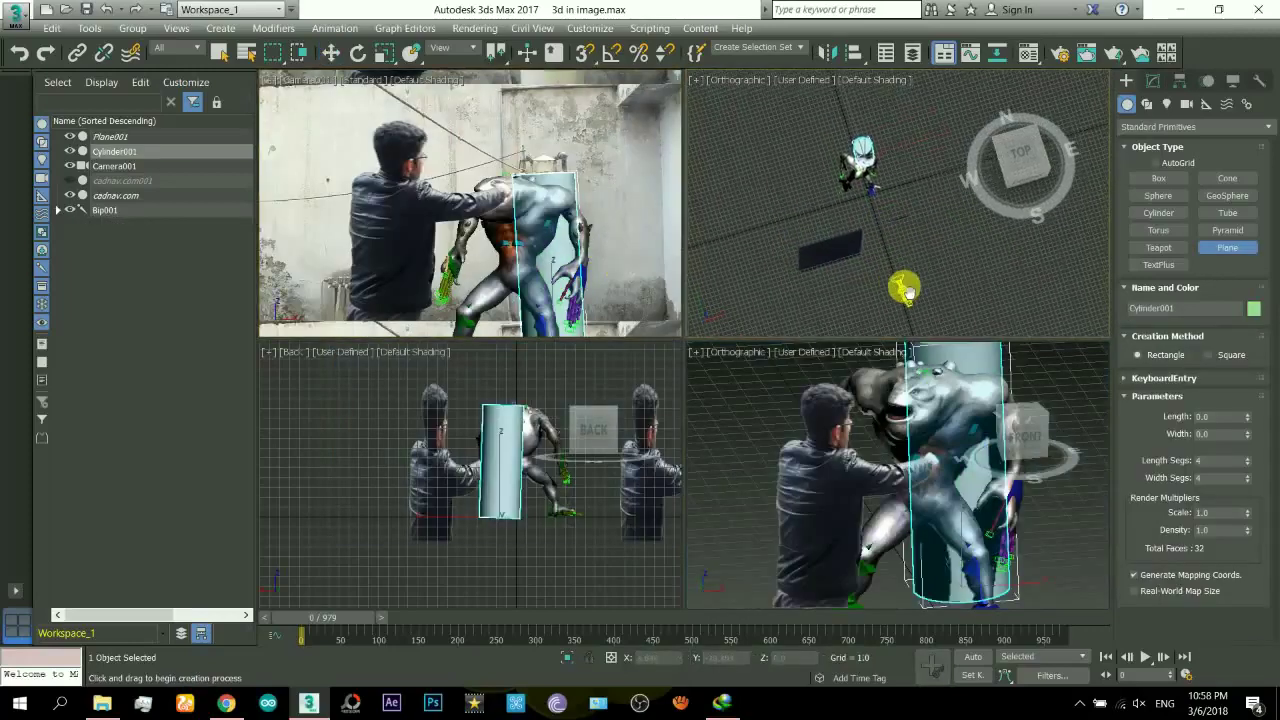
mouse_move(791, 206)
left_mouse_down()
mouse_move(1025, 318)
mouse_move(1043, 258)
mouse_move(1060, 248)
mouse_move(929, 223)
left_mouse_up()
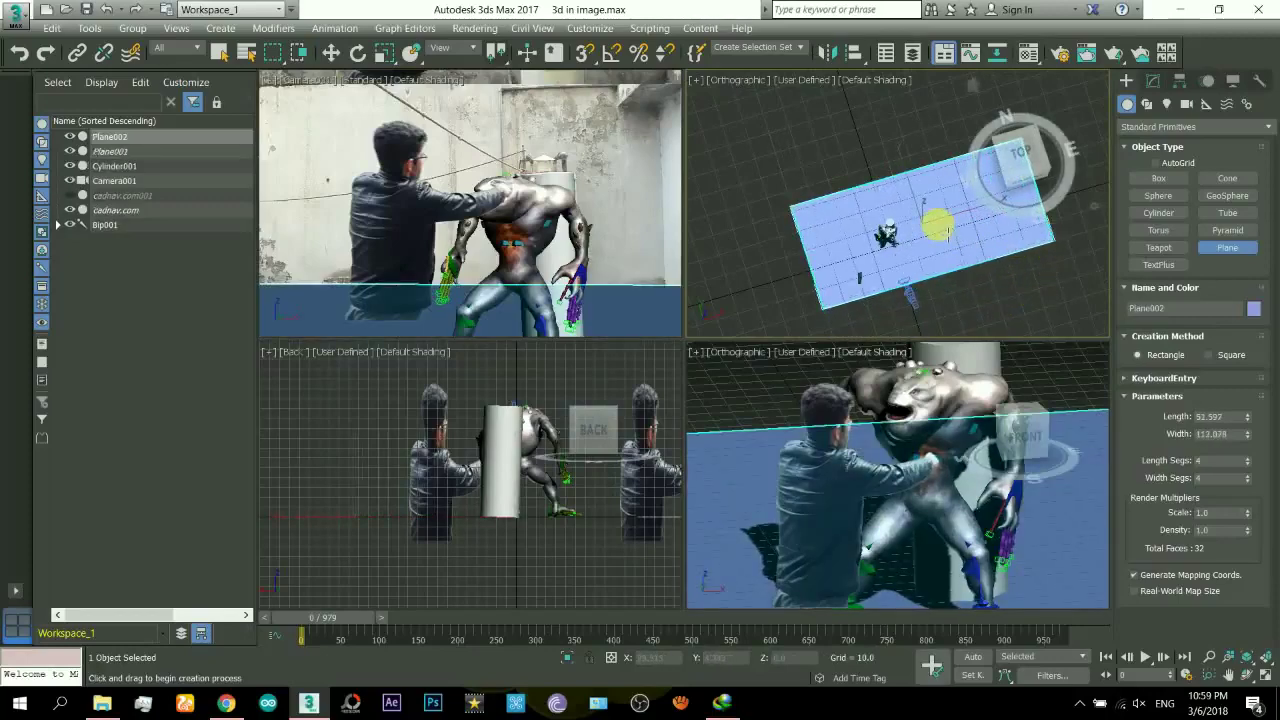
key("w")
left_click(358, 53)
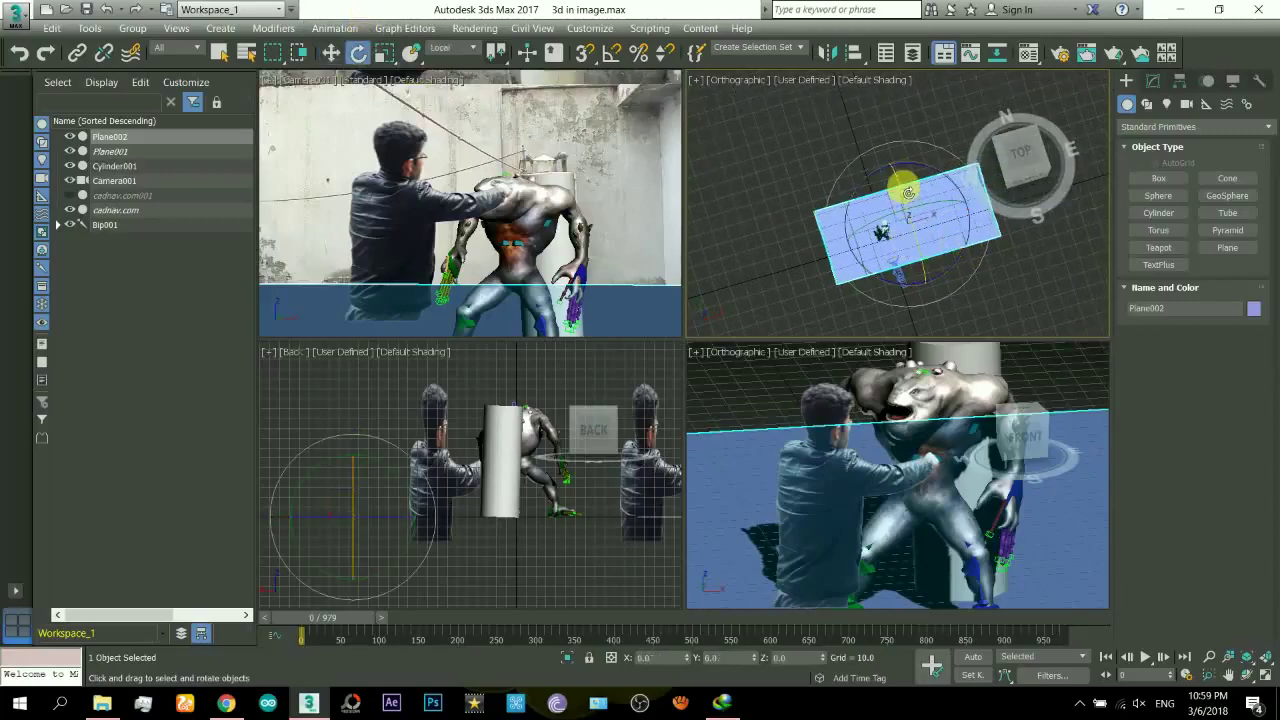
left_click(612, 53)
left_click_drag(910, 186, 931, 236)
Step: Move the upright plane in the top view so it sits behind the beast and the cylinder
right_click(904, 243)
left_click(920, 255)
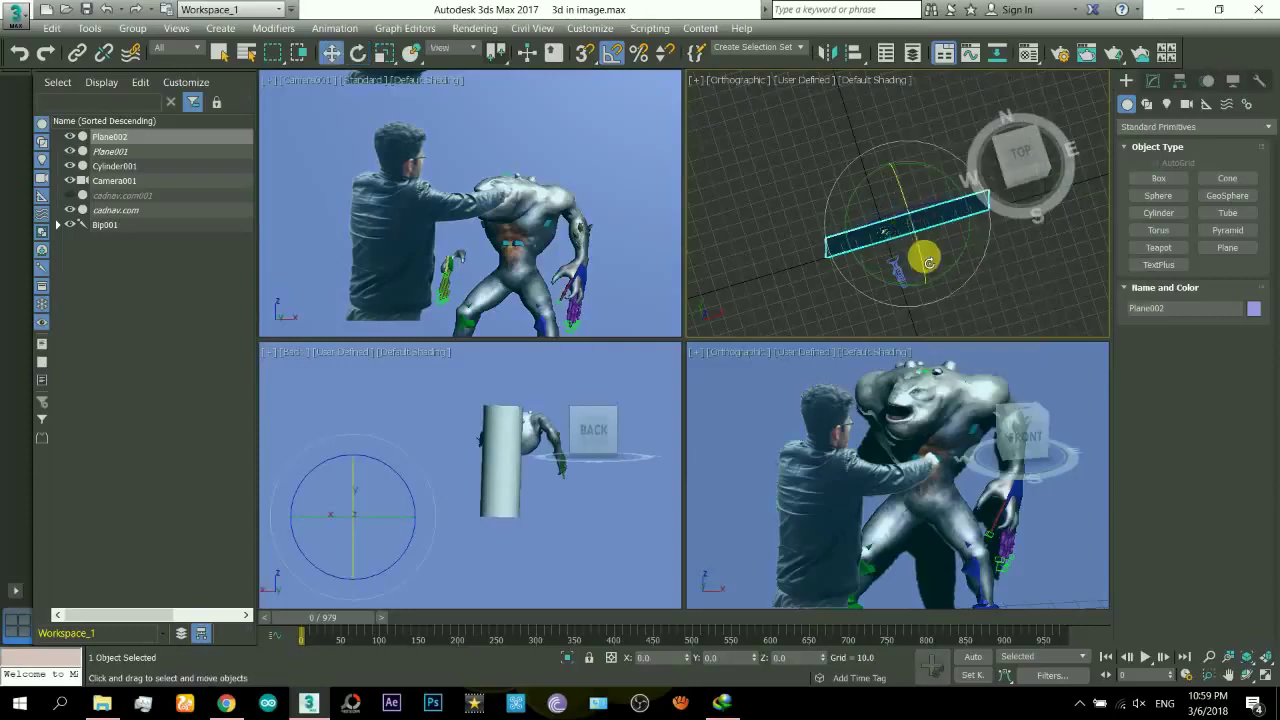
left_click(1012, 150)
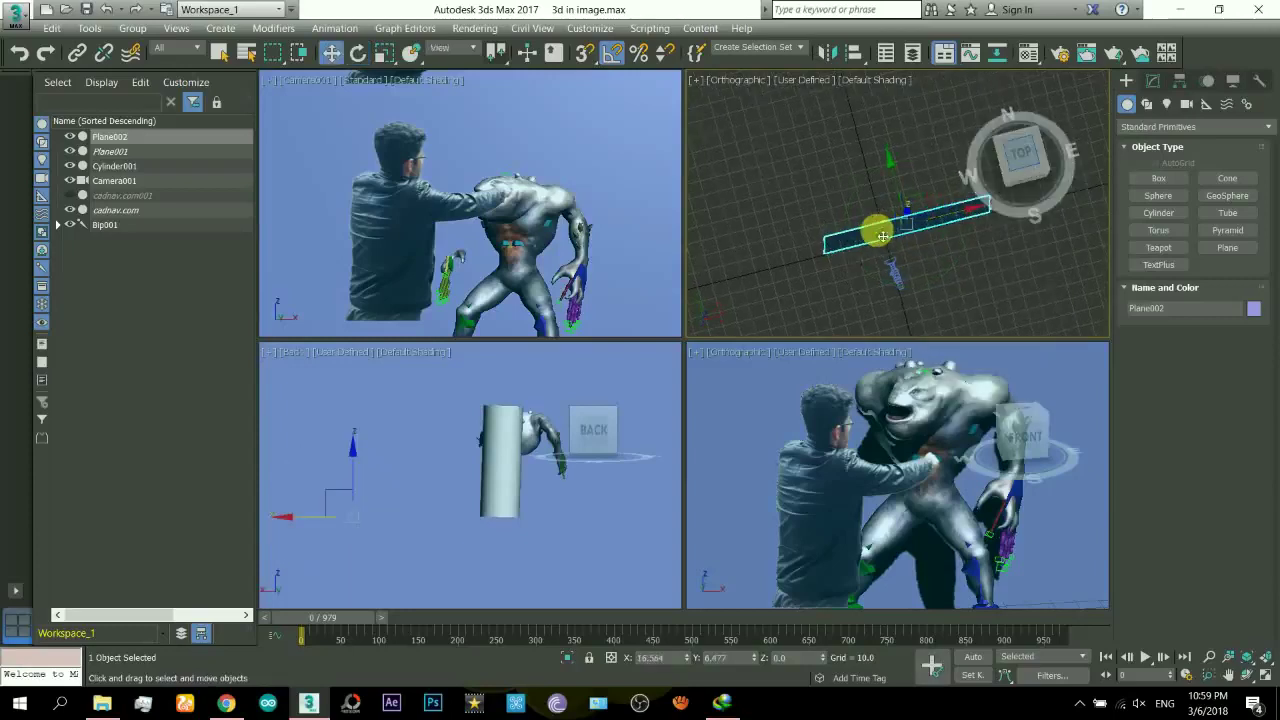
scroll(910, 228, "up", 3)
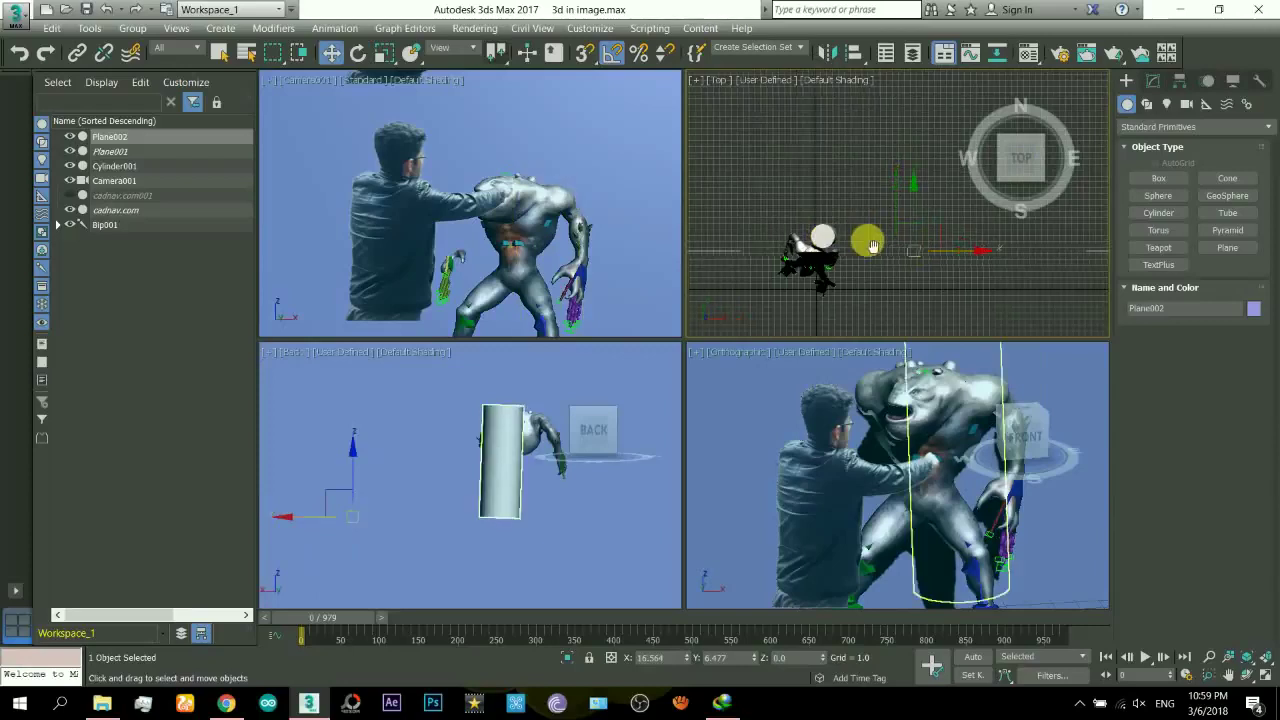
scroll(889, 265, "up", 2)
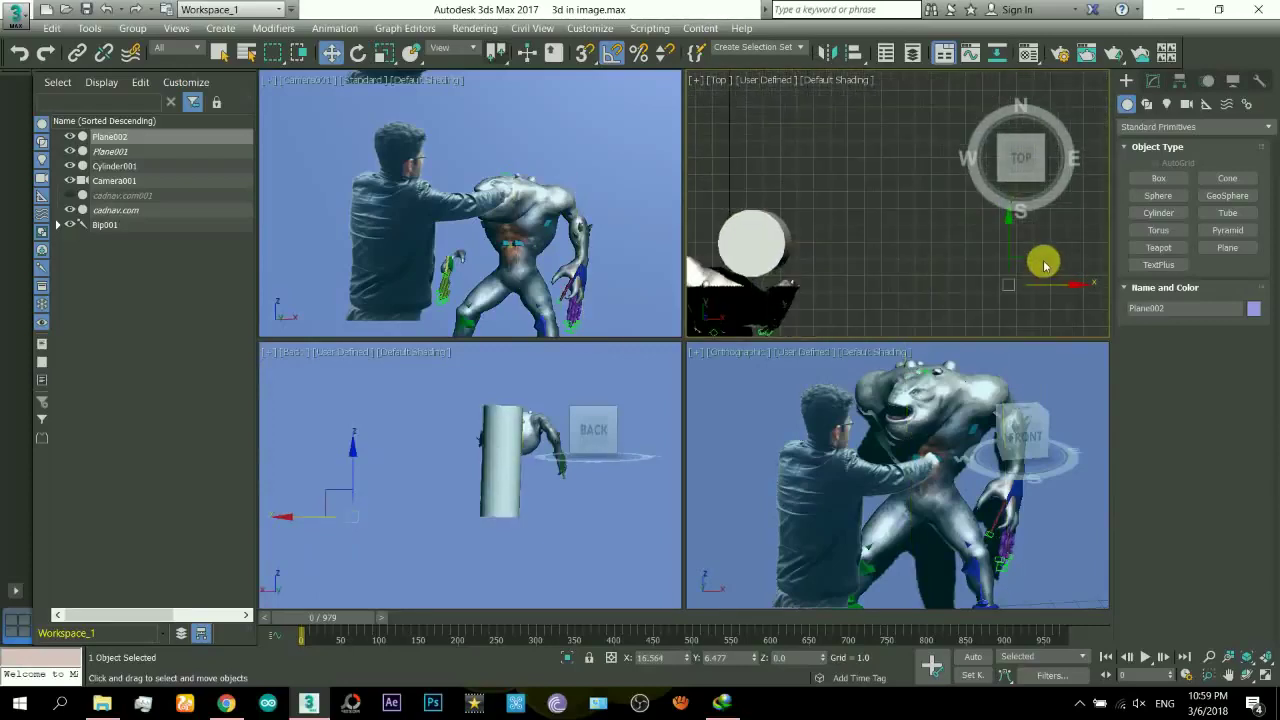
left_click_drag(1043, 266, 837, 191)
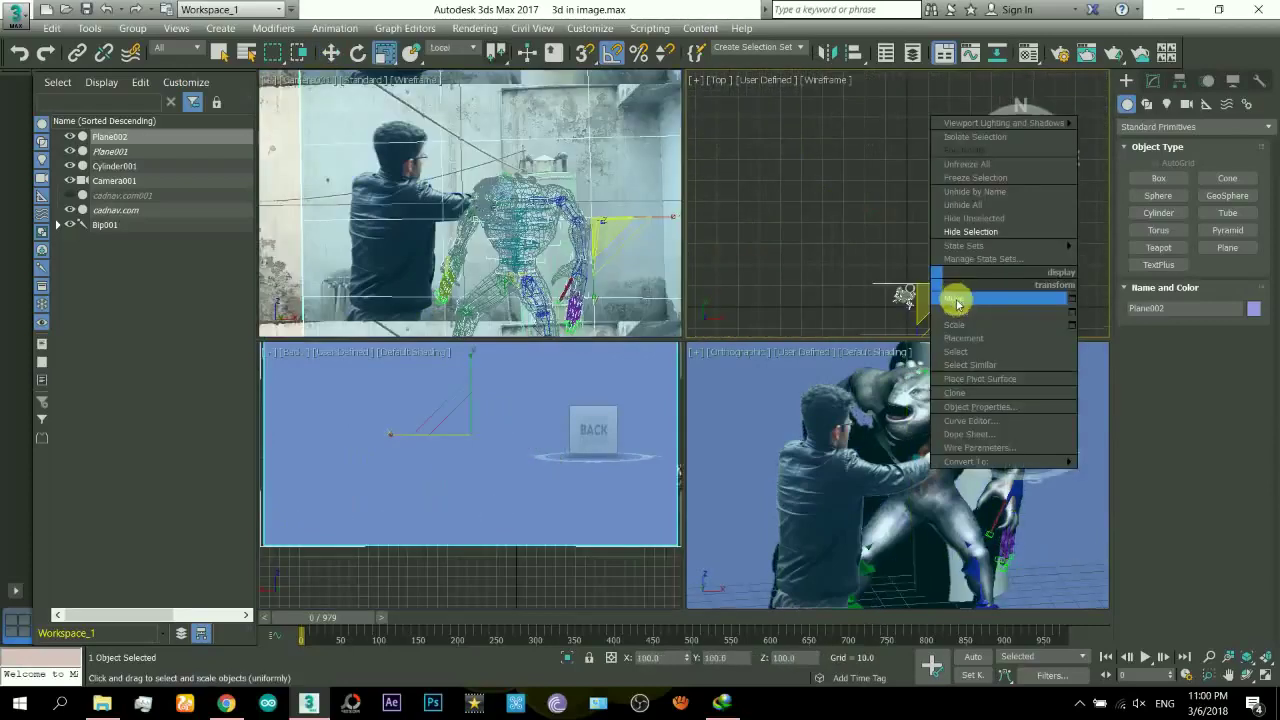
Step: Shift the upright plane along X in the top view behind the beast, and make a copy rotated perpendicular to it
left_click(960, 300)
left_click_drag(972, 291, 931, 294)
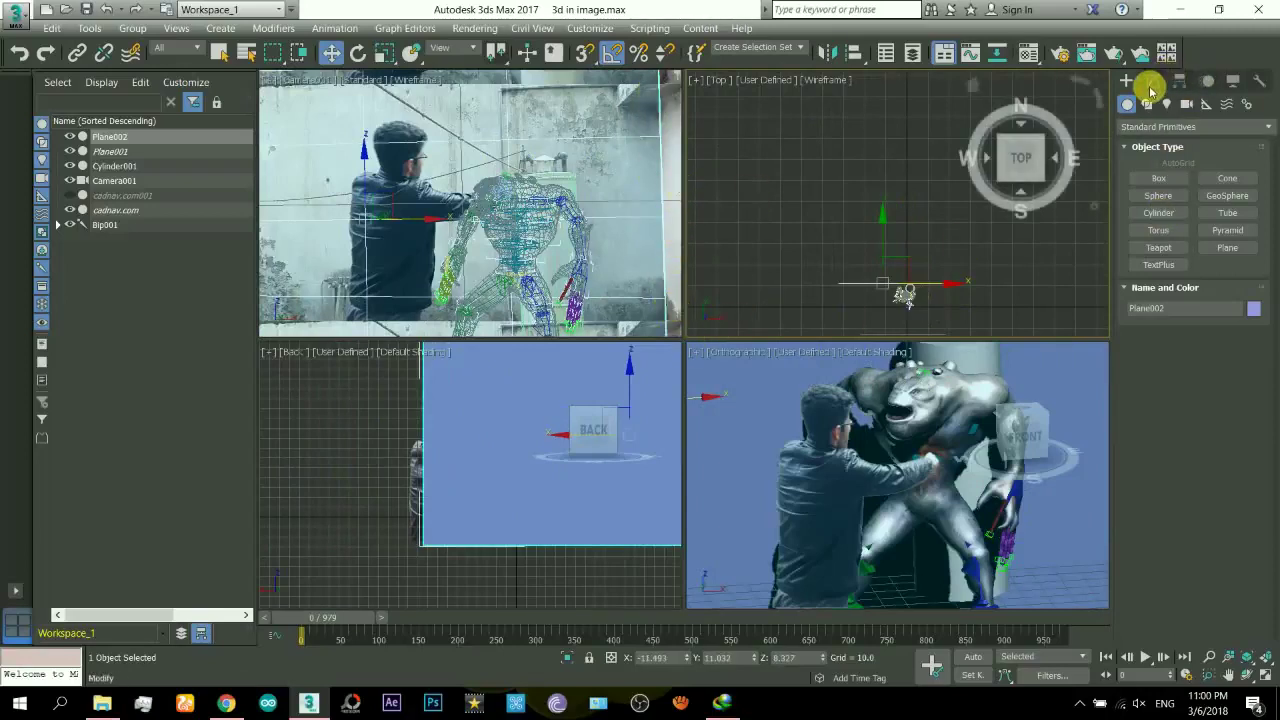
left_click(357, 53)
scroll(914, 223, "up", 3)
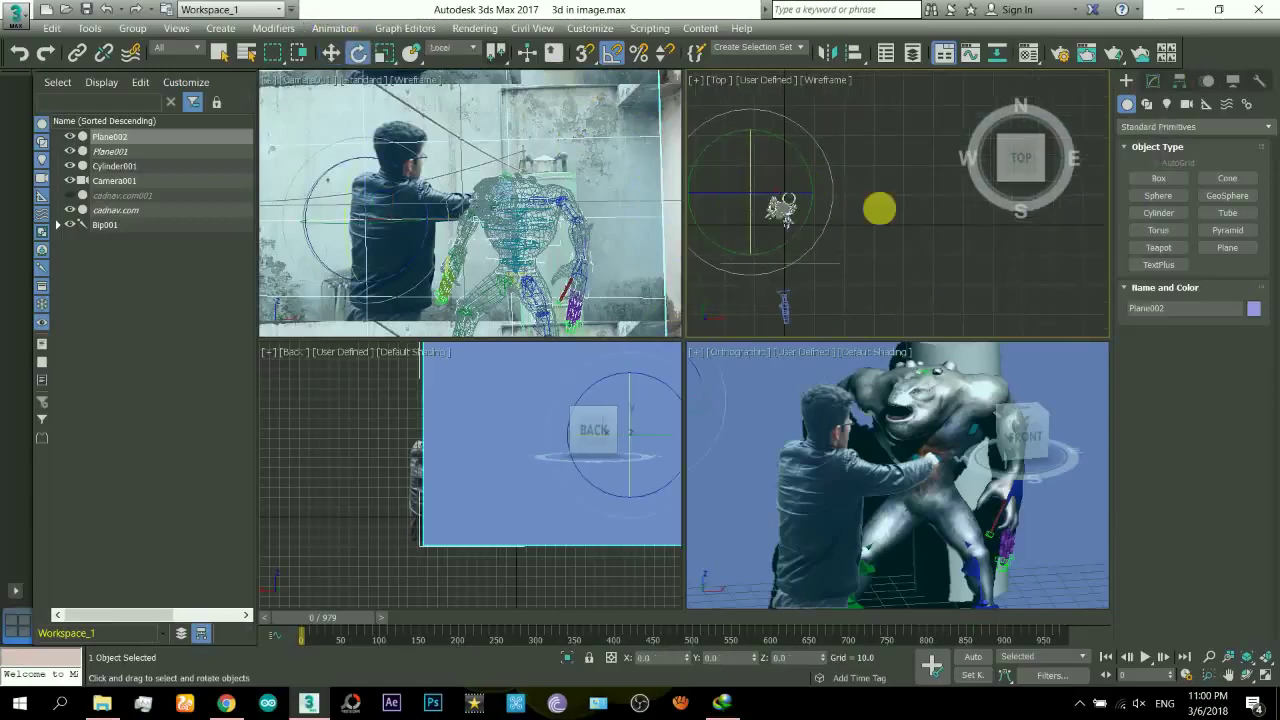
scroll(900, 214, "down", 2)
mouse_move(931, 227)
left_mouse_down()
mouse_move(902, 211)
mouse_move(925, 262)
mouse_move(914, 280)
left_mouse_up()
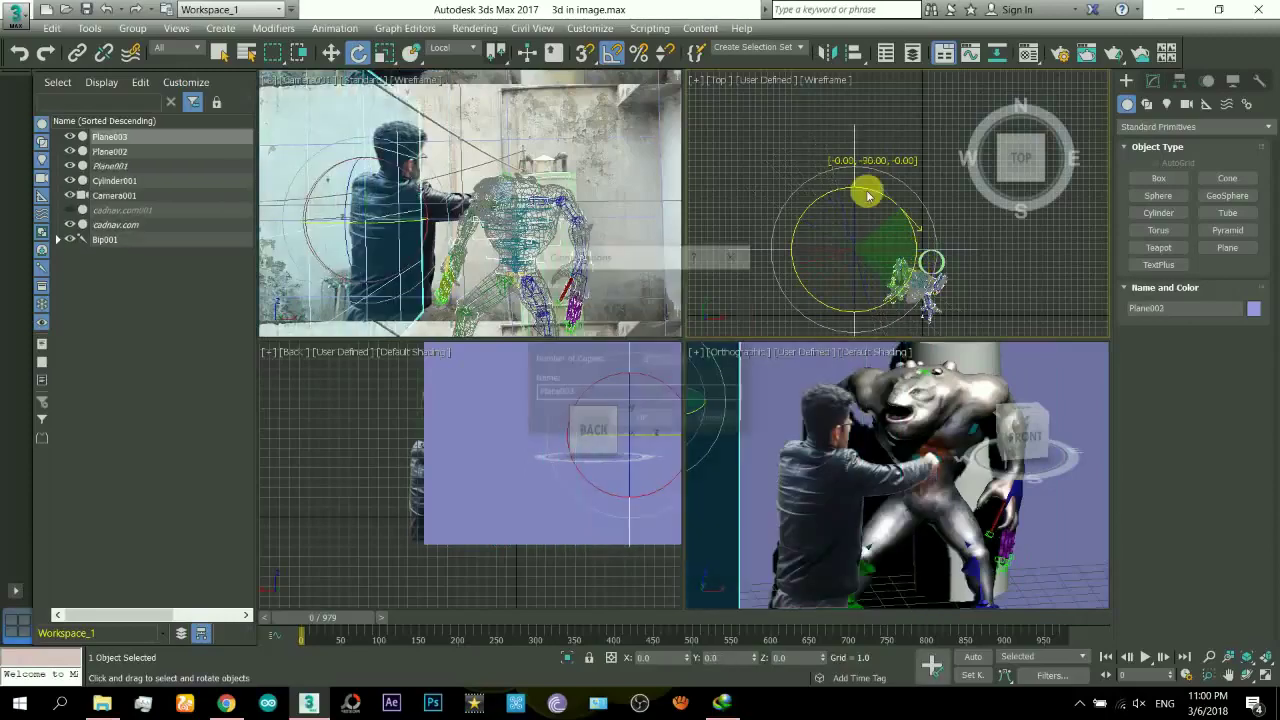
left_click(642, 420)
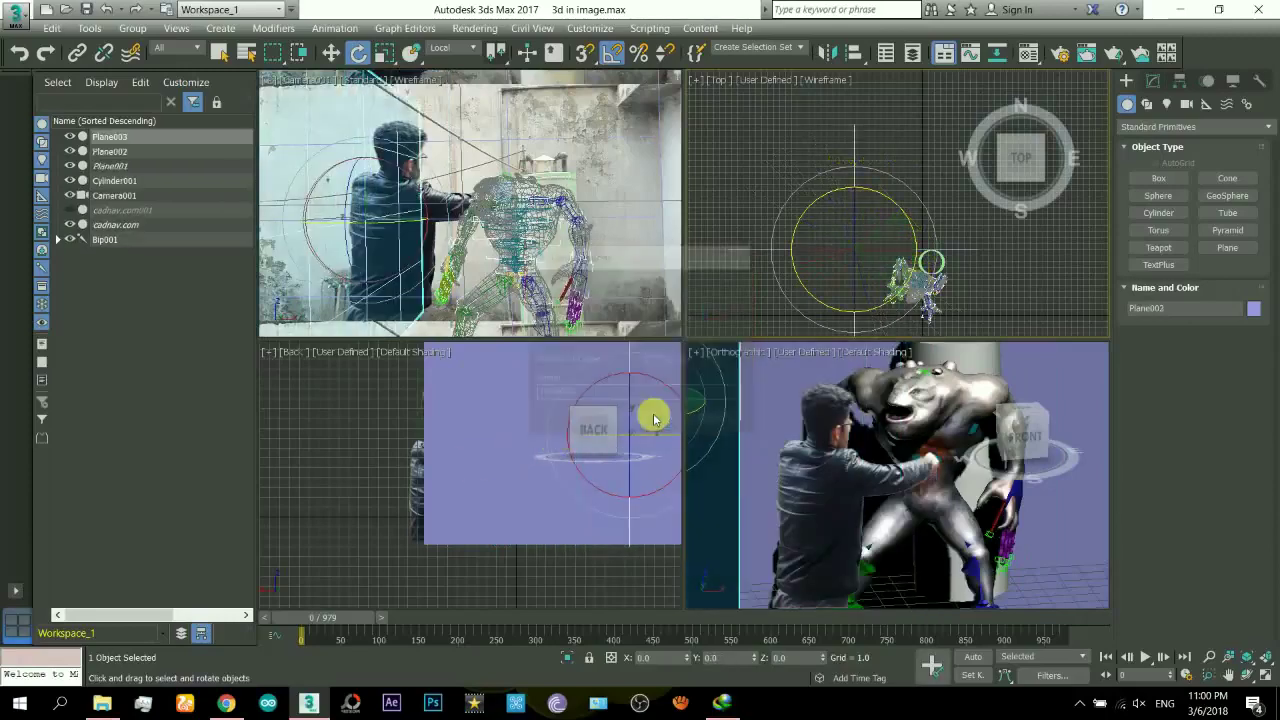
Step: Move the perpendicular plane copy along X in the top view to the east side of the beast
right_click(829, 257)
left_click(856, 273)
middle_click_drag(851, 260, 808, 237)
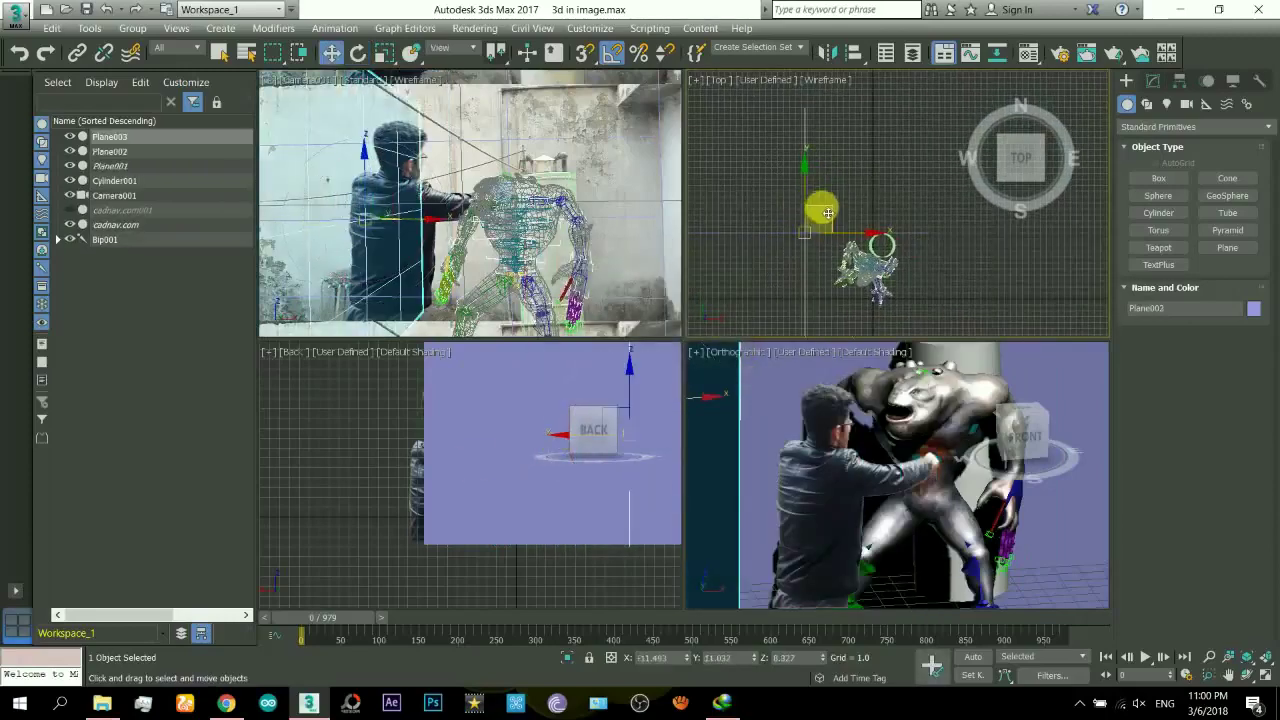
mouse_move(882, 230)
left_mouse_down()
mouse_move(946, 256)
mouse_move(953, 230)
left_mouse_up()
Step: Align the side plane with the back plane's east end so the two form a wall corner reaching towards the camera
scroll(857, 266, "up", 6)
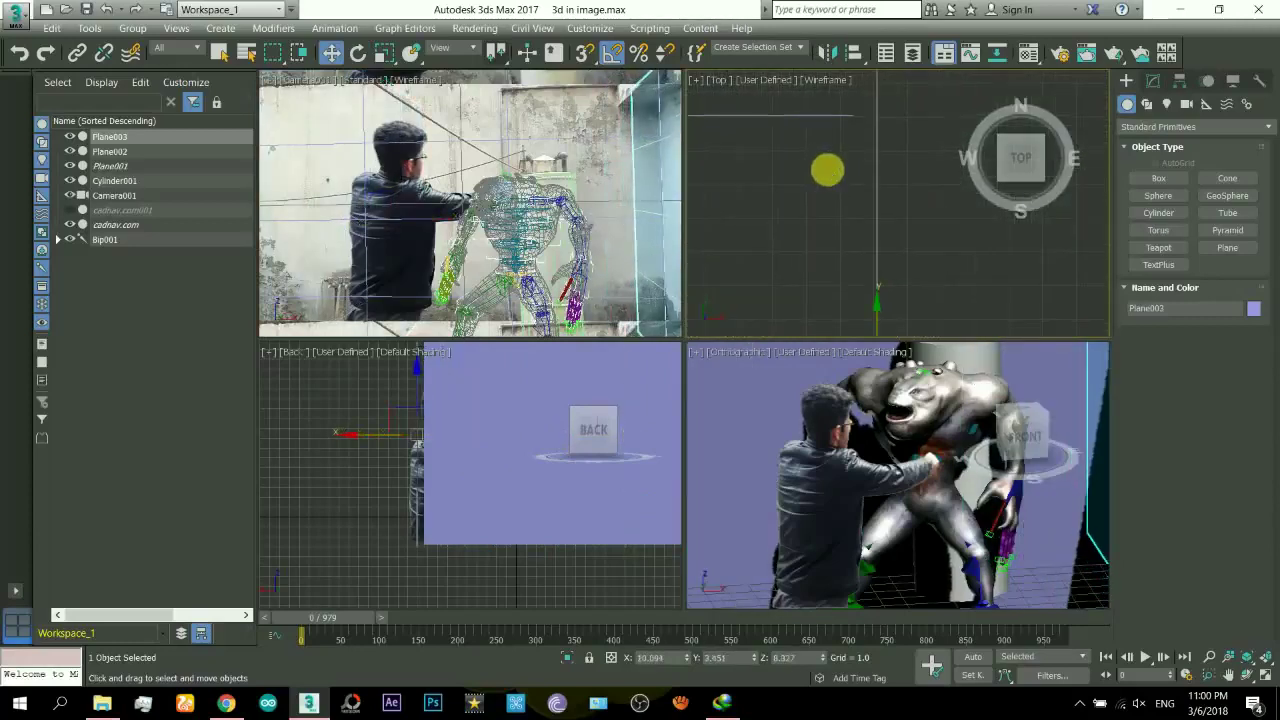
middle_click_drag(878, 205, 878, 177)
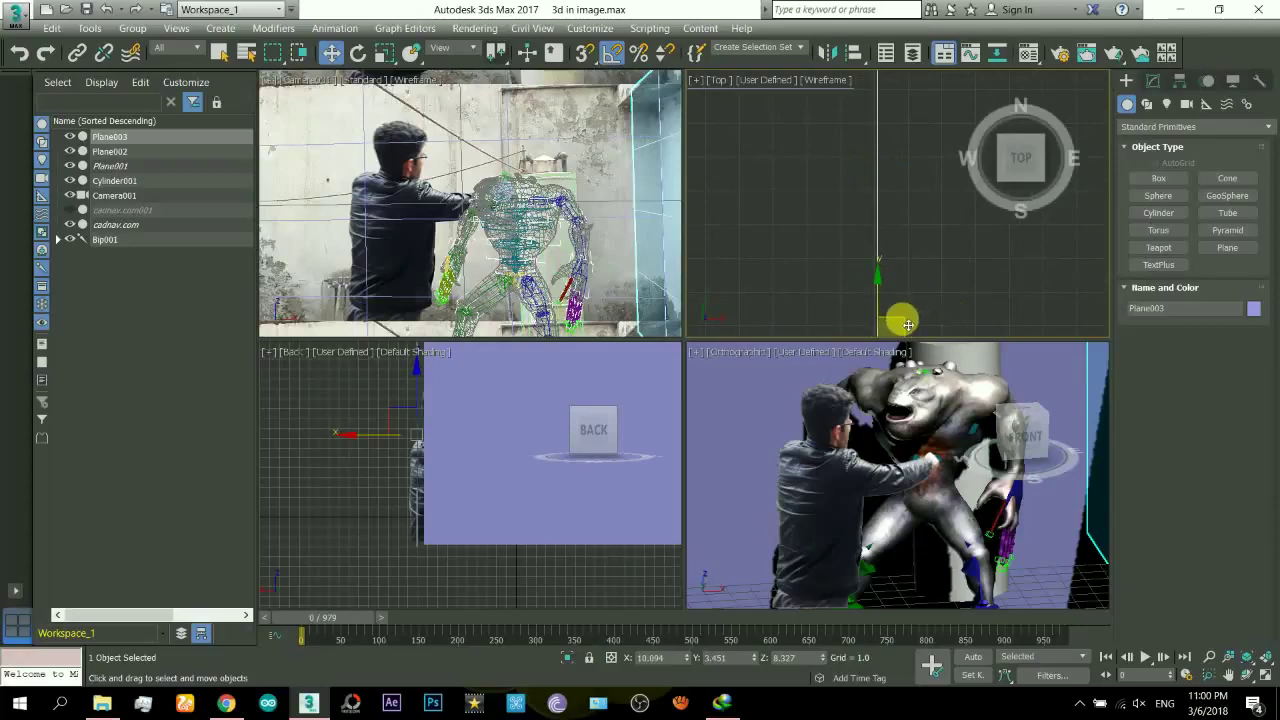
left_click_drag(906, 327, 884, 332)
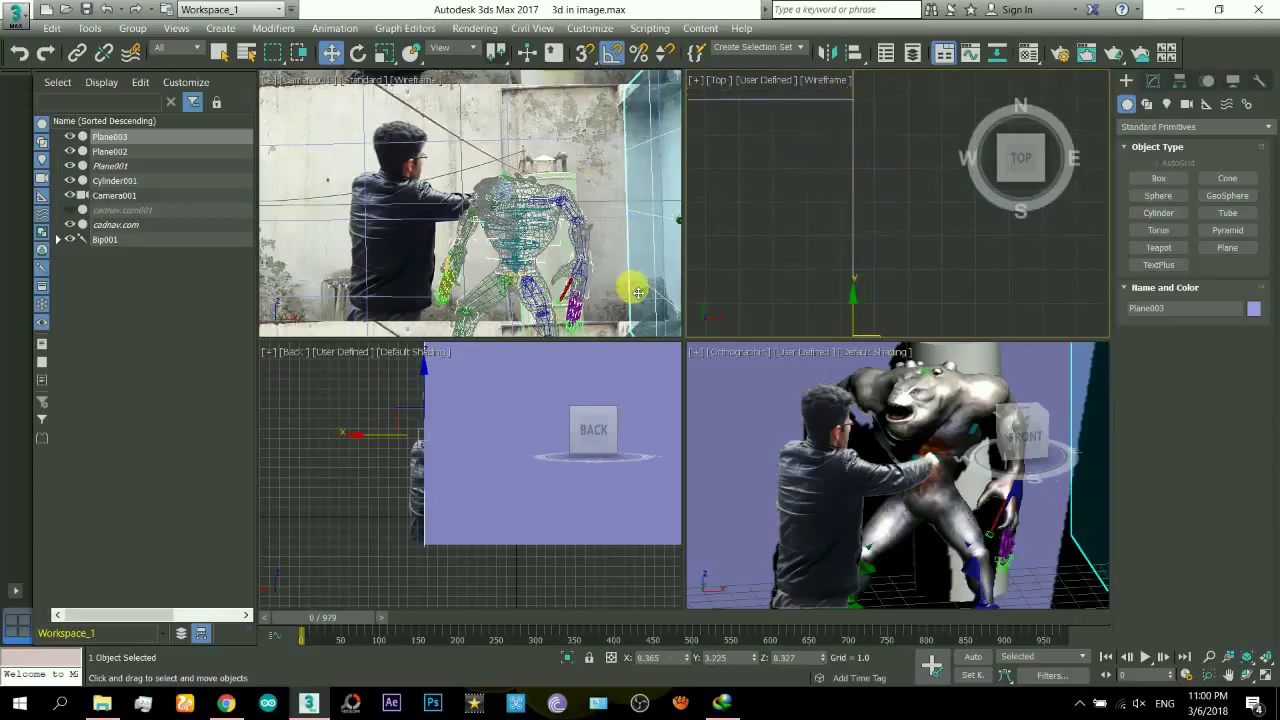
scroll(920, 277, "down", 2)
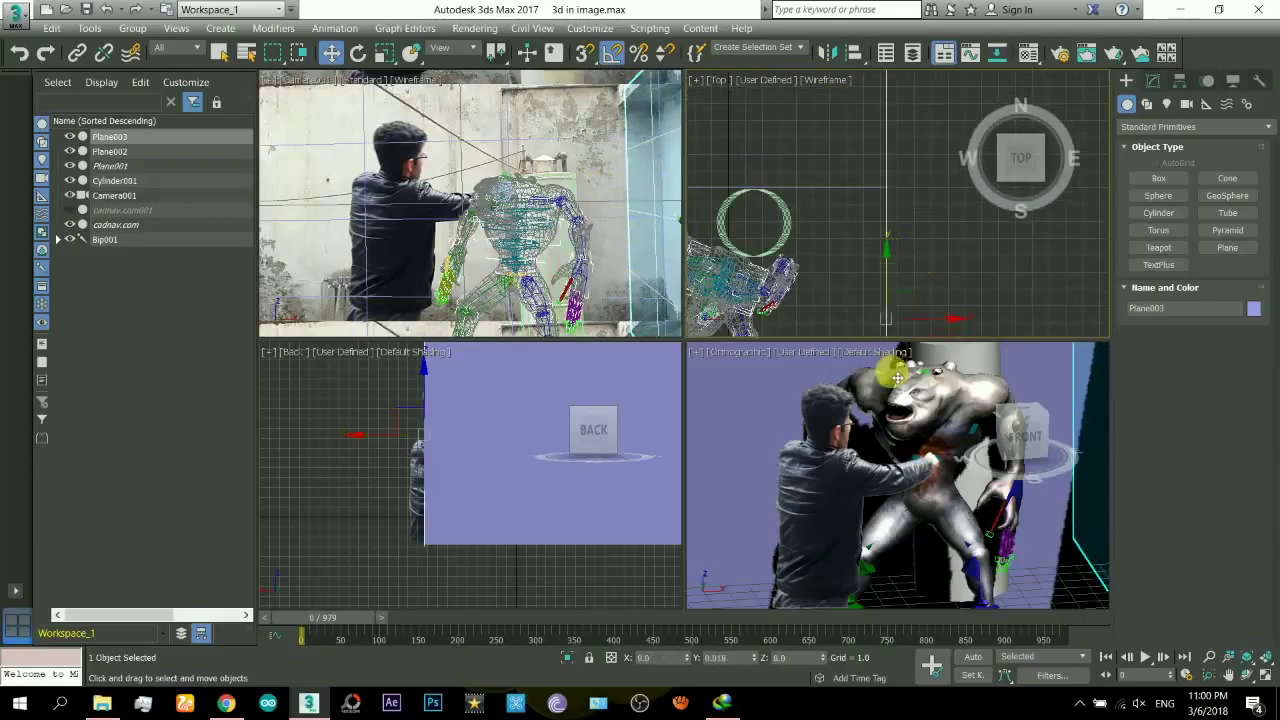
left_click_drag(897, 375, 905, 484)
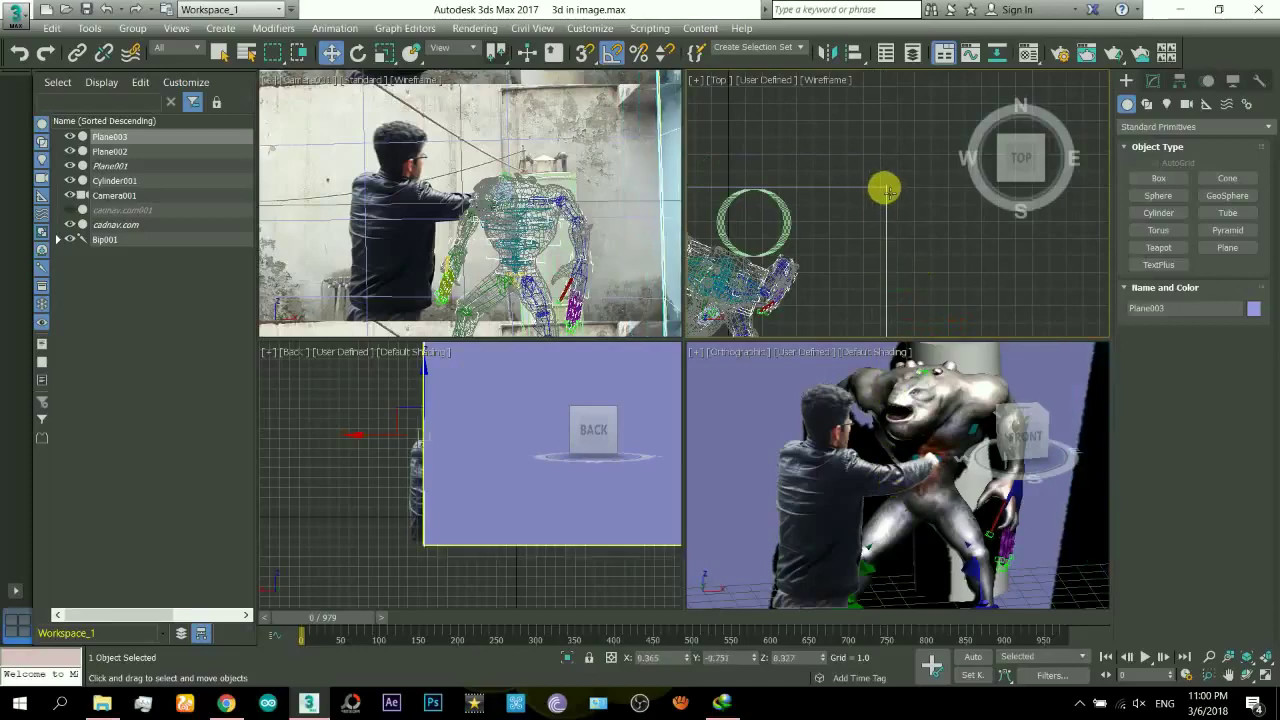
Step: Show the camera view enlarged and shaded, select both wall planes, and orbit a perspective view around their corner
left_click(658, 283)
right_click(632, 232)
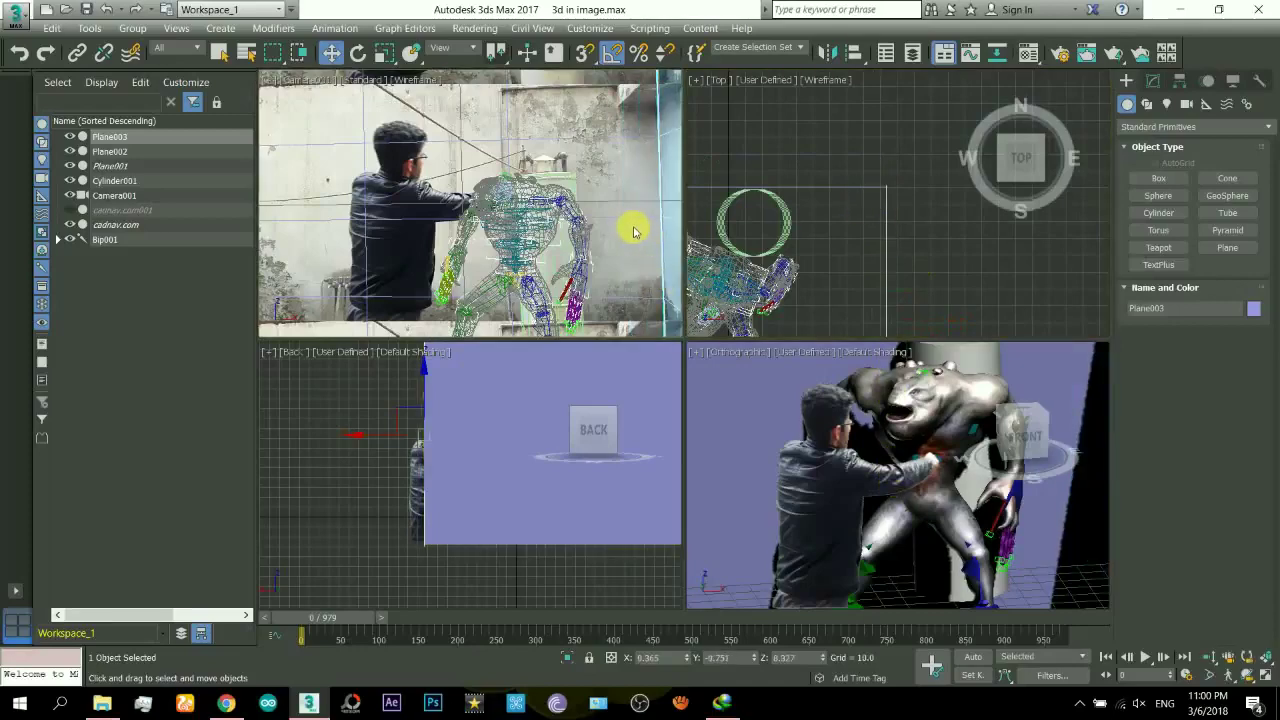
left_click(1268, 678)
key("F3")
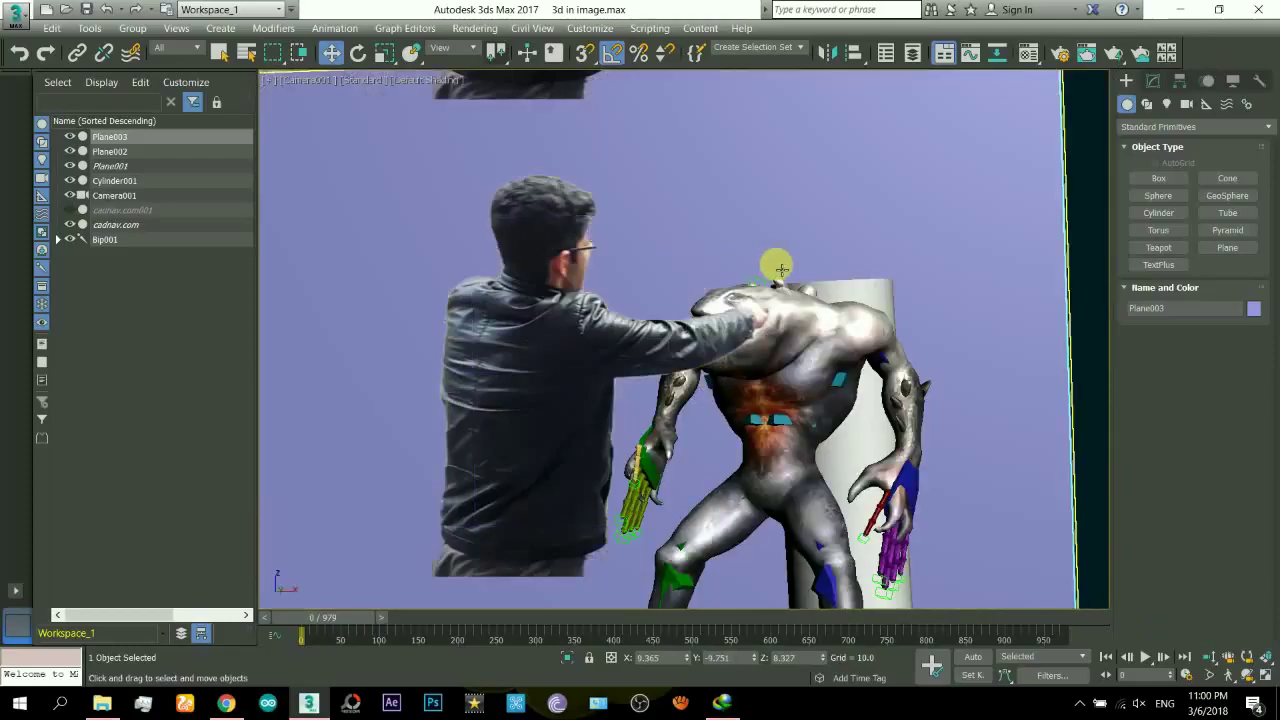
left_click(889, 247, "ctrl")
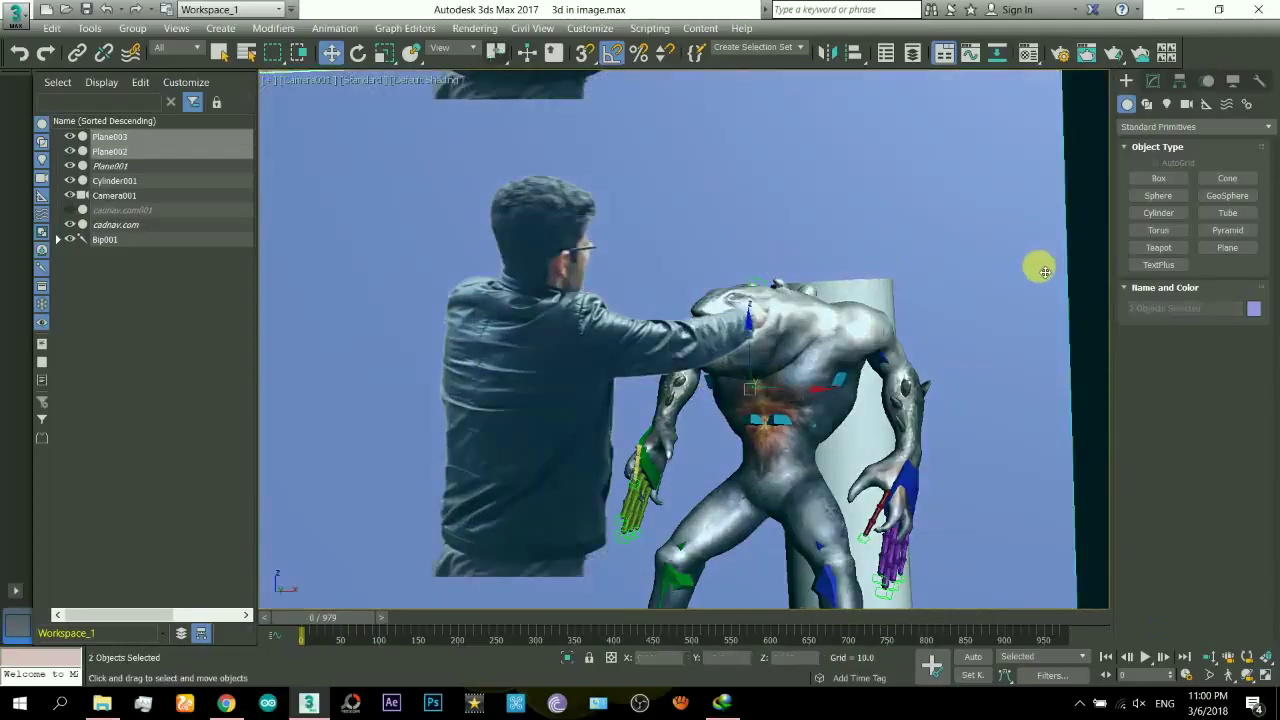
key("p")
scroll(877, 328, "down", 5)
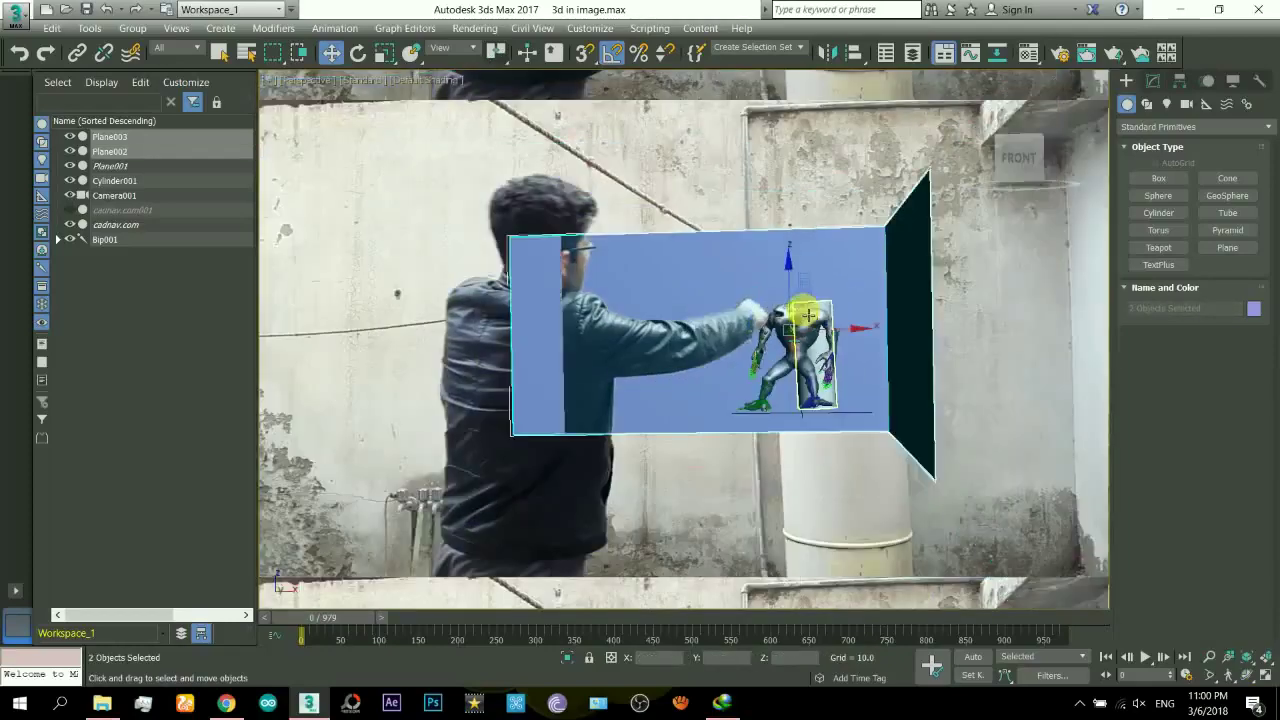
left_click(1247, 680)
left_click_drag(766, 443, 848, 493)
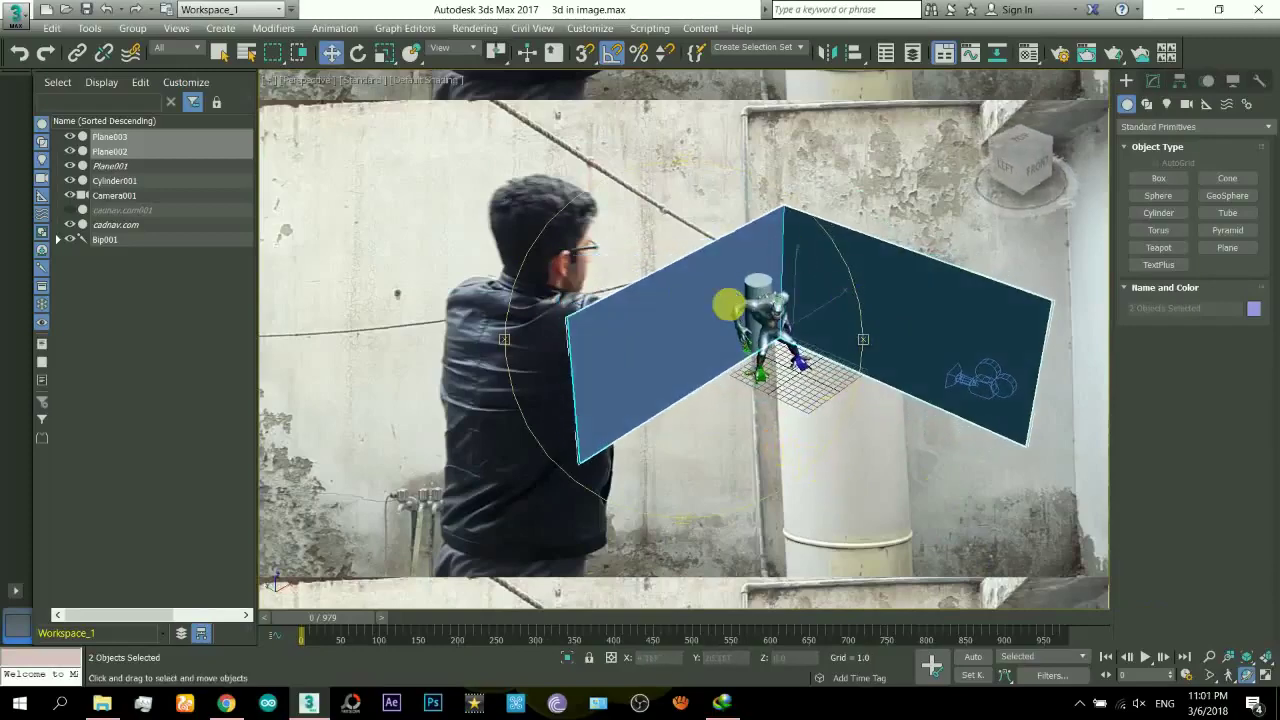
key("Escape")
Step: Assign the cylinder's Matte/Shadow material to both wall planes and close the Material Editor
key("m")
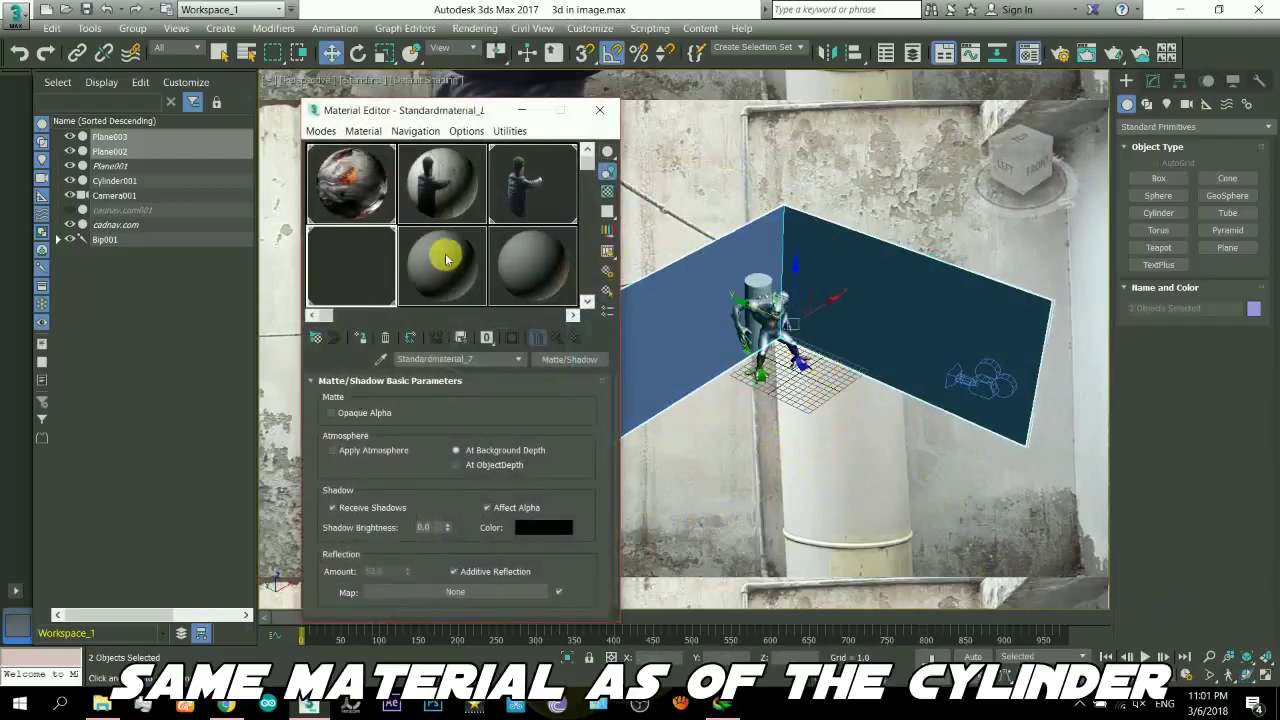
left_click(358, 340)
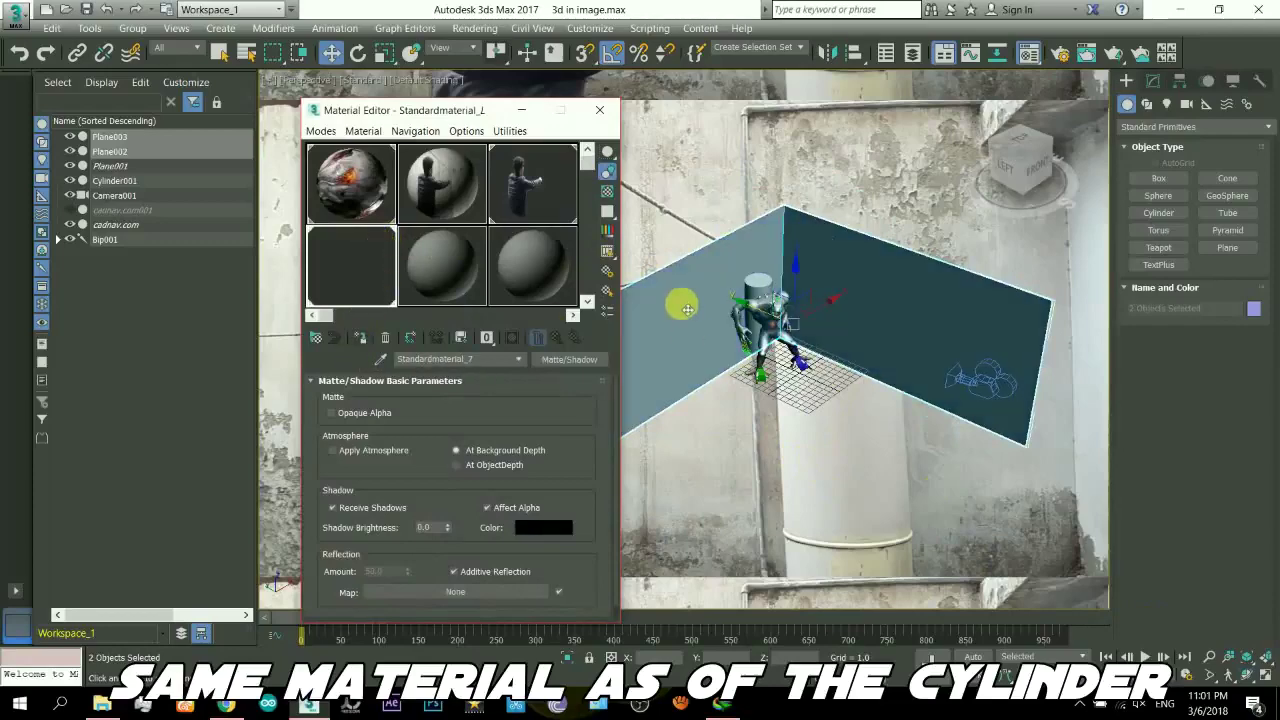
left_click(604, 112)
Step: Review the shadow settings in the object properties of both wall planes
right_click(769, 240)
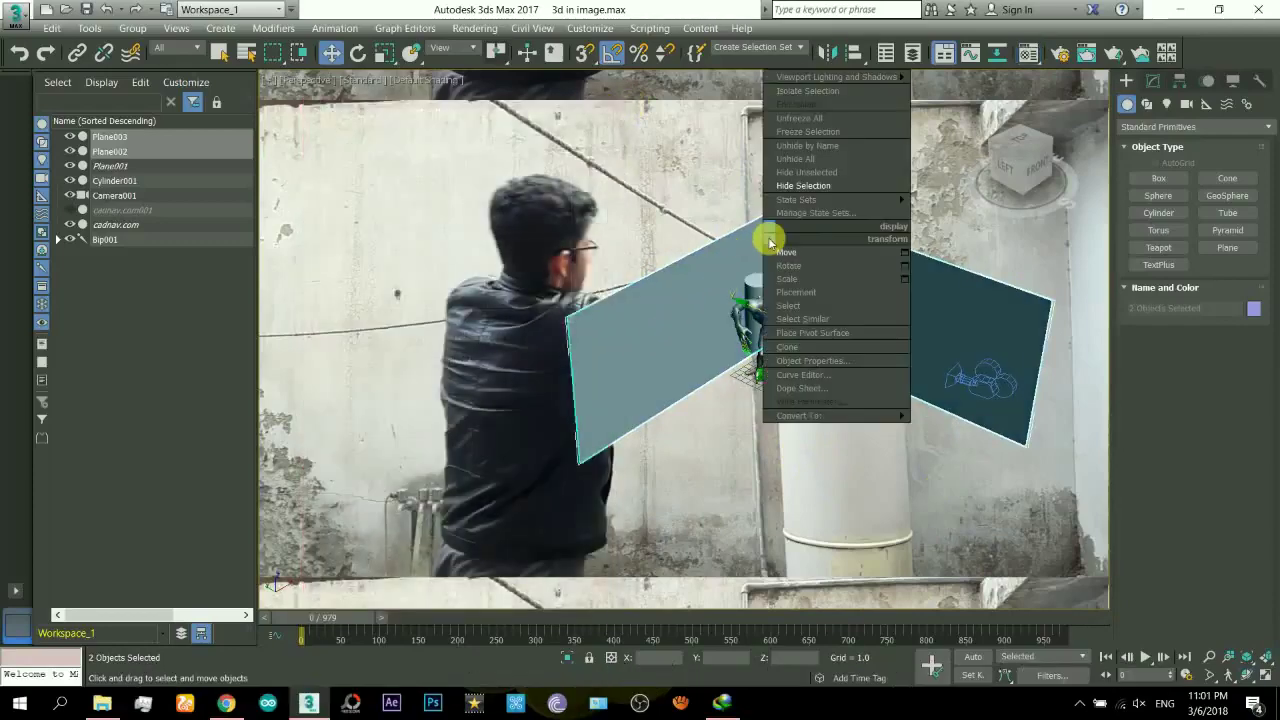
left_click(809, 361)
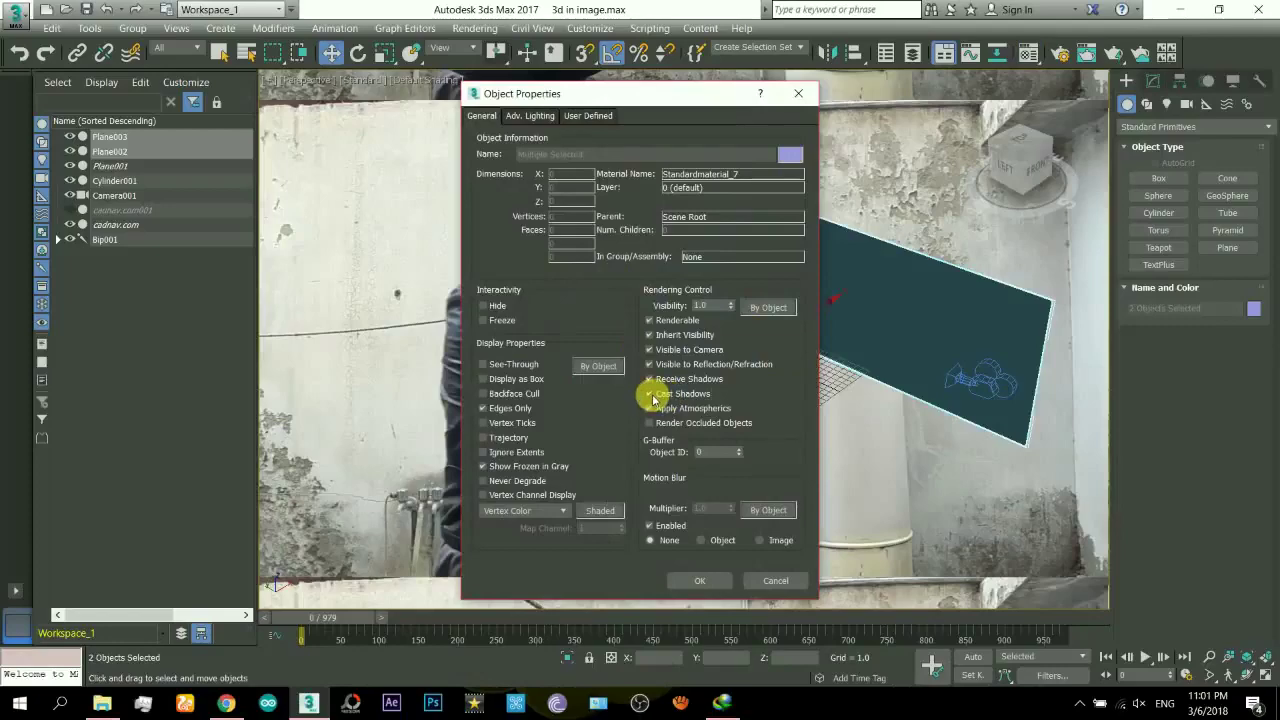
left_click(699, 580)
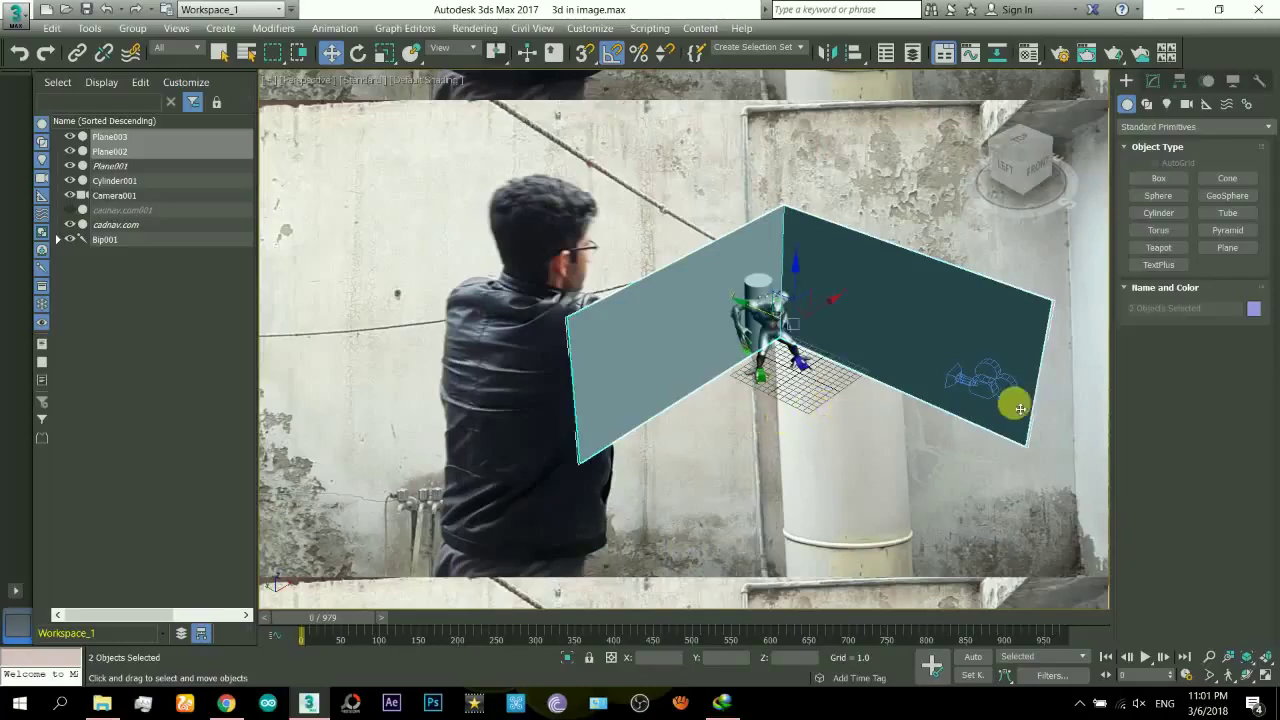
Step: Test-render the camera view with the matte wall planes, and close the rendered frame
key("c")
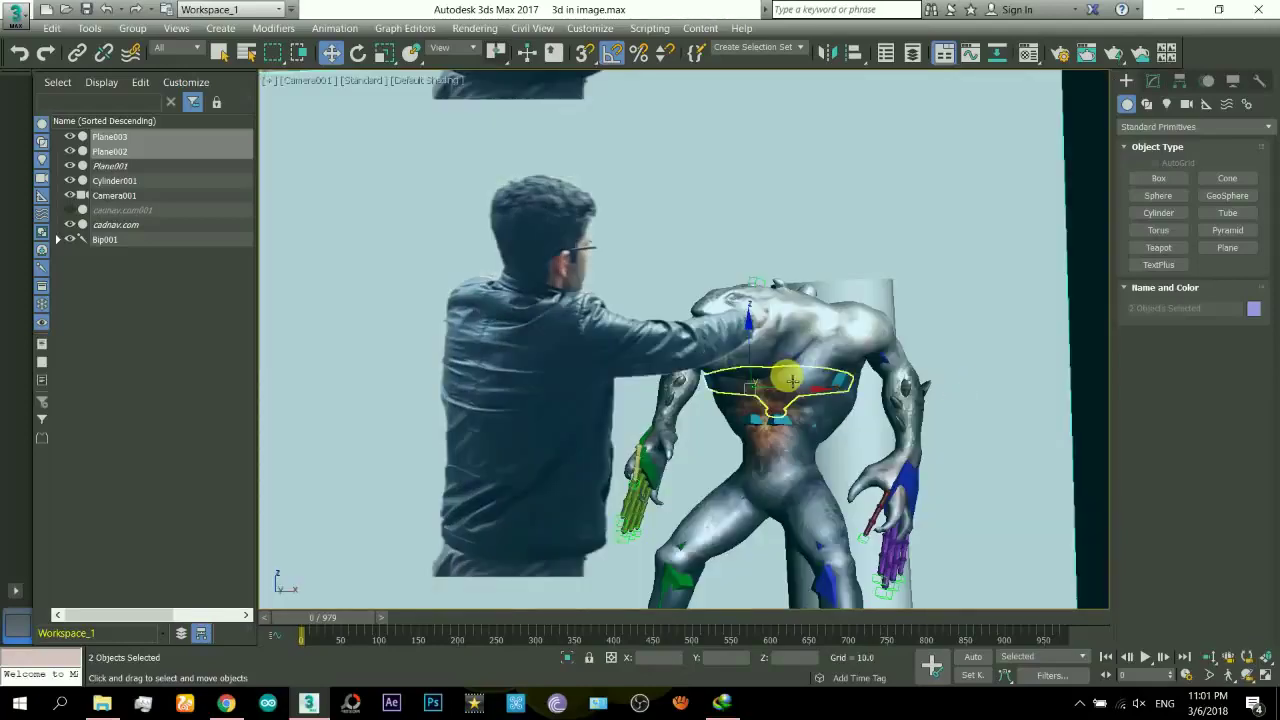
key("shift+q")
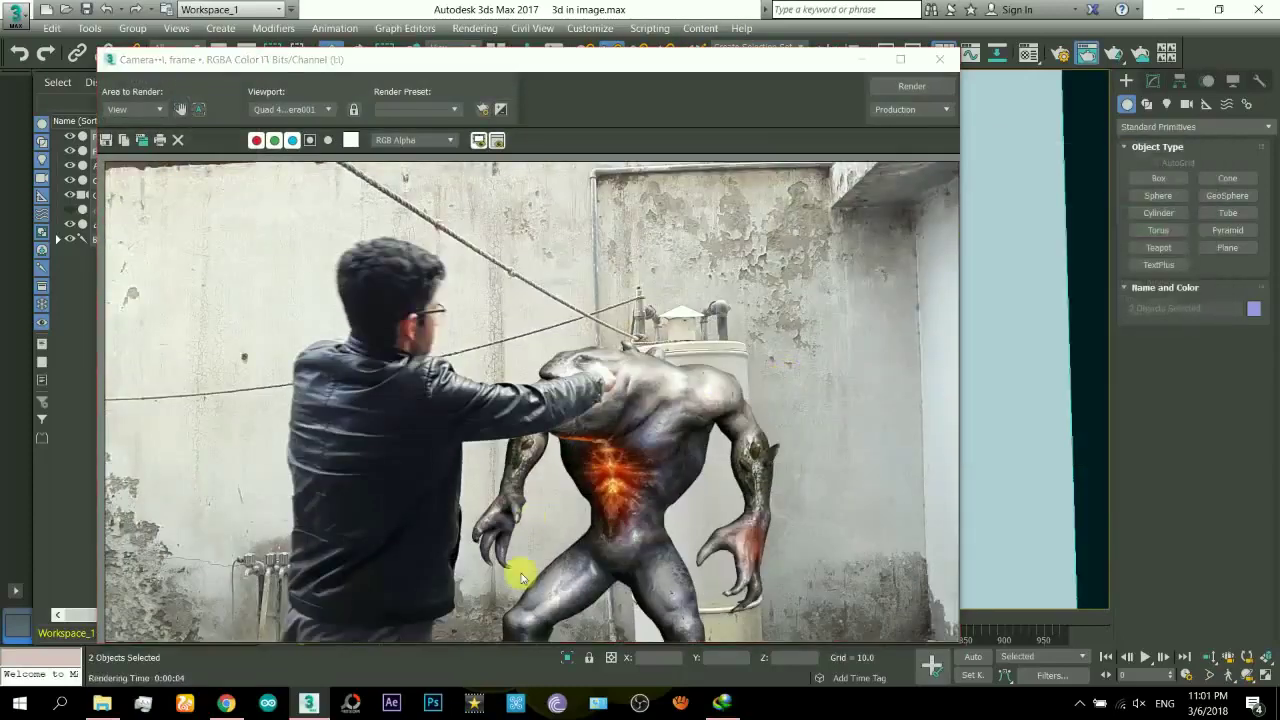
left_click(935, 58)
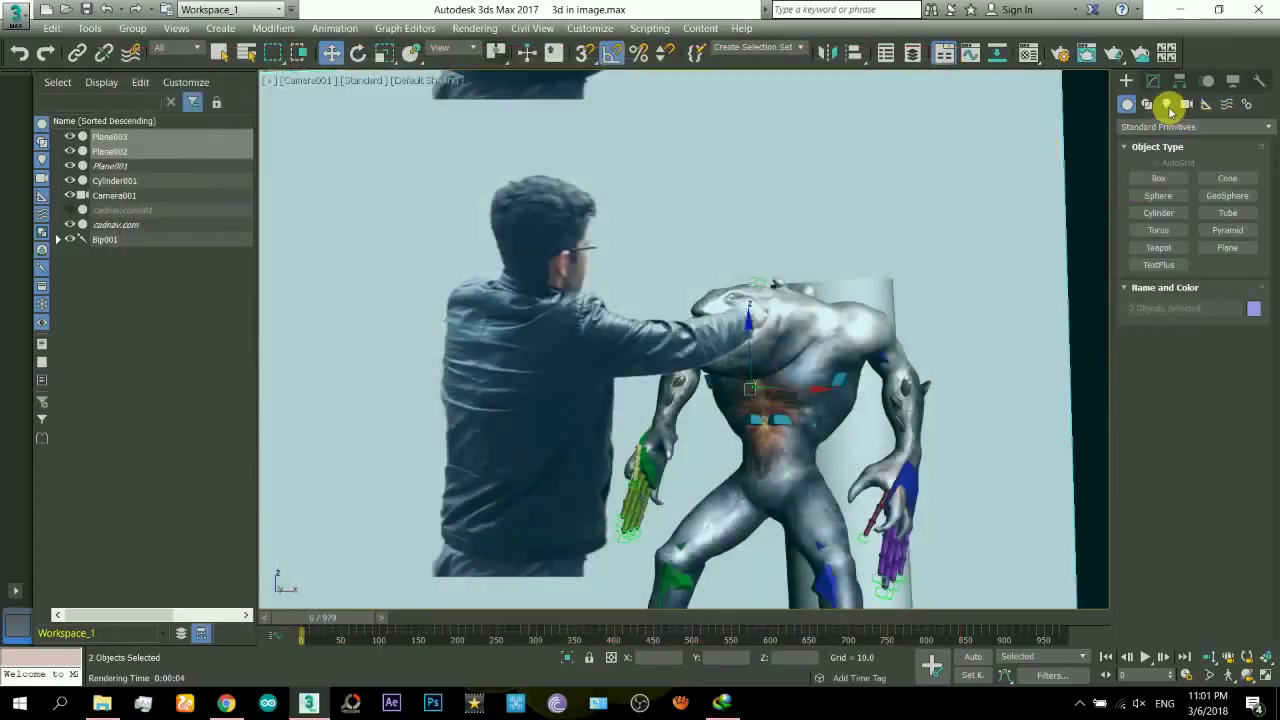
Step: Create a Standard Skylight beside the beast in the camera view and show the scene in wireframe
left_click(1166, 104)
left_click(1160, 127)
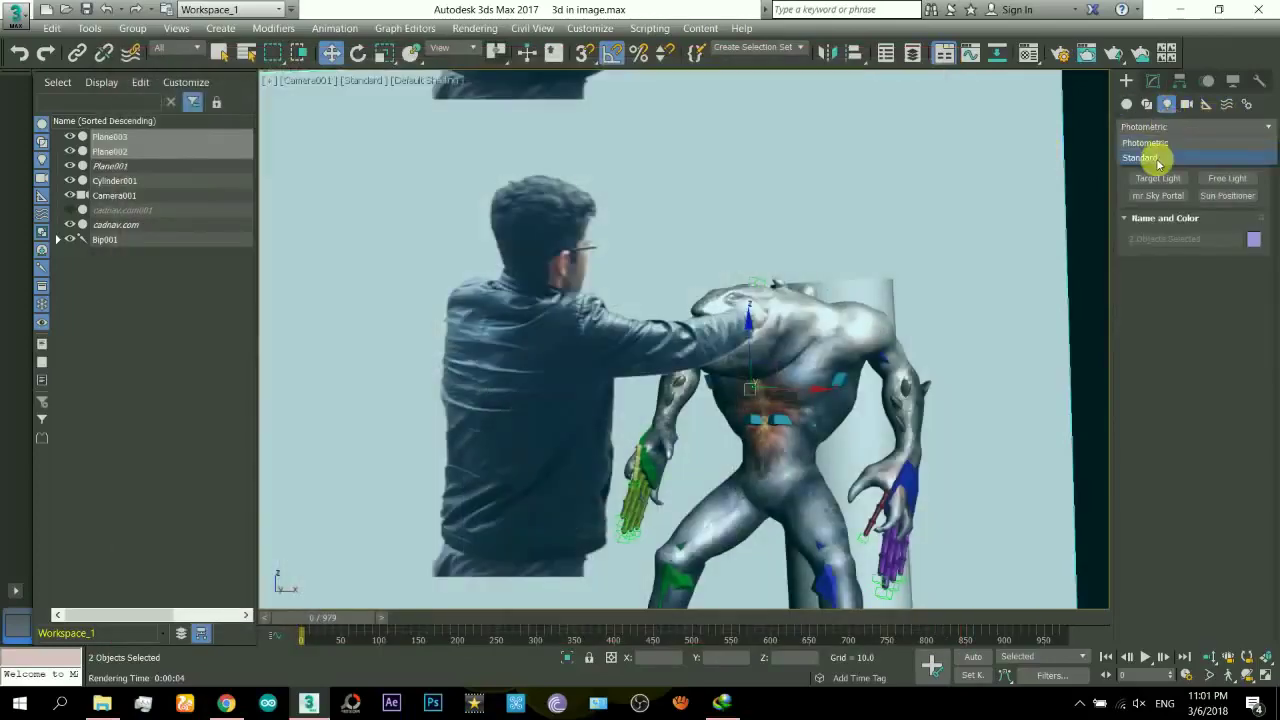
left_click(1158, 160)
left_click(1210, 212)
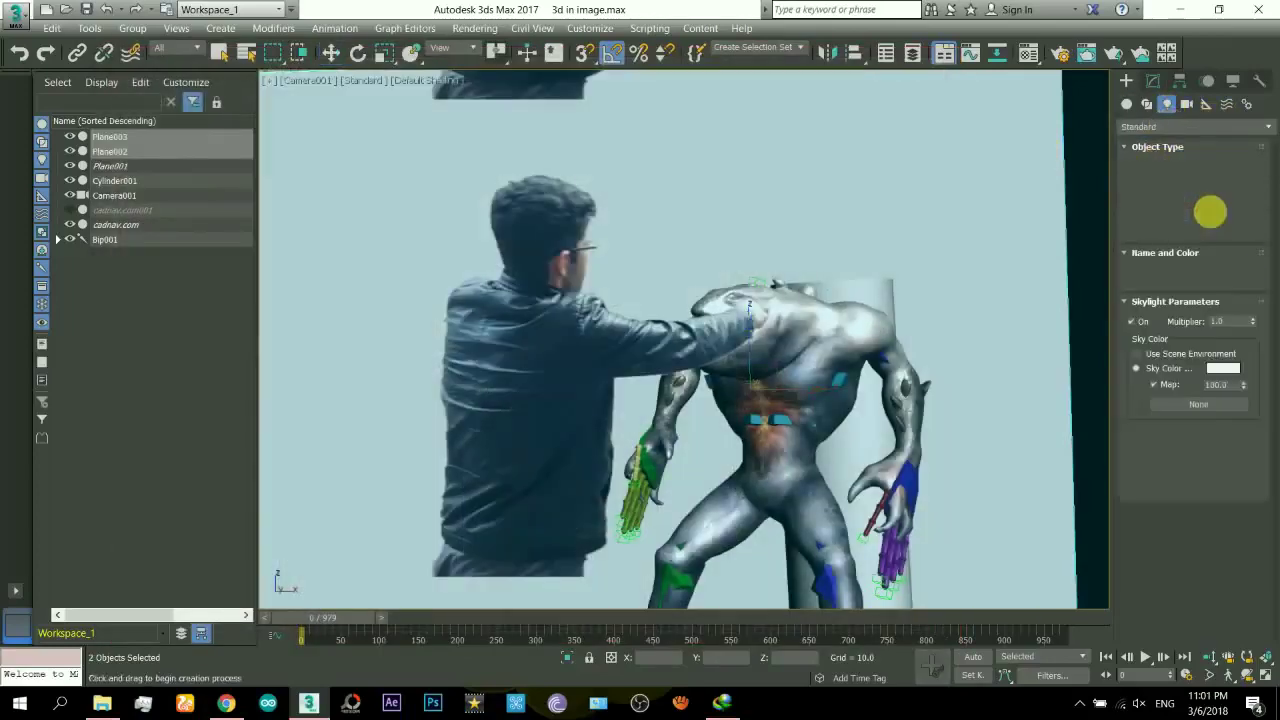
left_click(968, 376)
key("F3")
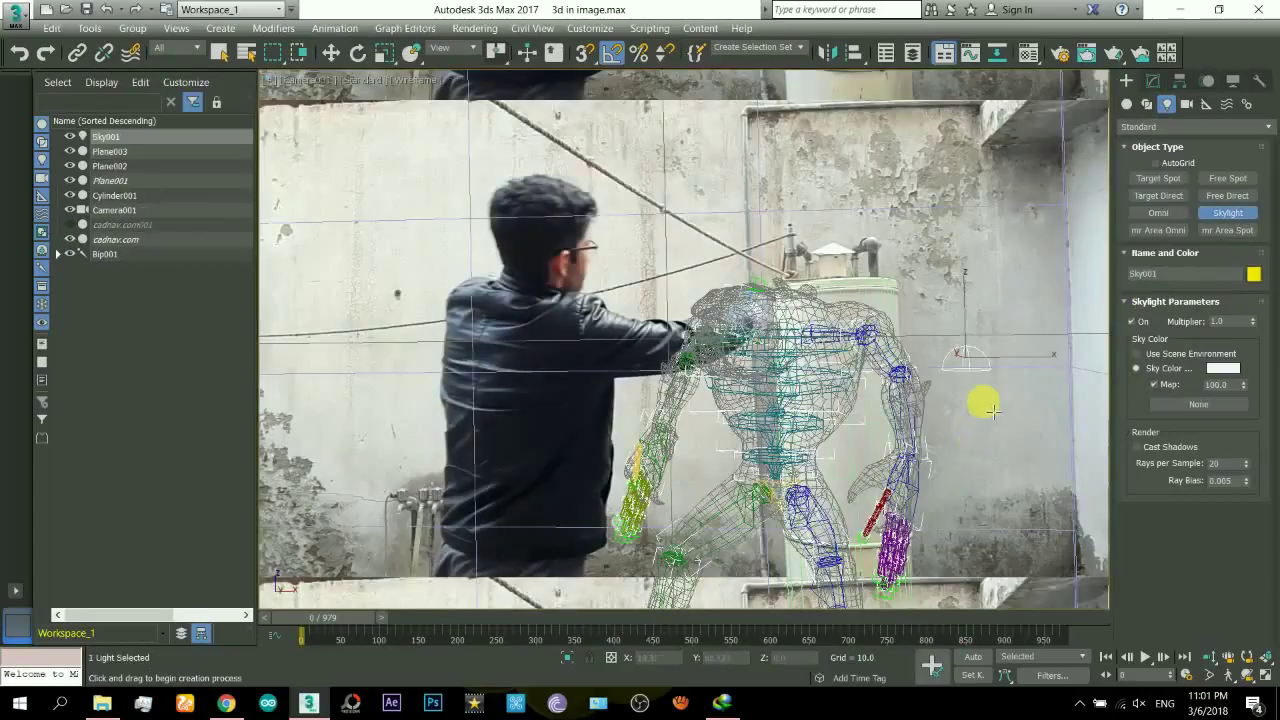
key("w")
Step: Turn on Cast Shadows for the skylight with 5 rays per sample, and test-render the camera view
left_click(1151, 80)
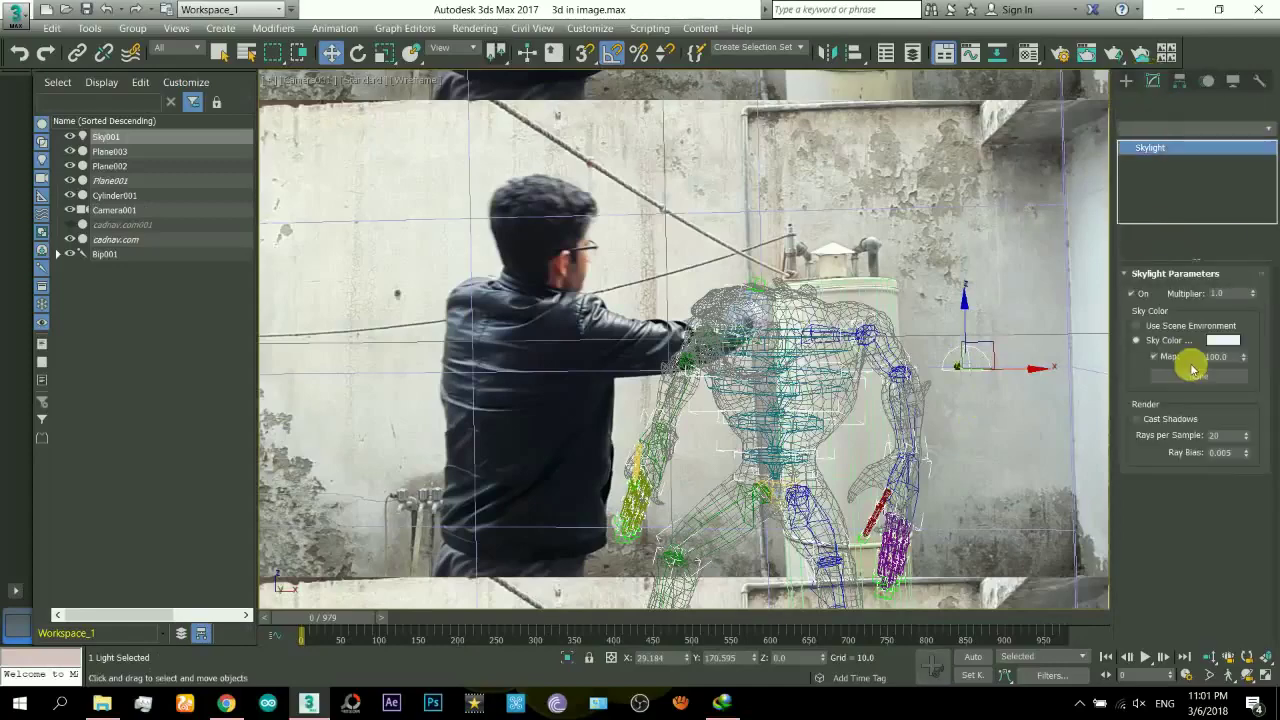
double_click(1212, 435)
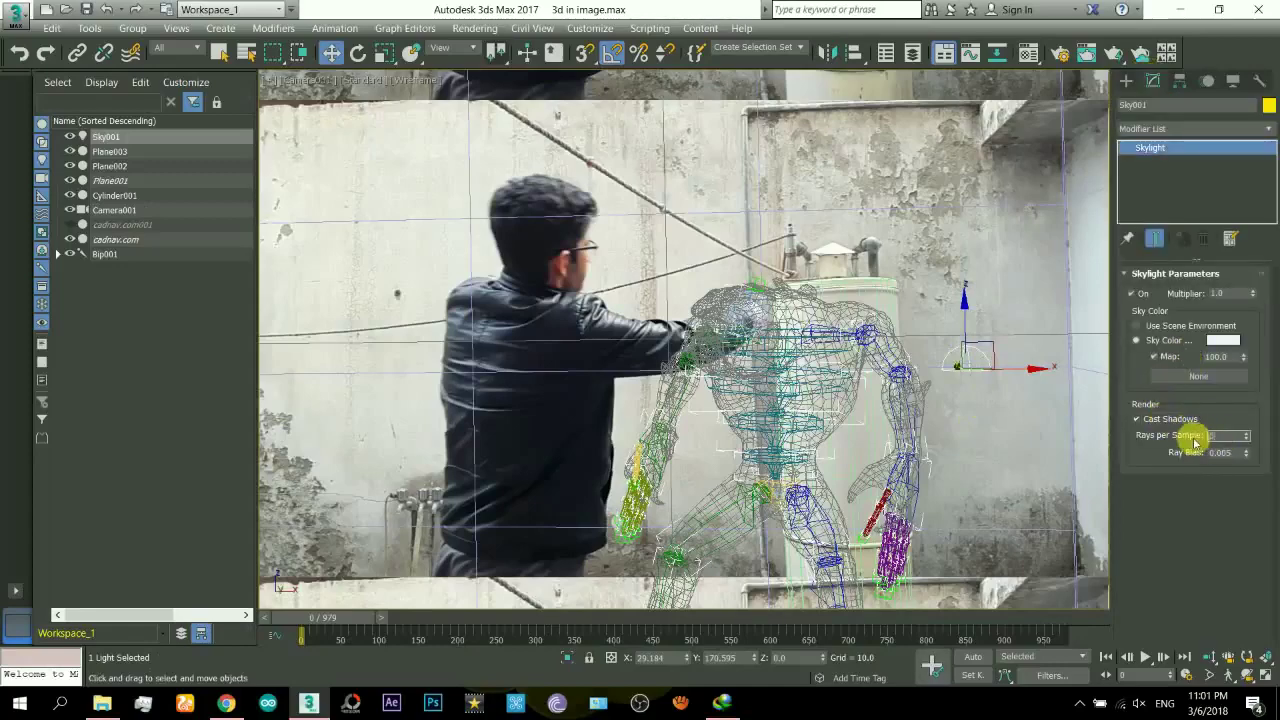
left_click(1221, 452)
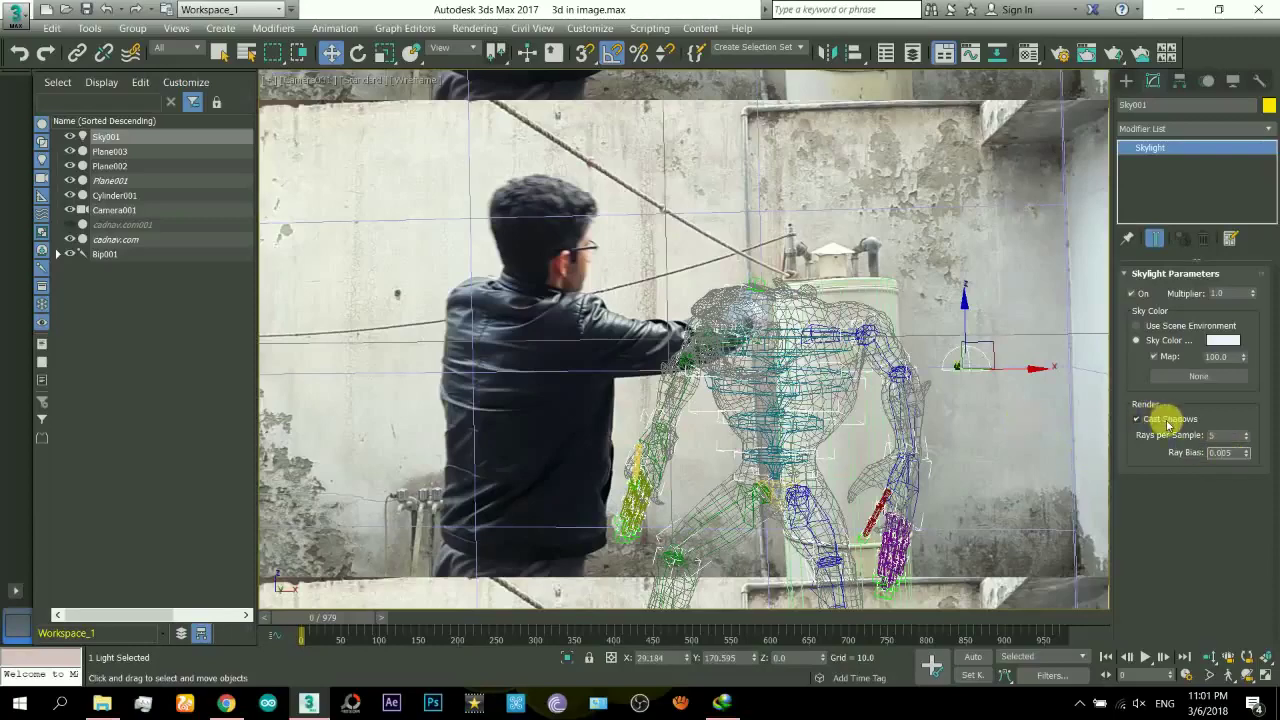
left_click(855, 413)
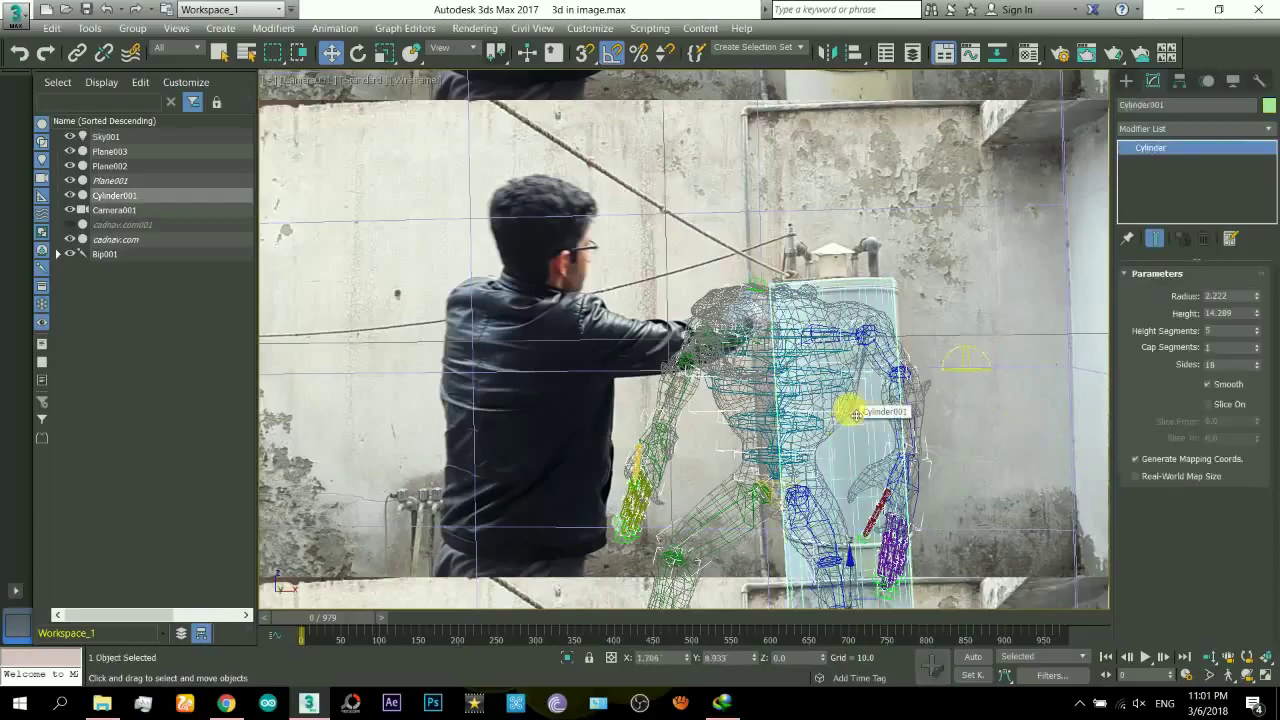
key("shift+q")
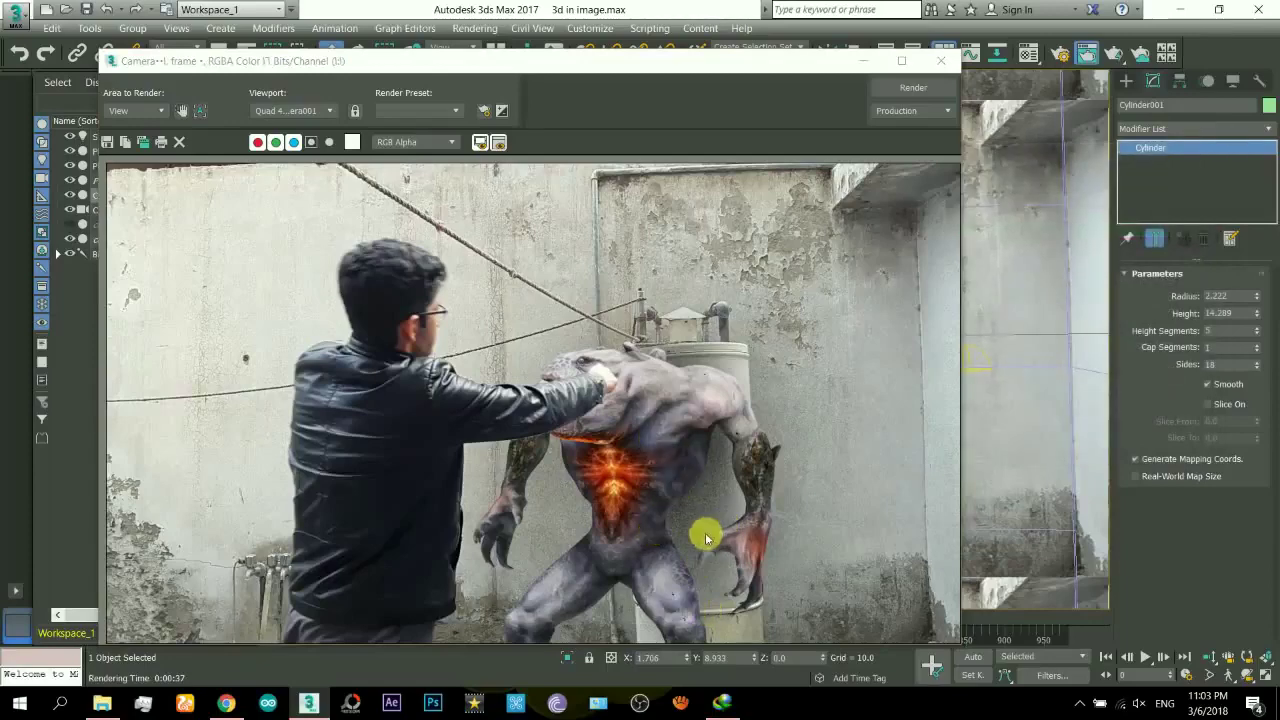
Step: Place a Standard Omni light on the west side of the beast in the top view
left_click(1127, 81)
left_click(1166, 104)
left_click(1158, 212)
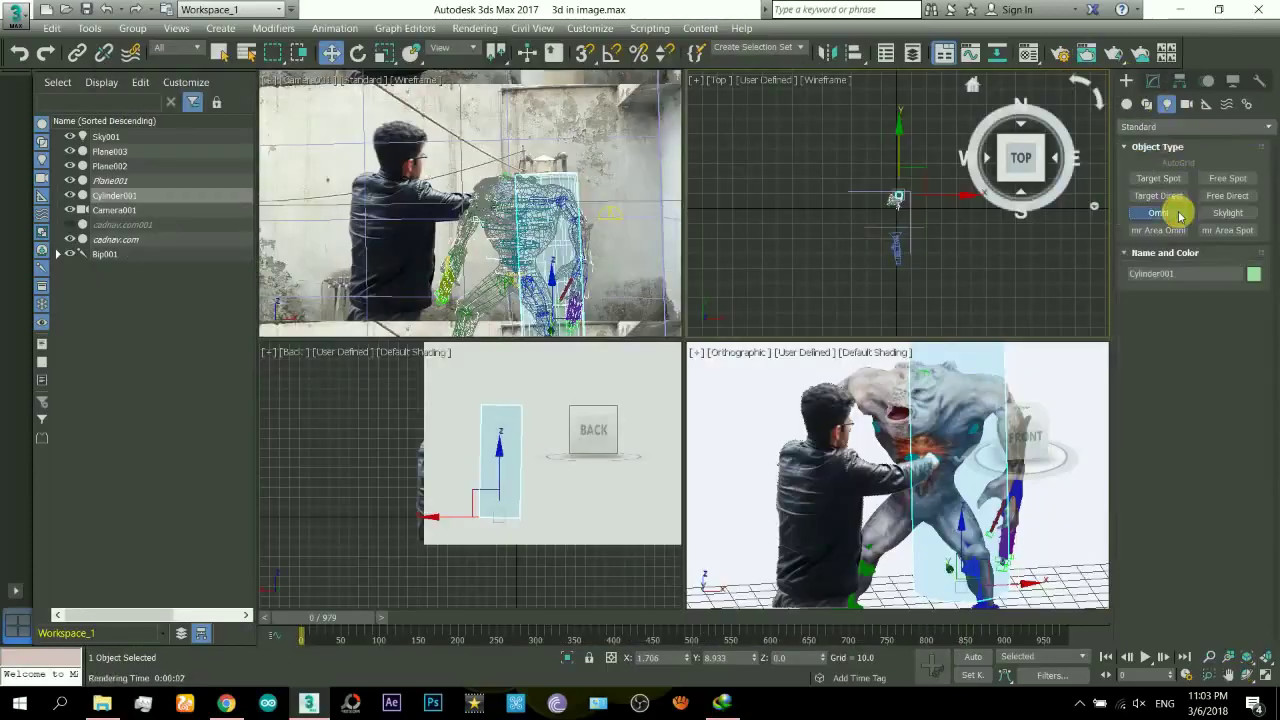
left_click(916, 245)
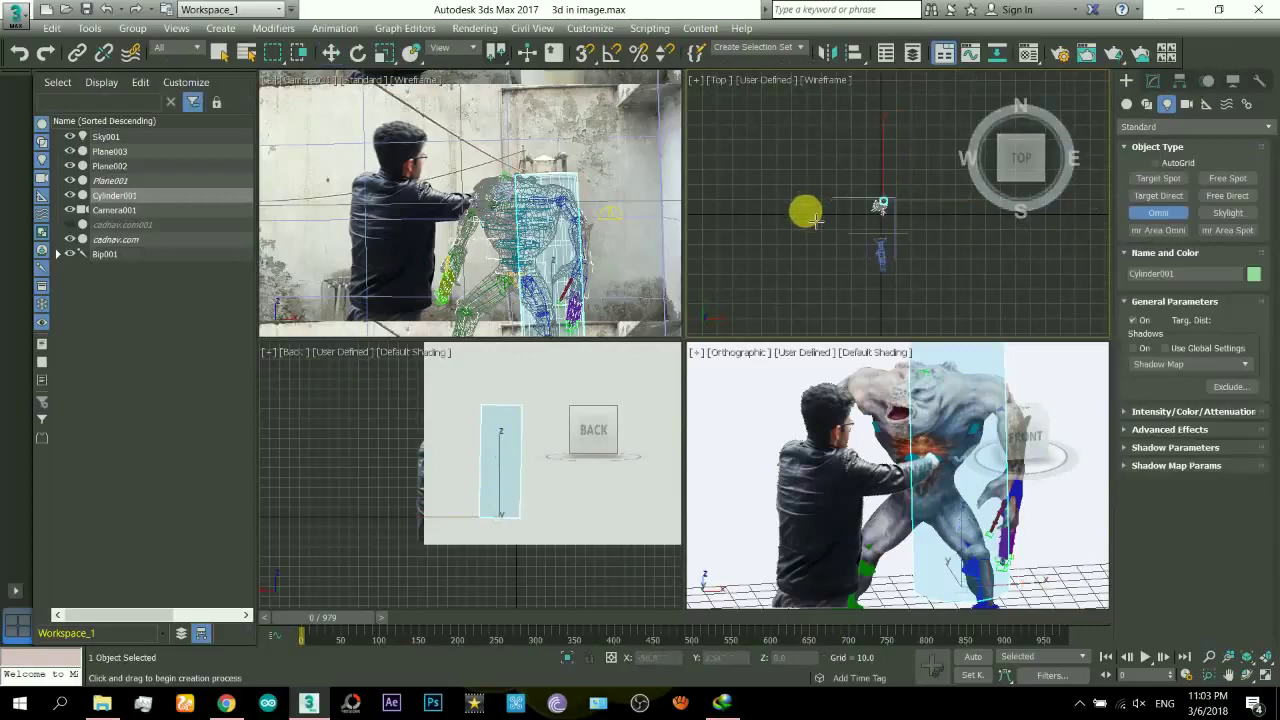
left_click(806, 212)
Step: Turn on shadows for the new omni light and set its shadow type to Area Shadows
left_click(1153, 81)
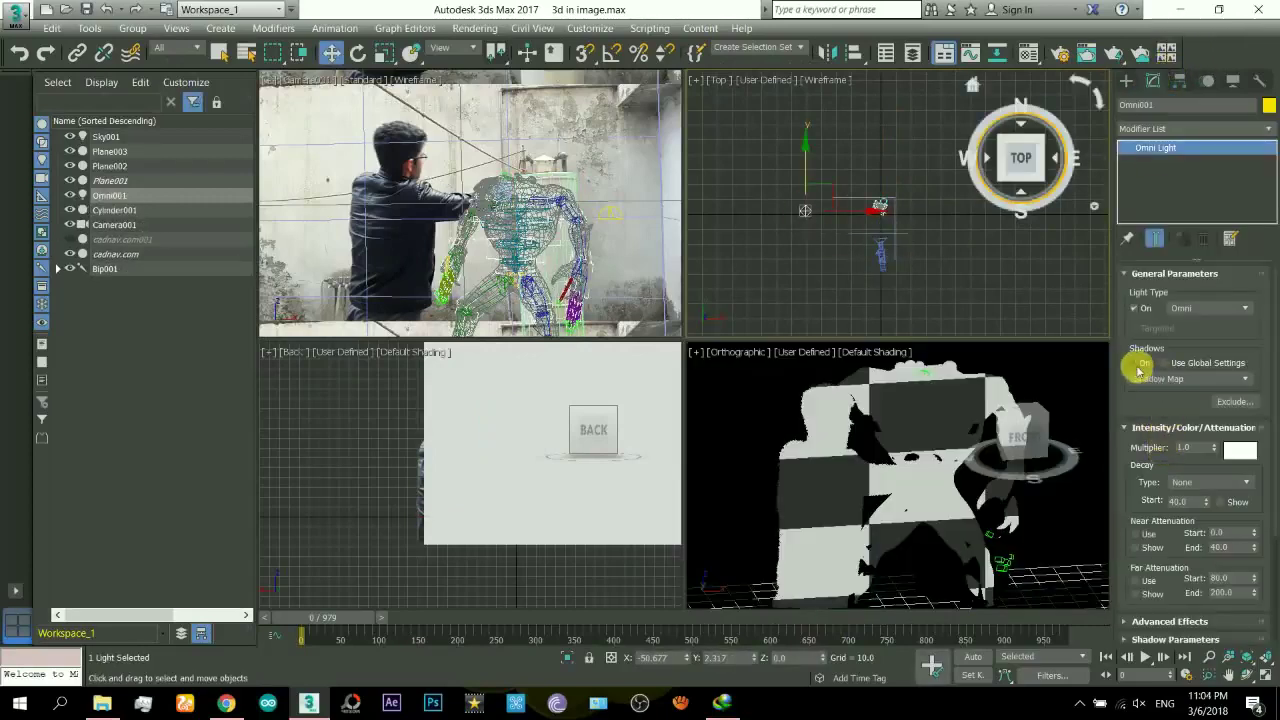
left_click(1137, 364)
left_click(1188, 379)
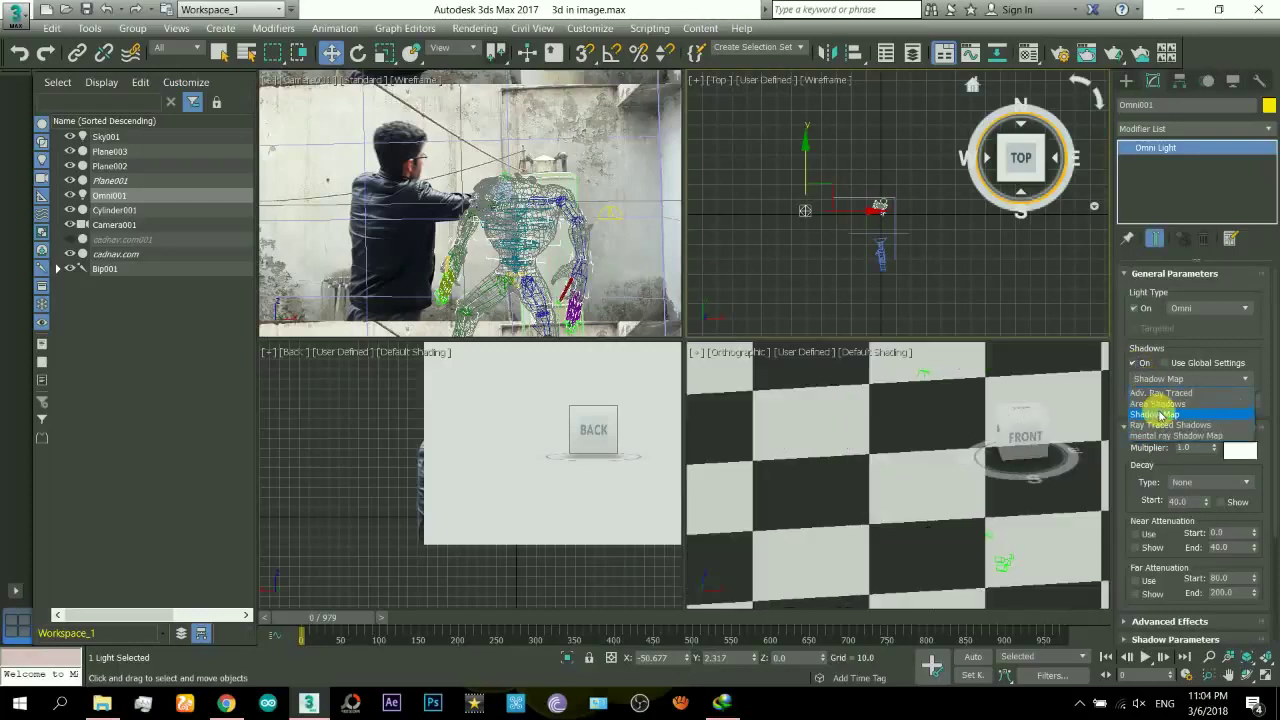
left_click(1158, 404)
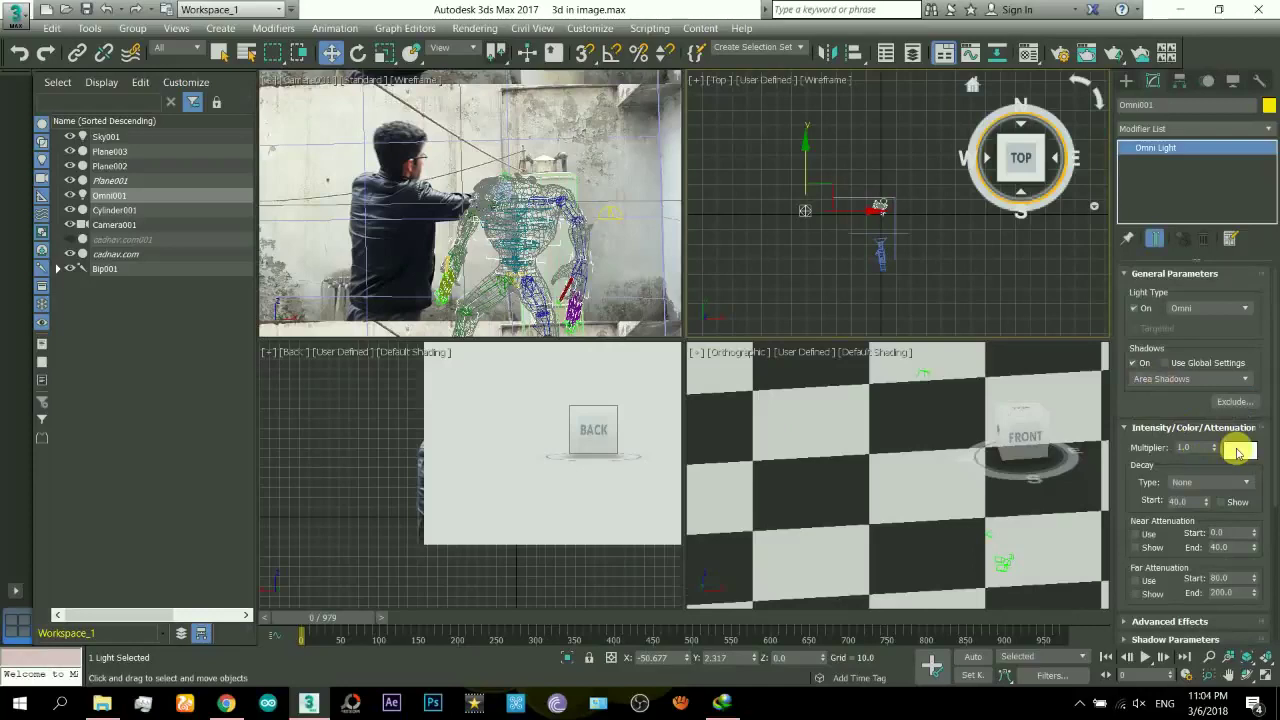
Step: Clone the omni light eastward twice as copies in the top view, placing the second copy at the beast
middle_click_drag(838, 224, 830, 246)
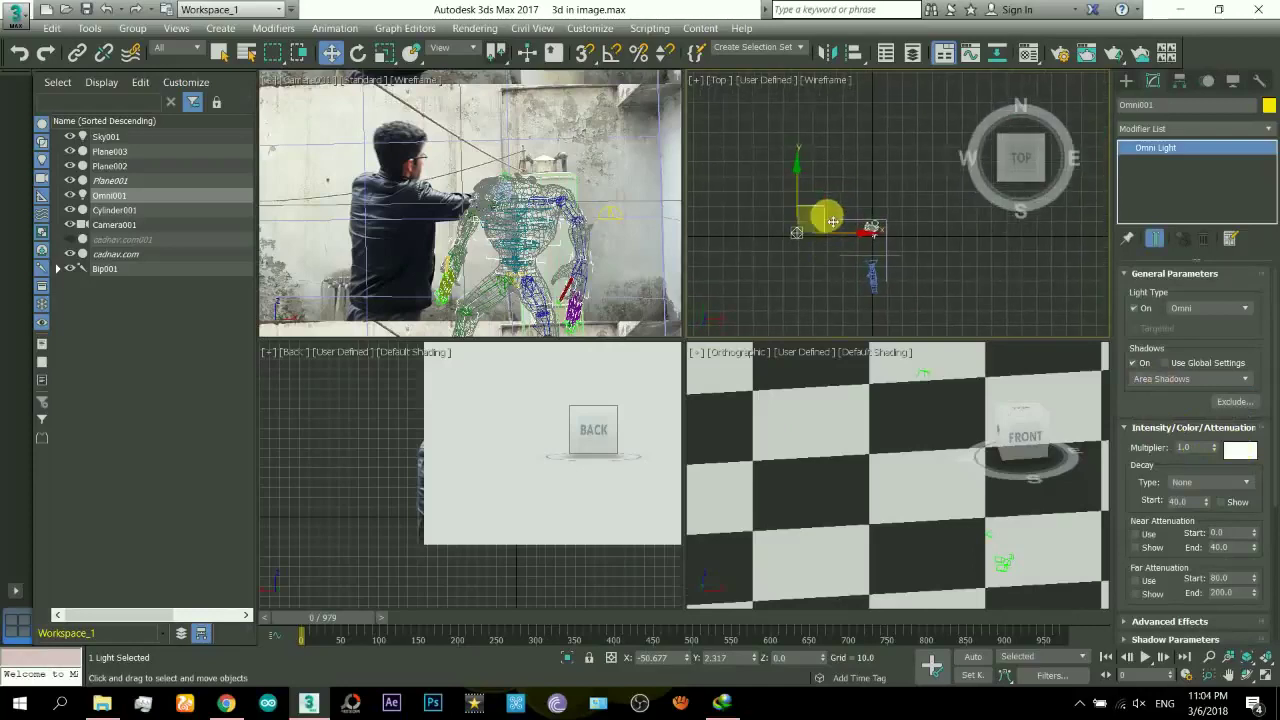
left_click_drag(843, 237, 878, 241)
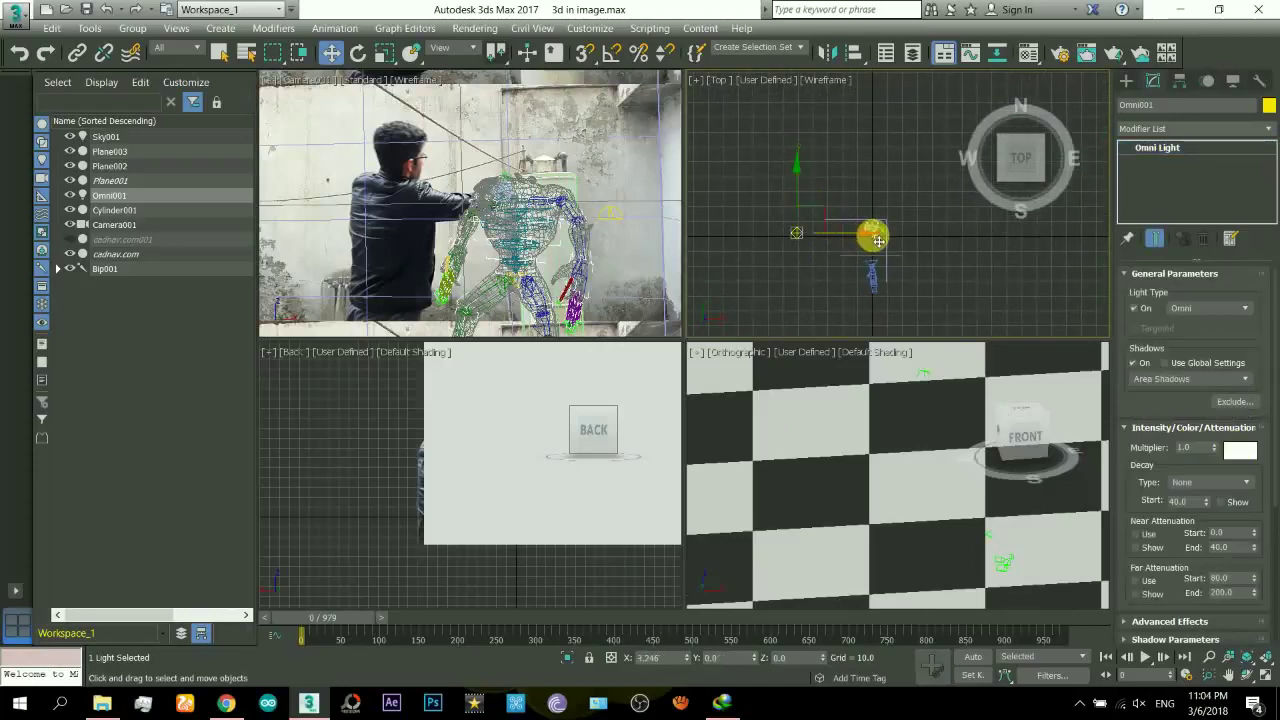
left_click_drag(880, 248, 878, 248, "shift")
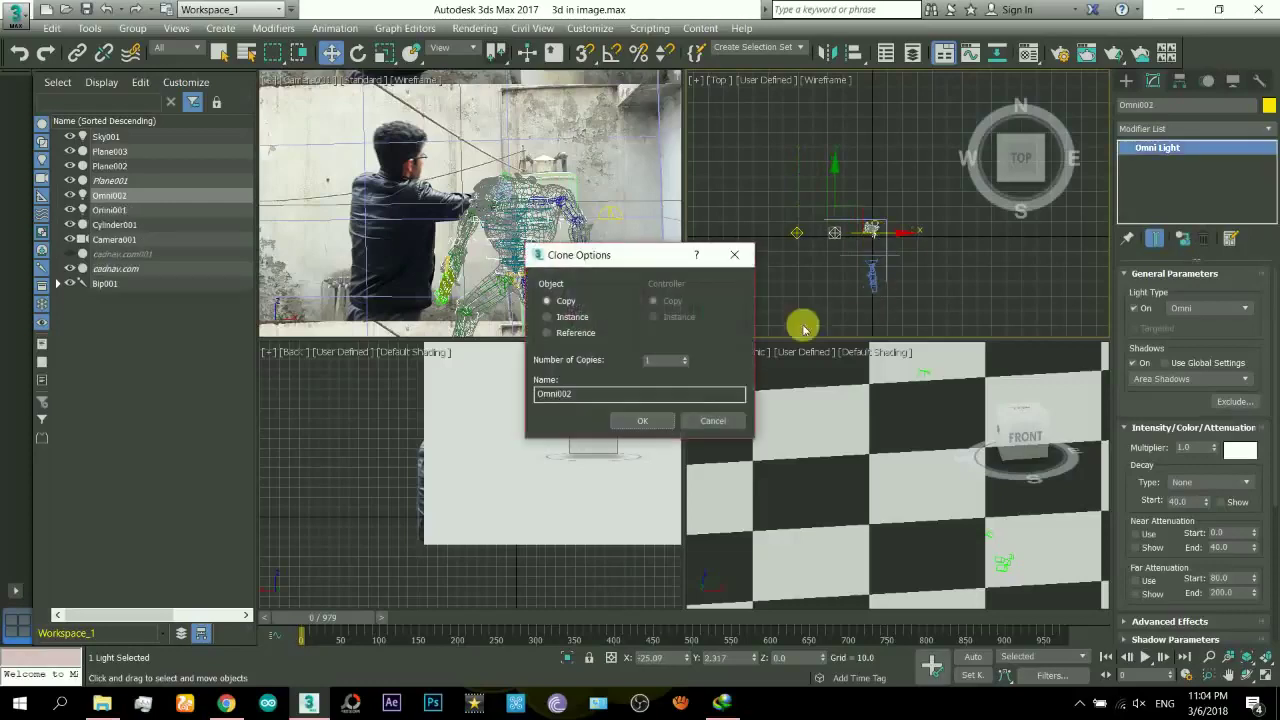
left_click(628, 421)
left_click(886, 238)
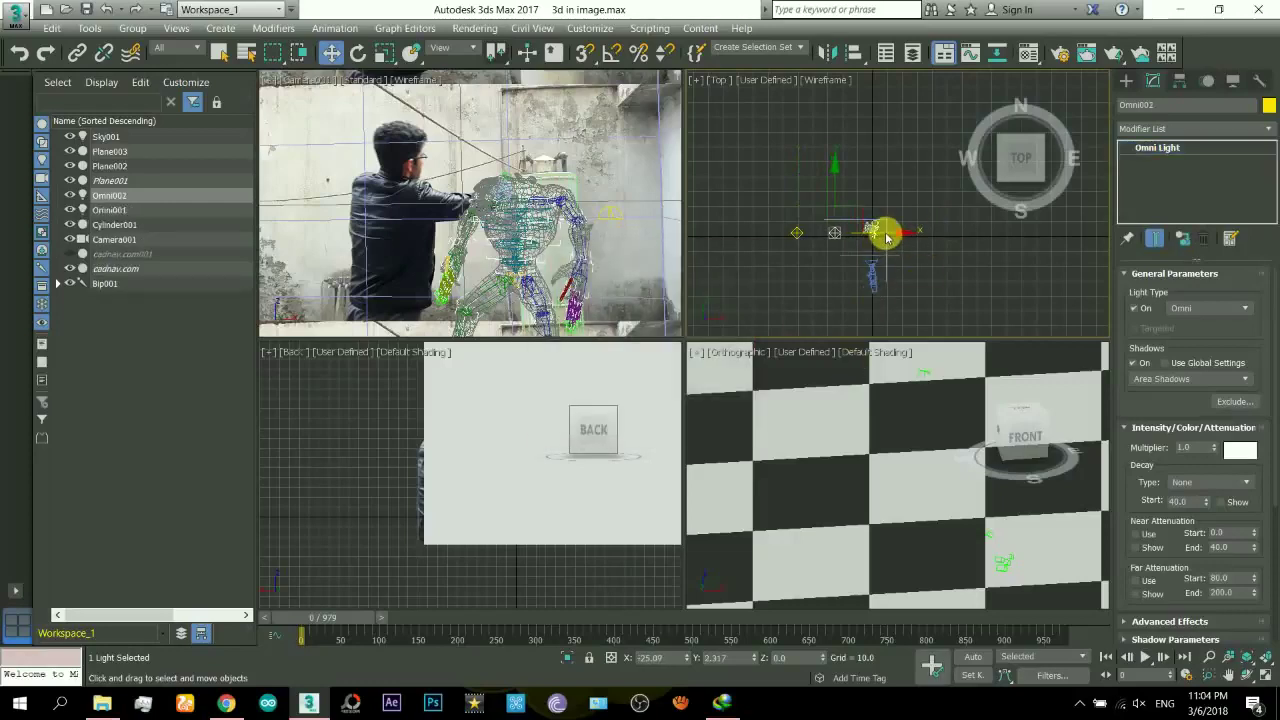
left_click_drag(886, 238, 931, 243)
left_click(643, 421)
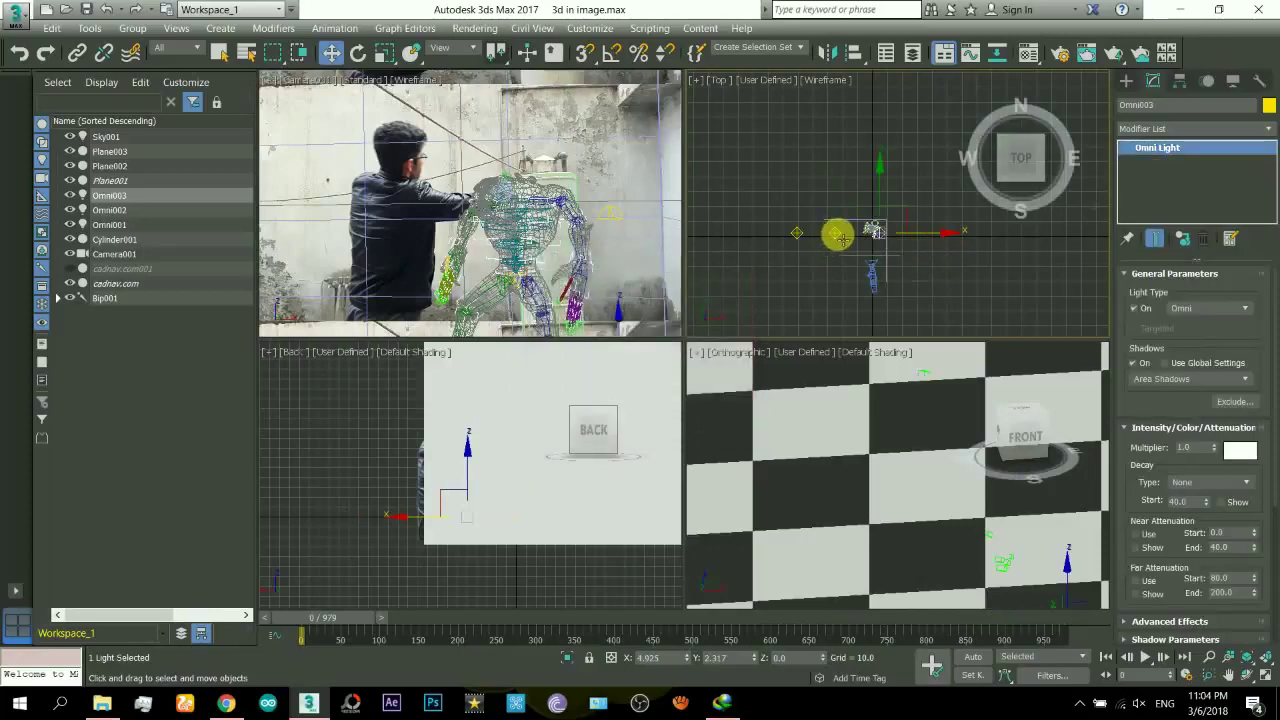
Step: Set the newest omni light's multiplier to 0.6 and raise all three omni lights above the beast in the front view
left_click_drag(1202, 448, 1140, 448)
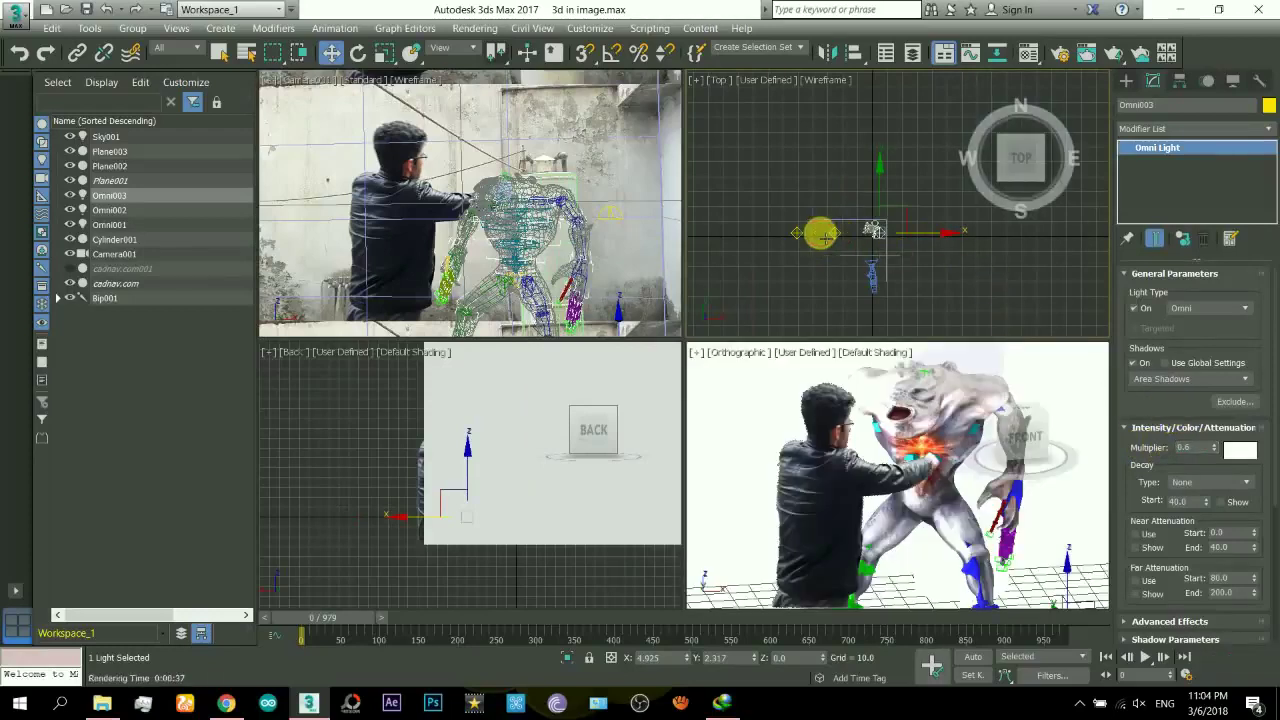
left_click(800, 235, "ctrl")
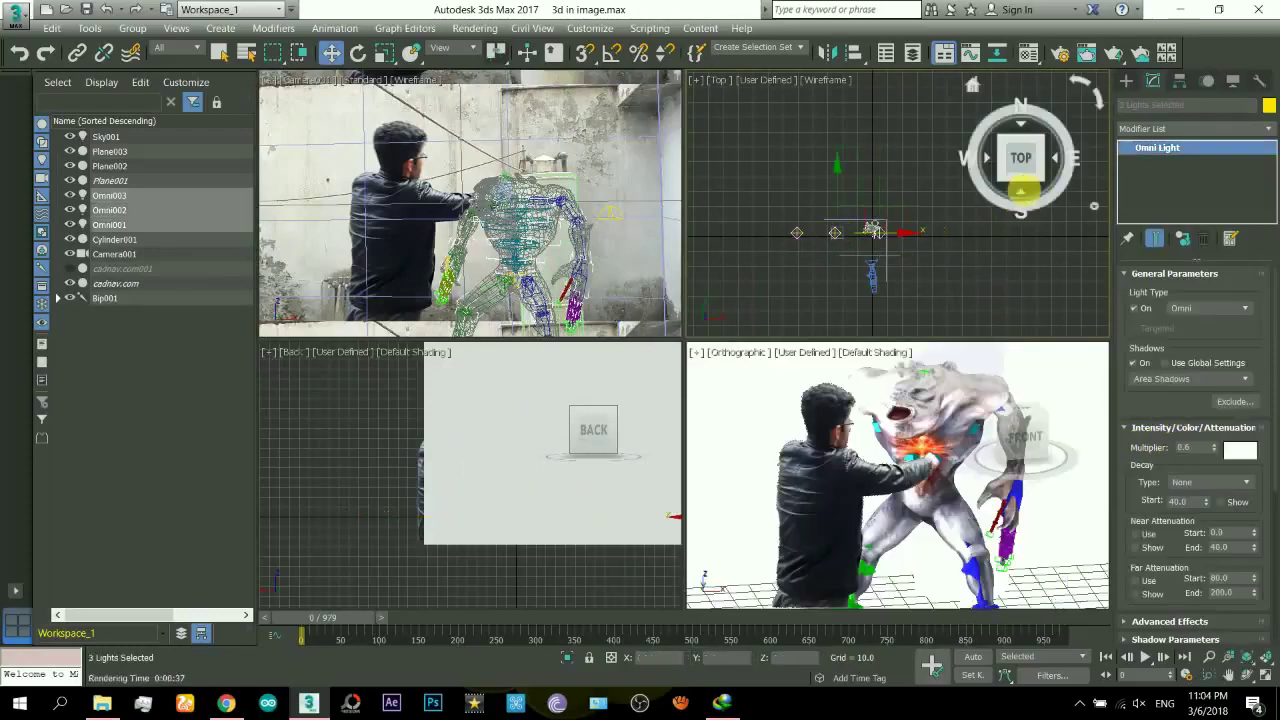
left_click_drag(1020, 177, 980, 213)
key("f")
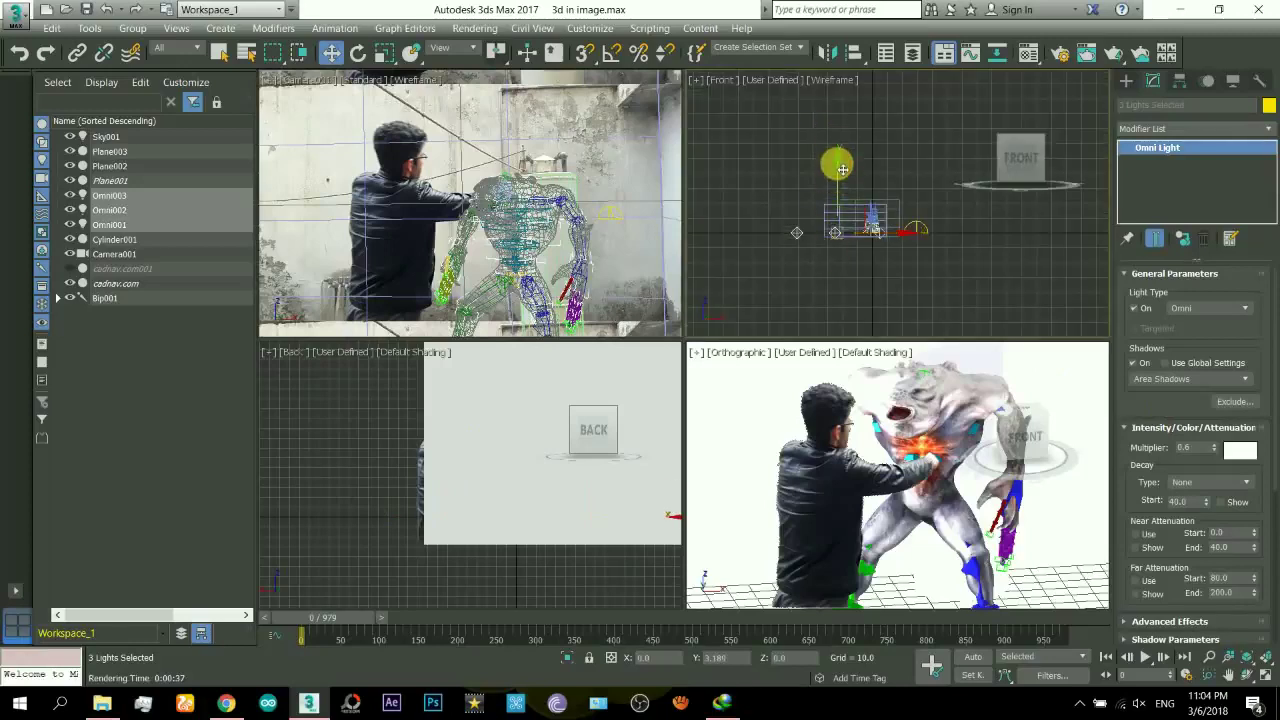
left_click_drag(843, 170, 848, 110)
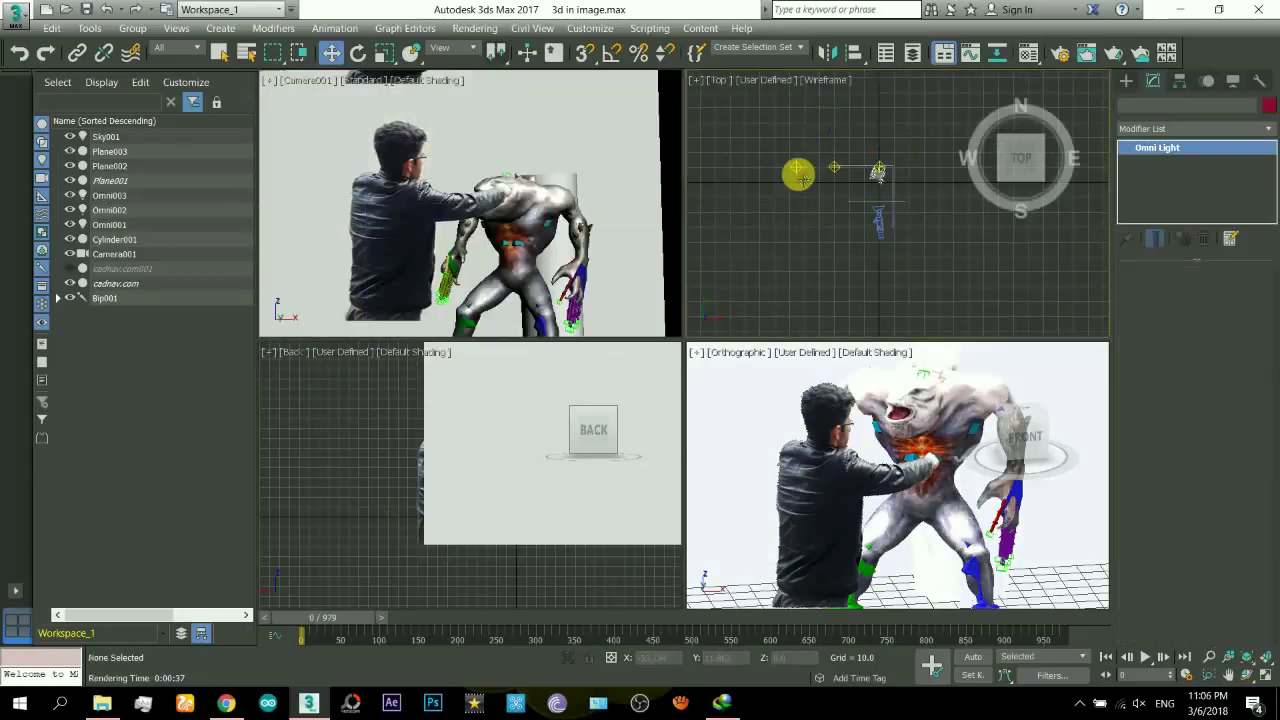
Step: Turn off Diffuse in the Advanced Effects of the westernmost omni light, leaving Specular on
left_click(799, 176)
left_click_drag(1123, 457, 1132, 324)
left_click(1160, 446)
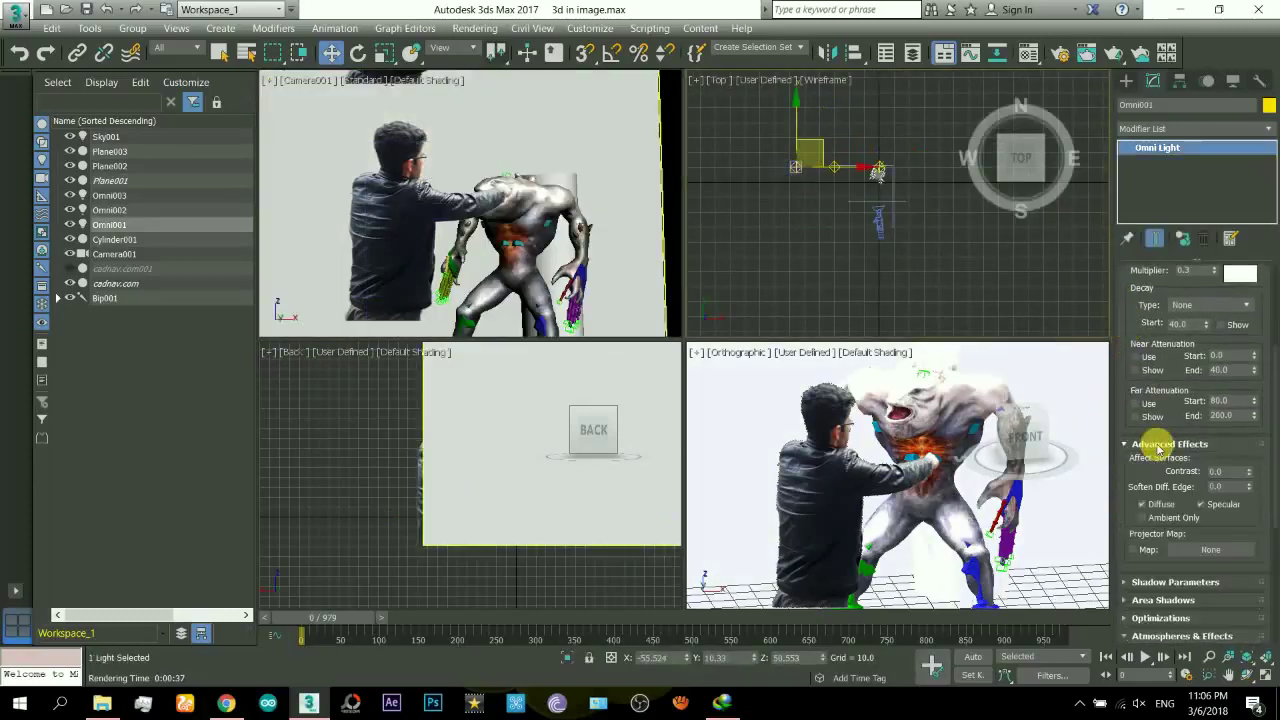
left_click(1150, 509)
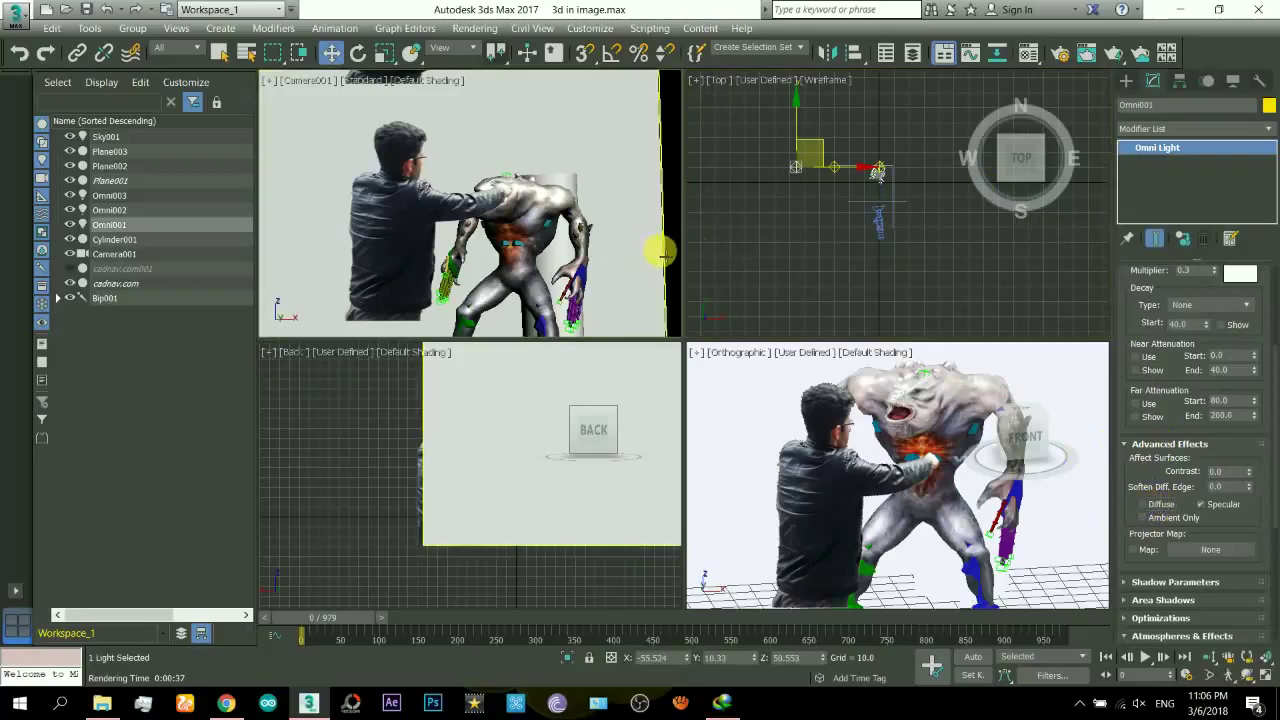
Step: Test-render the camera view and examine closely where the man's fist and arm meet the beast
key("shift+q")
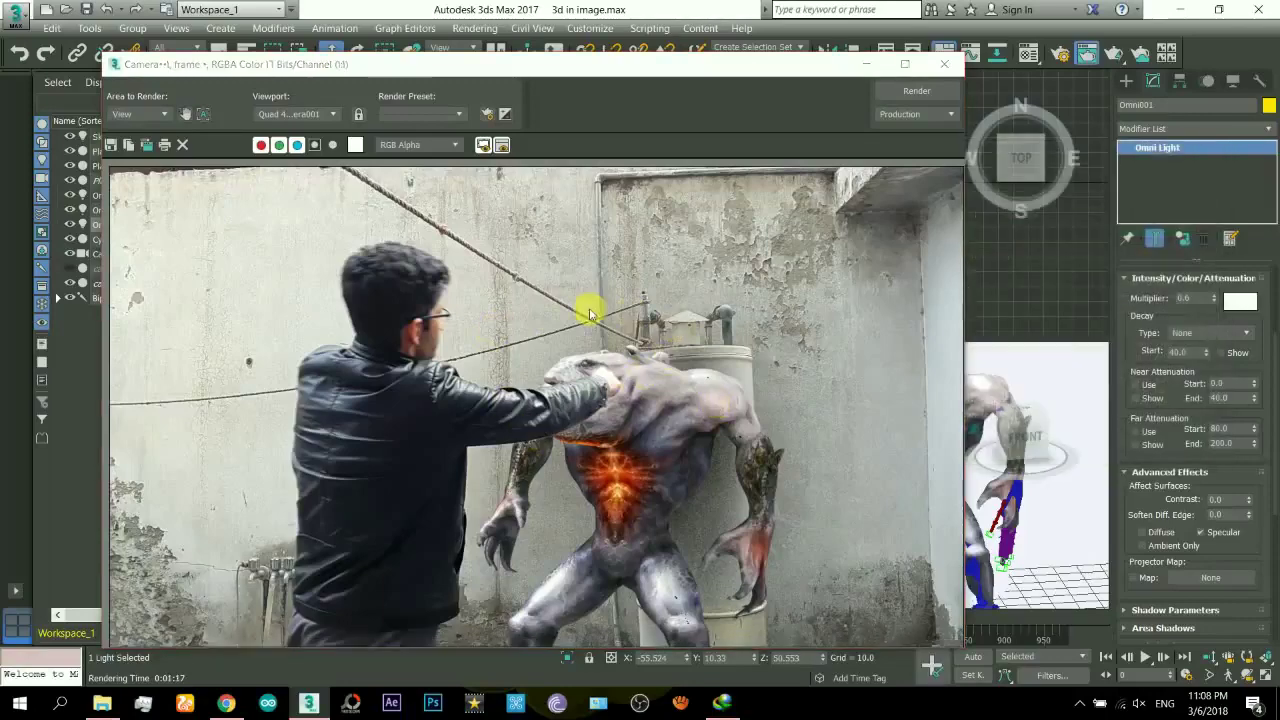
left_click_drag(714, 66, 762, 26)
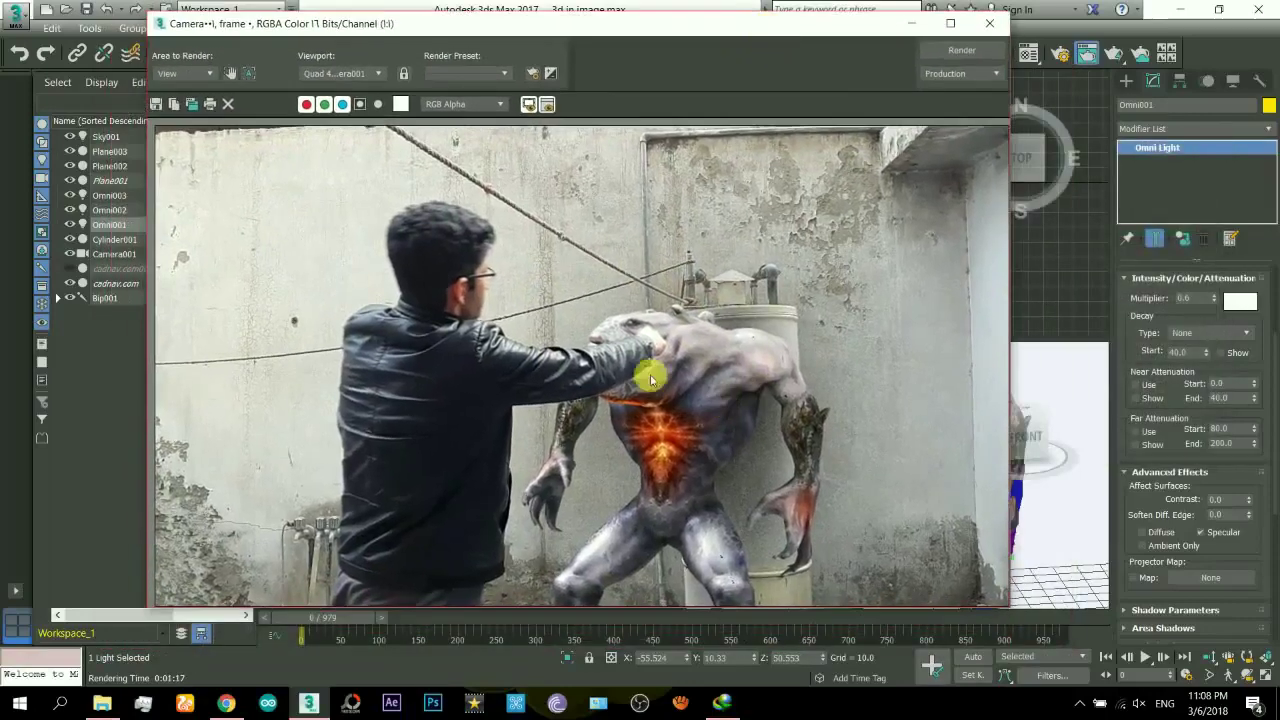
scroll(650, 378, "up", 2)
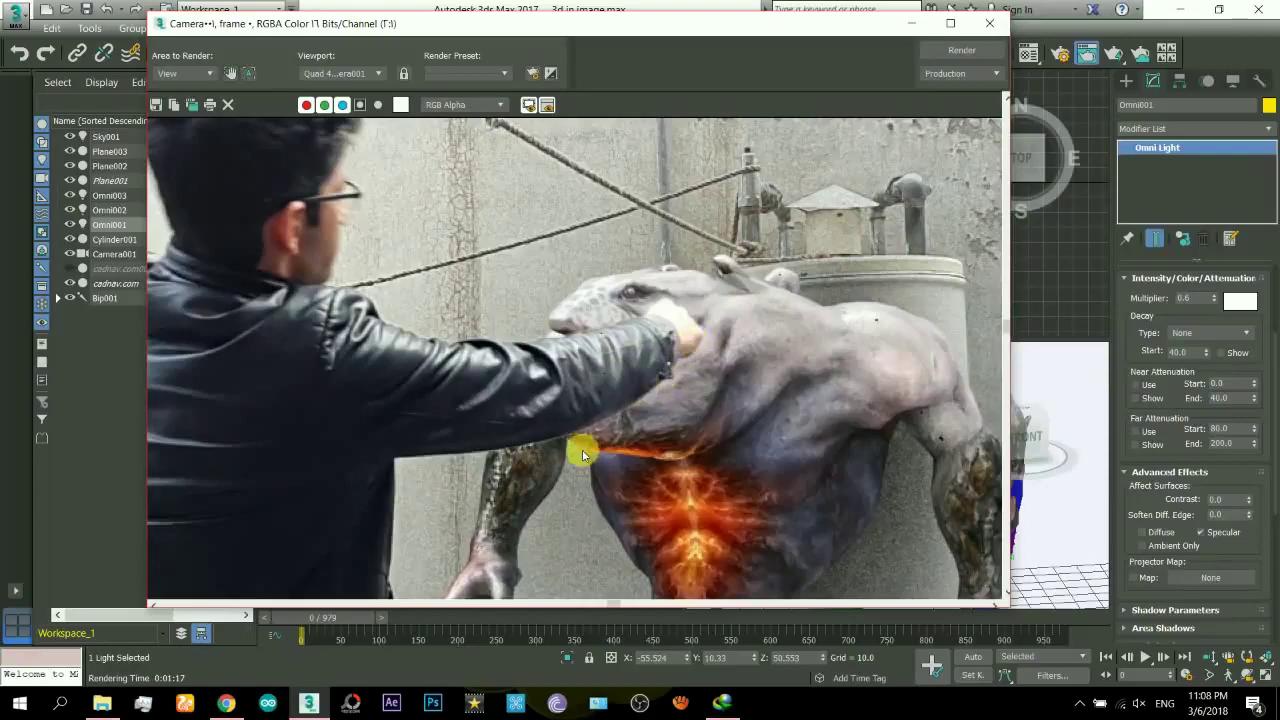
scroll(657, 349, "down", 2)
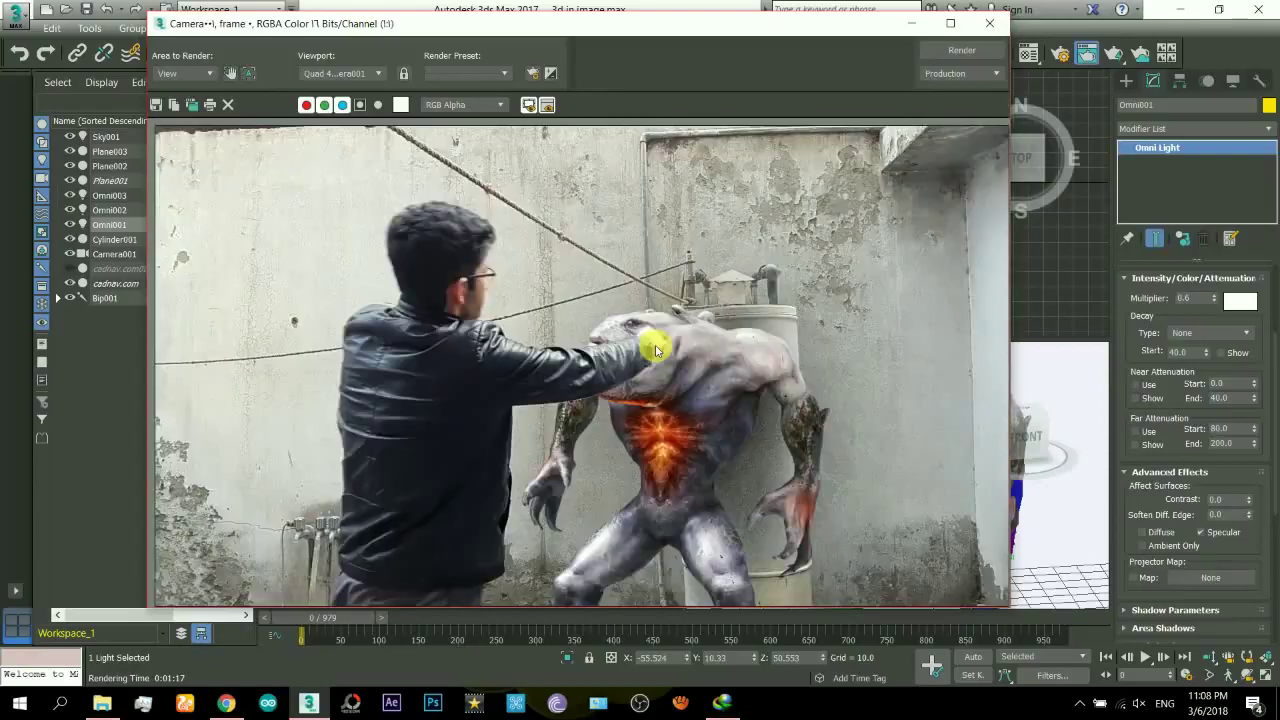
scroll(667, 331, "up", 2)
scroll(718, 200, "down", 2)
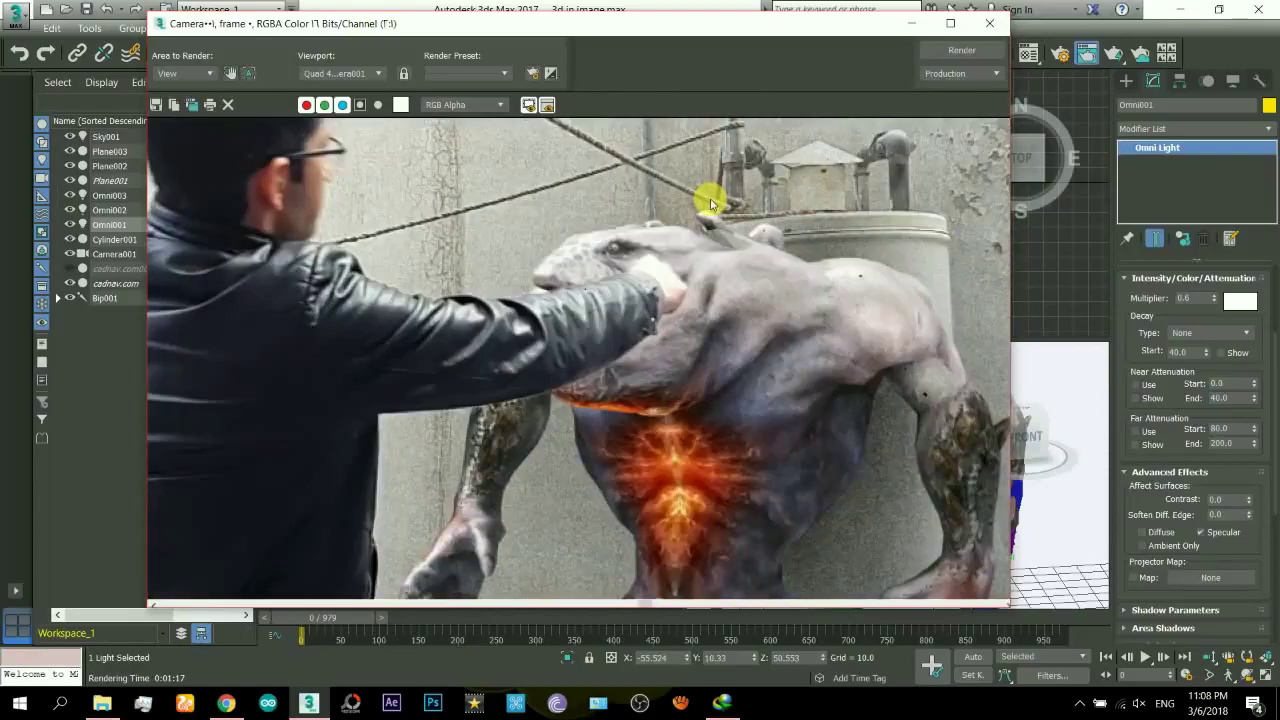
scroll(688, 332, "up", 1)
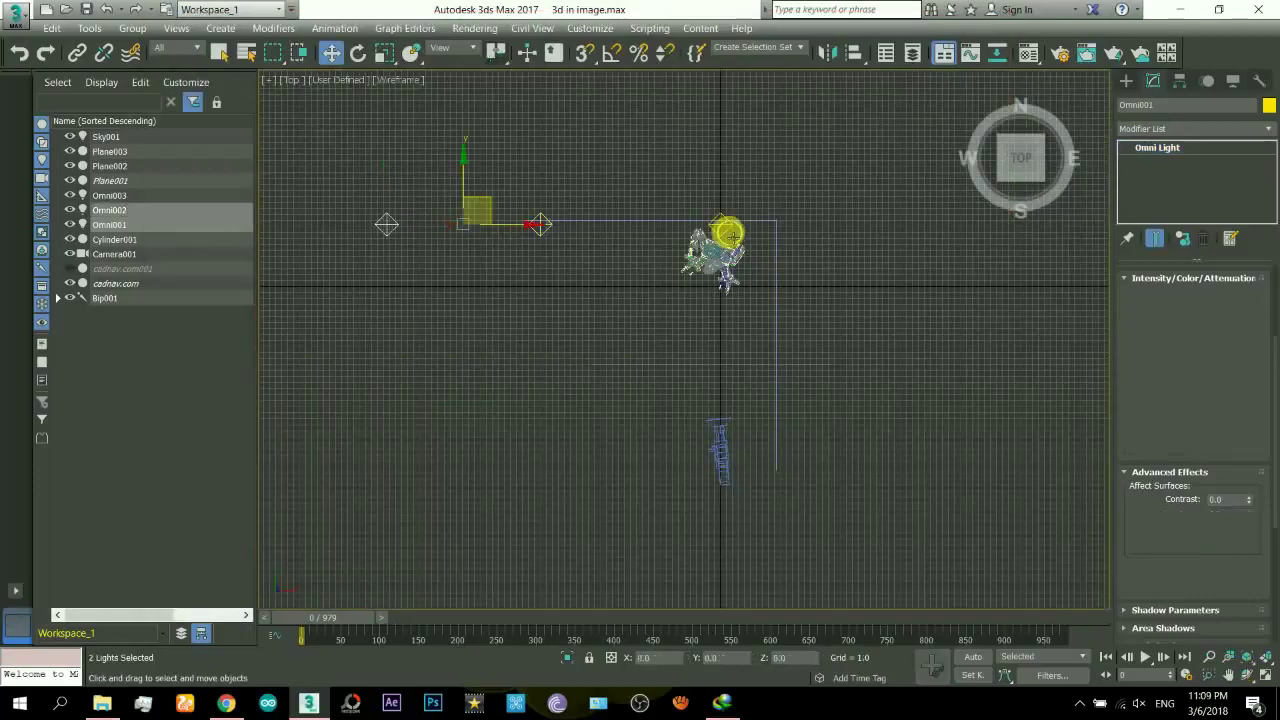
Step: Move all three omni lights southeast together in the top view so that they line up with the beast
left_click(723, 234, "ctrl")
left_click(527, 190, "ctrl")
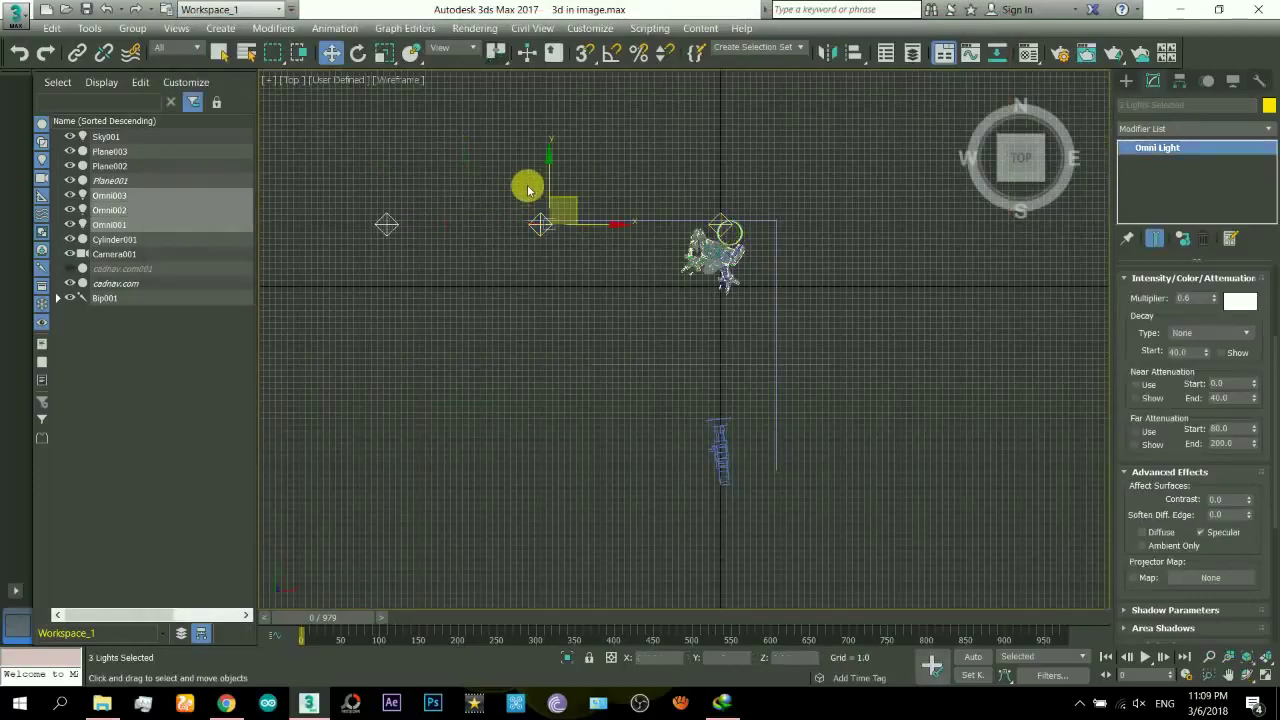
left_click_drag(554, 188, 646, 272)
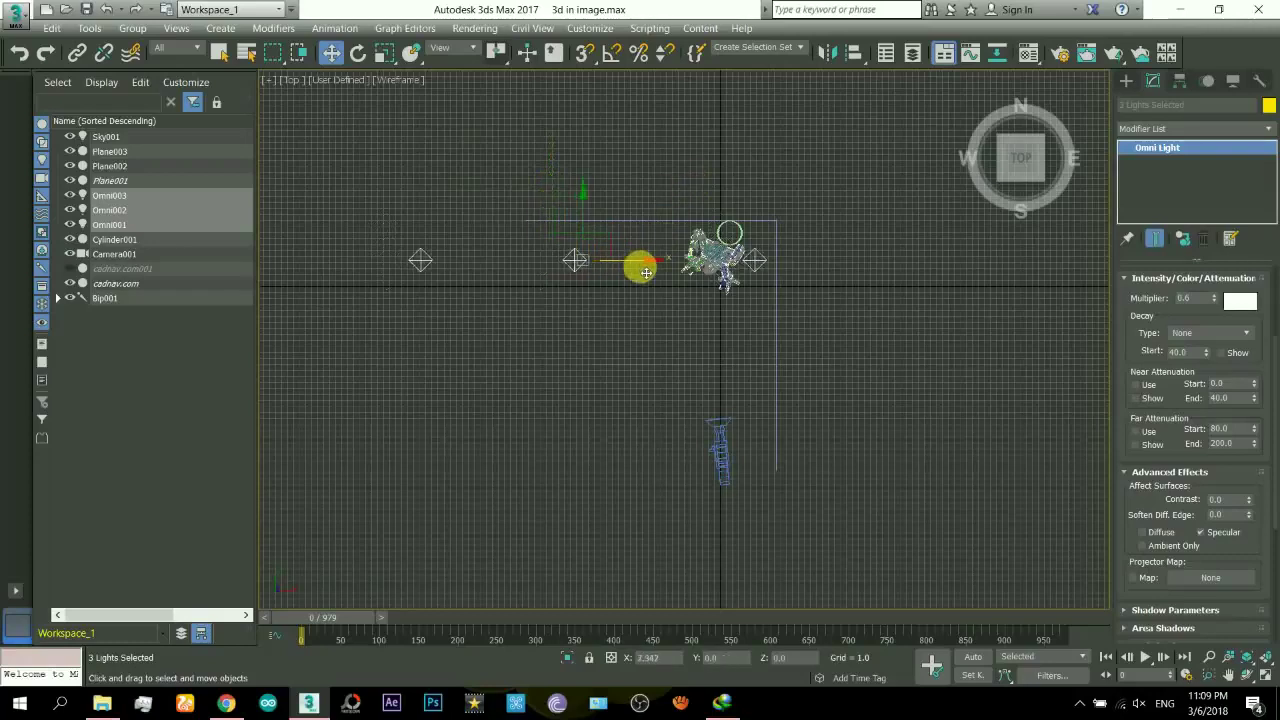
left_click(880, 254)
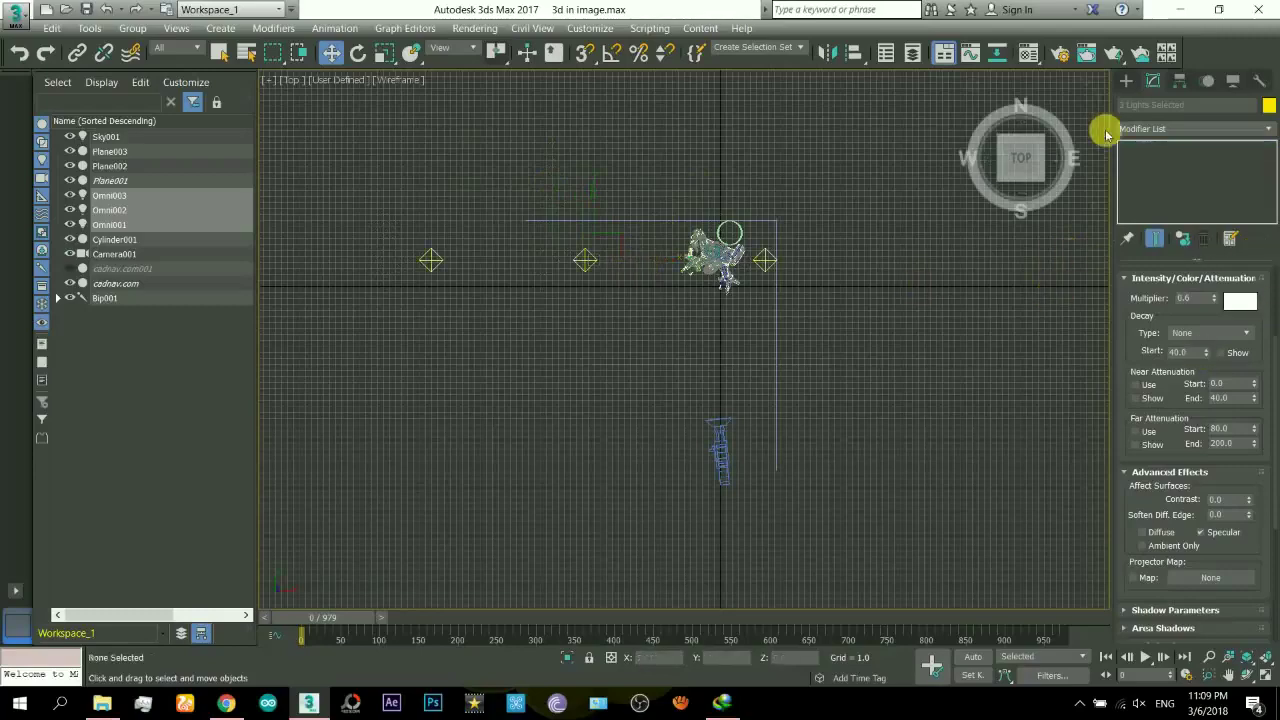
Step: Create an upright cylinder about 2.4 in radius and 15 high beside the man's image plane to stand in for his body
left_click(1126, 82)
scroll(640, 286, "up", 2)
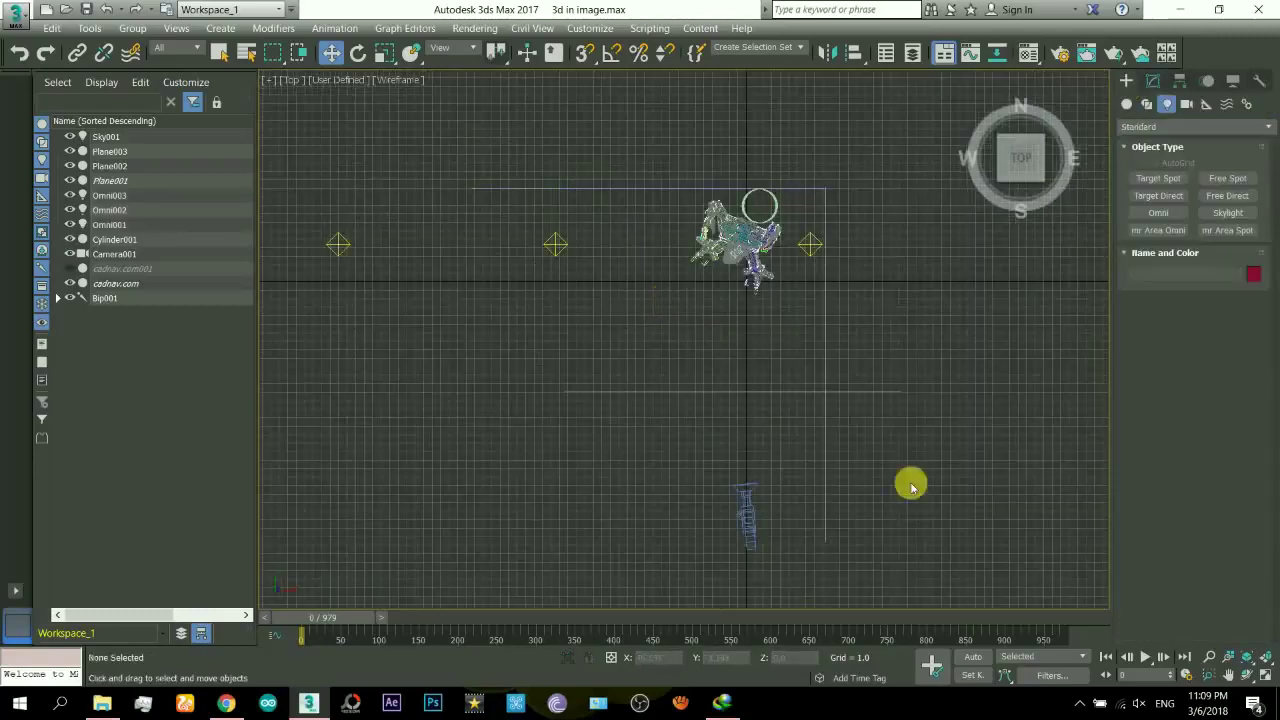
left_click(1247, 675)
mouse_move(622, 319)
left_mouse_down()
mouse_move(674, 280)
mouse_move(700, 280)
mouse_move(735, 390)
left_mouse_up()
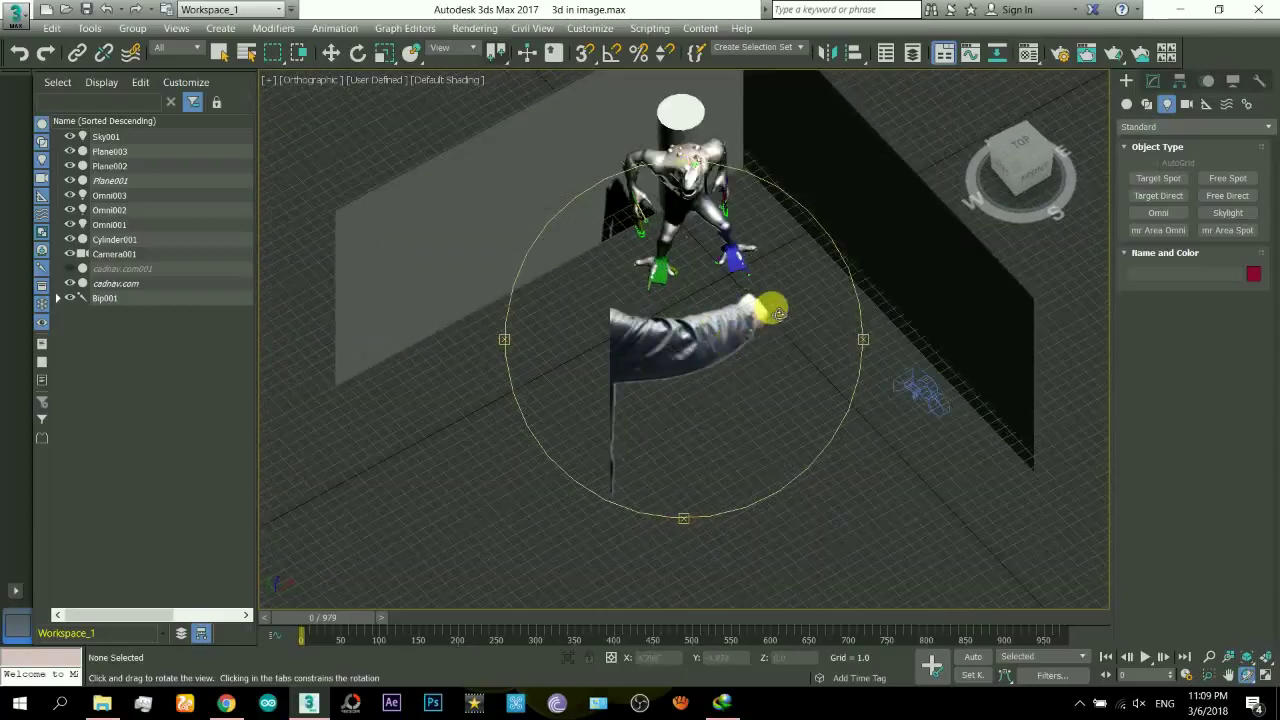
left_click(1128, 104)
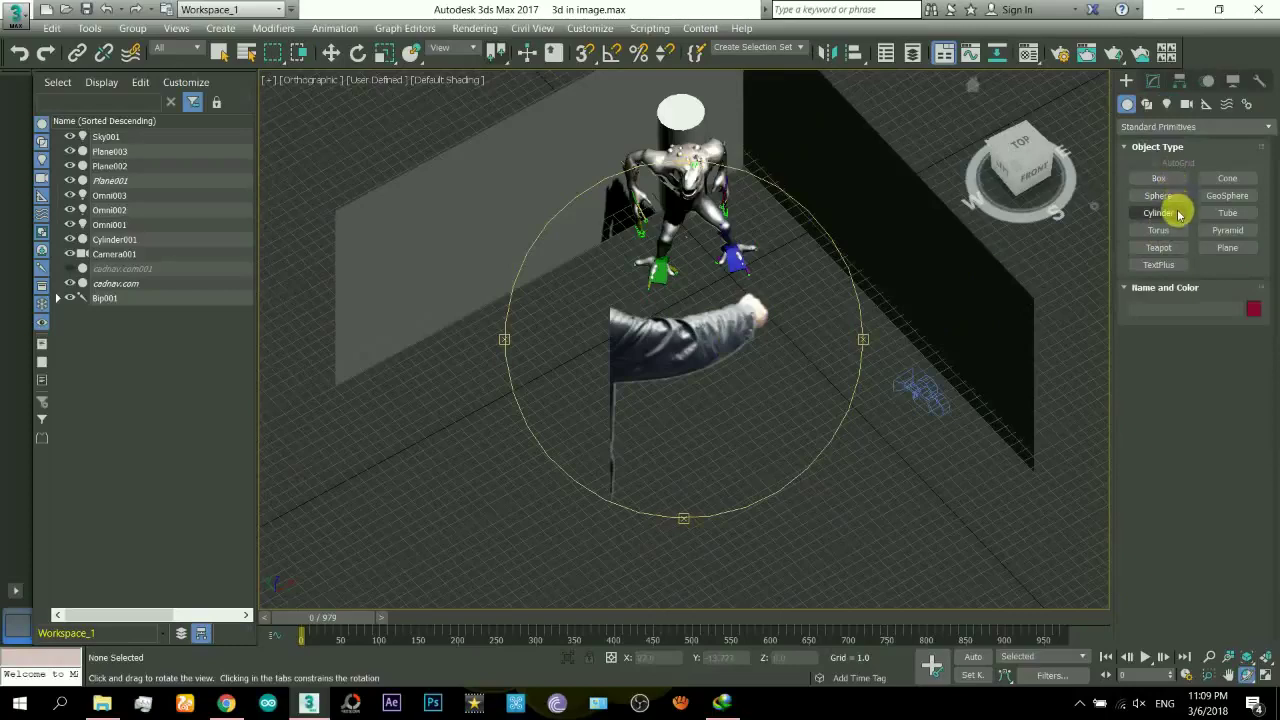
left_click(1166, 211)
left_click_drag(603, 405, 613, 414)
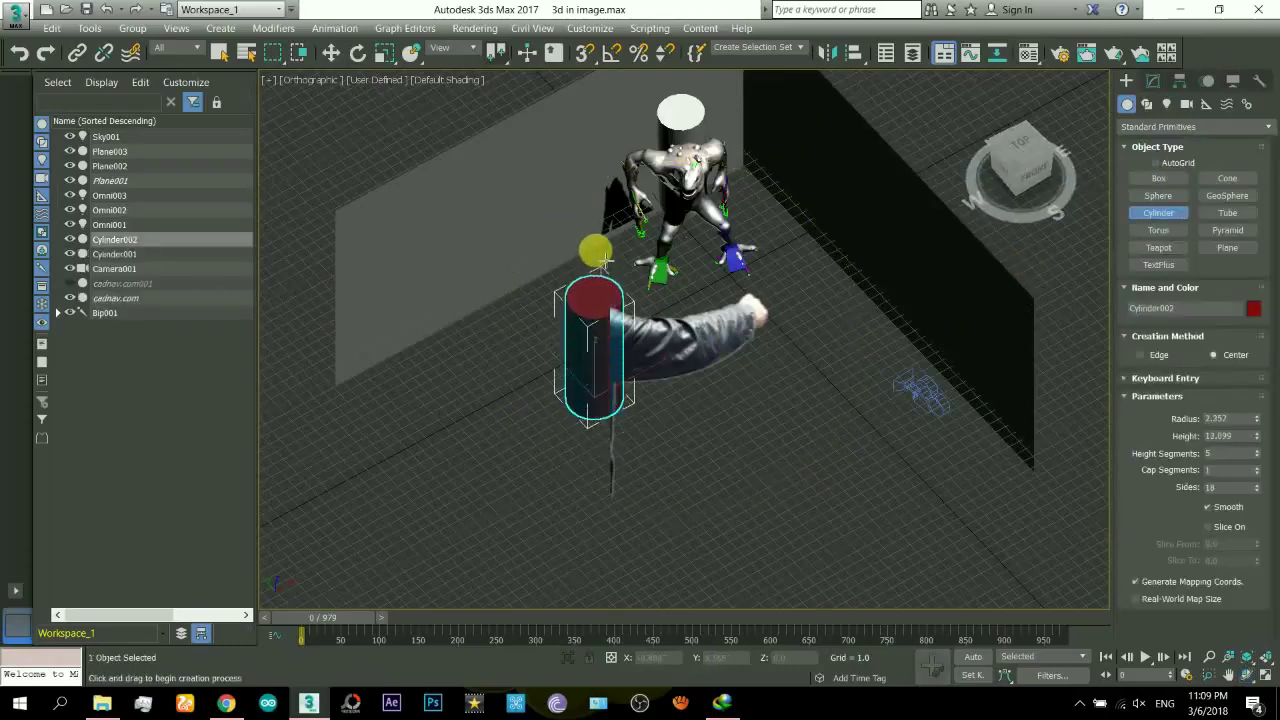
left_click(595, 245)
Step: Create a thin upright cylinder beneath the man's outstretched arm
left_click(1152, 180)
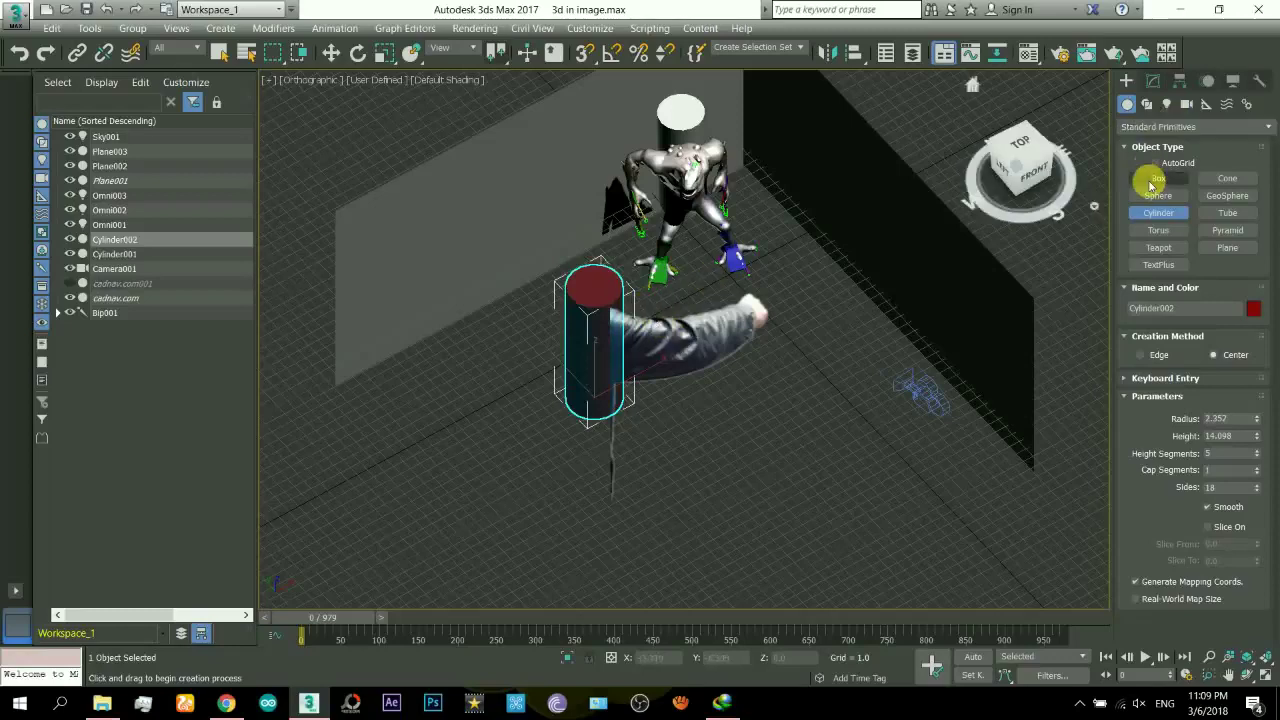
middle_click_drag(700, 345, 690, 378, "alt")
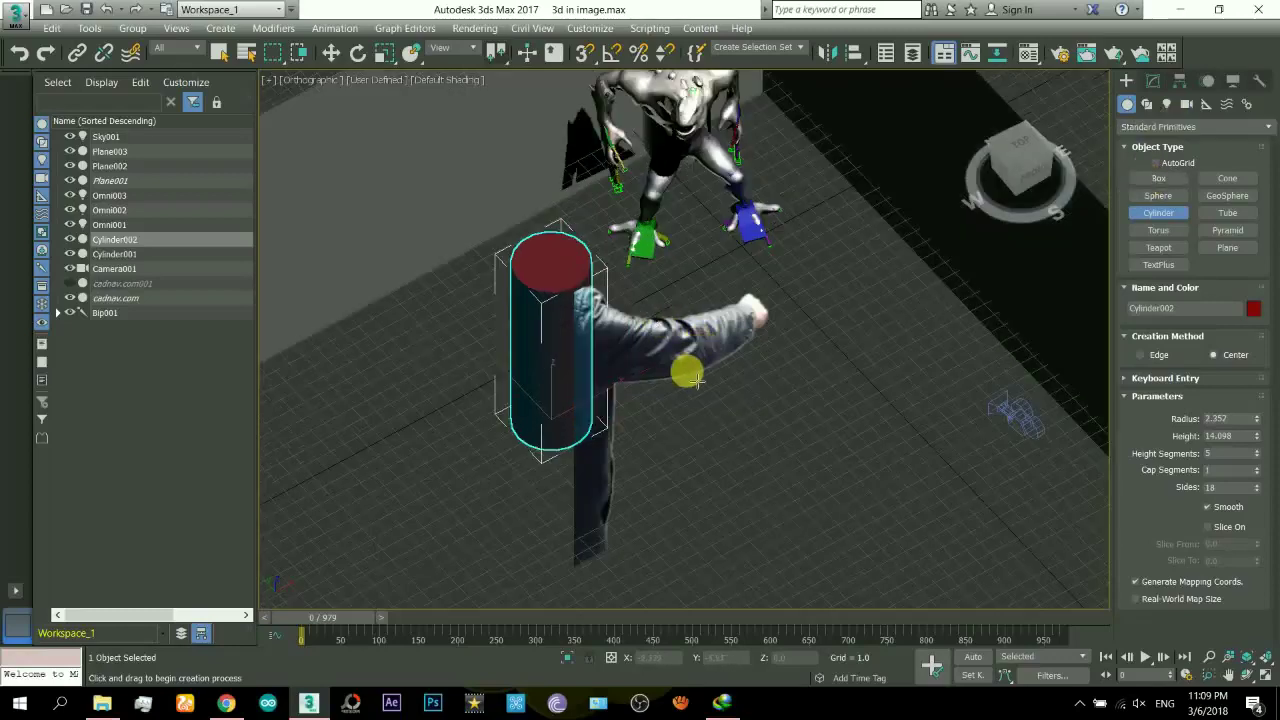
left_click_drag(705, 443, 706, 446)
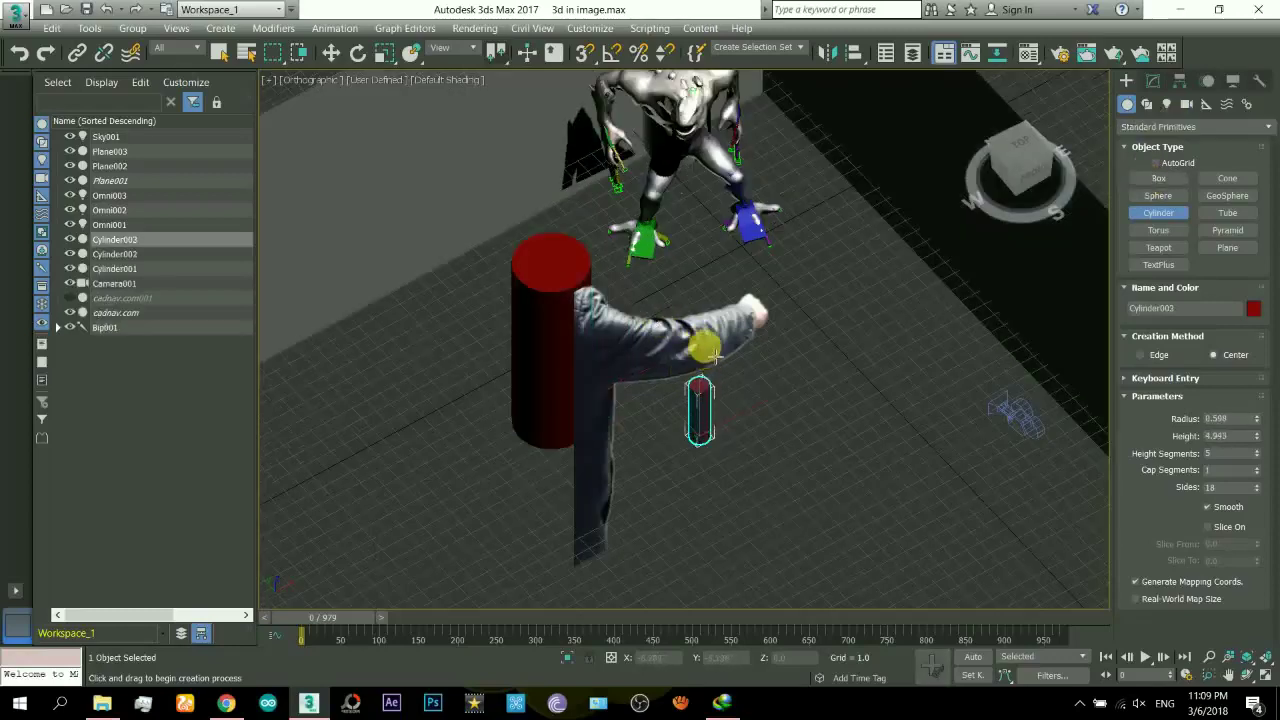
left_click(723, 297)
Step: Move the thin cylinder over to the large body cylinder beside the man
key("w")
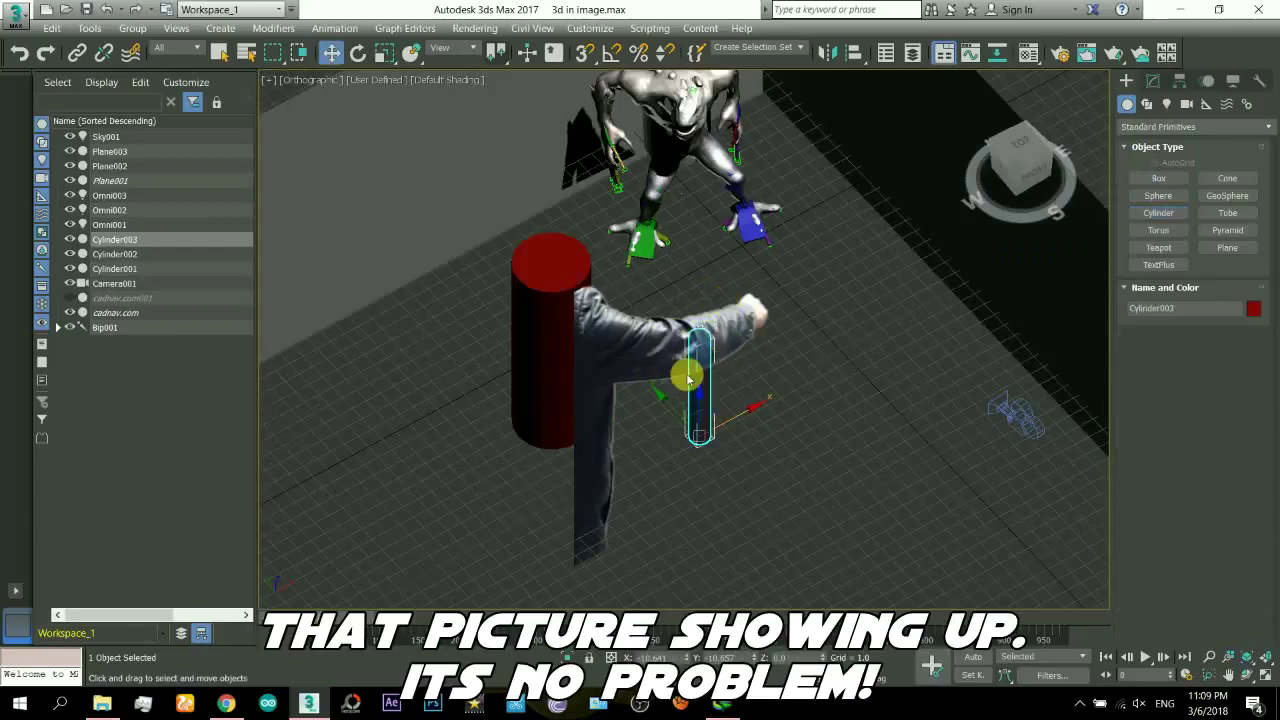
left_click(1250, 677)
left_click_drag(814, 371, 700, 427)
left_click_drag(766, 366, 723, 451)
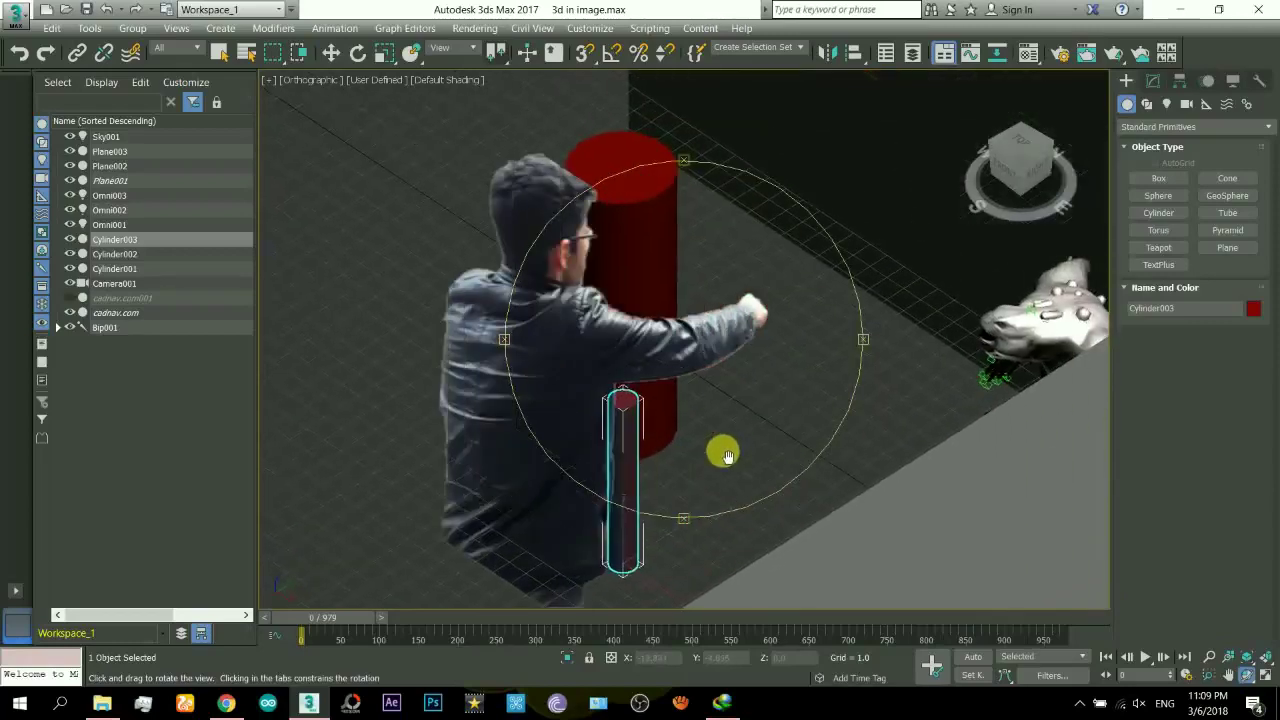
key("w")
left_click_drag(648, 575, 692, 445)
Step: Rotate the thin cylinder on its local axes with angle snap until it lies sideways and extends out from the body cylinder
left_click(358, 52)
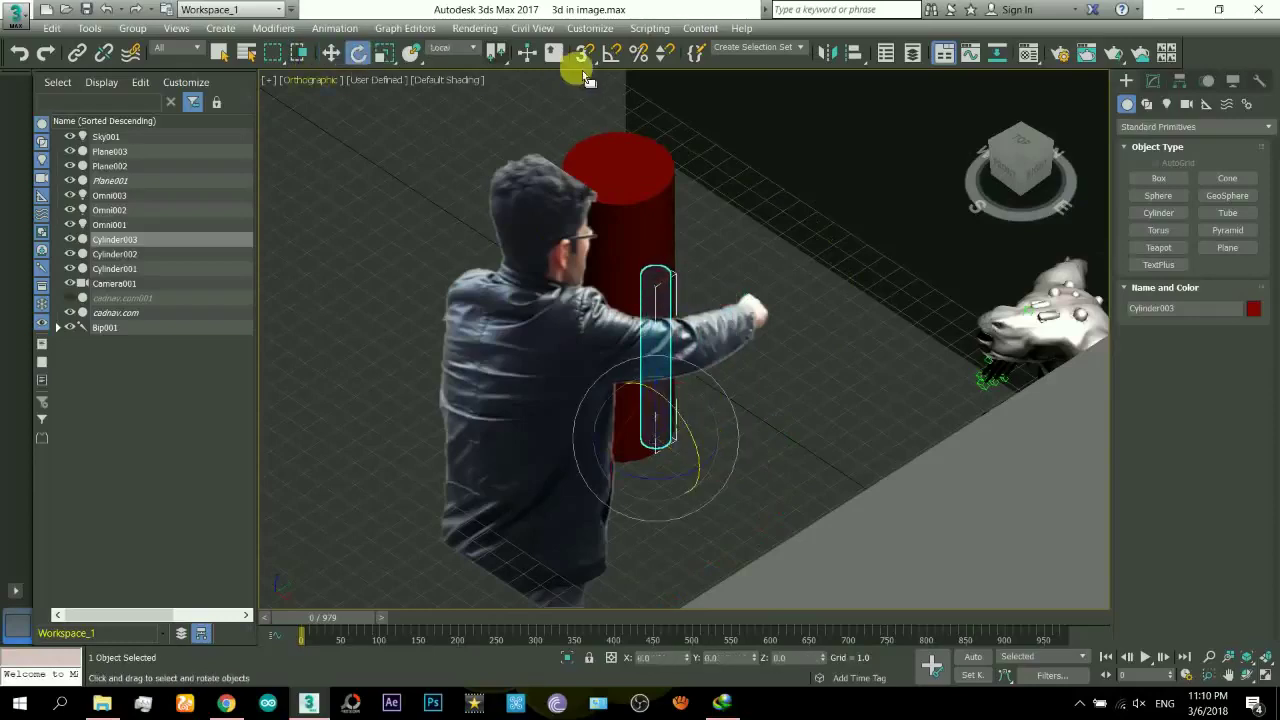
left_click_drag(681, 414, 724, 458)
left_click_drag(664, 487, 686, 480)
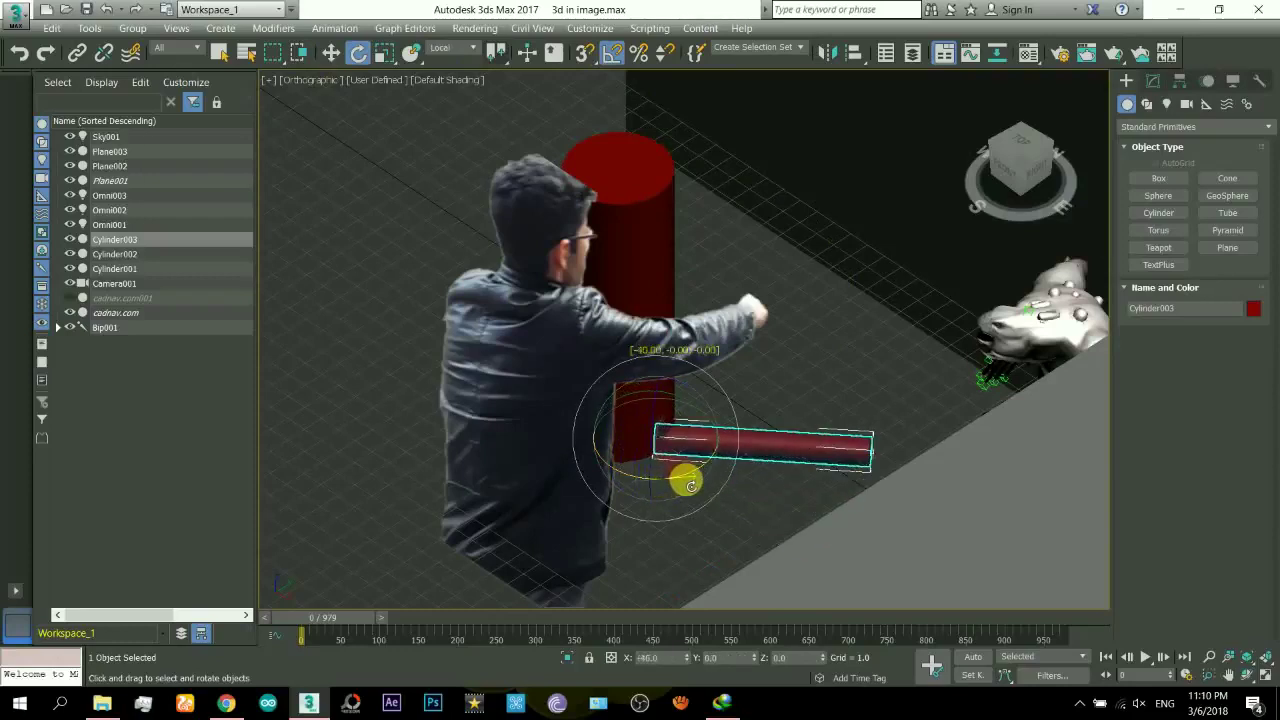
Step: Raise the thin arm cylinder from the base of the body cylinder to just below its upper end
left_click(1247, 677)
left_click_drag(791, 349, 693, 153)
right_click(748, 418)
key("w")
key("ctrl+r")
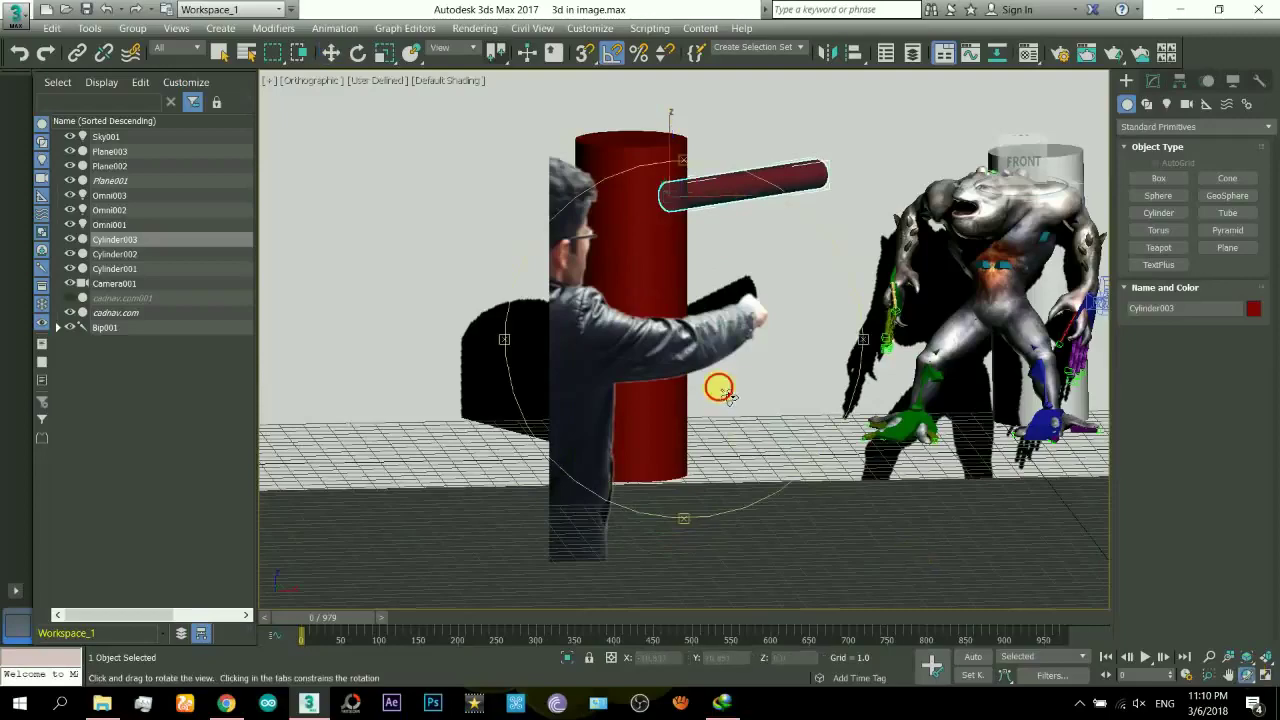
Step: Select the body and arm cylinders together and move them to line up with the man's image in the camera view
left_click_drag(722, 393, 737, 460)
right_click(703, 503)
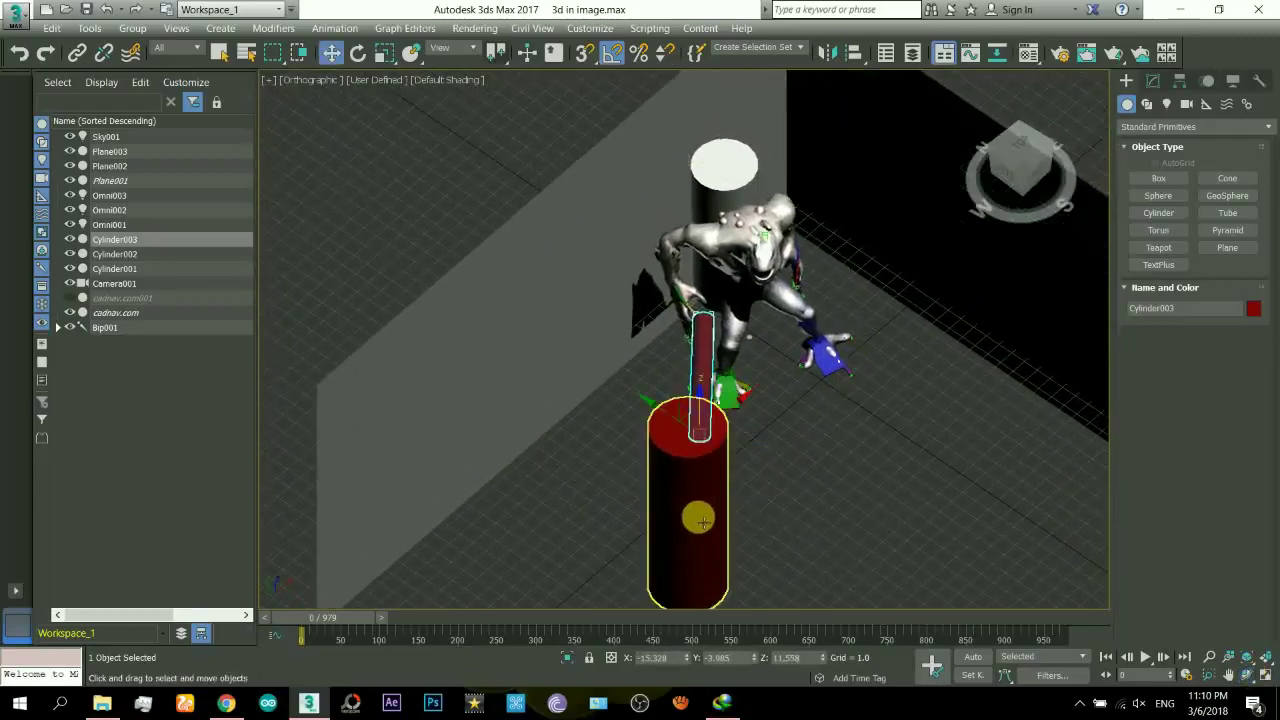
left_click(700, 520, "ctrl")
left_click(1267, 677)
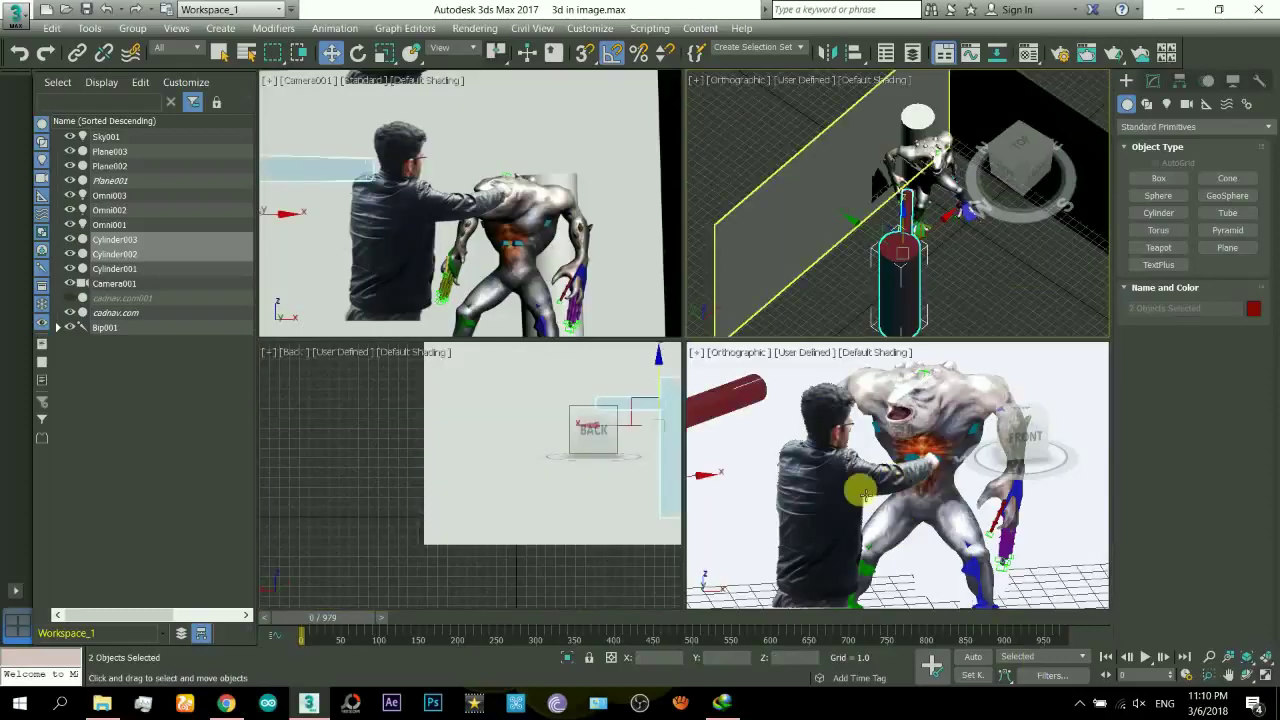
right_click(874, 279)
left_click(927, 289)
middle_click_drag(897, 264, 873, 263)
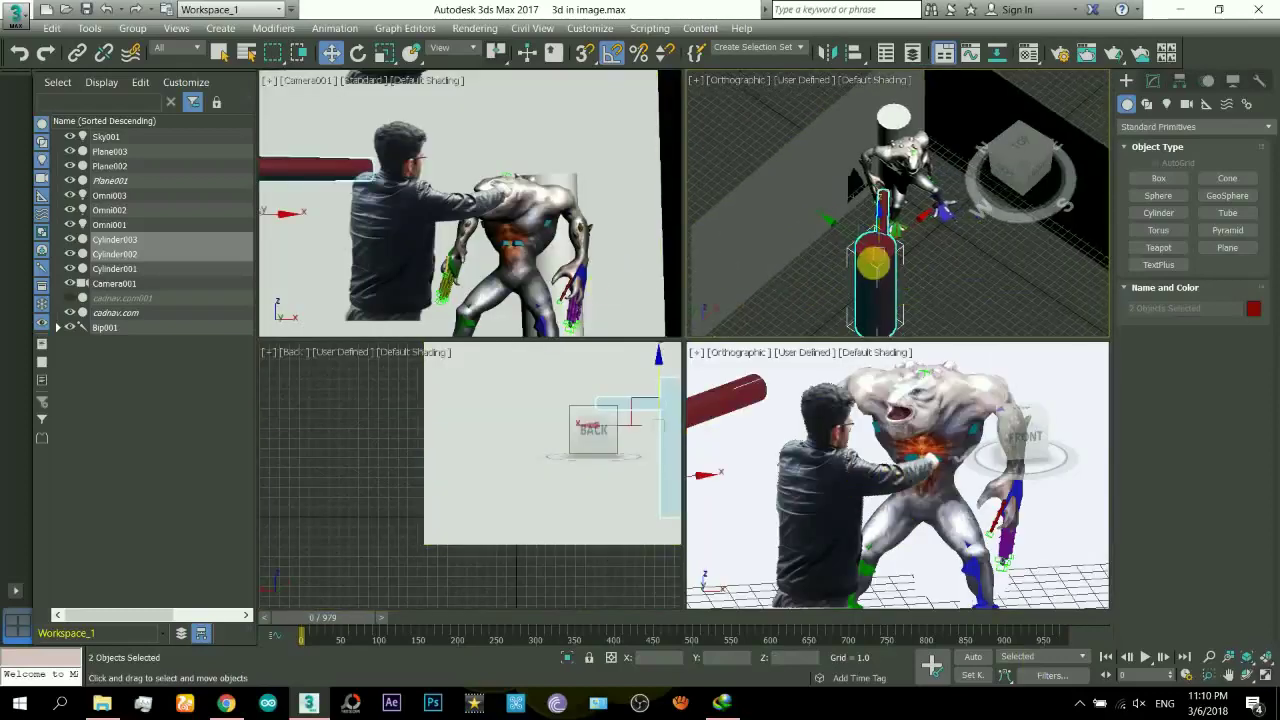
left_click_drag(873, 233, 945, 190)
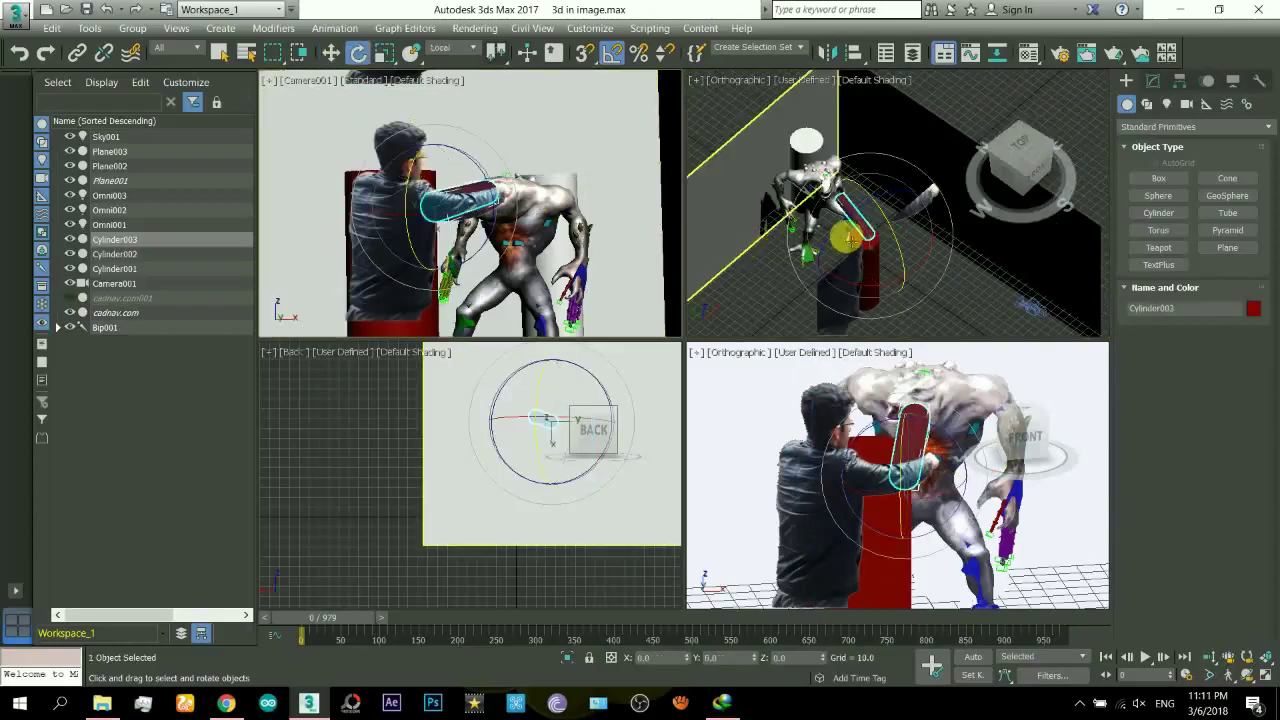
Step: Lengthen the arm cylinder by scaling it along its own axis until it reaches the beast
middle_click_drag(862, 247, 901, 267)
scroll(885, 260, "up", 3)
scroll(885, 261, "up", 2)
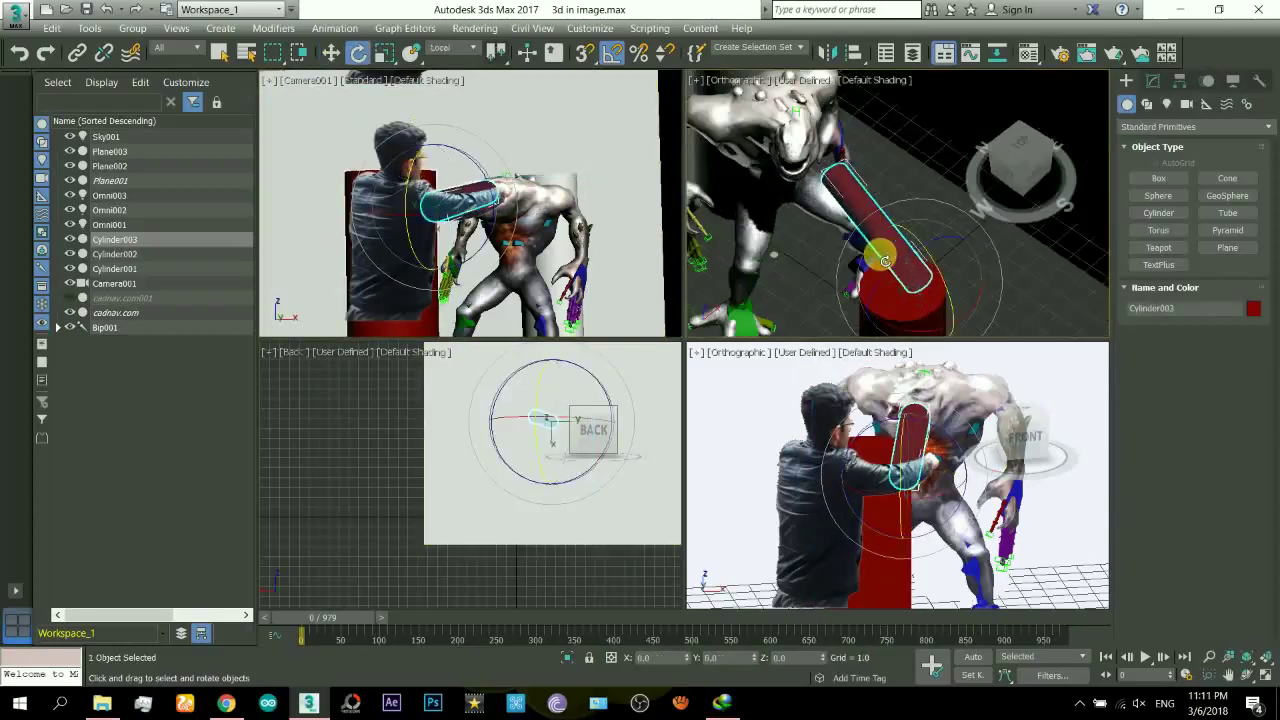
left_click(1260, 678)
left_click(1246, 675)
left_click_drag(714, 363, 790, 370)
left_click_drag(700, 368, 649, 346)
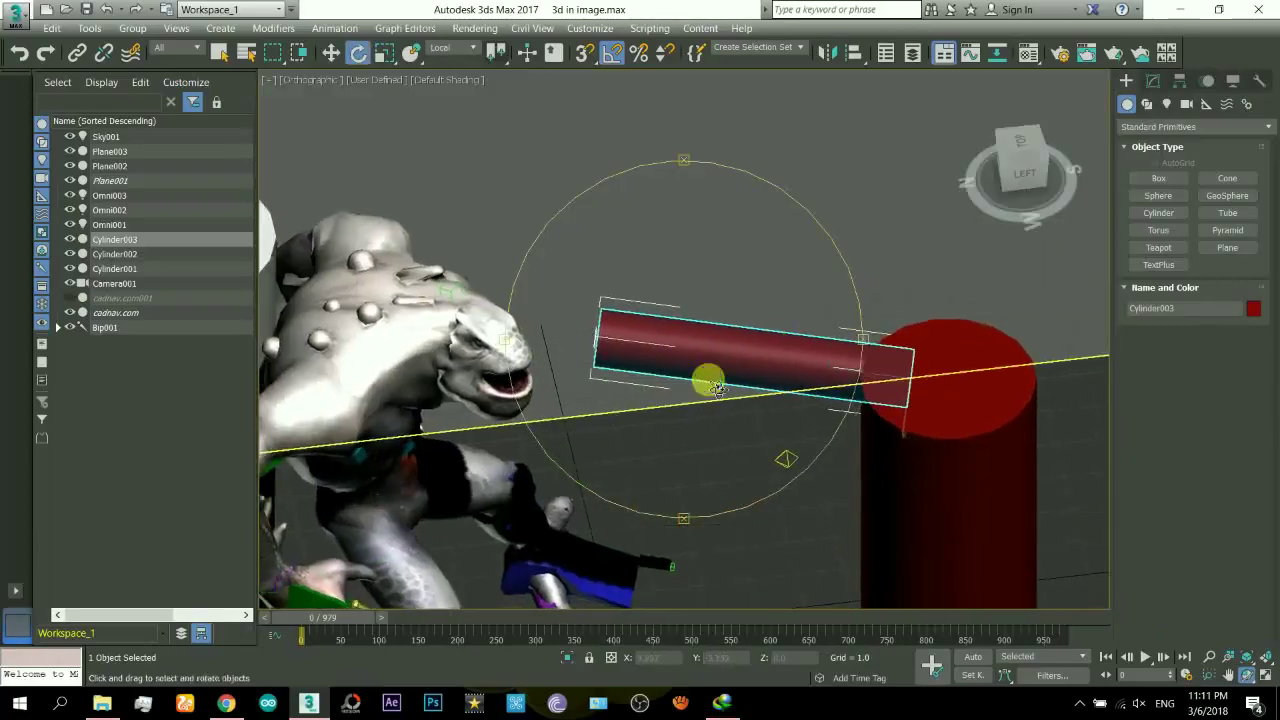
key("e")
left_click(390, 62)
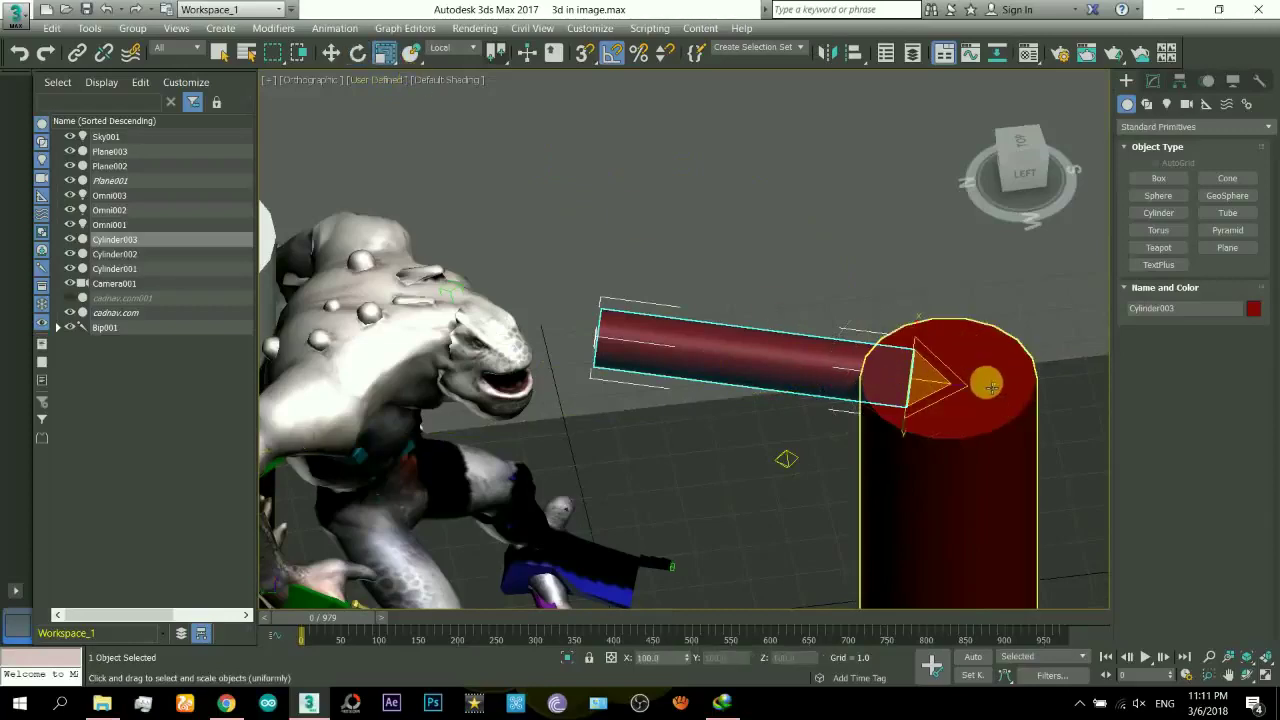
left_click_drag(986, 383, 1013, 407)
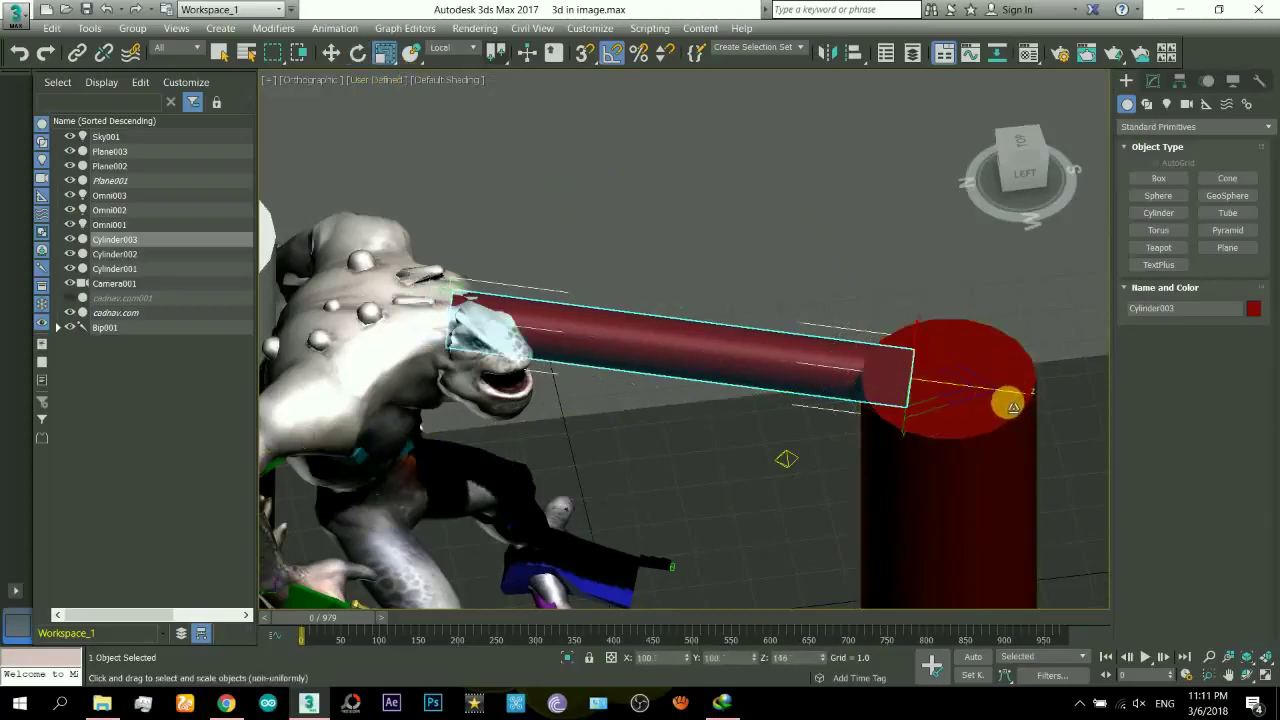
Step: Turn off Visible to Camera for both the body and arm cylinders in their object properties, keeping shadow casting on
left_click(1246, 675)
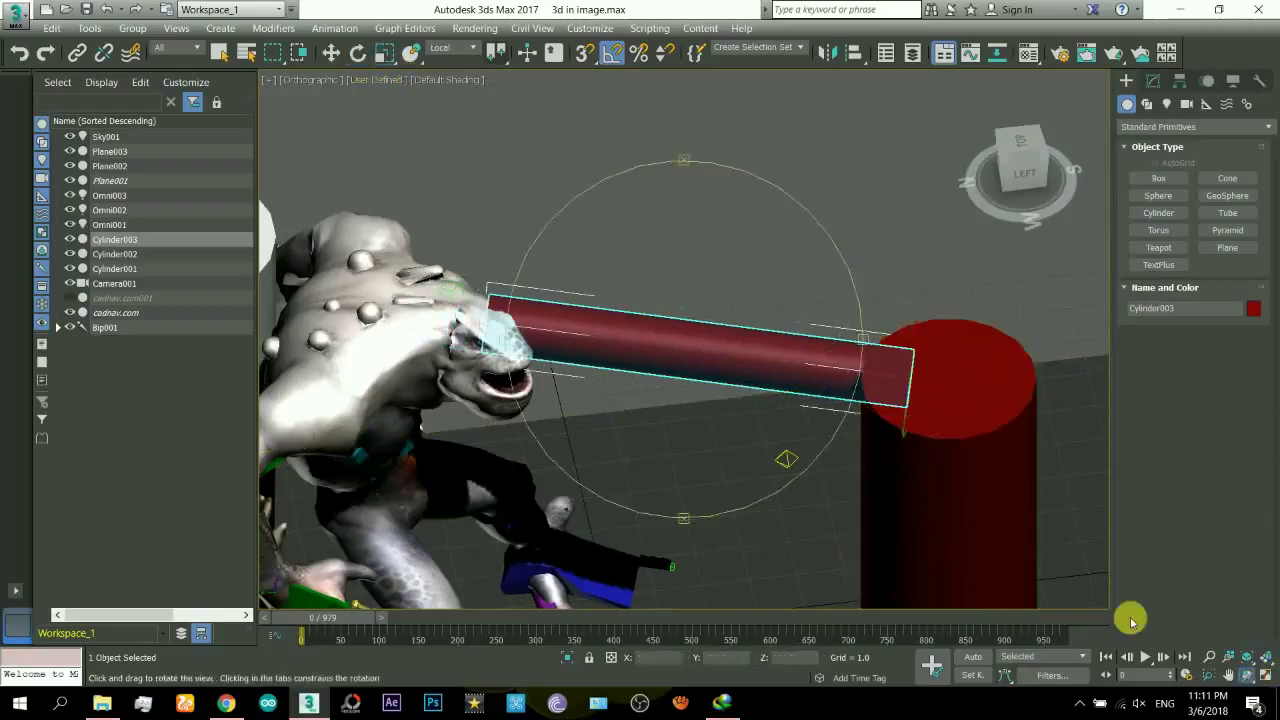
left_click_drag(640, 352, 566, 458)
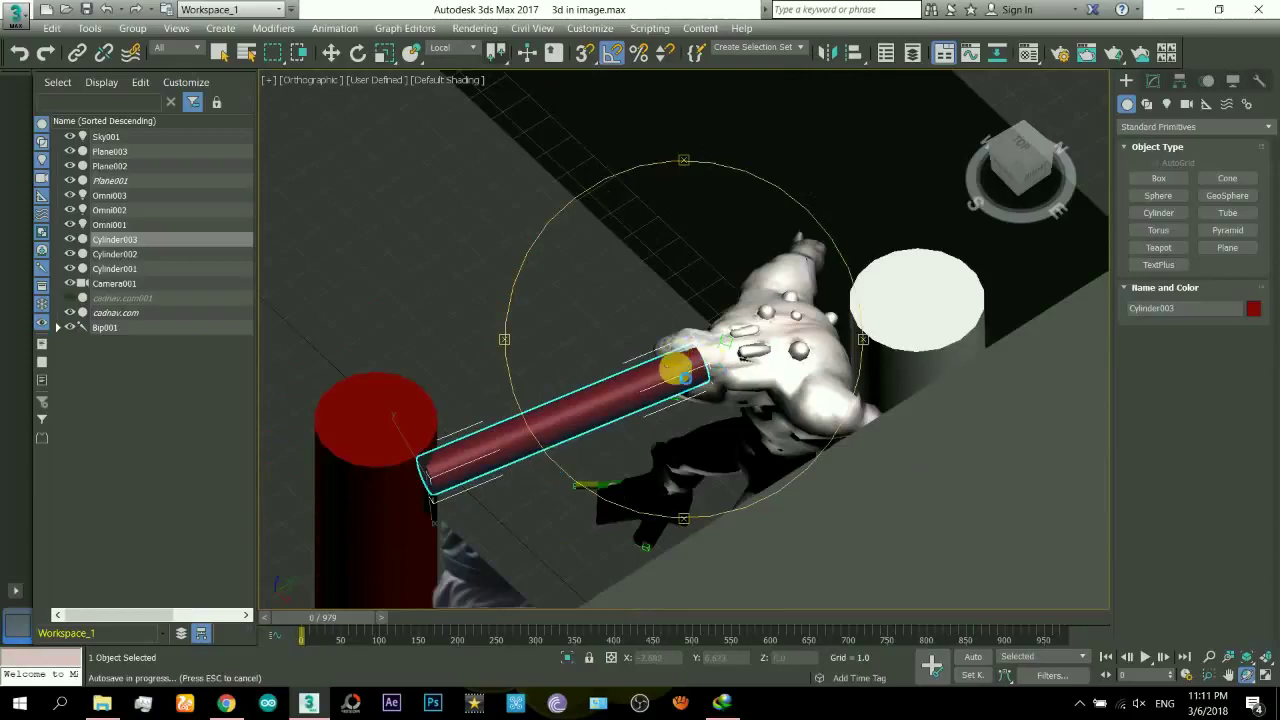
key("r")
left_click(410, 410, "ctrl")
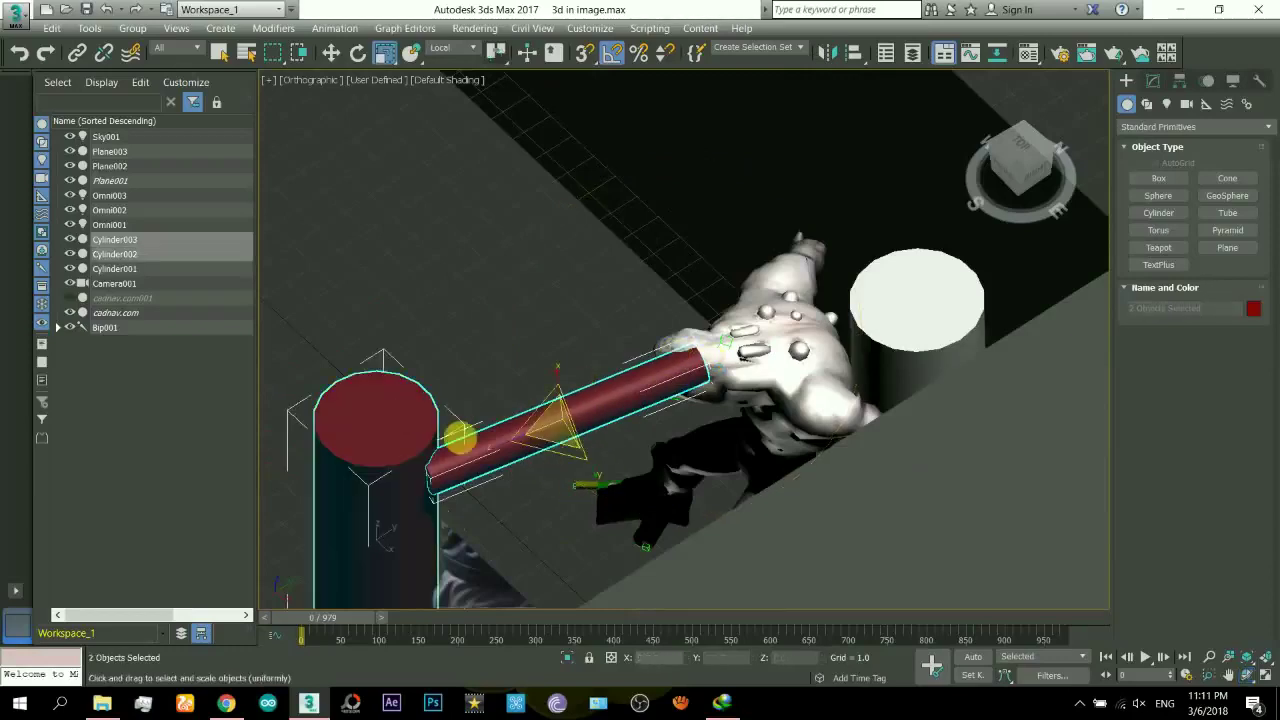
right_click(485, 455)
left_click(487, 572)
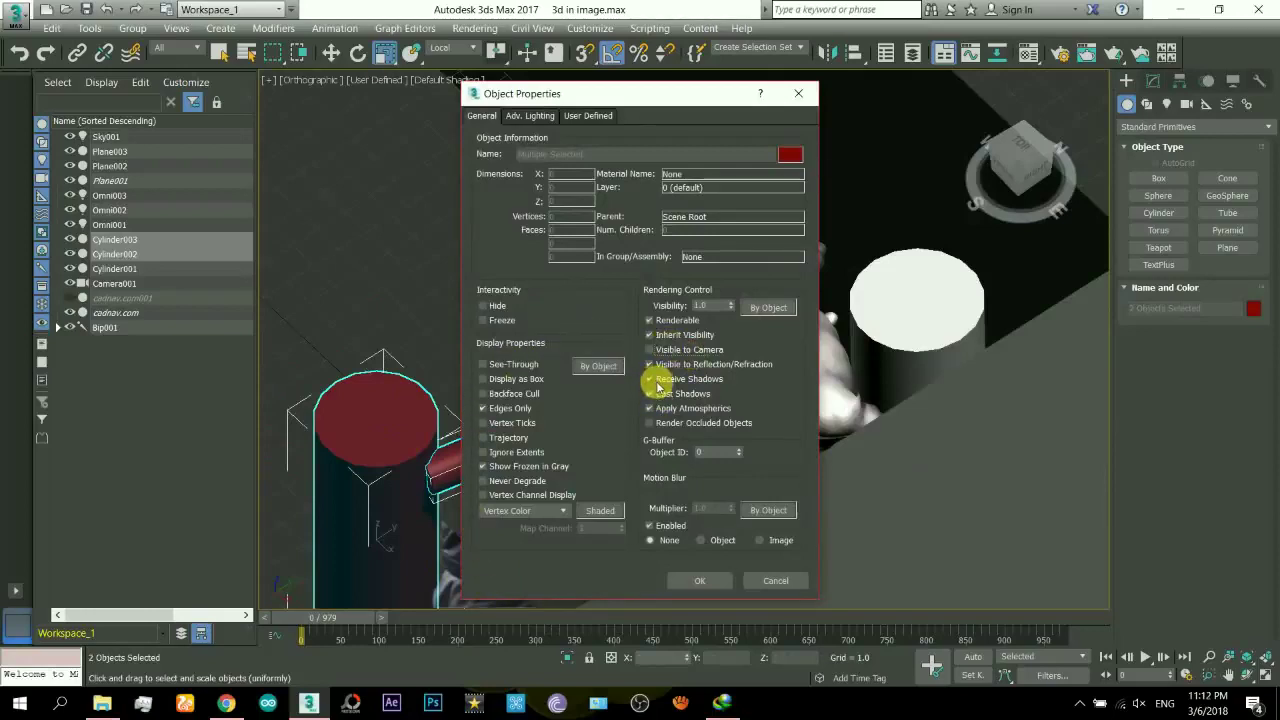
left_click(700, 580)
Step: Lower the arm cylinder slightly in the camera view so it lines up with the man's outstretched arm
key("c")
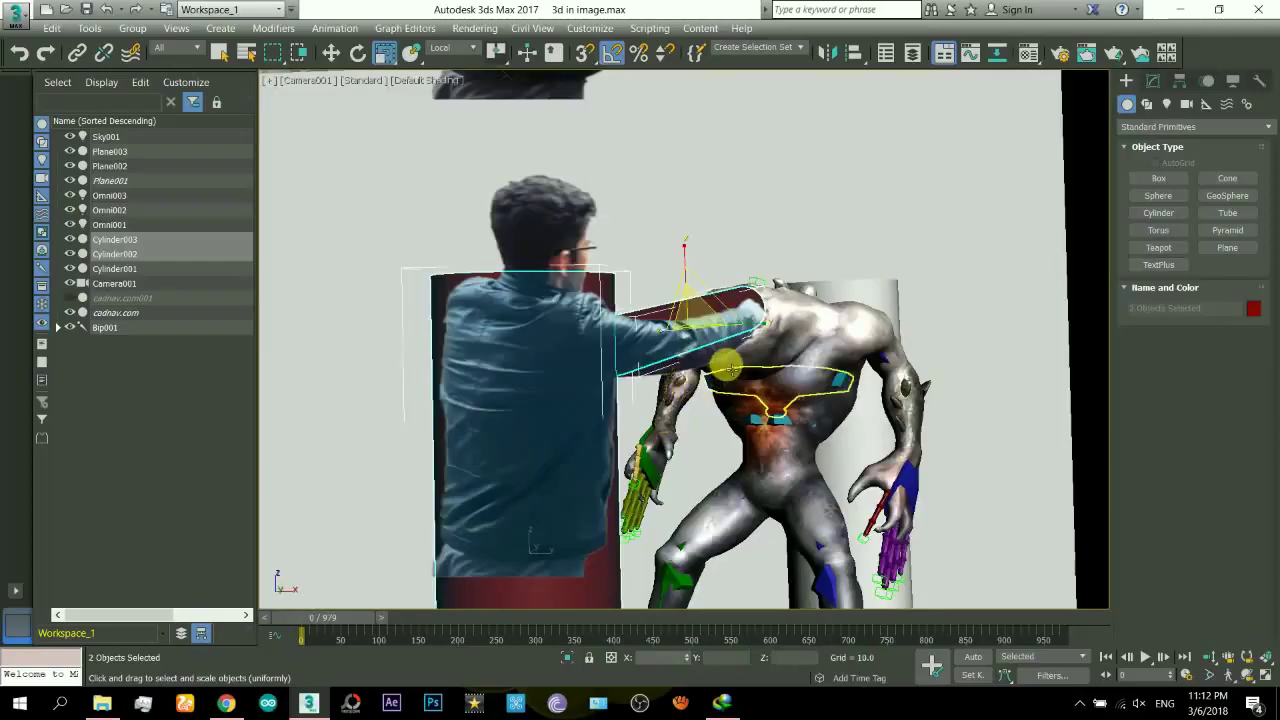
key("w")
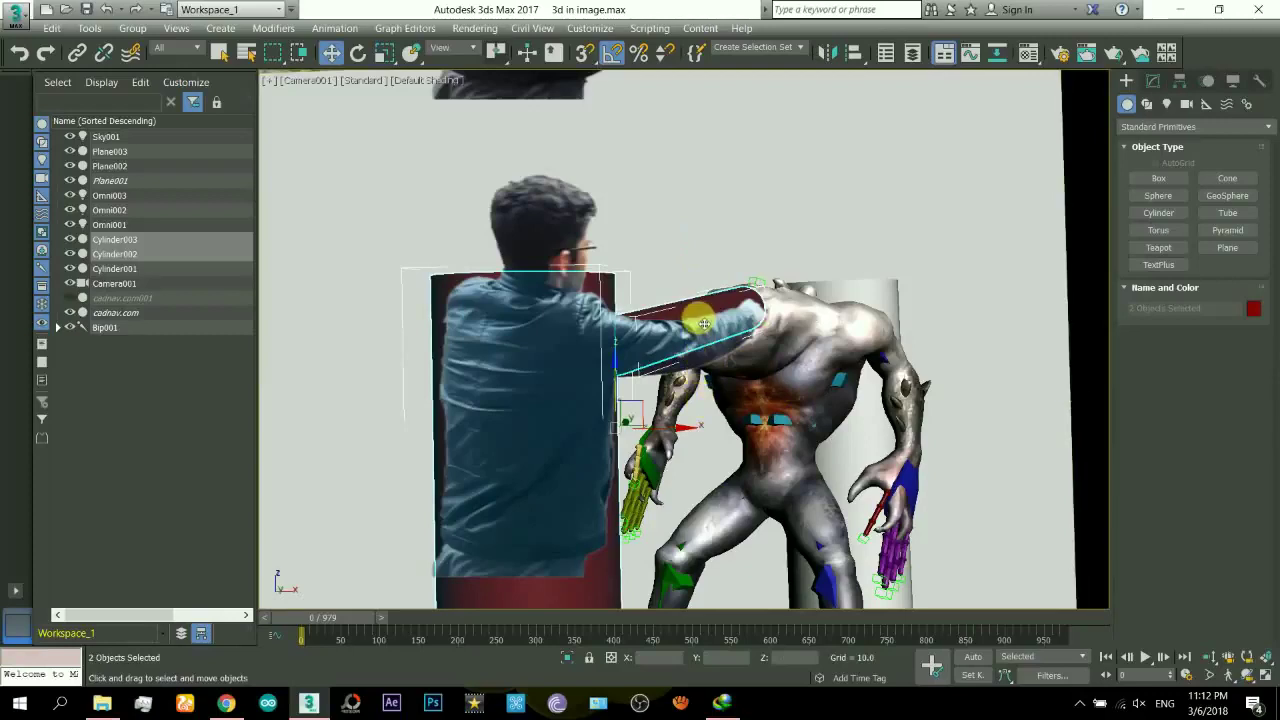
left_click(699, 308)
left_click_drag(618, 308, 638, 321)
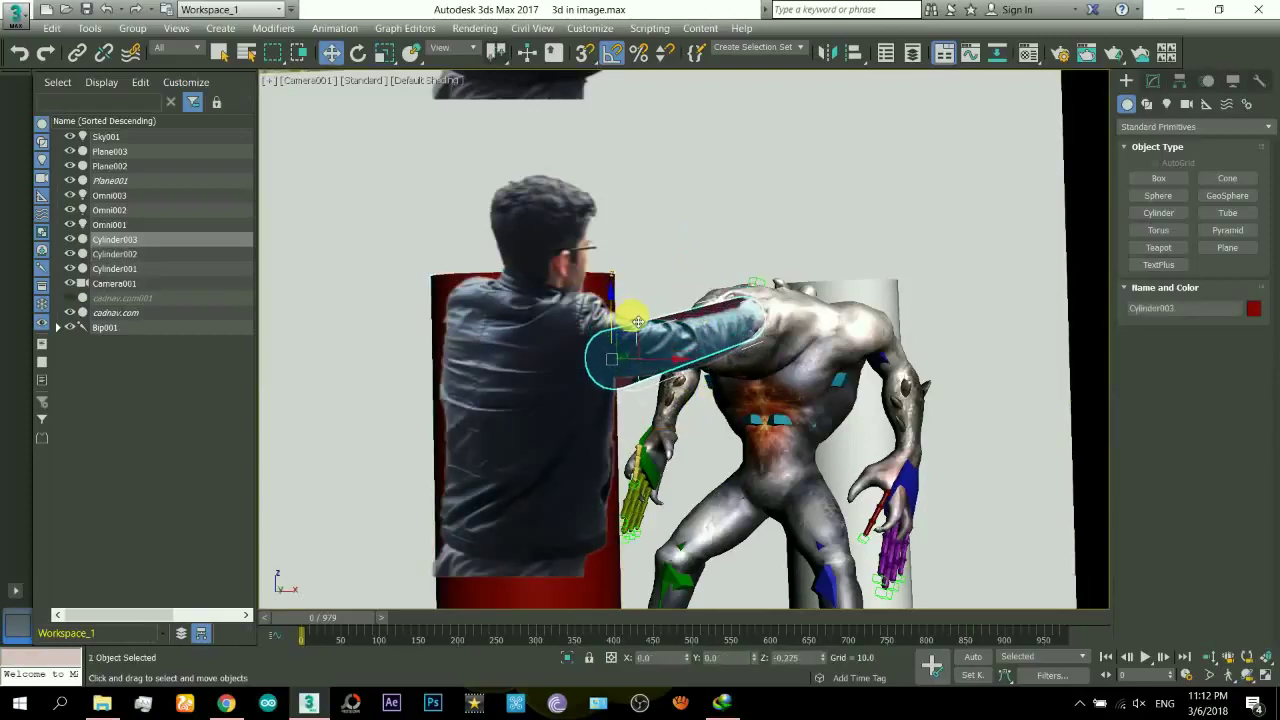
Step: Fine-tune the arm cylinder's length by scaling it slightly along its own axis
left_click(1153, 80)
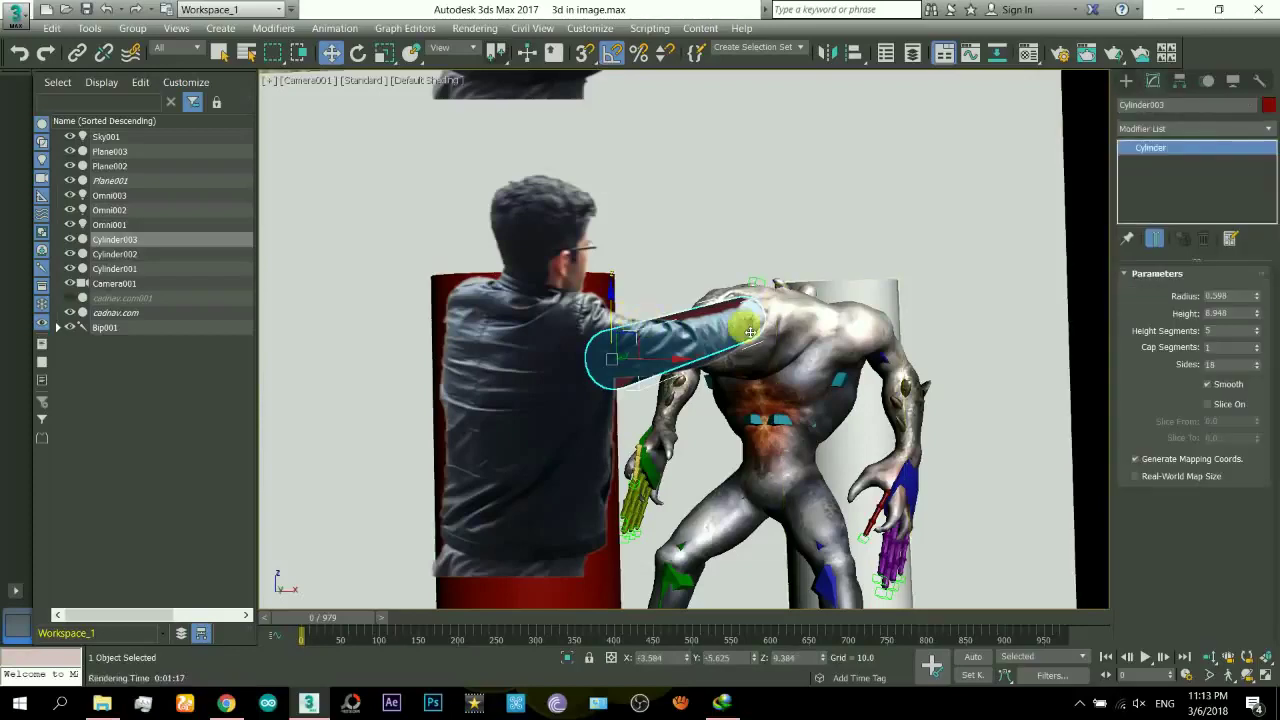
left_click(1268, 680)
left_click(1246, 677)
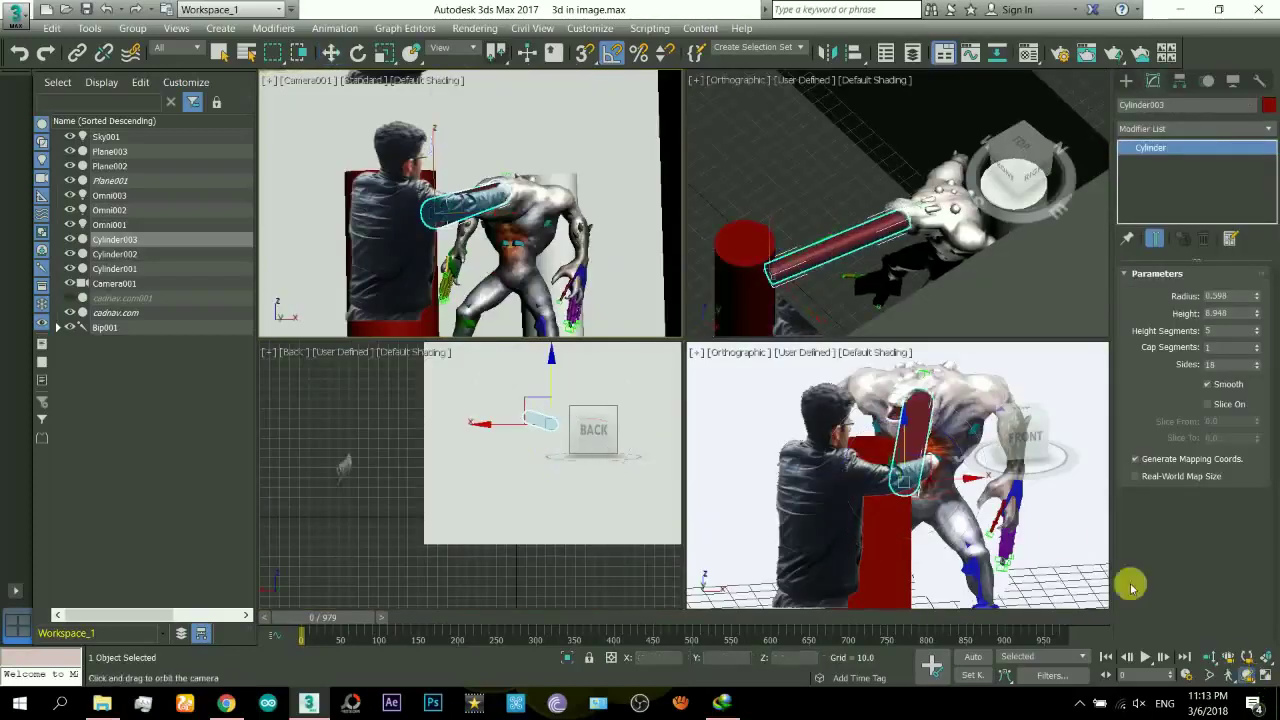
left_click(932, 257)
scroll(908, 257, "up", 4)
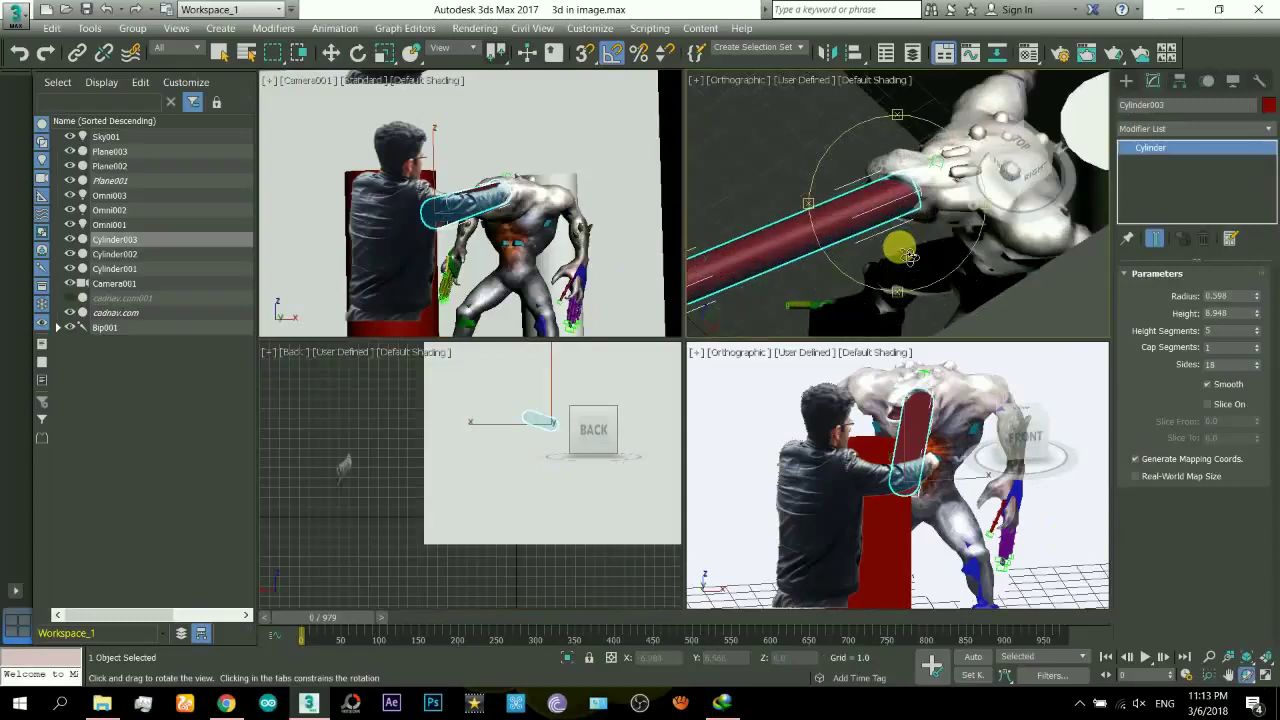
left_click_drag(908, 222, 837, 240)
left_click(528, 52)
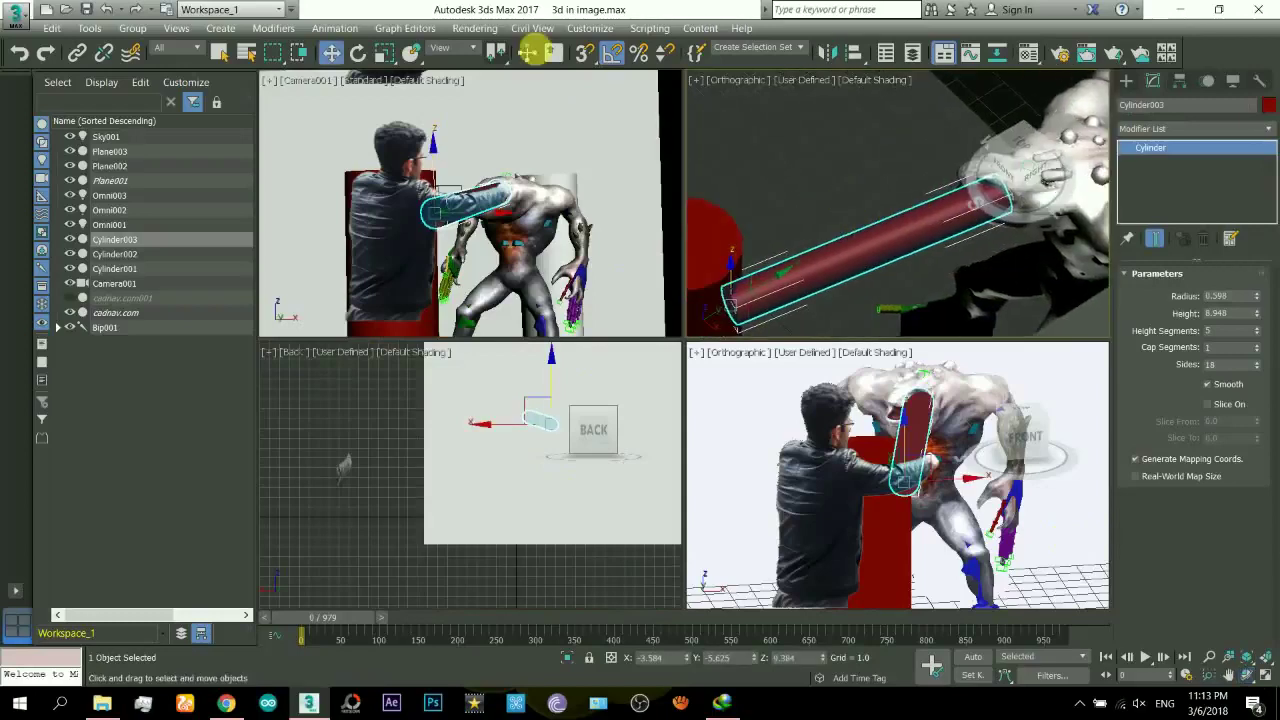
left_click(385, 55)
middle_click_drag(730, 305, 785, 275)
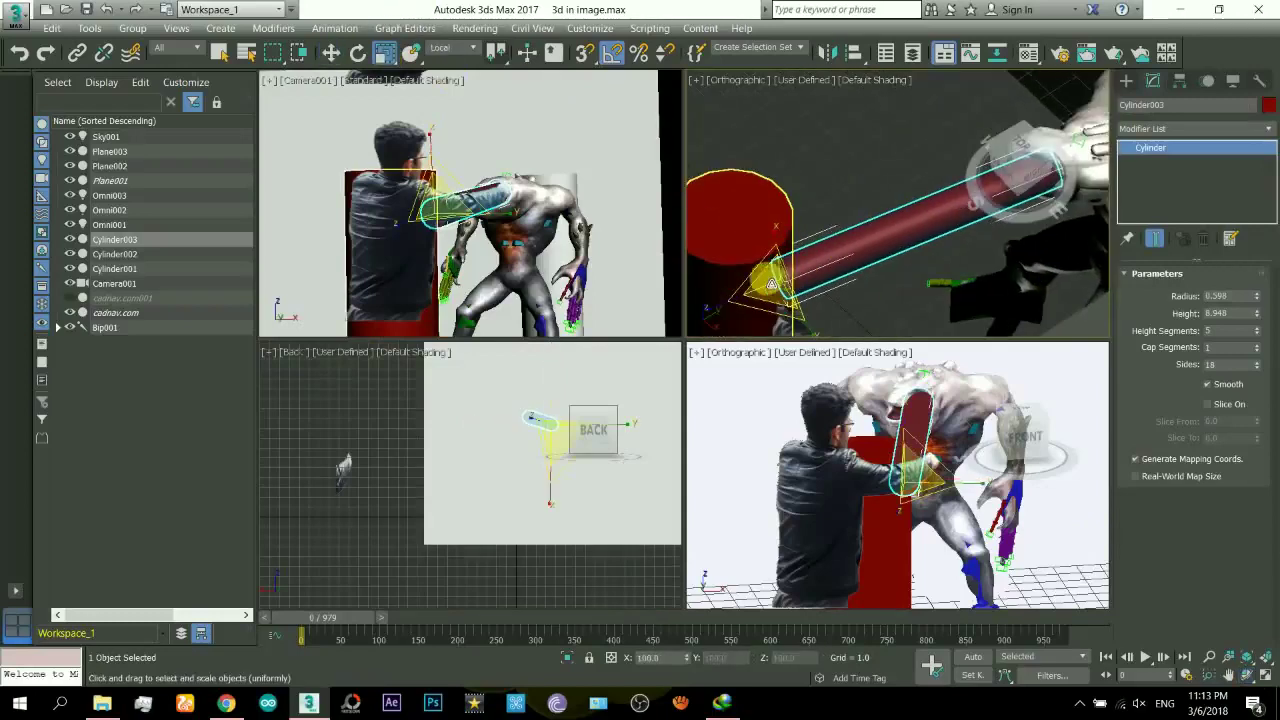
key("r")
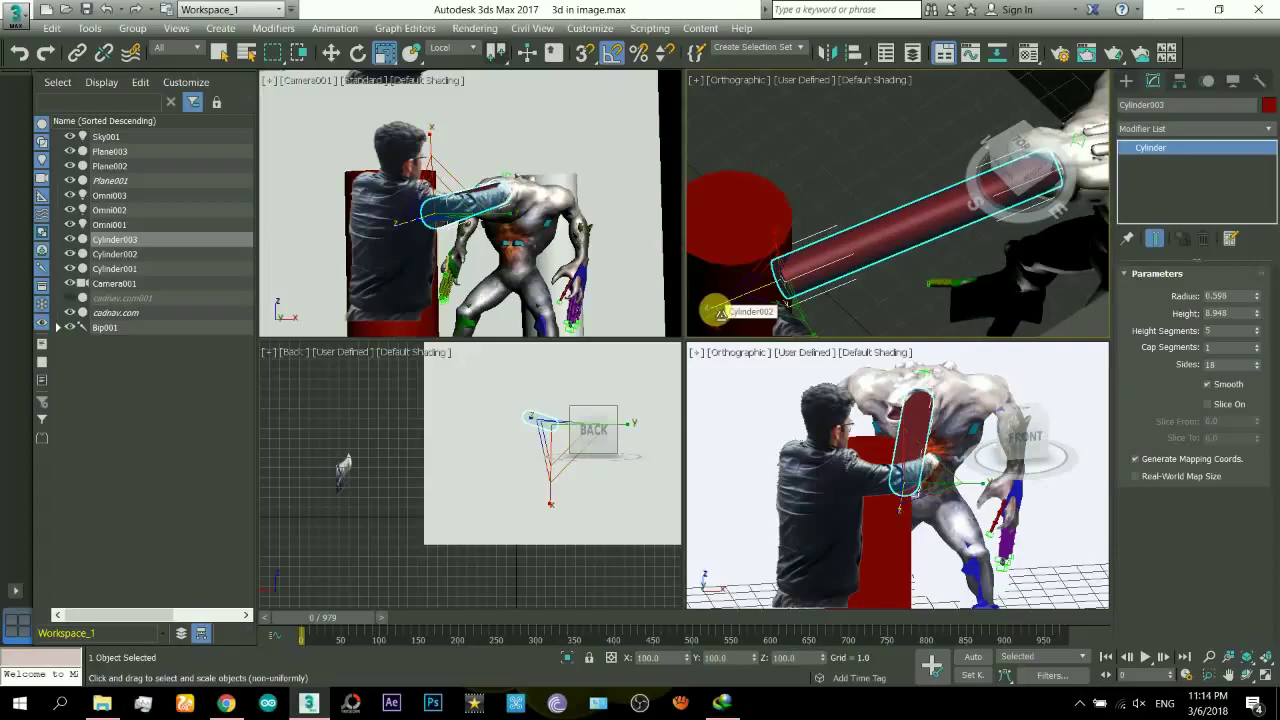
left_click_drag(720, 313, 726, 315)
key("r")
Step: Apply a MeshSmooth modifier to the arm cylinder to round its ends
middle_click_drag(1014, 134, 870, 226)
right_click(860, 246)
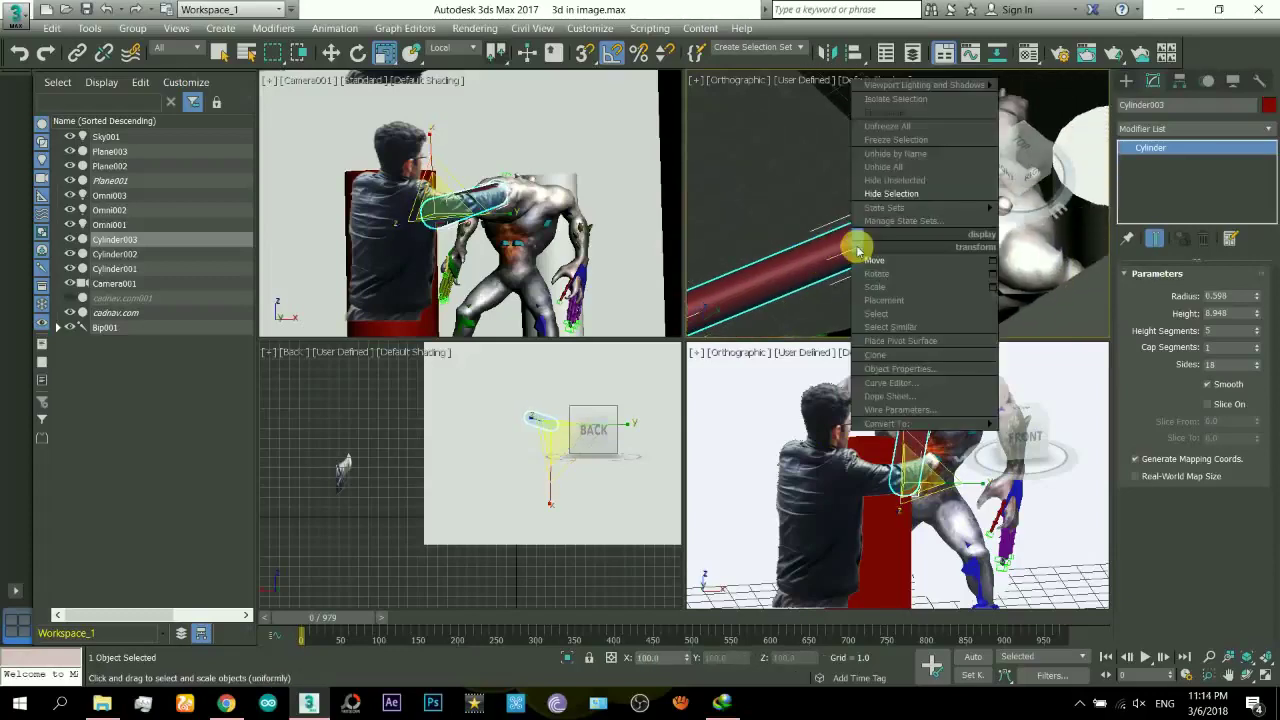
left_click(1268, 136)
scroll(1200, 420, "down", 5)
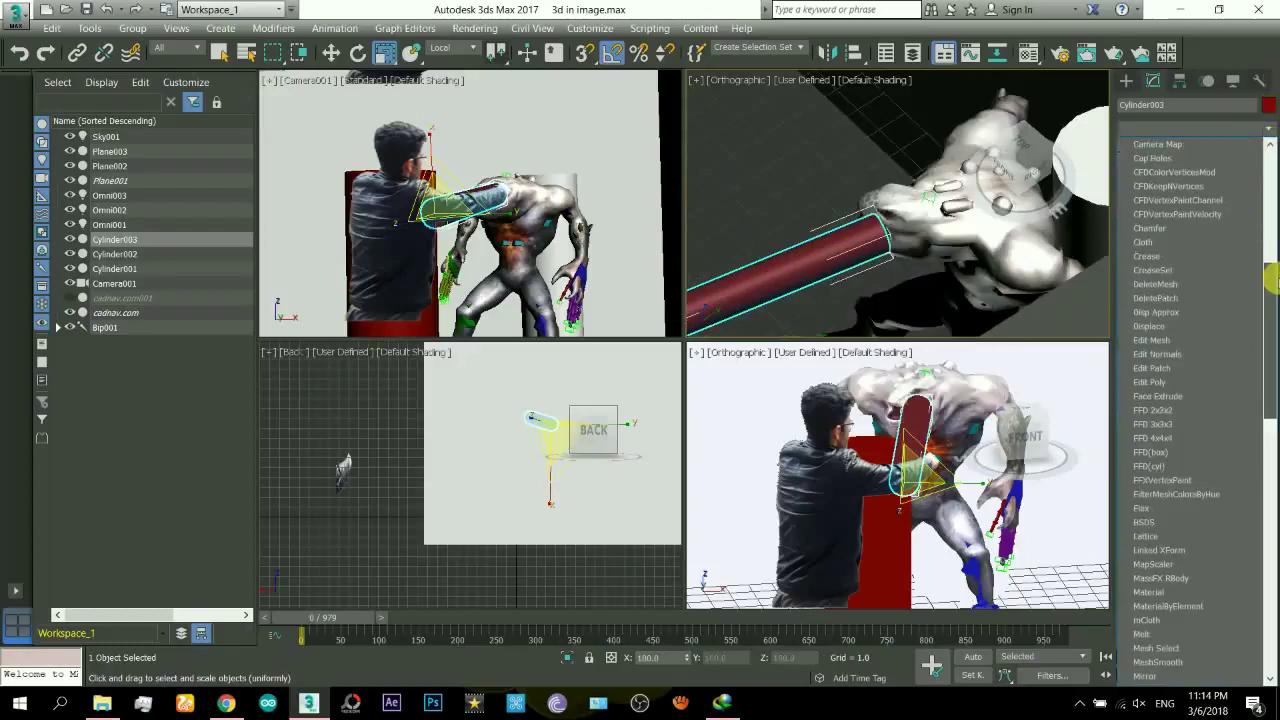
left_click(1195, 663)
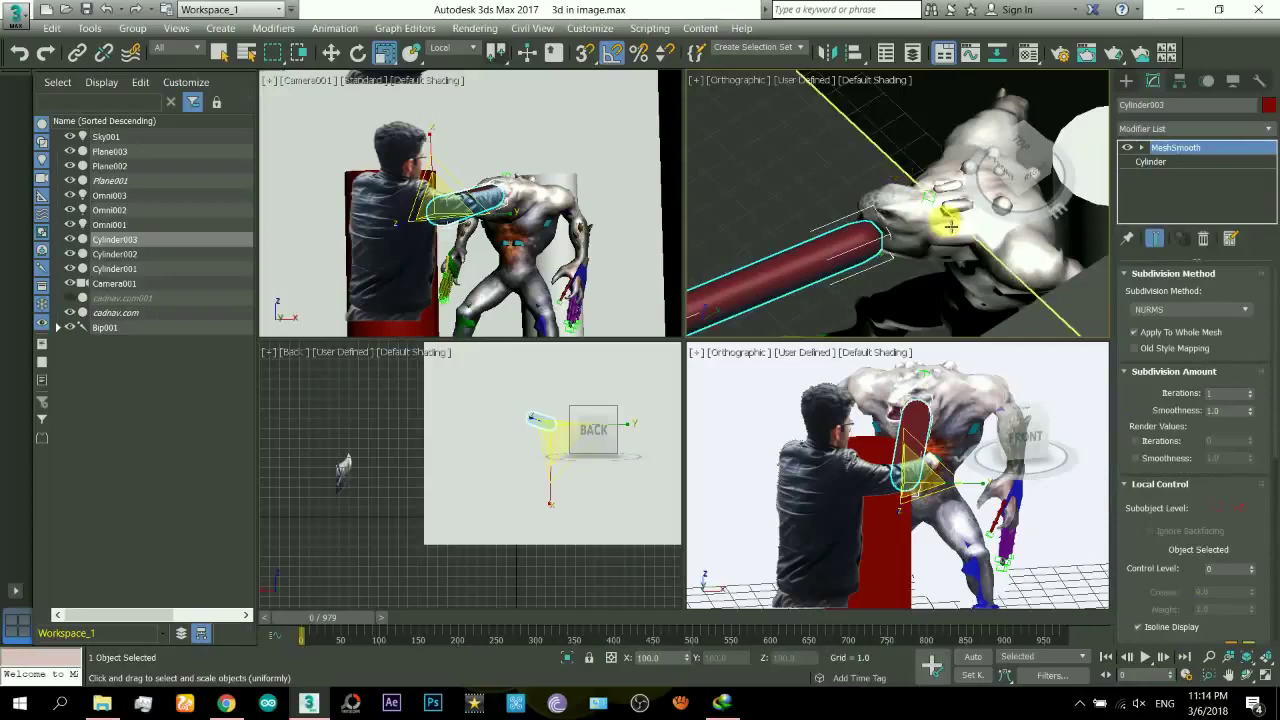
Step: Set the arm cylinder's height segments to 4 beneath the MeshSmooth modifier and inspect its rounded end
middle_click_drag(834, 266, 840, 320, "alt")
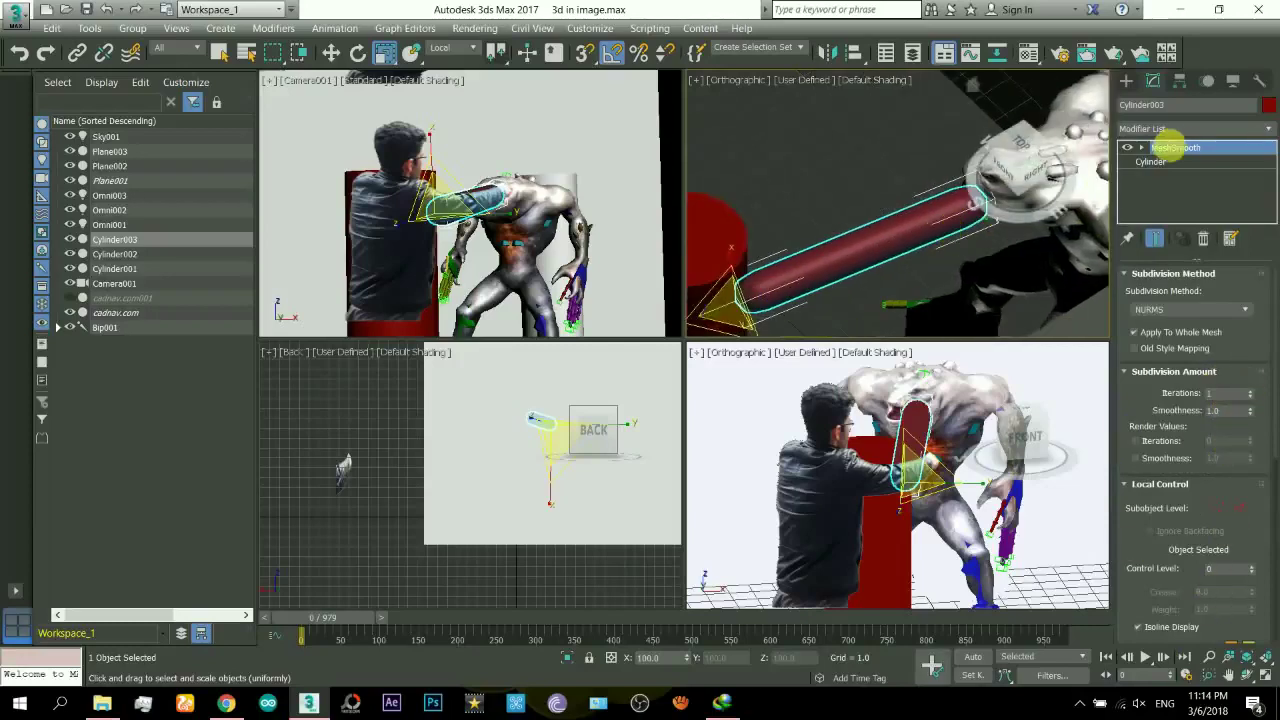
left_click(1175, 162)
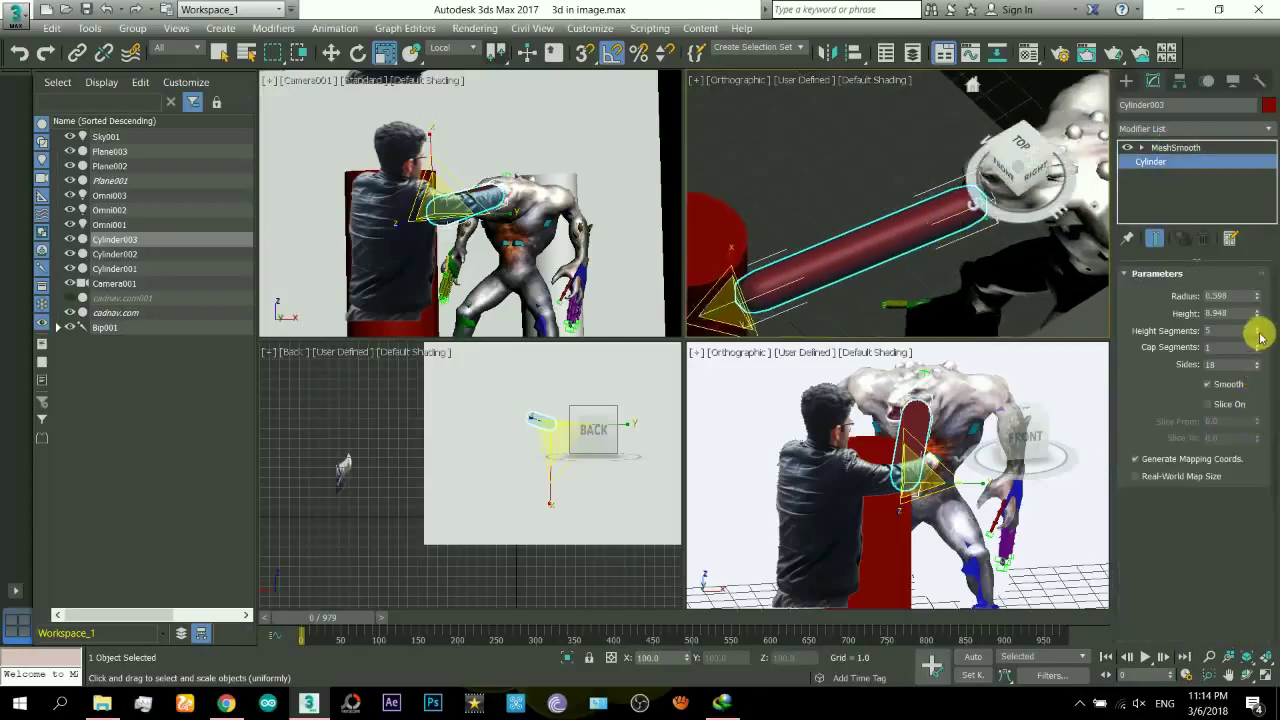
left_click_drag(1255, 335, 1249, 357)
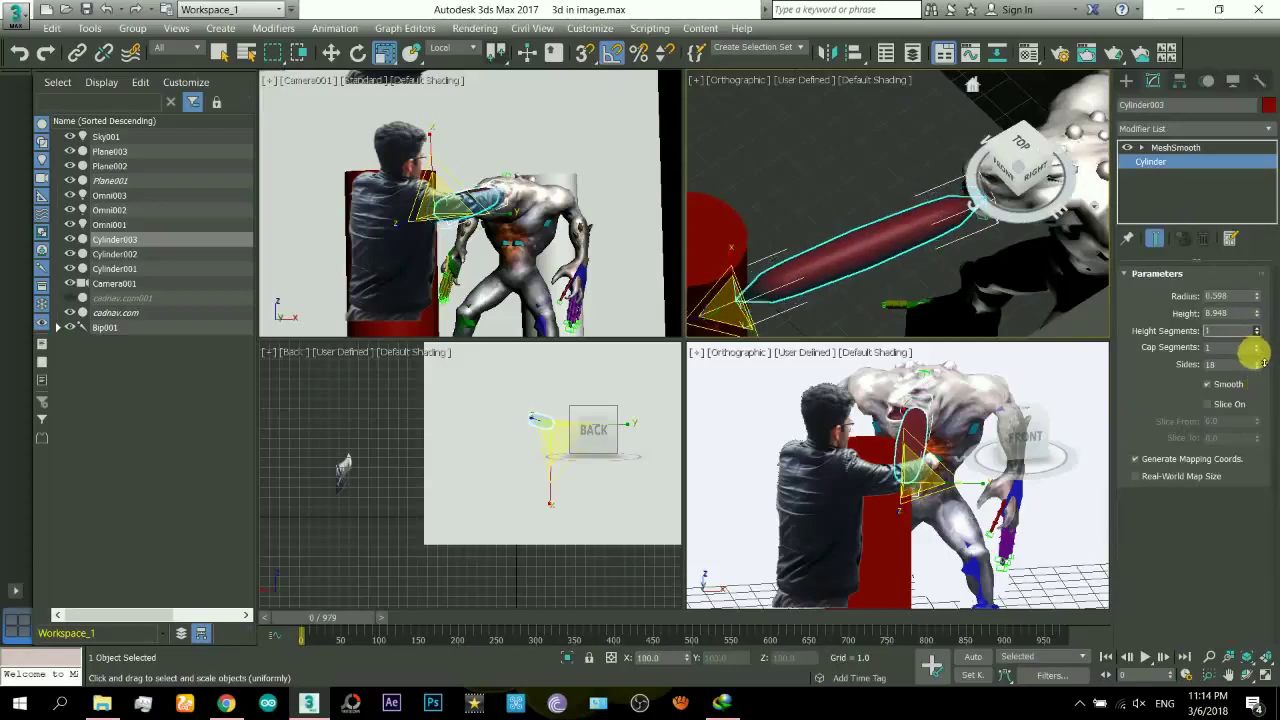
left_click(1257, 328)
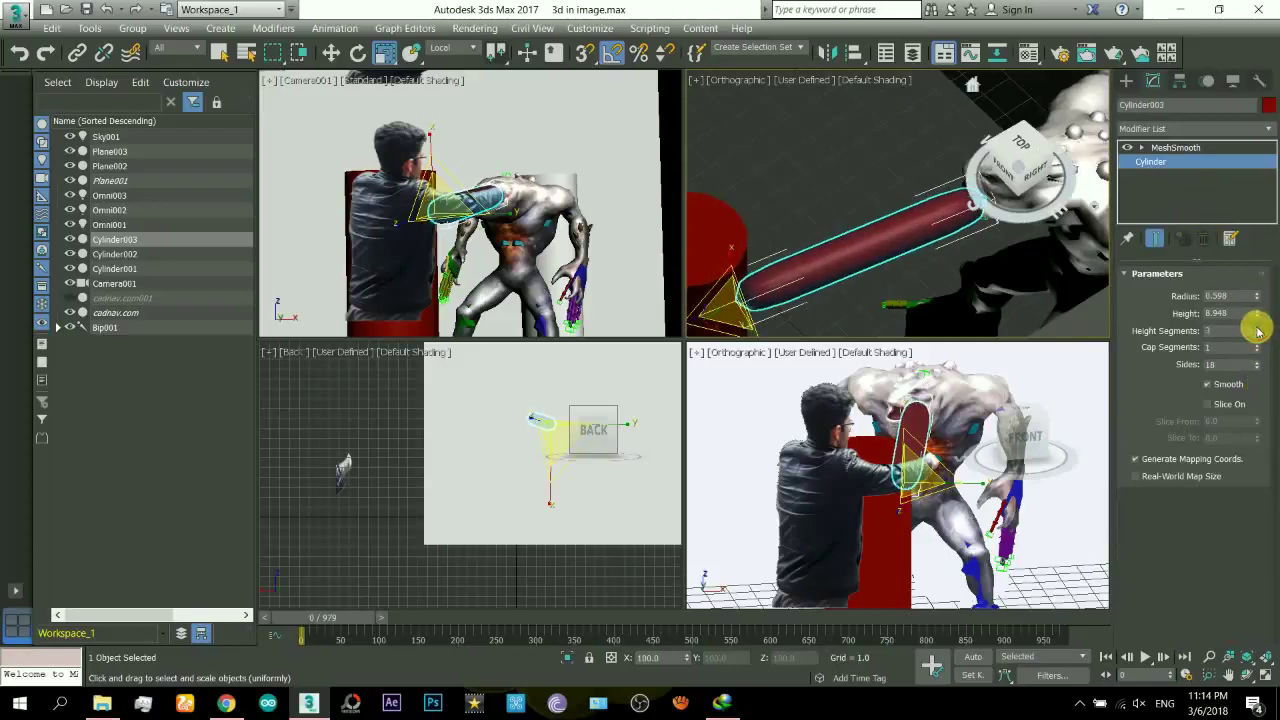
middle_click_drag(837, 234, 852, 204, "alt")
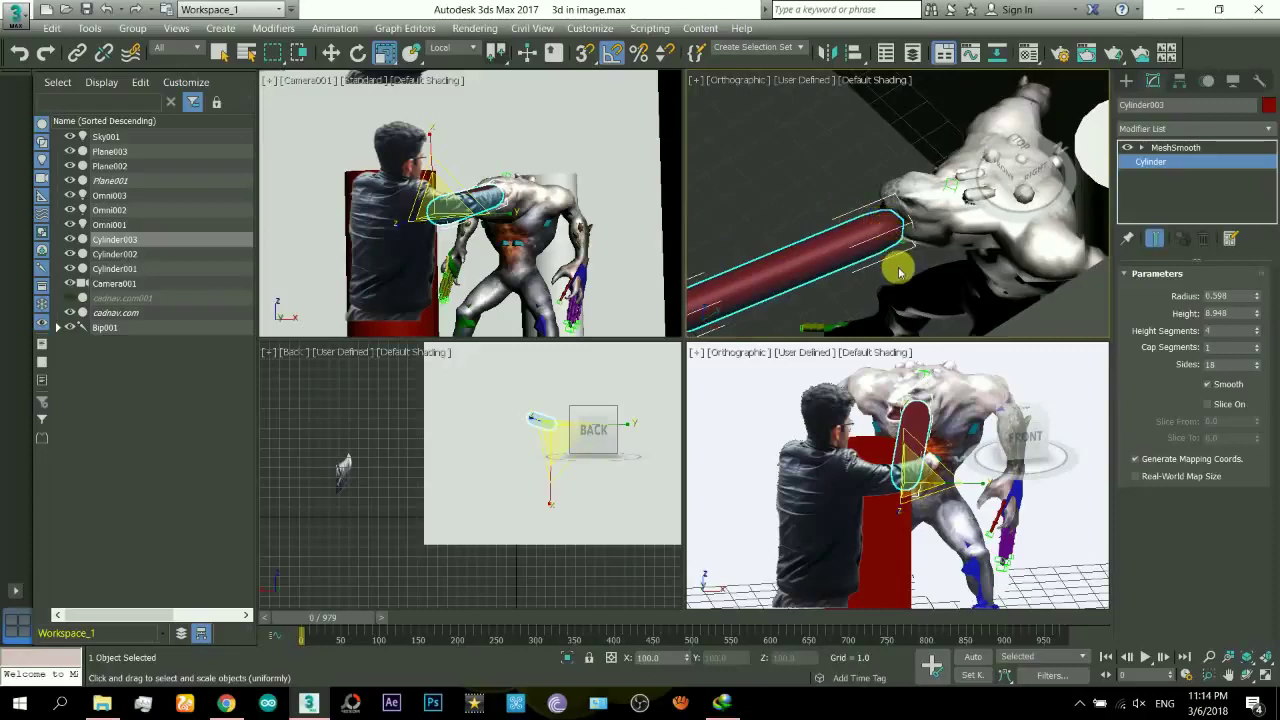
scroll(910, 220, "up", 3)
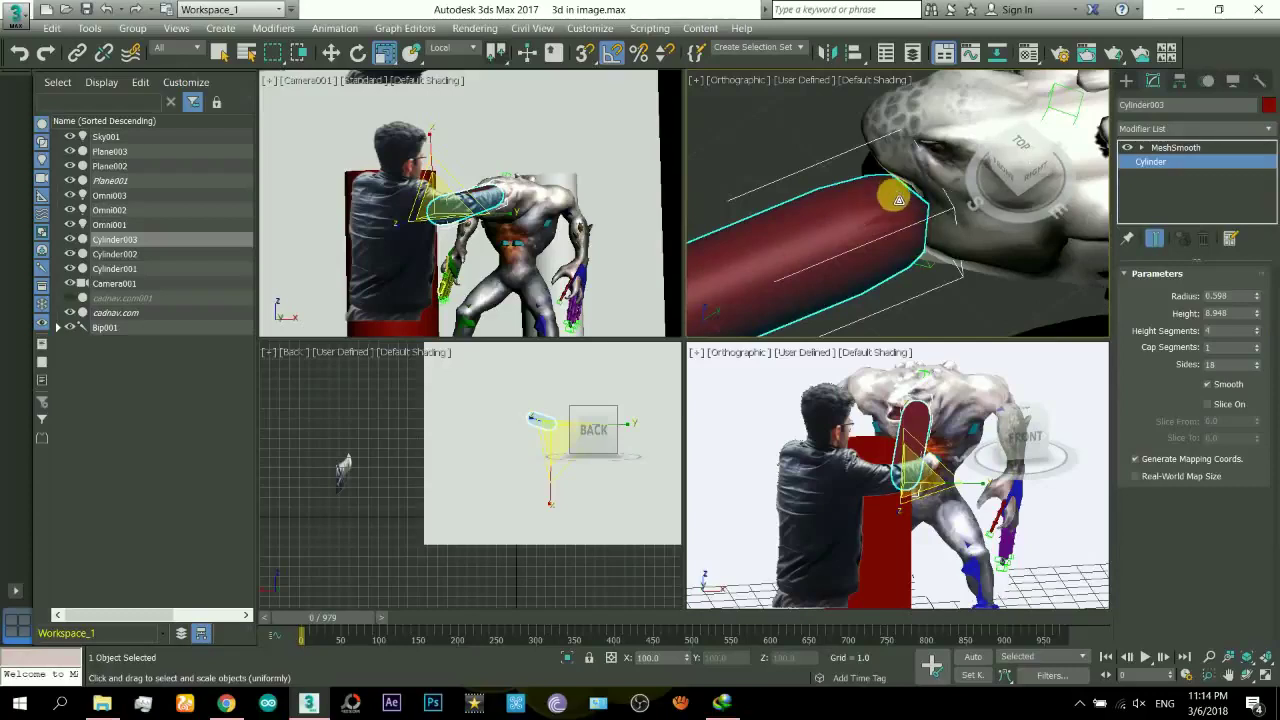
left_click(1127, 83)
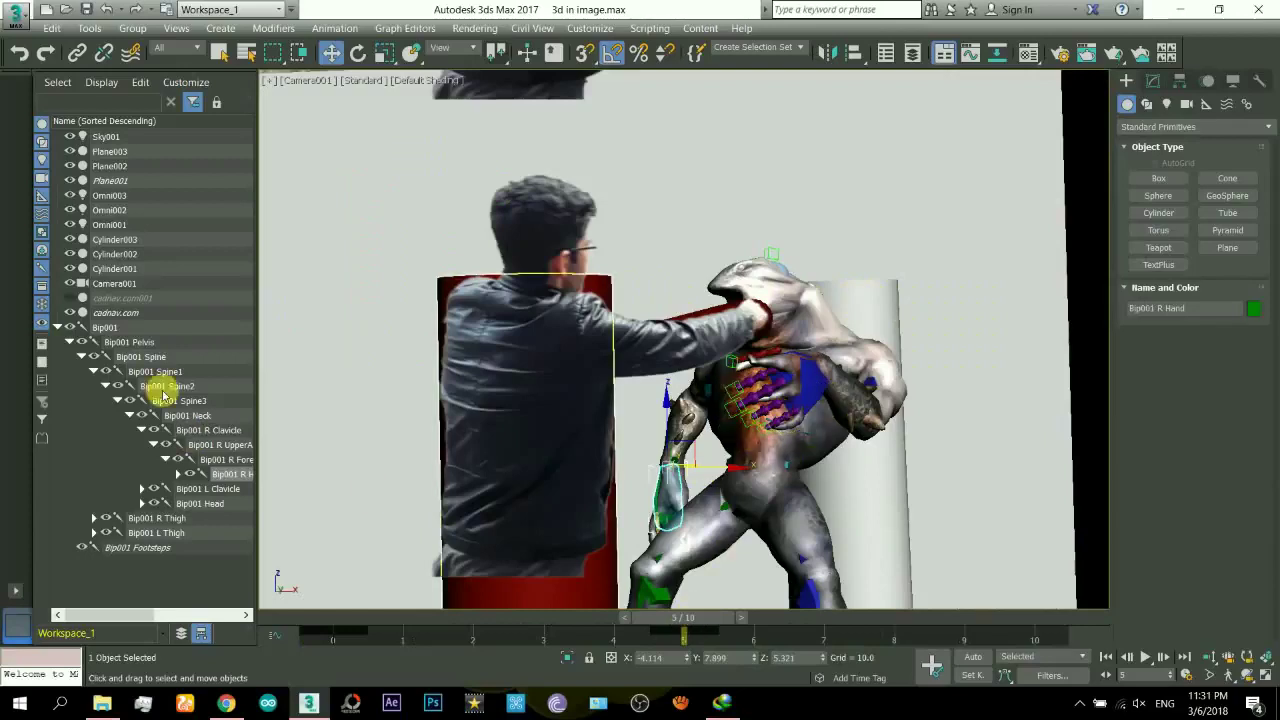
Step: Apply Image motion blur to the beast mesh cadnav.com in its object properties
left_click(117, 313)
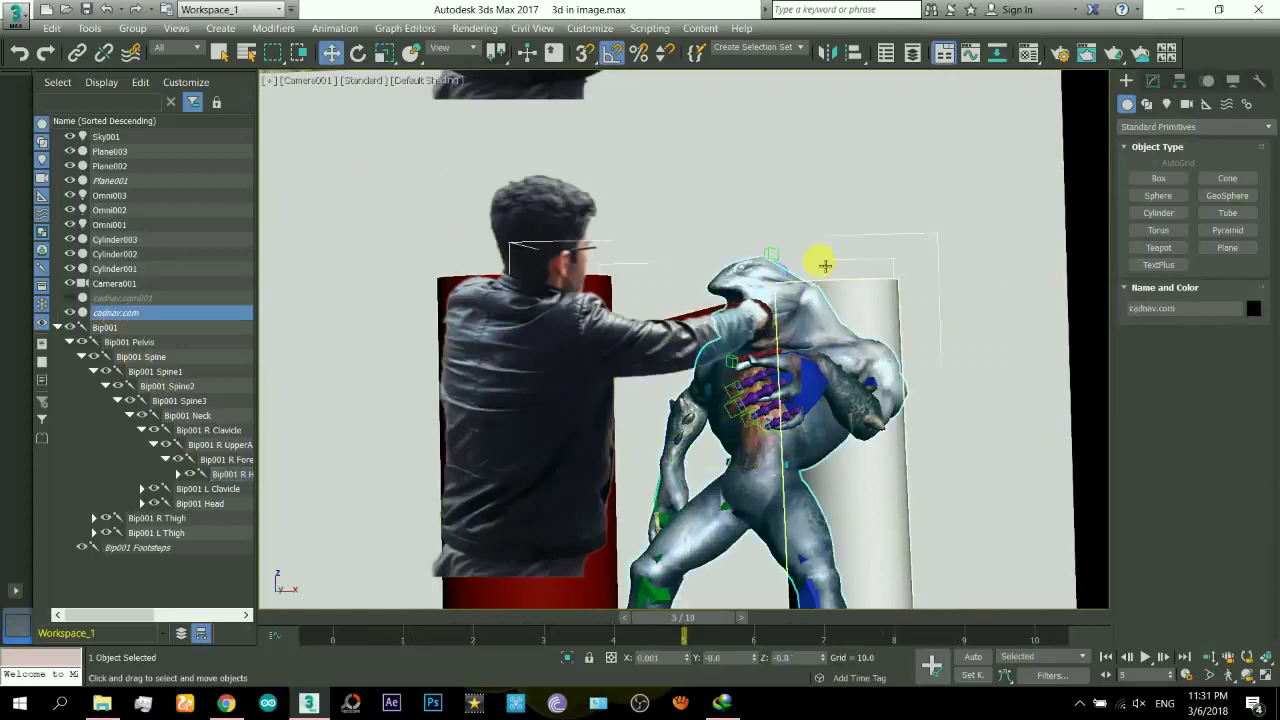
right_click(712, 360)
left_click(744, 488)
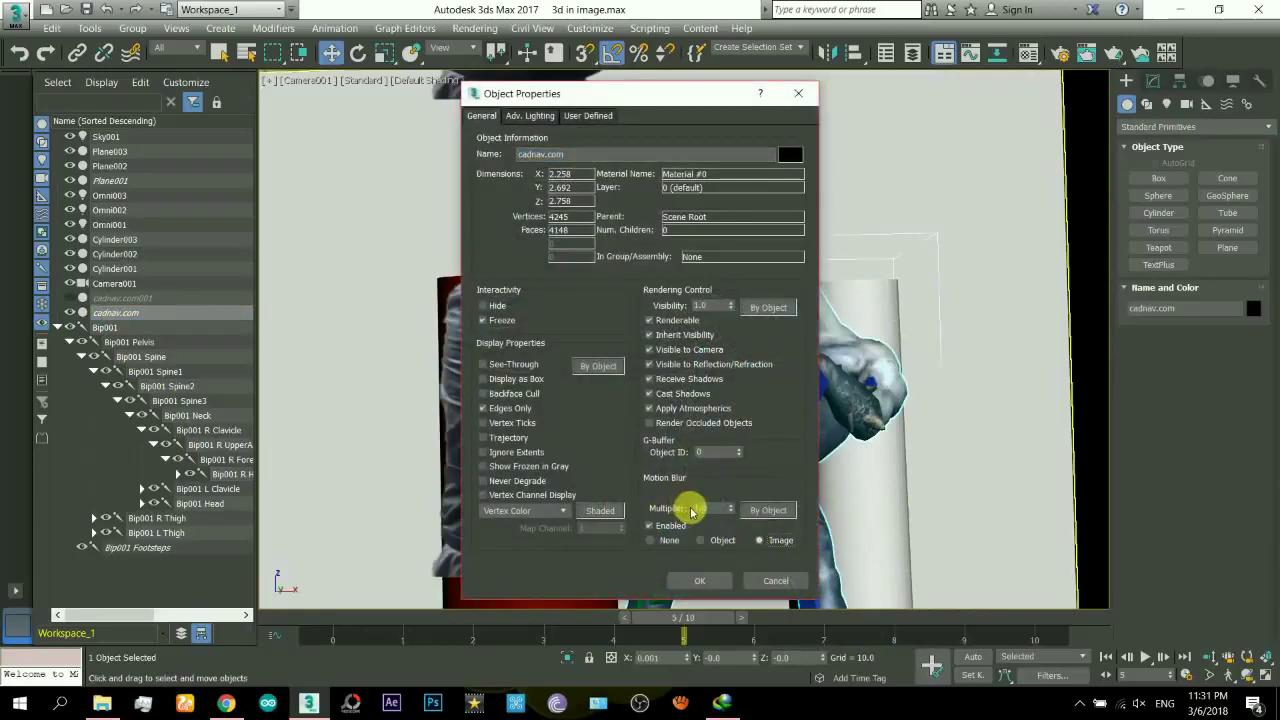
left_click(700, 580)
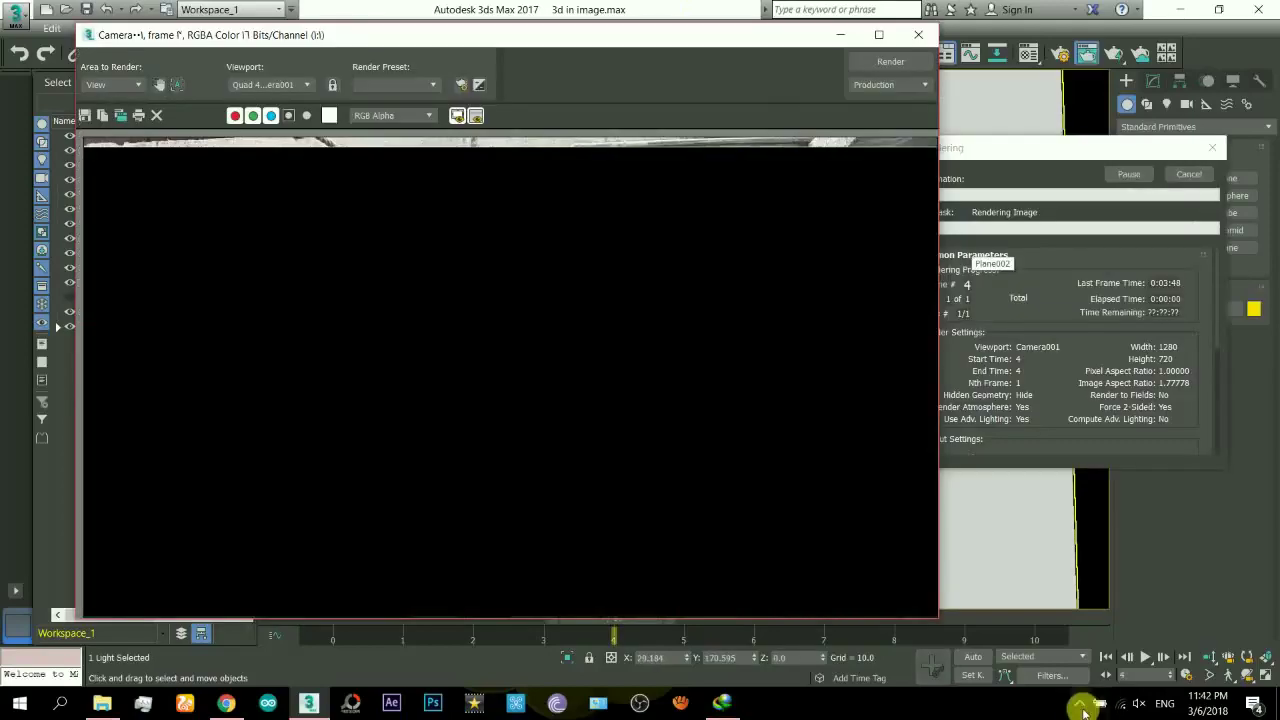
Step: Examine the rendered frame up close, checking the man's grip on the beast's neck and the motion blur on its arms
left_click(1079, 703)
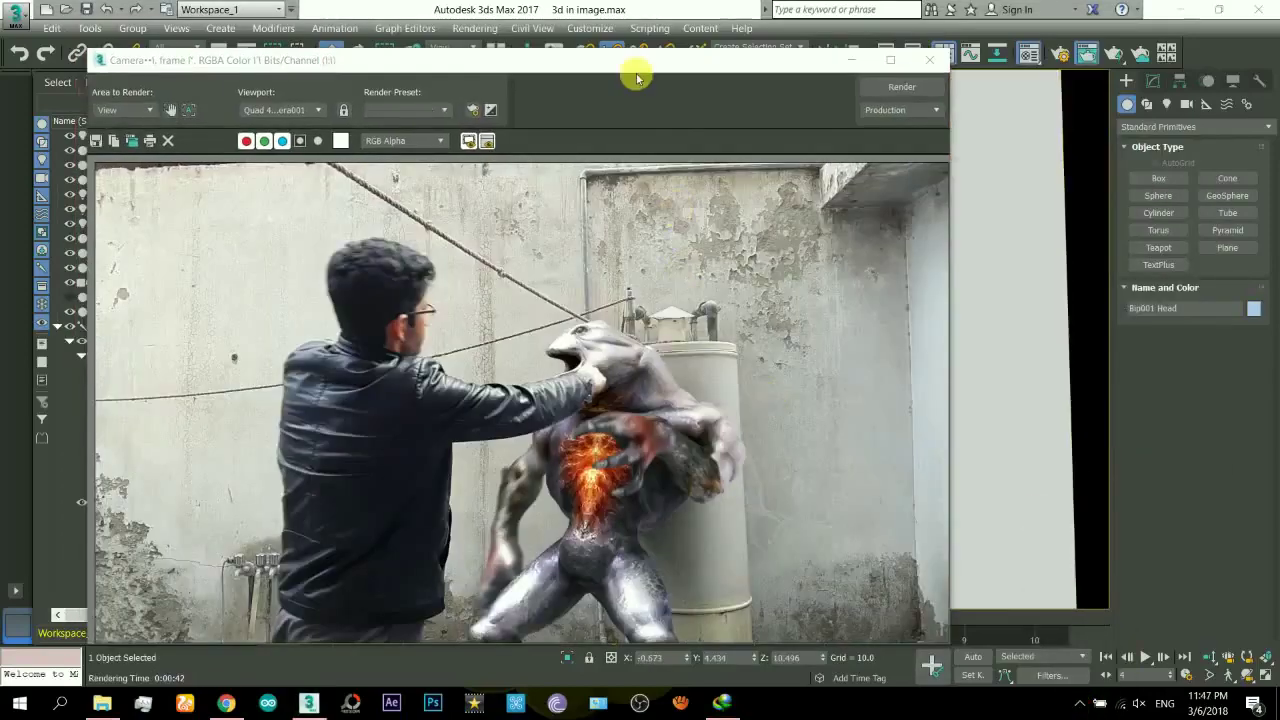
left_click_drag(636, 78, 701, 45)
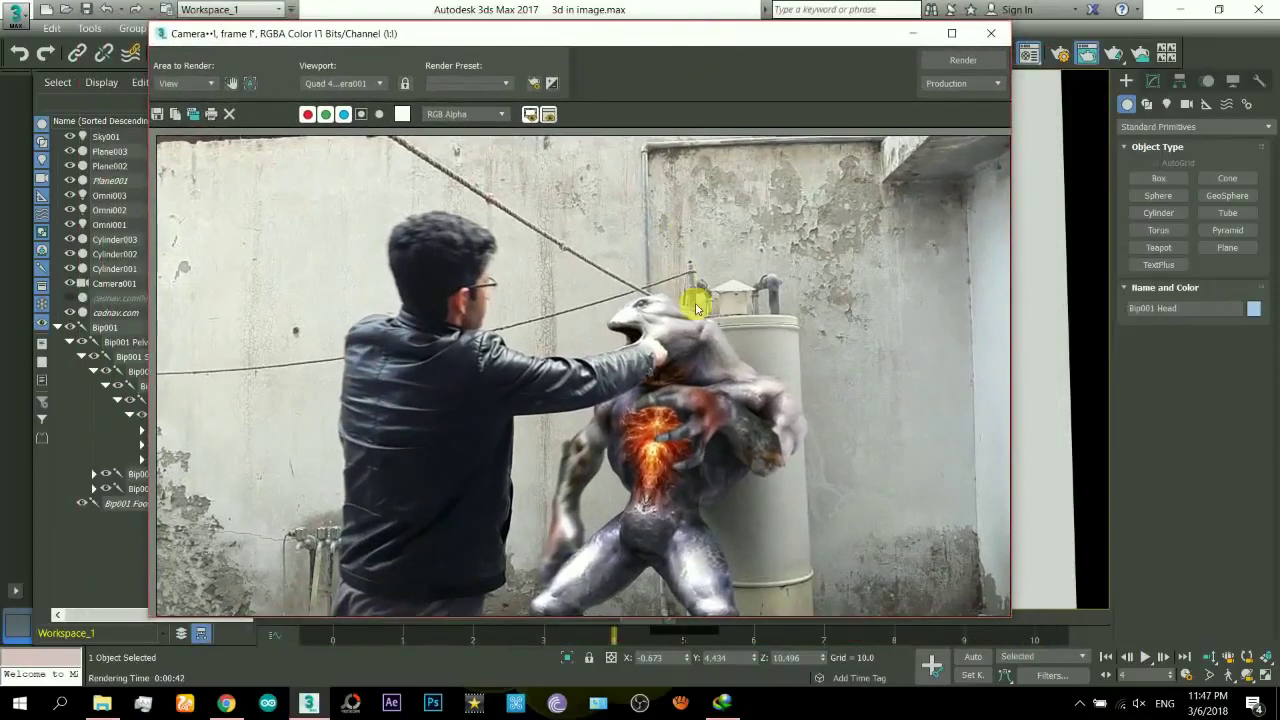
scroll(661, 371, "up", 2)
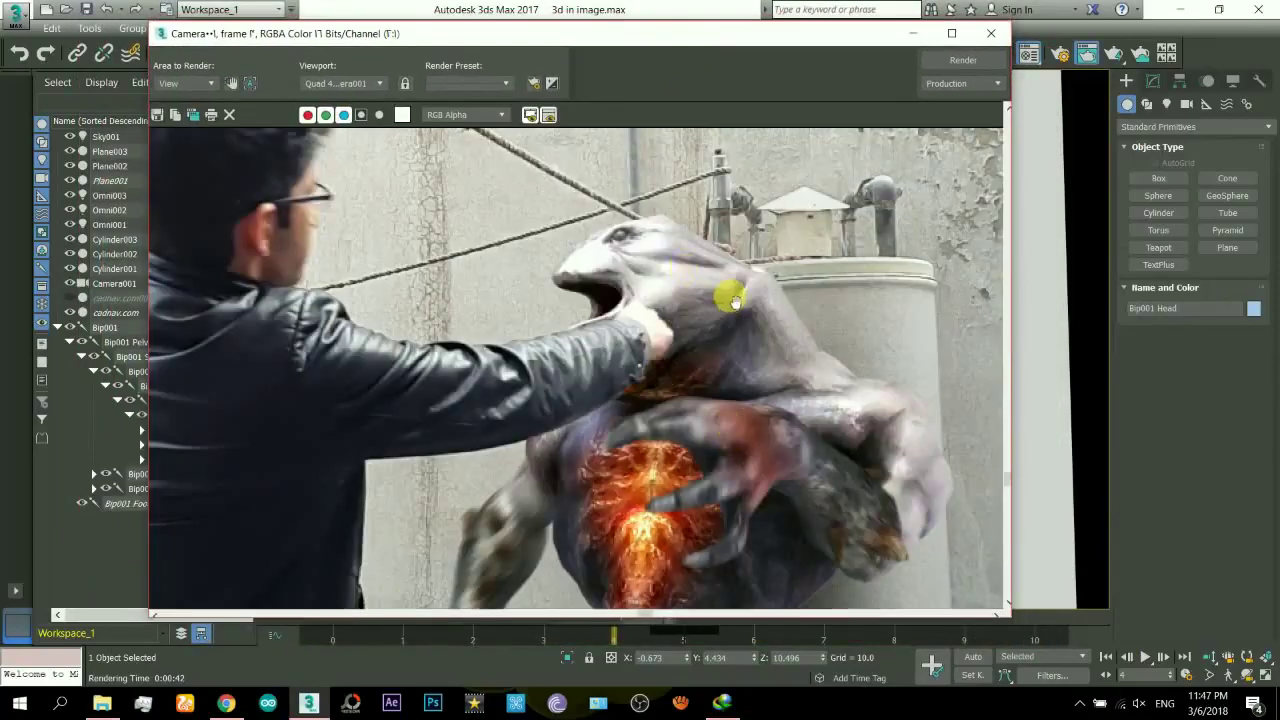
scroll(733, 298, "down", 2)
scroll(551, 431, "down", 1)
scroll(563, 443, "up", 1)
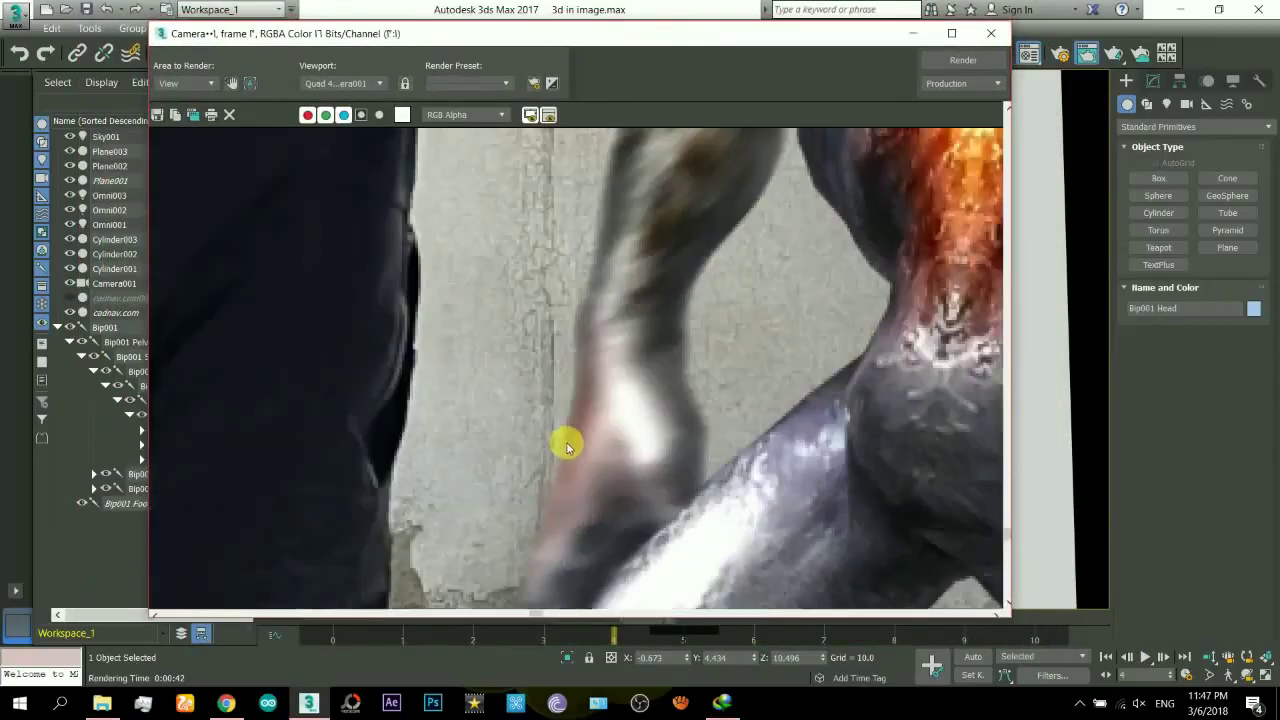
scroll(586, 437, "down", 3)
scroll(737, 515, "up", 1)
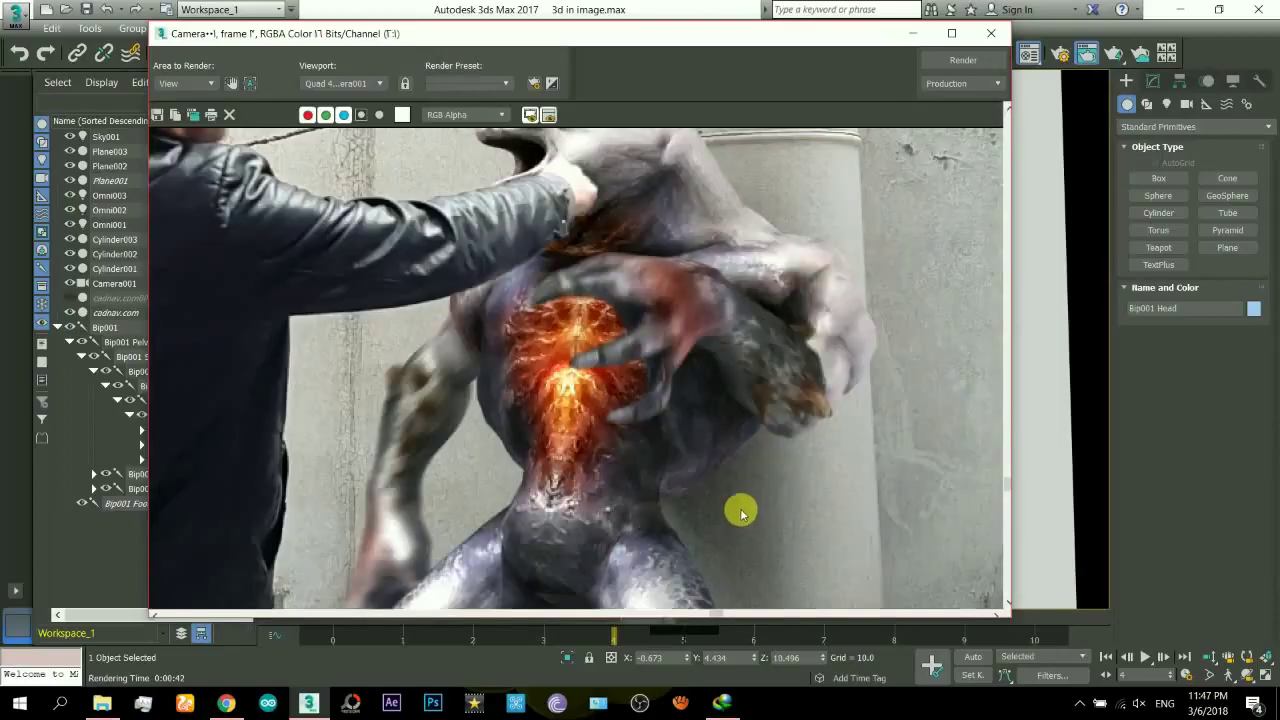
scroll(740, 500, "down", 2)
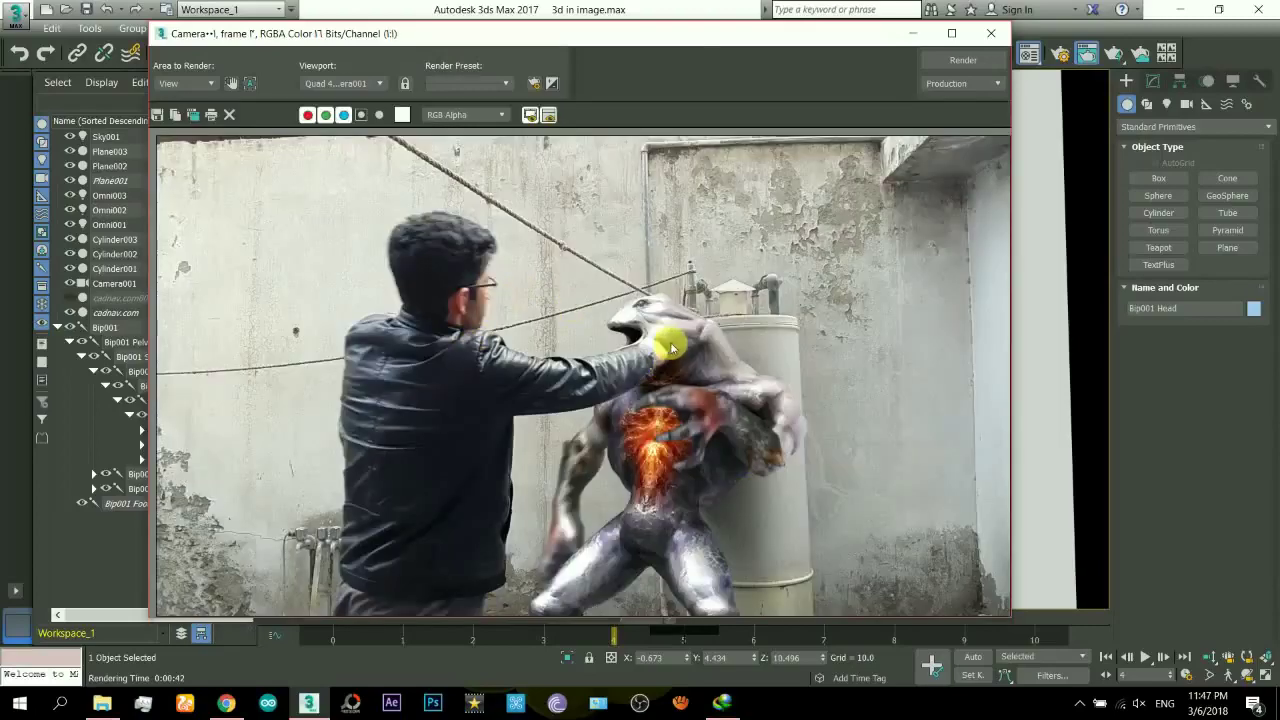
scroll(672, 347, "up", 1)
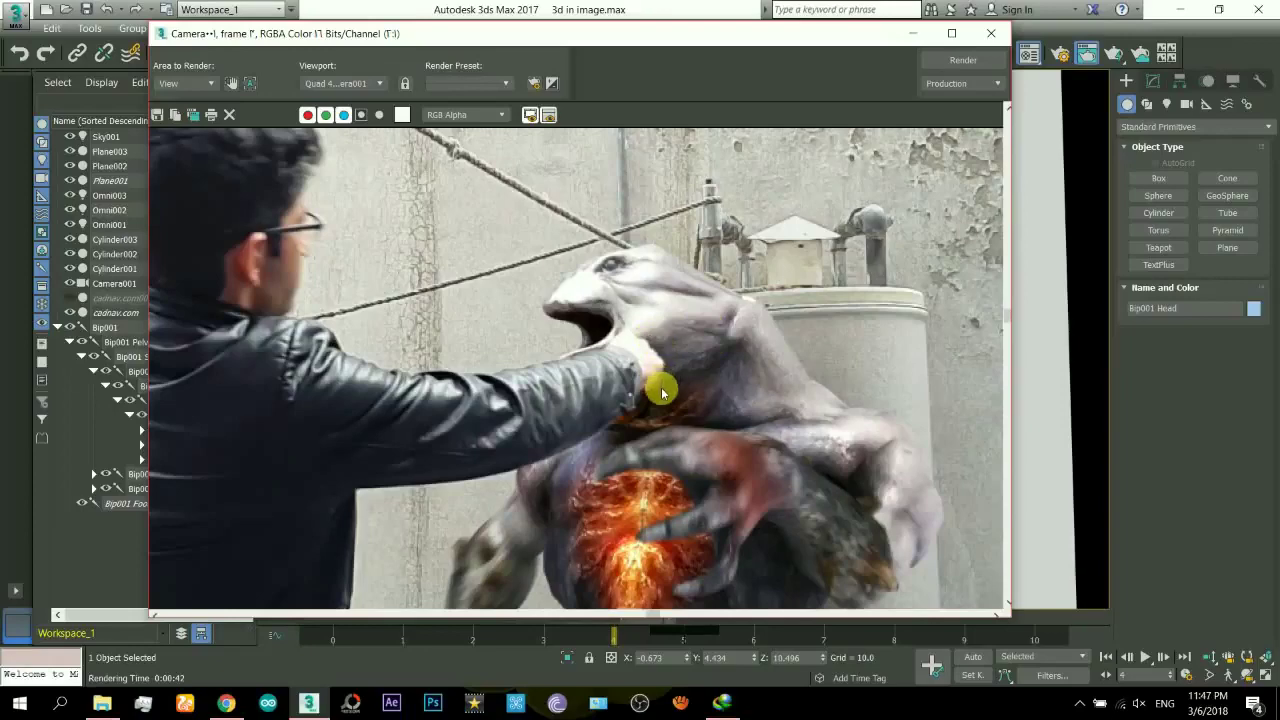
scroll(667, 385, "down", 1)
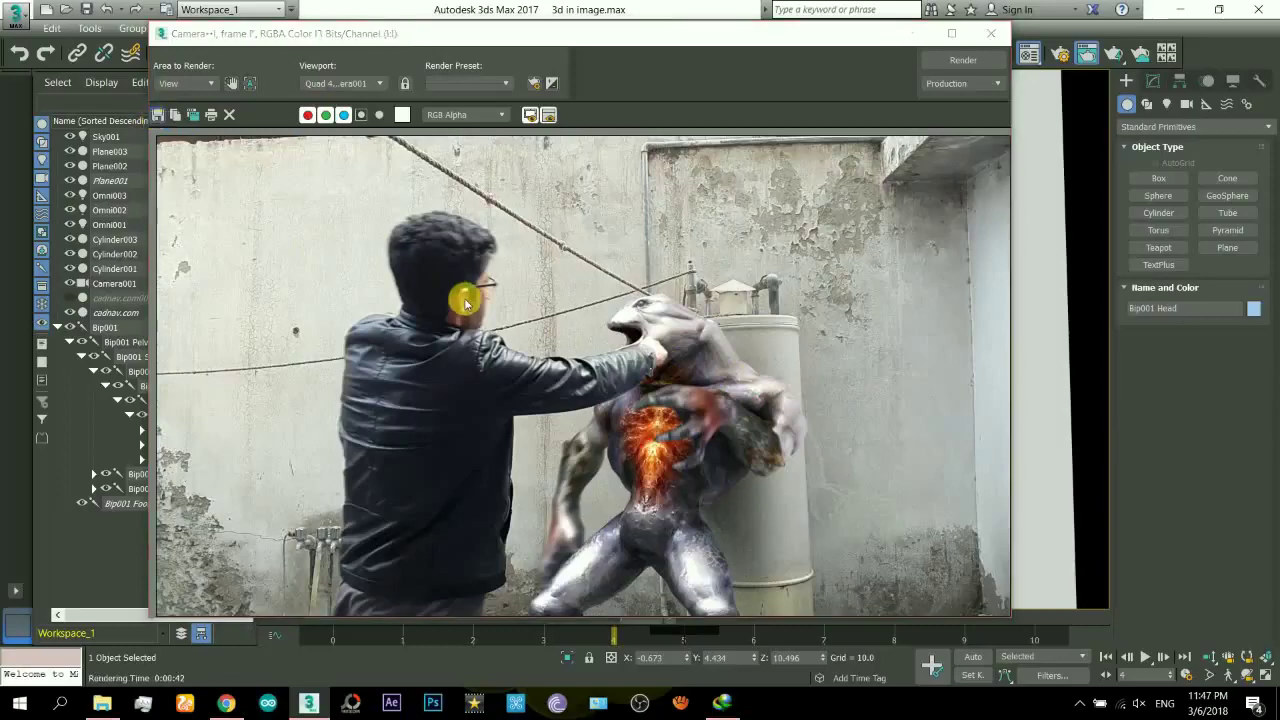
Step: Start saving the rendered frame to the Pictures folder with PNG Image File as the file type
left_click(157, 114)
left_click(249, 508)
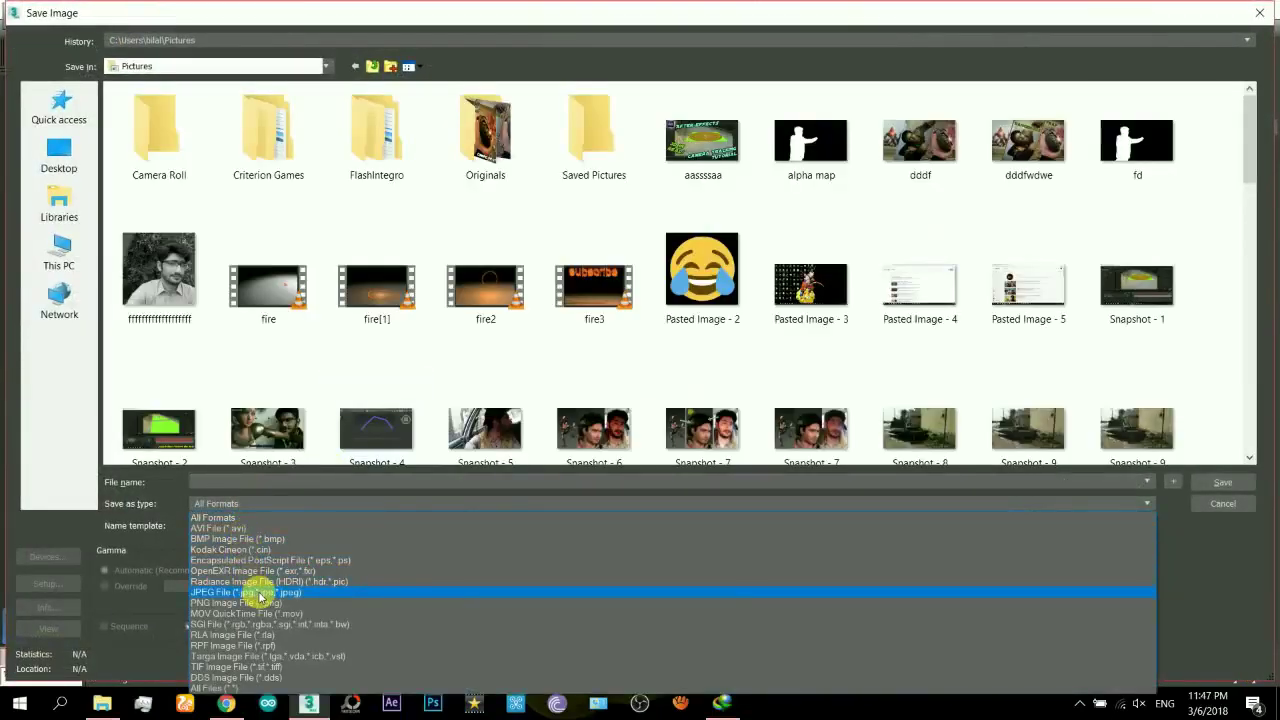
left_click(263, 603)
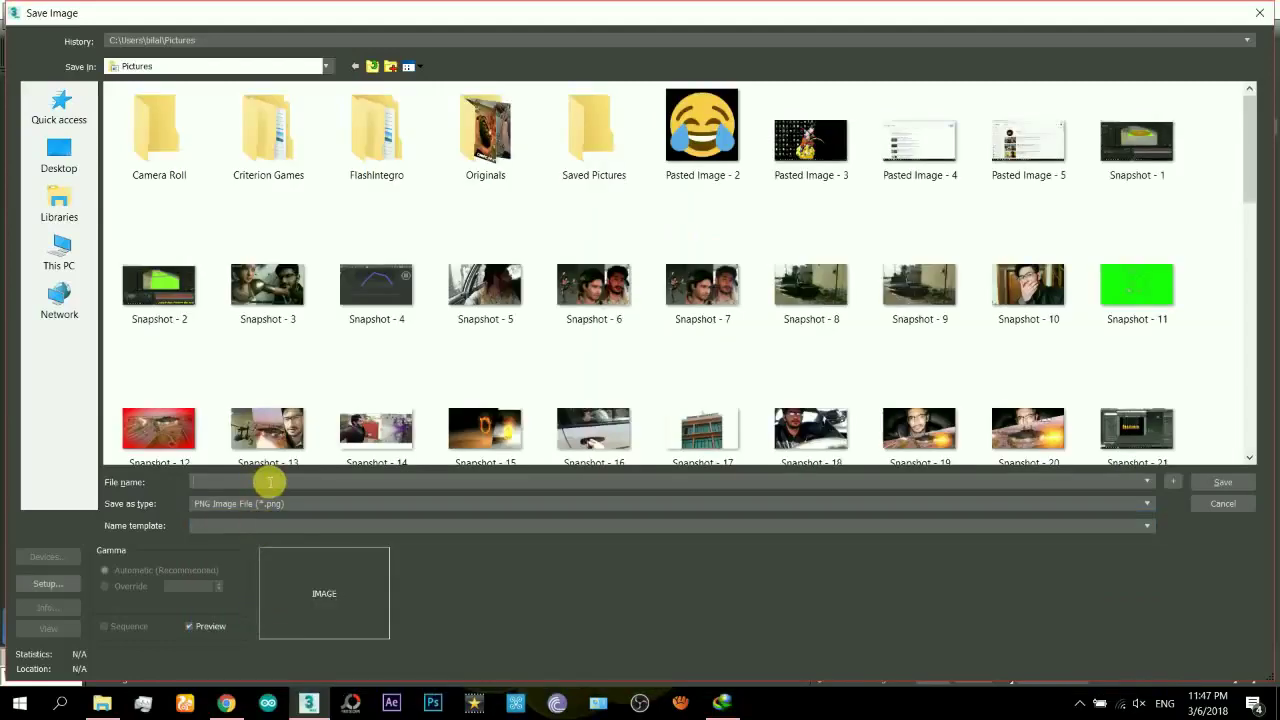